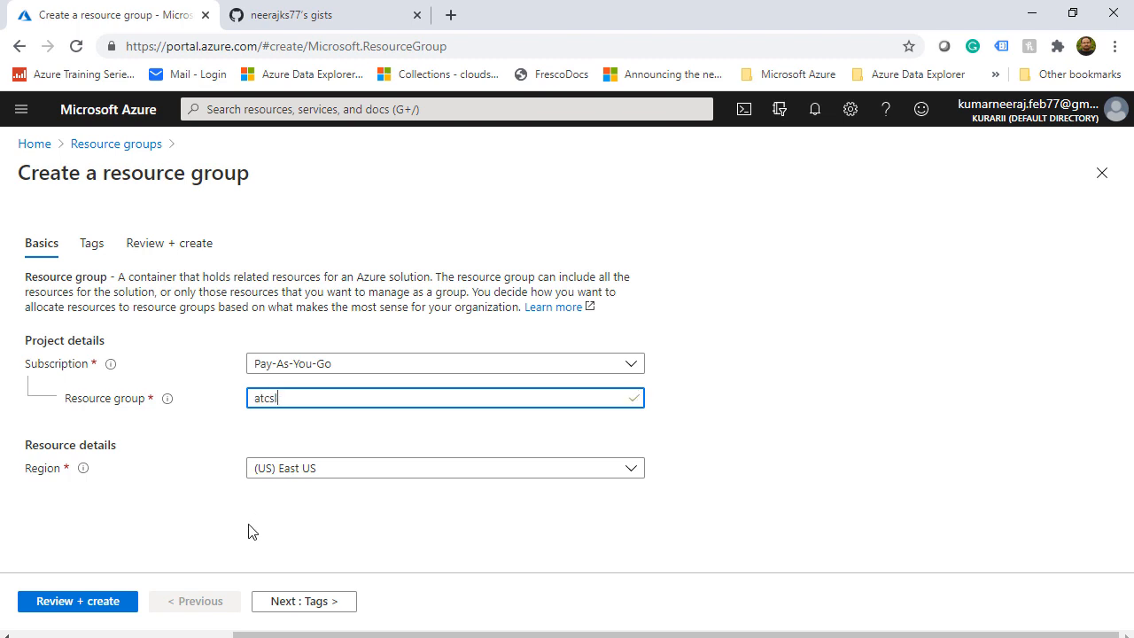
Create the atcsl resource group in East US, then open Virtual networks to start a new network
left_click(76, 604)
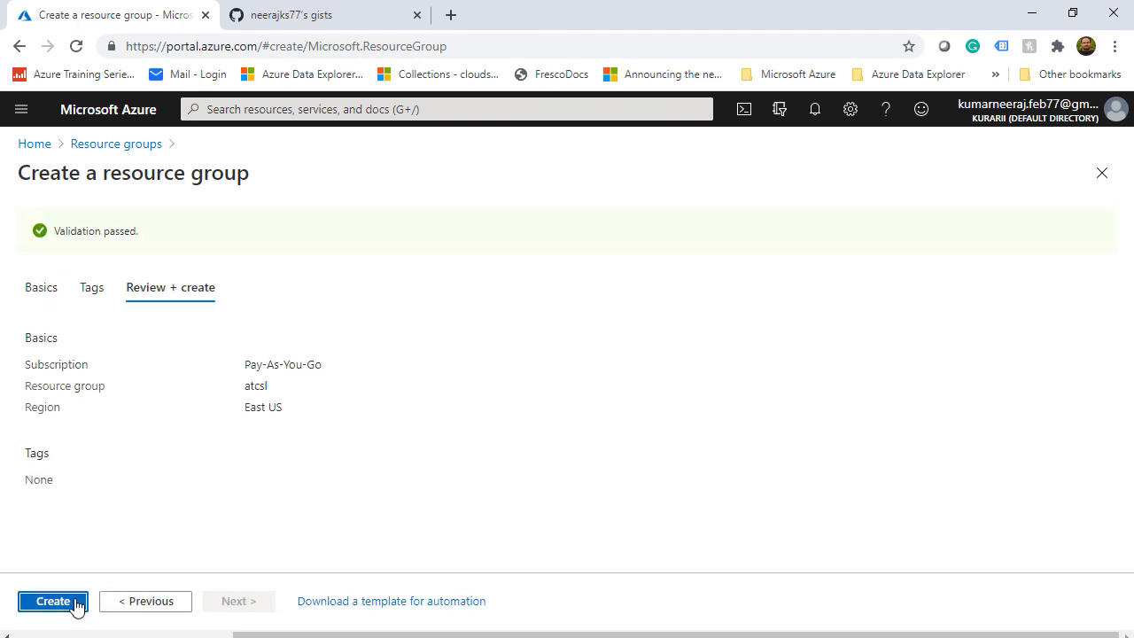
left_click(71, 606)
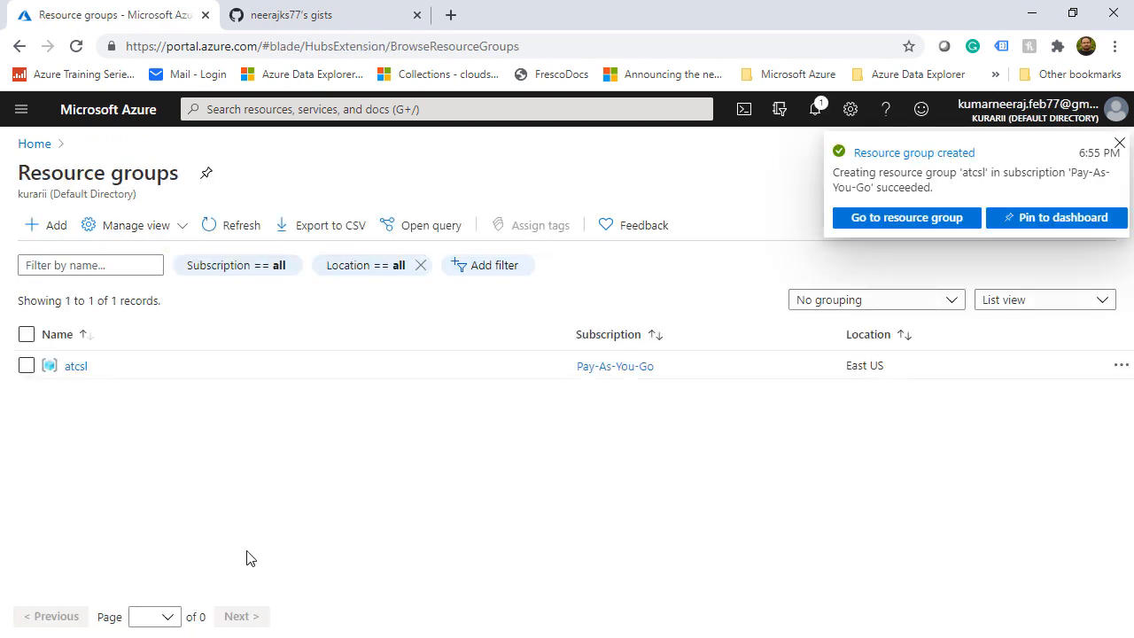
left_click(266, 110)
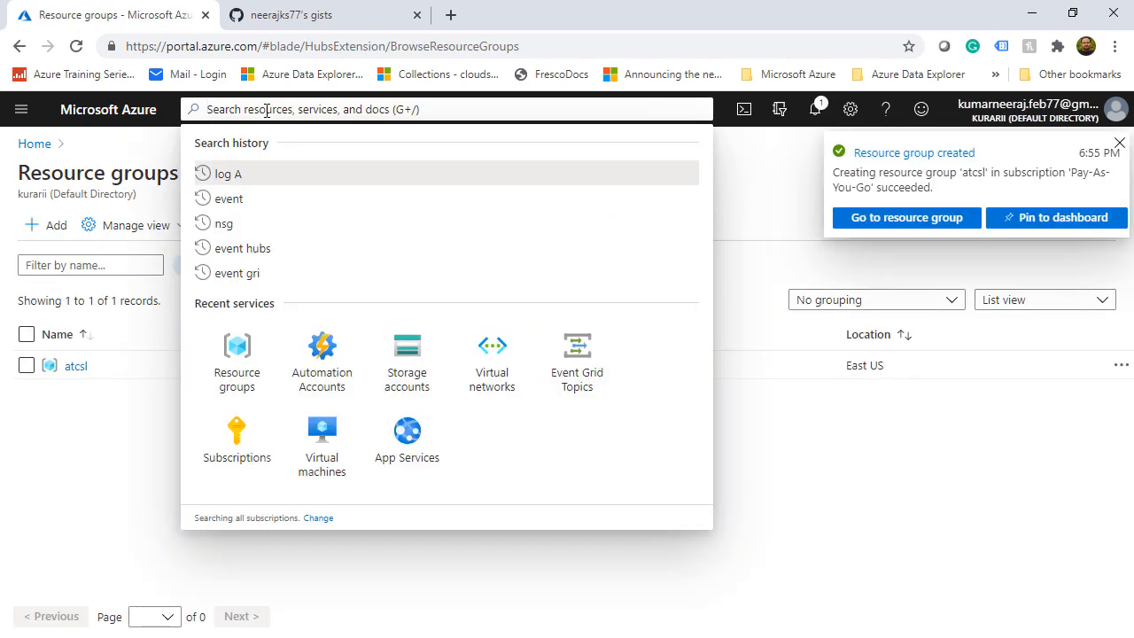
type("virtua")
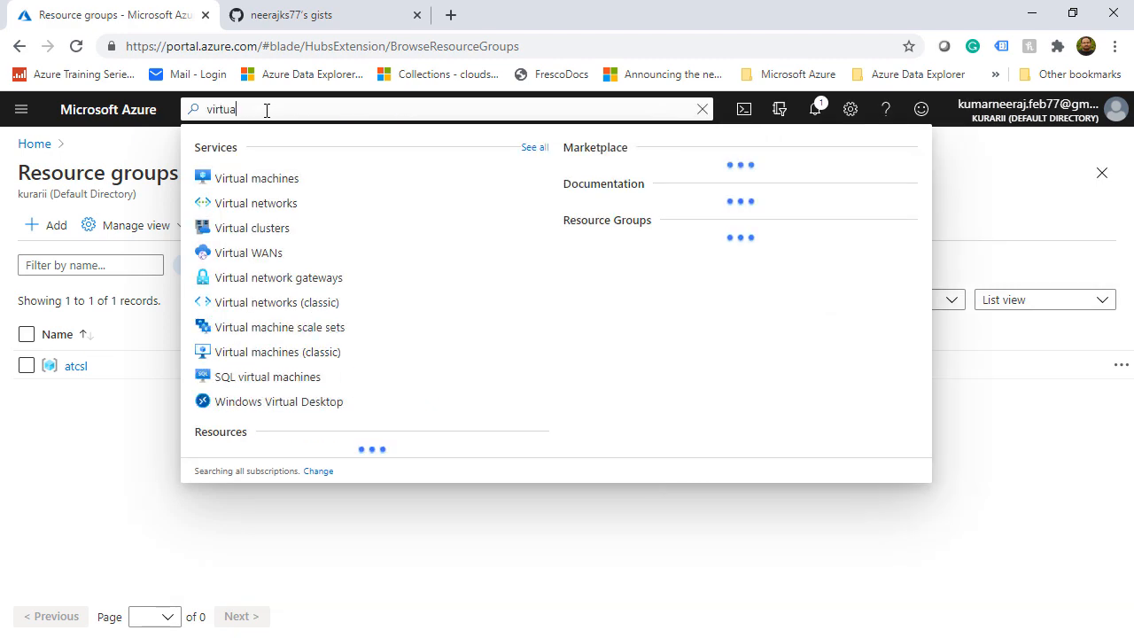
type("l")
left_click(265, 202)
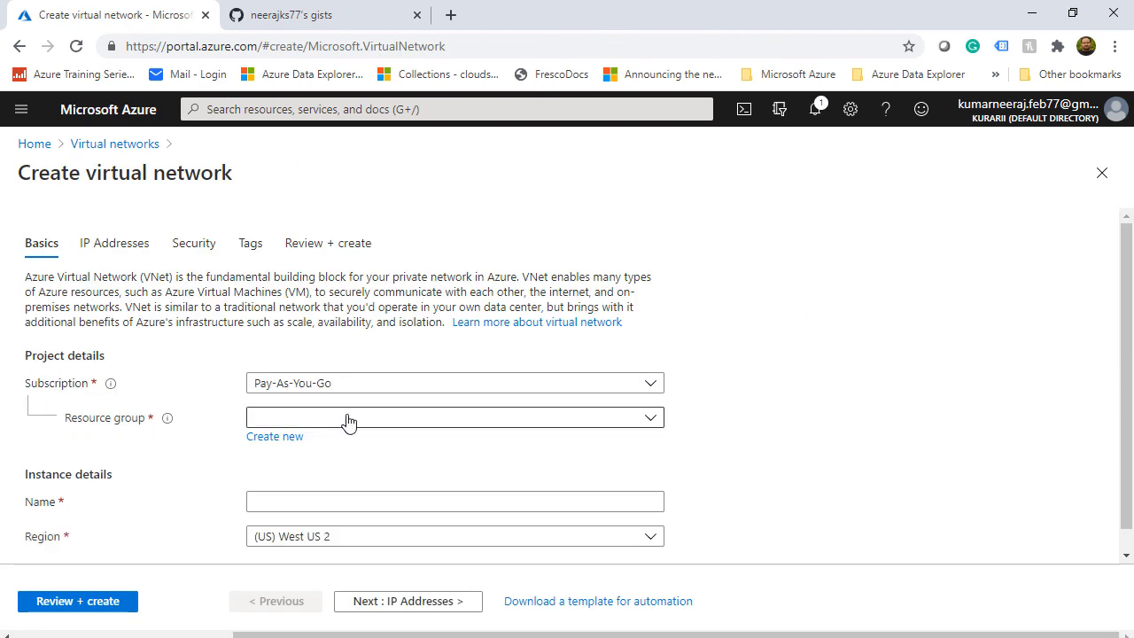
Deploy virtual network atcslvnet in atcsl with default 10.0.0.0/16 space and 10.0.0.0/24 subnet
left_click(347, 420)
left_click(296, 475)
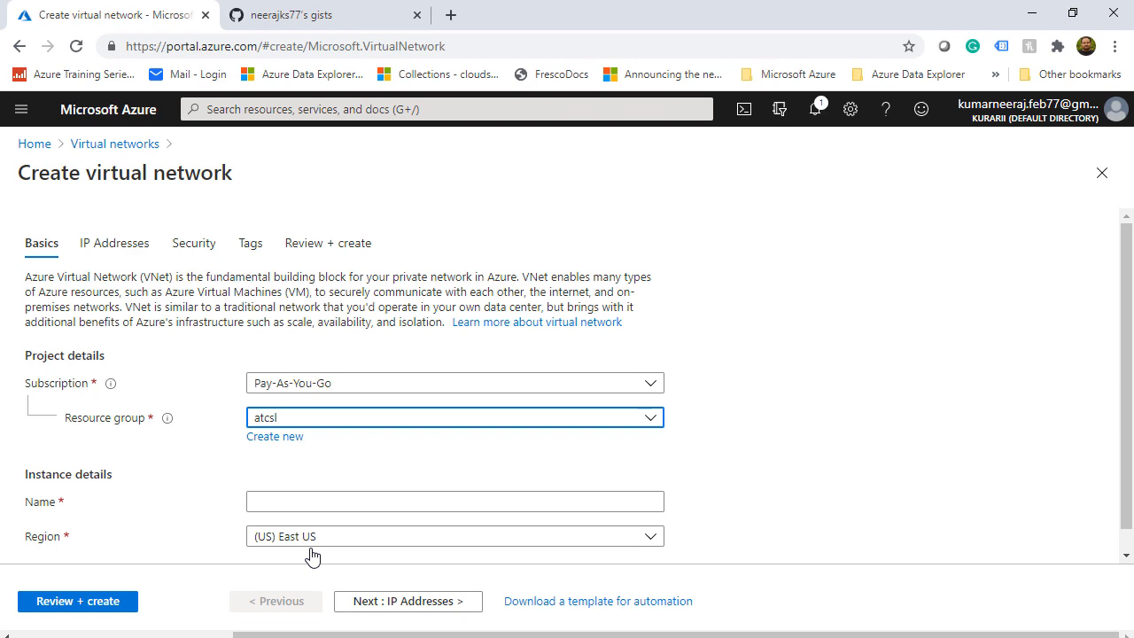
left_click(312, 501)
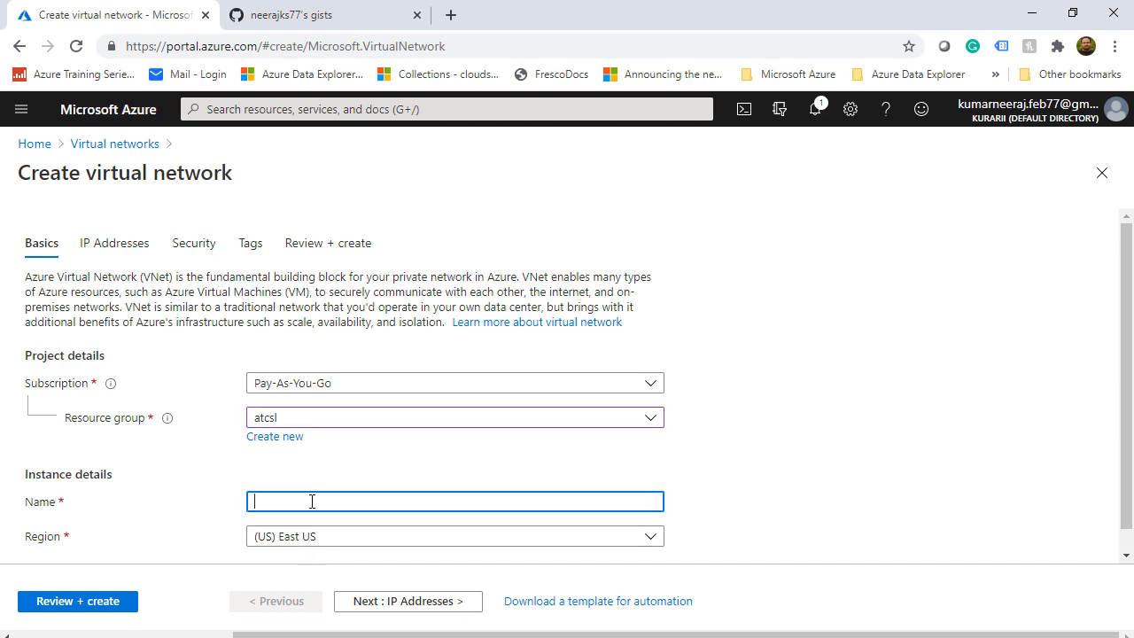
type("atcslvnet")
left_click(202, 536)
scroll(201, 536, "down", 1)
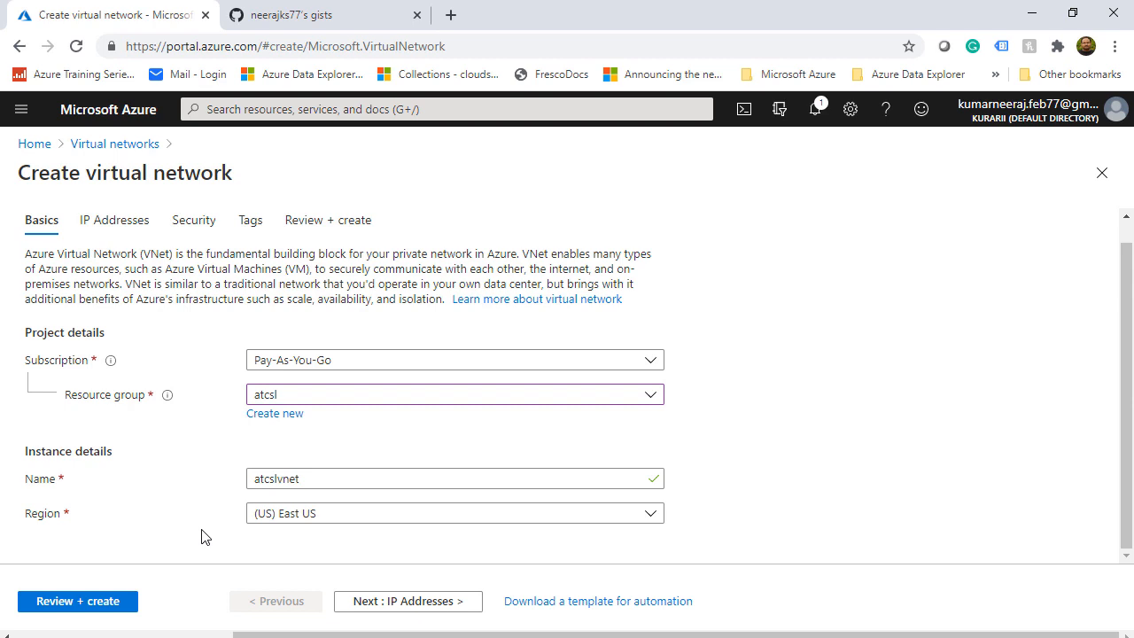
left_click(414, 601)
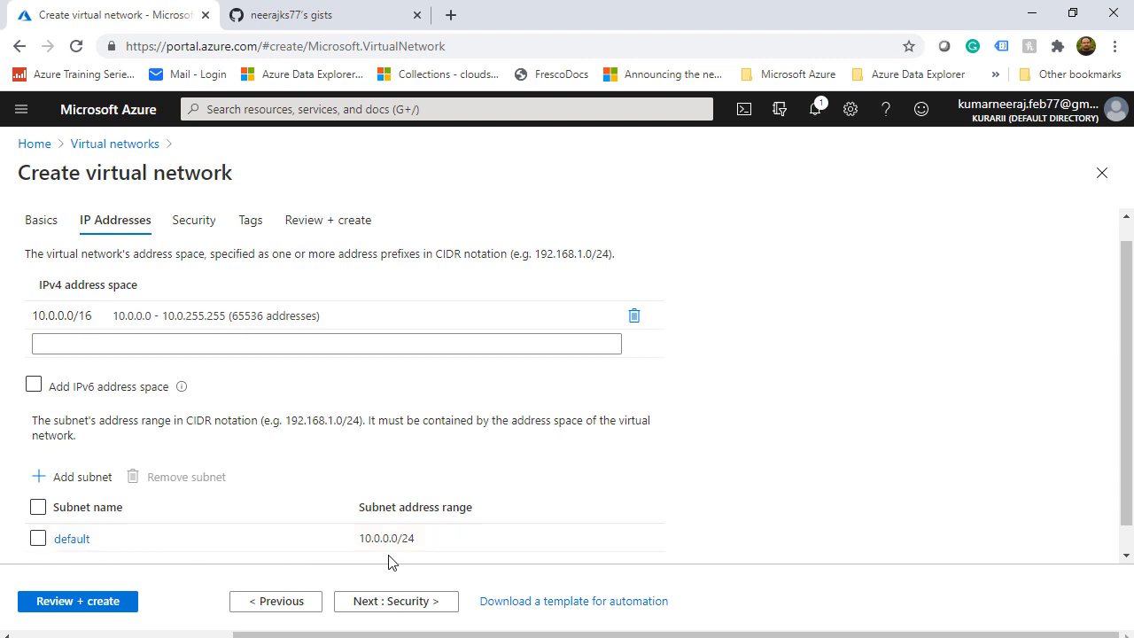
left_click(405, 608)
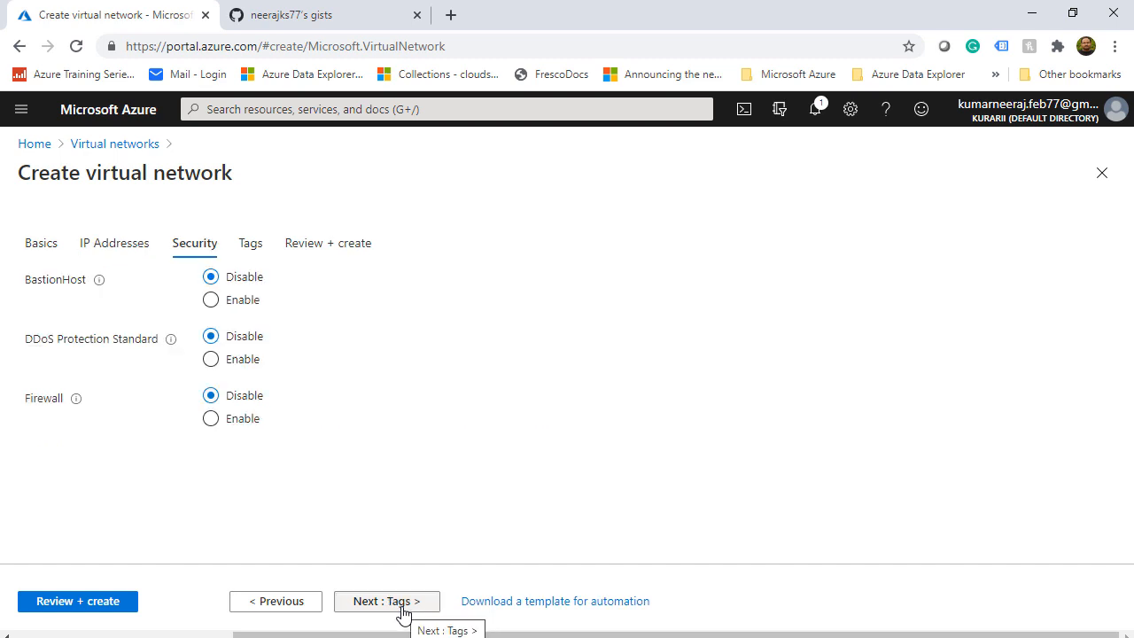
left_click(111, 608)
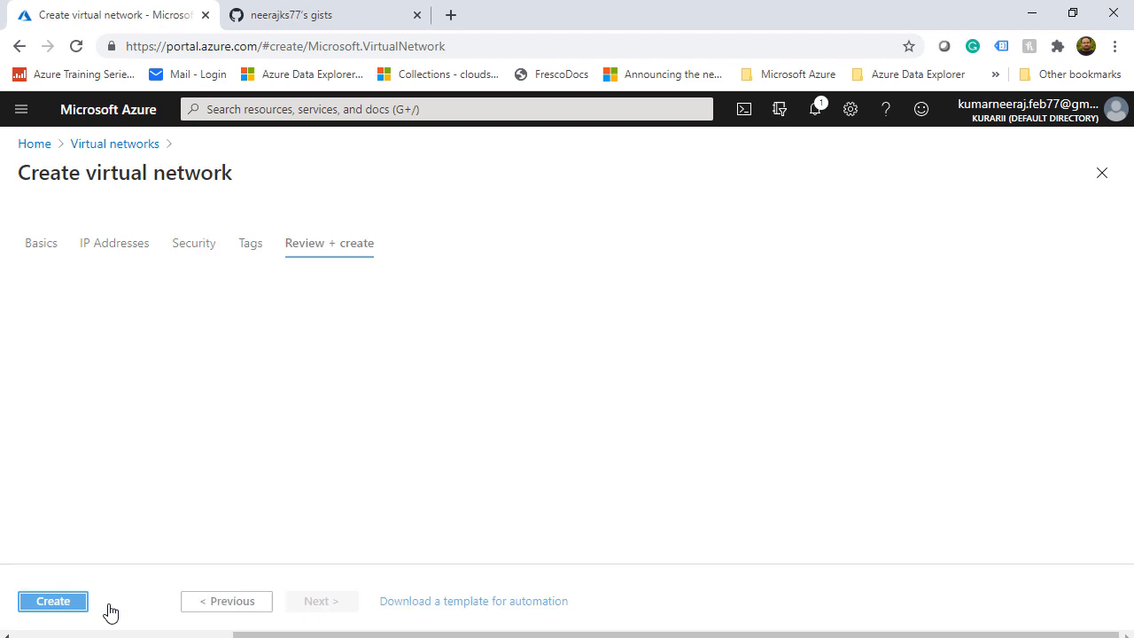
left_click(56, 604)
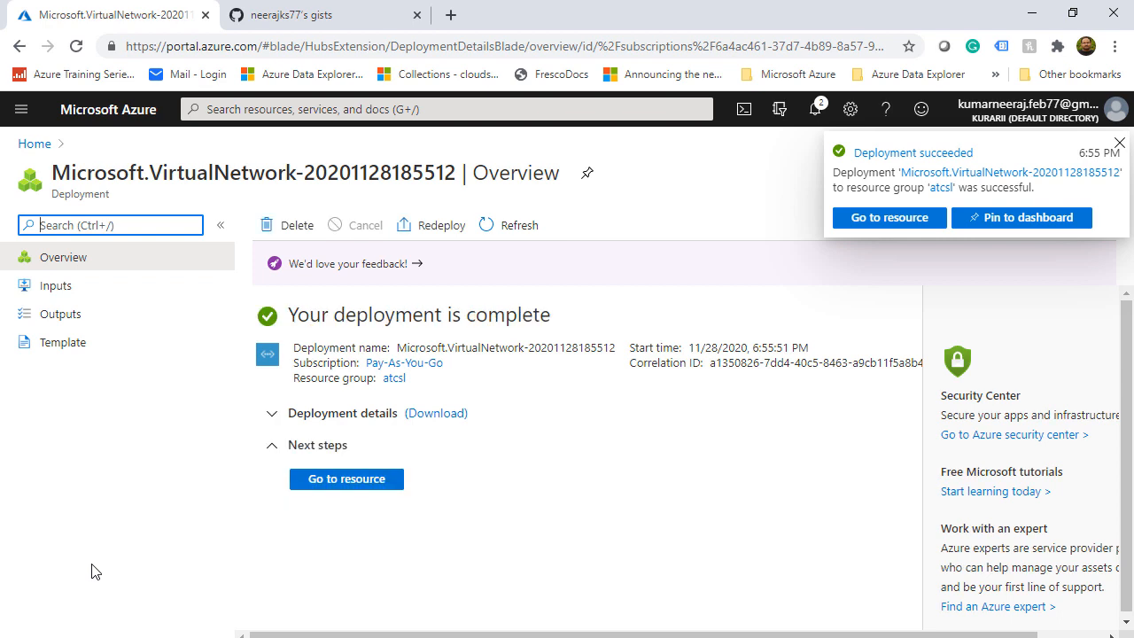
Create network security group atcslnsg in resource group atcsl, East US
left_click(320, 109)
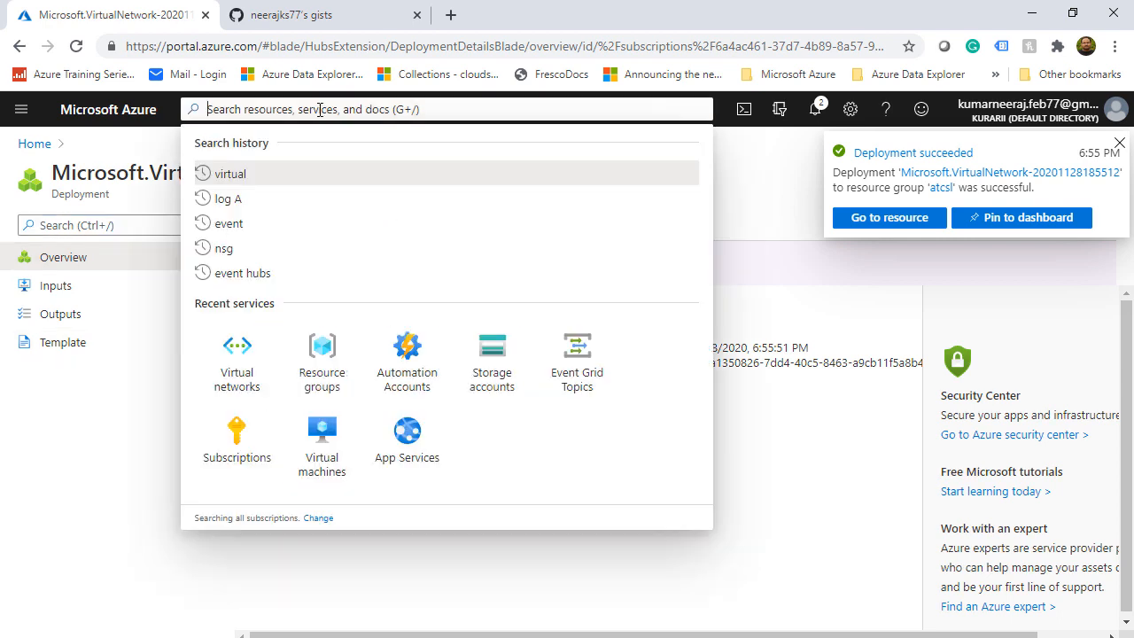
type("nsg")
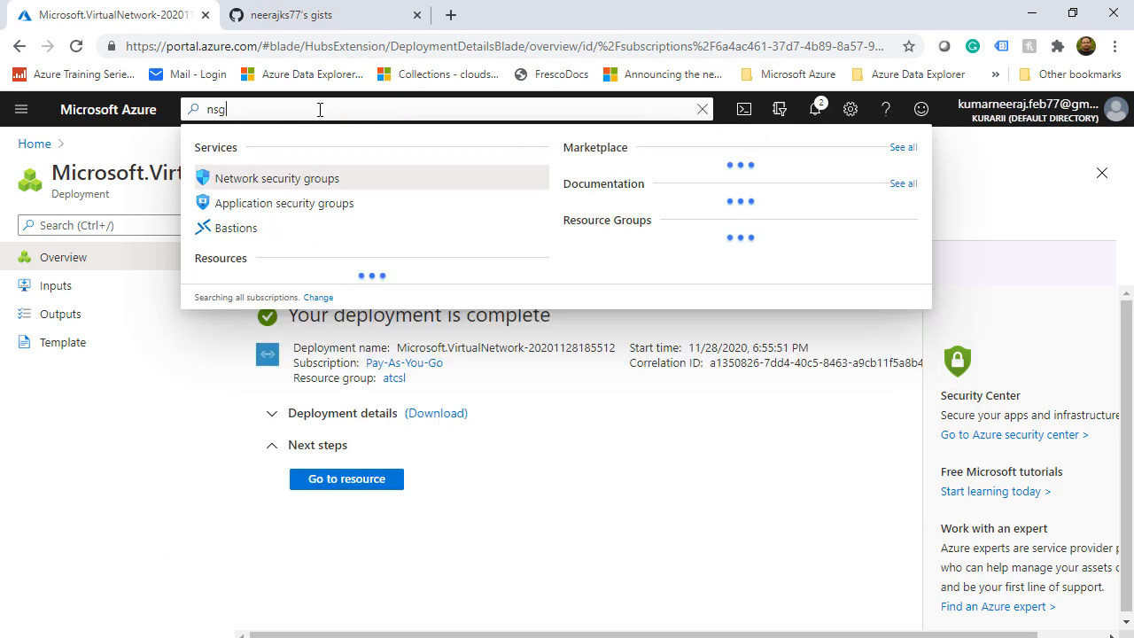
left_click(287, 180)
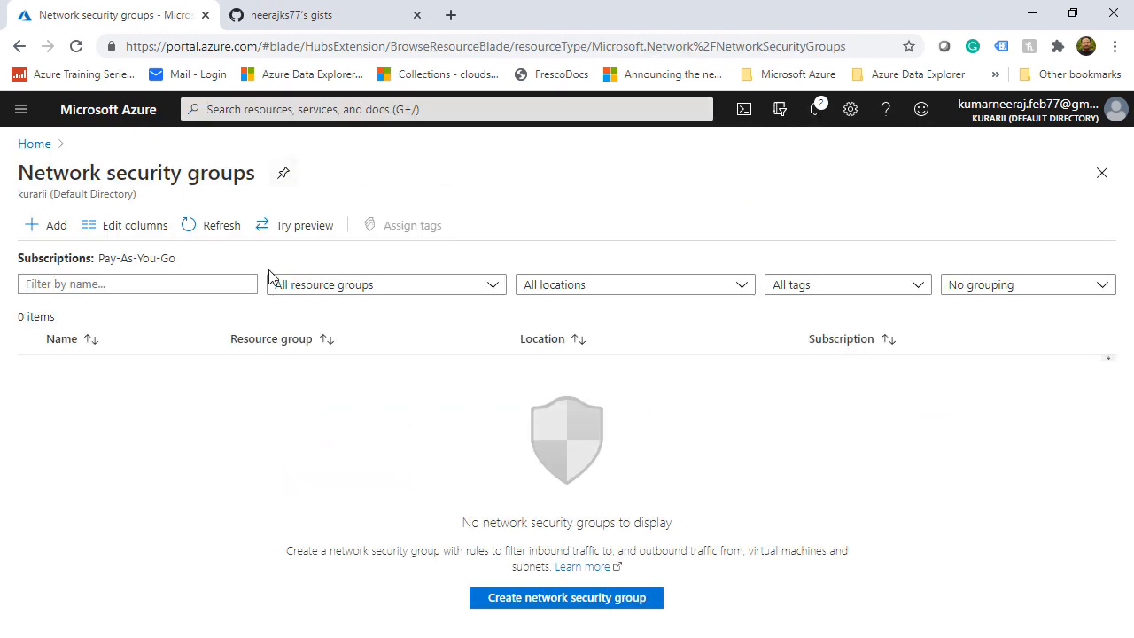
left_click(40, 232)
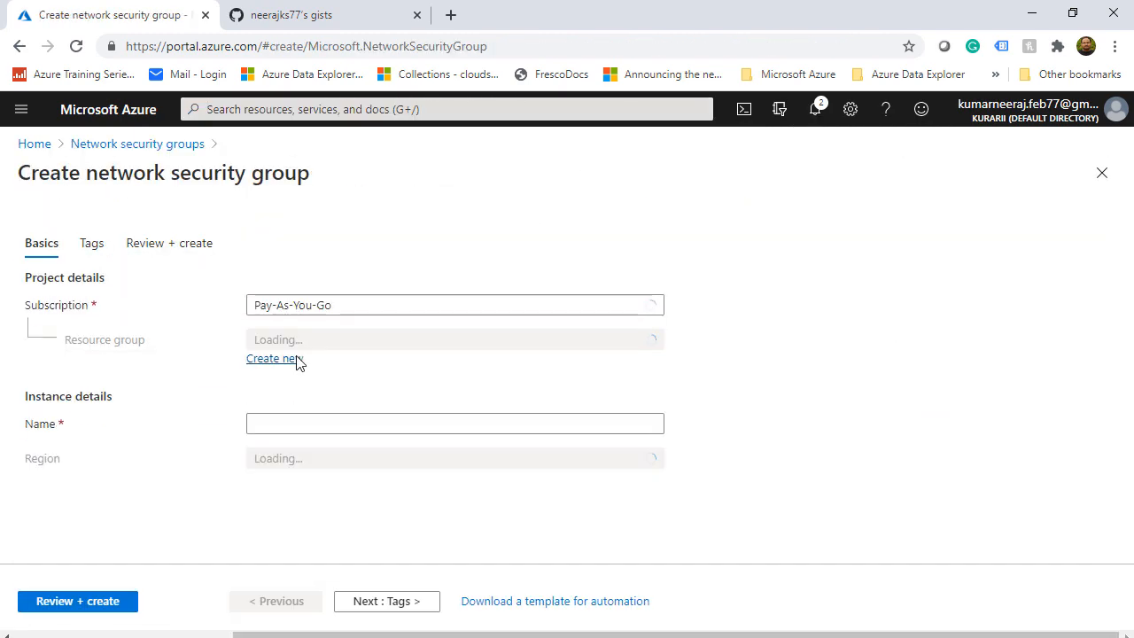
left_click(372, 345)
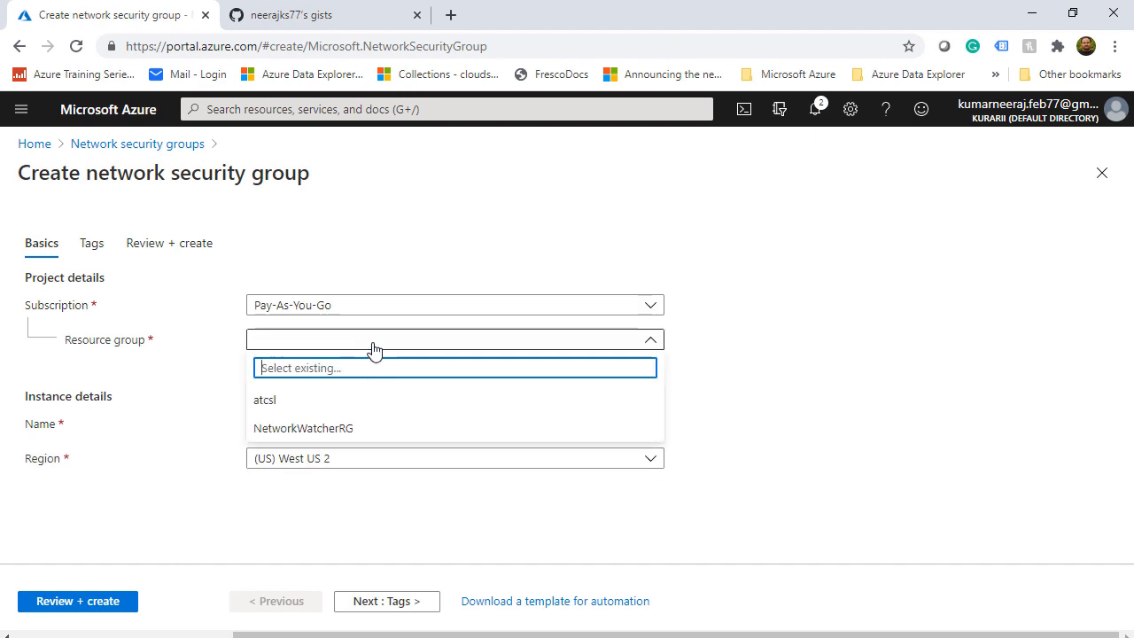
left_click(340, 407)
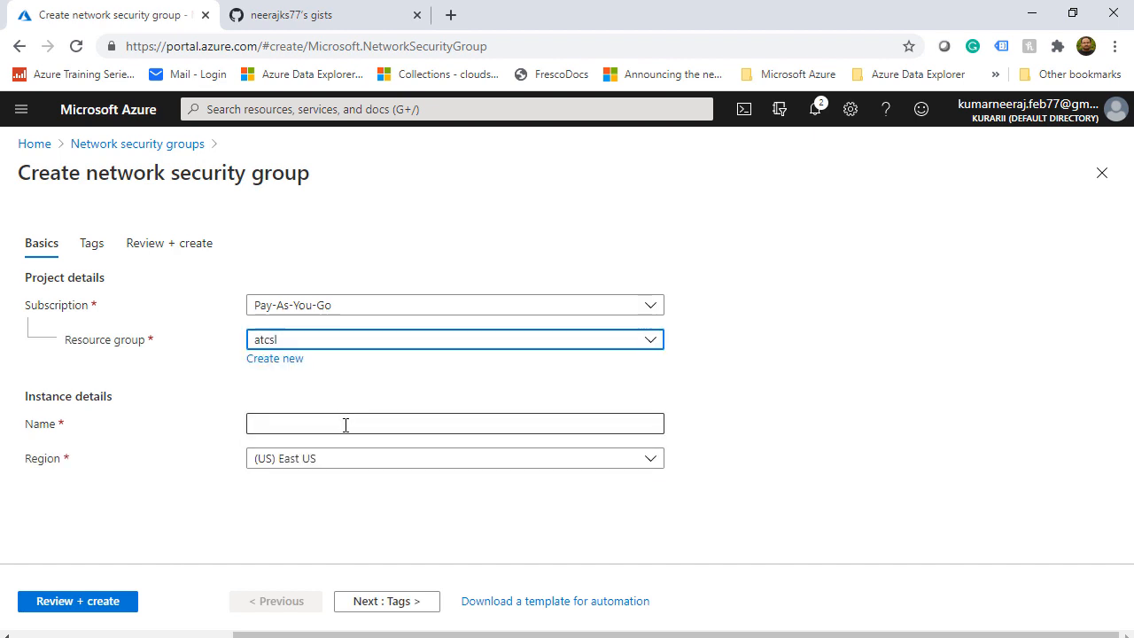
left_click(345, 425)
type("atcsl")
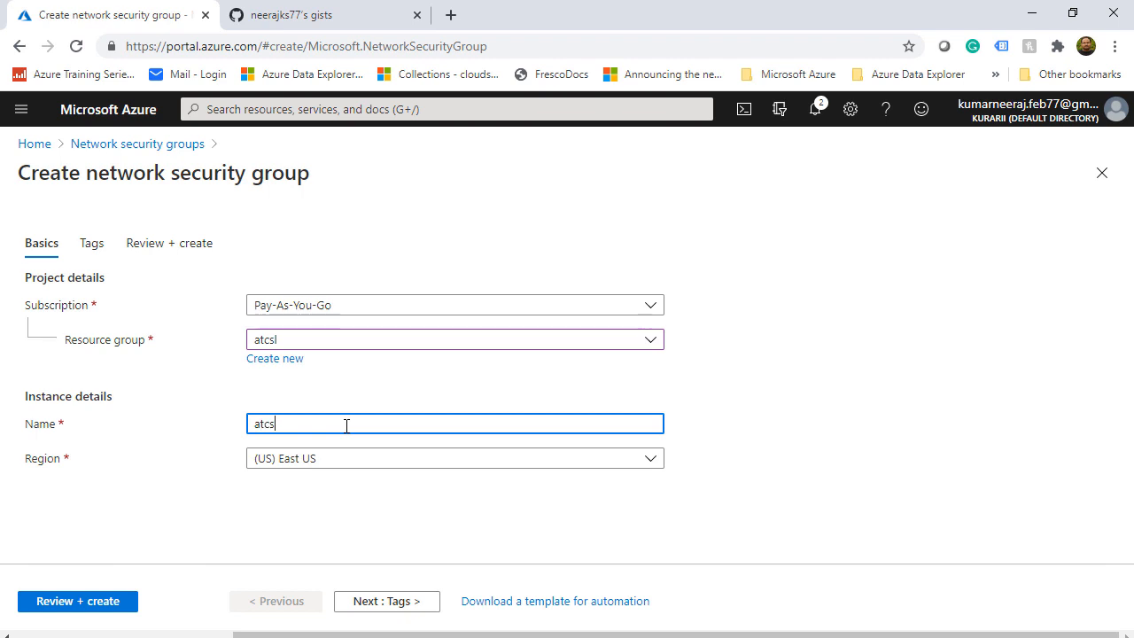
type("nsg")
left_click(86, 604)
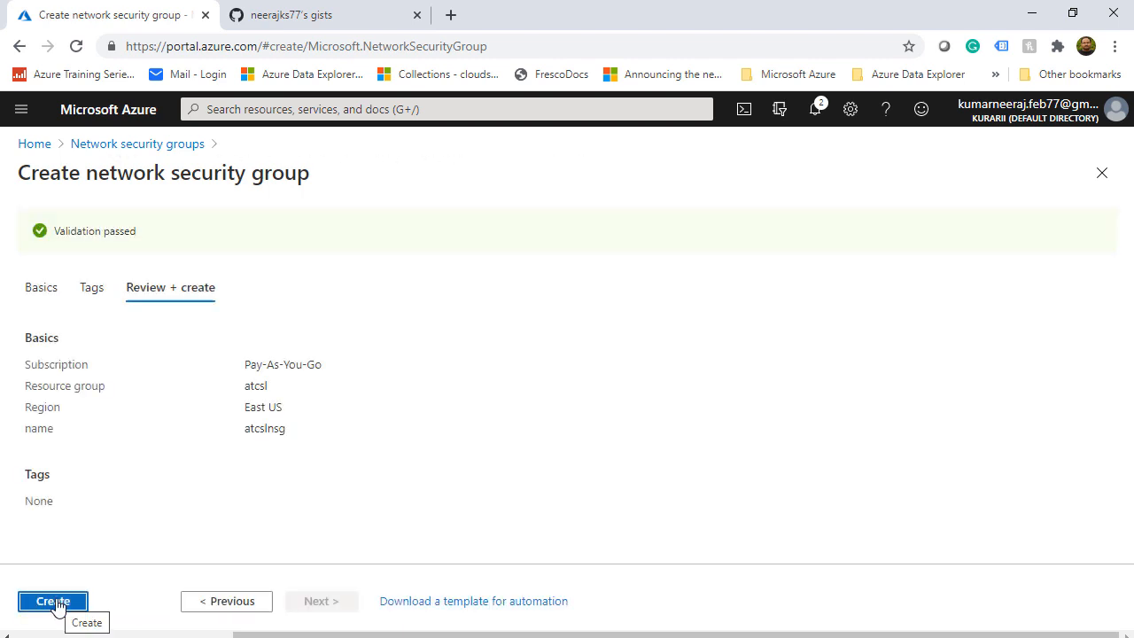
left_click(54, 602)
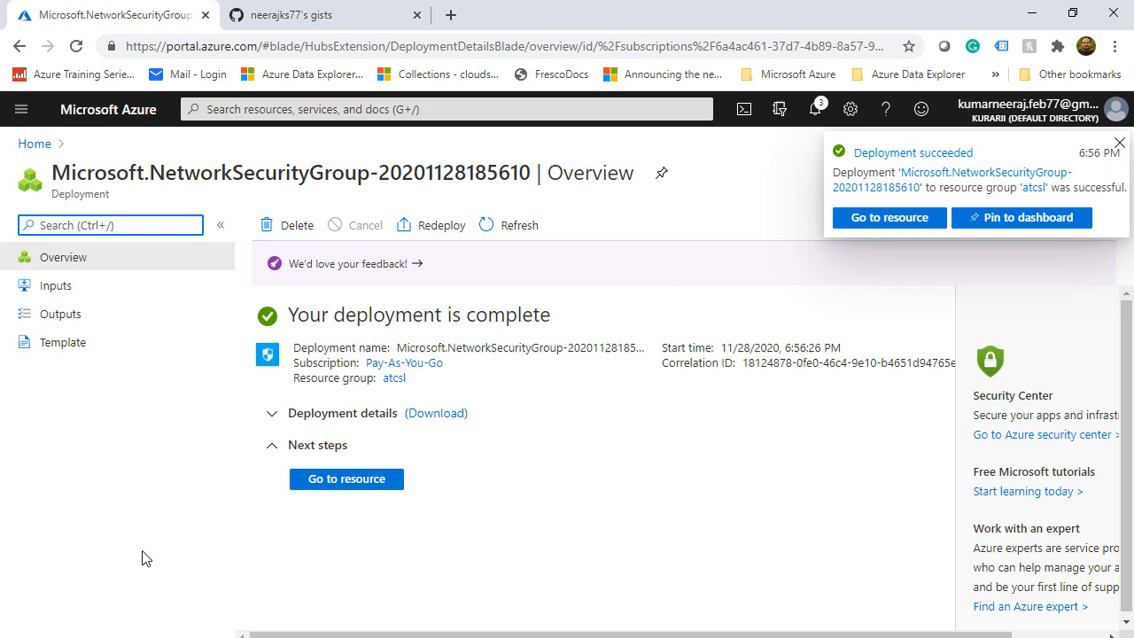
Open the new atcslnsg group and look over its default inbound and outbound rules
left_click(899, 218)
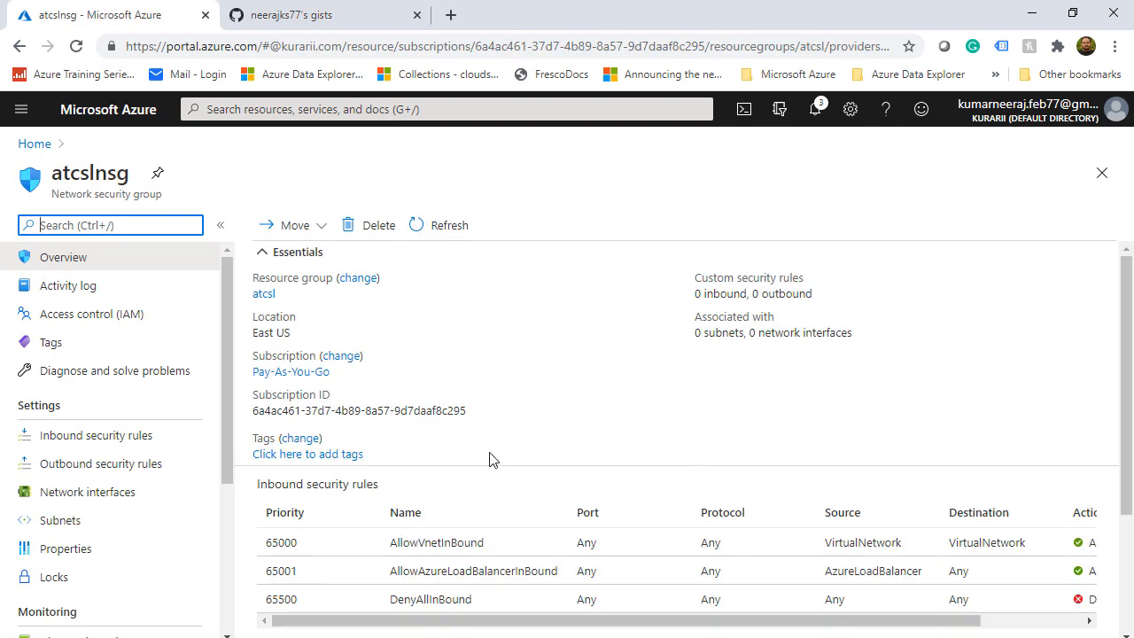
scroll(499, 561, "down", 1)
scroll(499, 561, "down", 2)
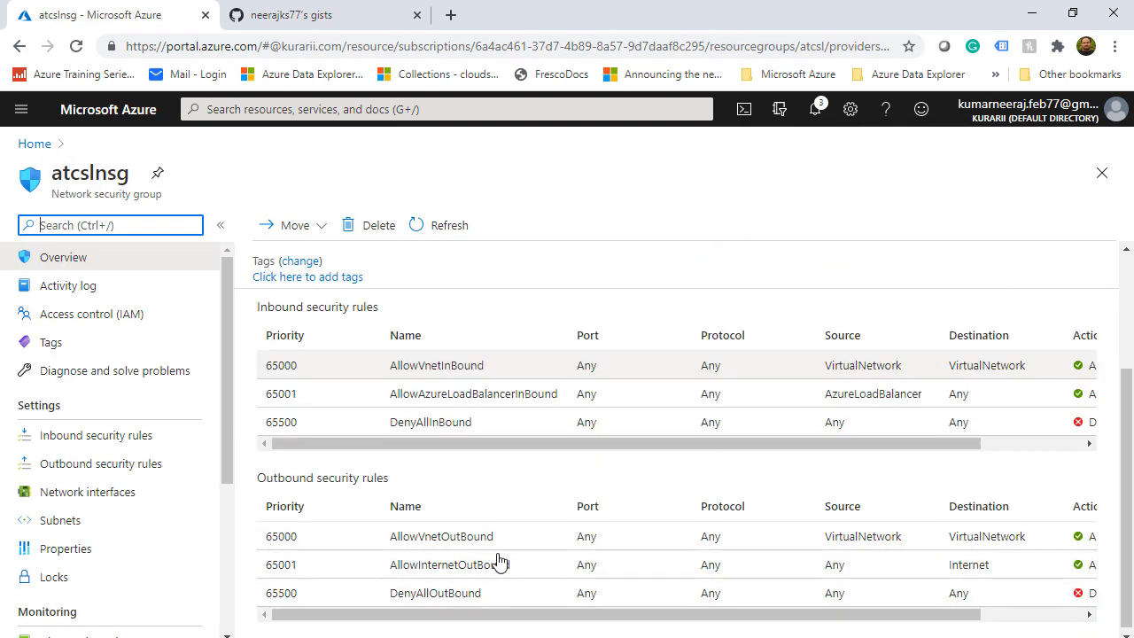
scroll(498, 561, "up", 1)
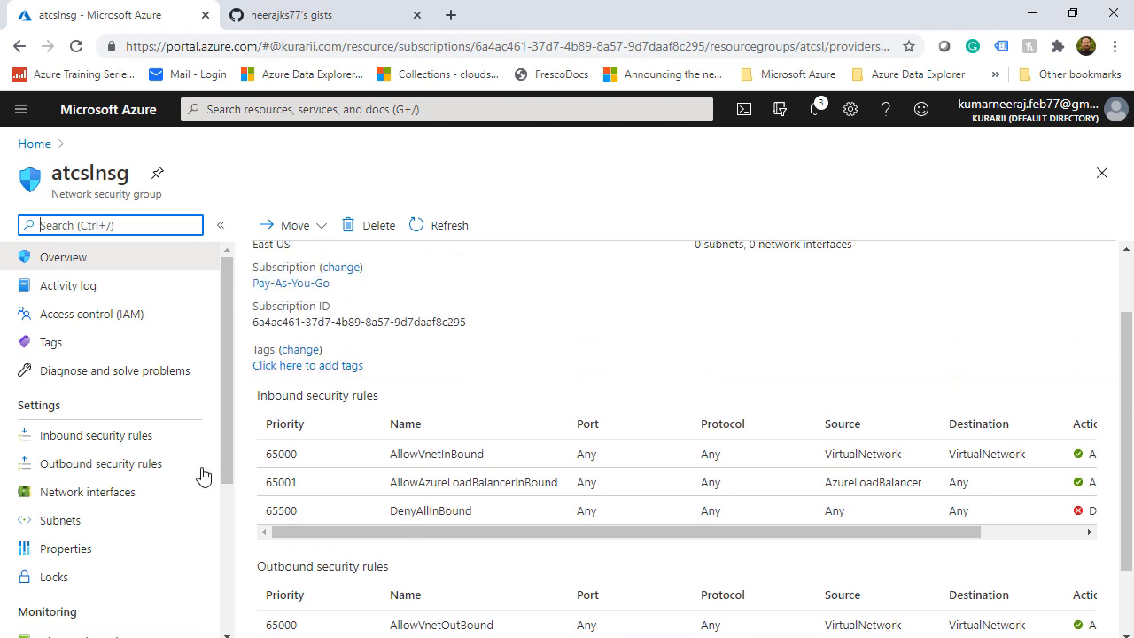
Add inbound rule Port_3389 allowing destination port 3389 on atcslnsg
left_click(103, 436)
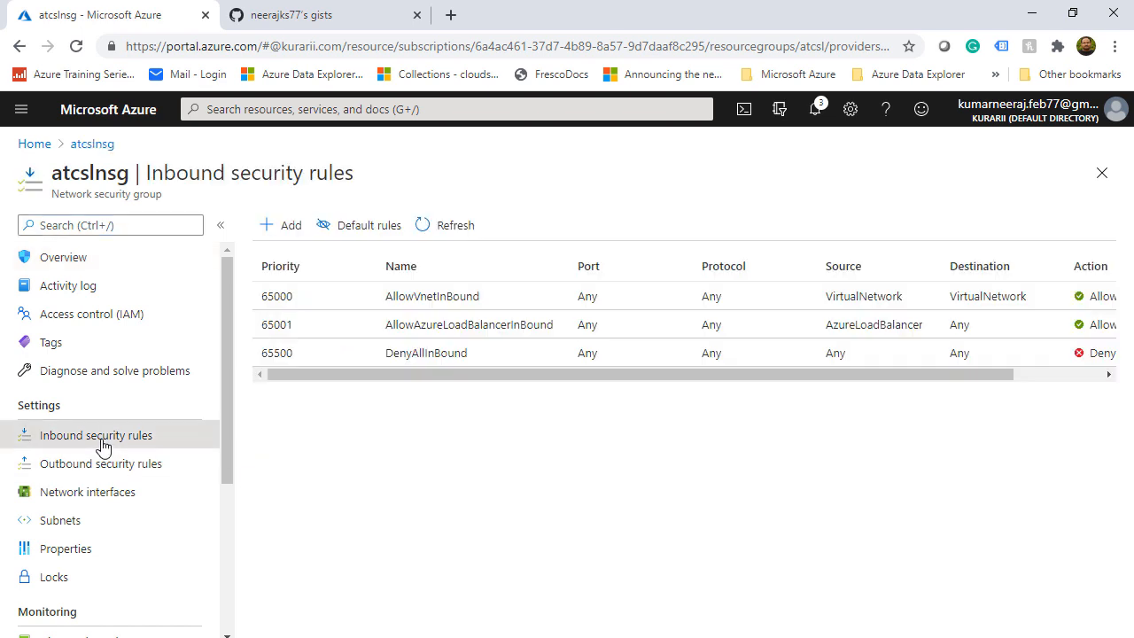
left_click(274, 227)
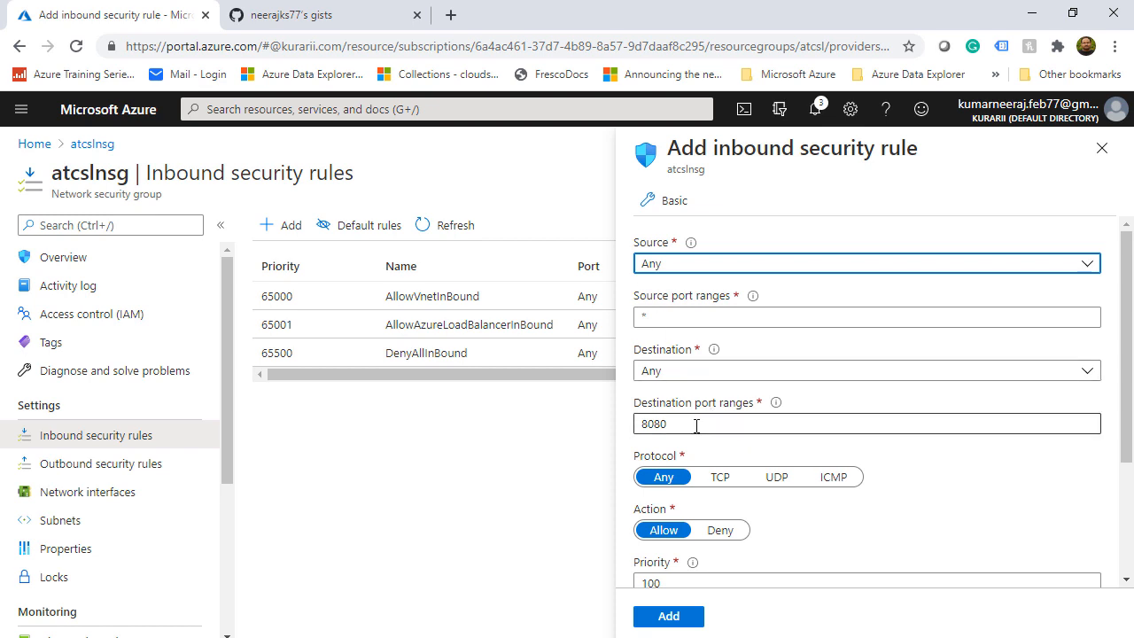
left_click_drag(696, 426, 615, 430)
type("3389")
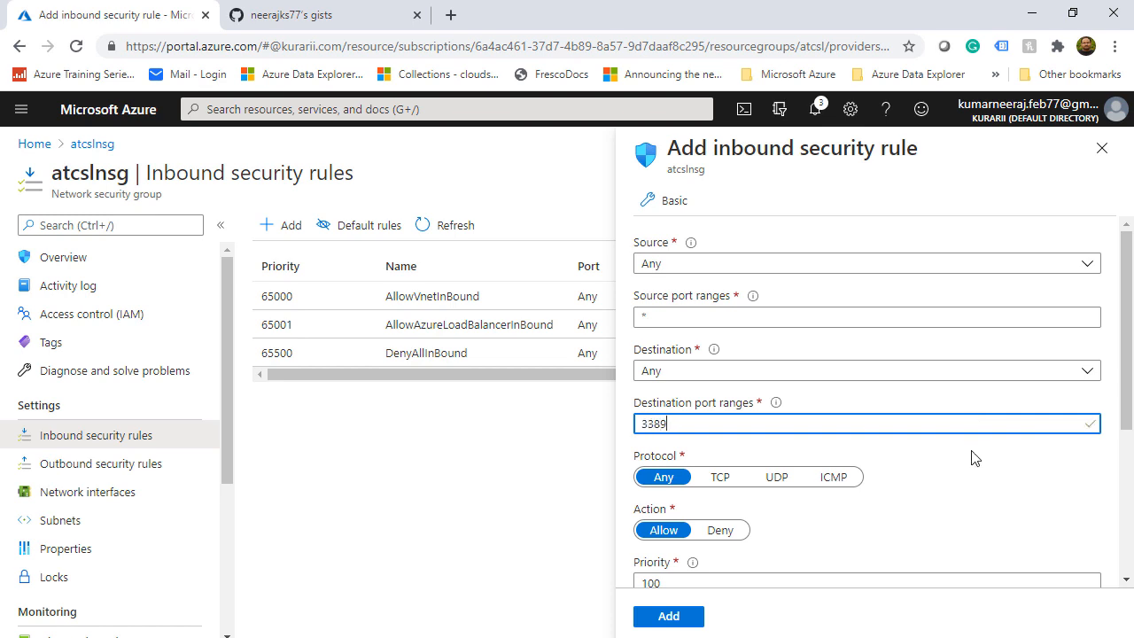
left_click(974, 503)
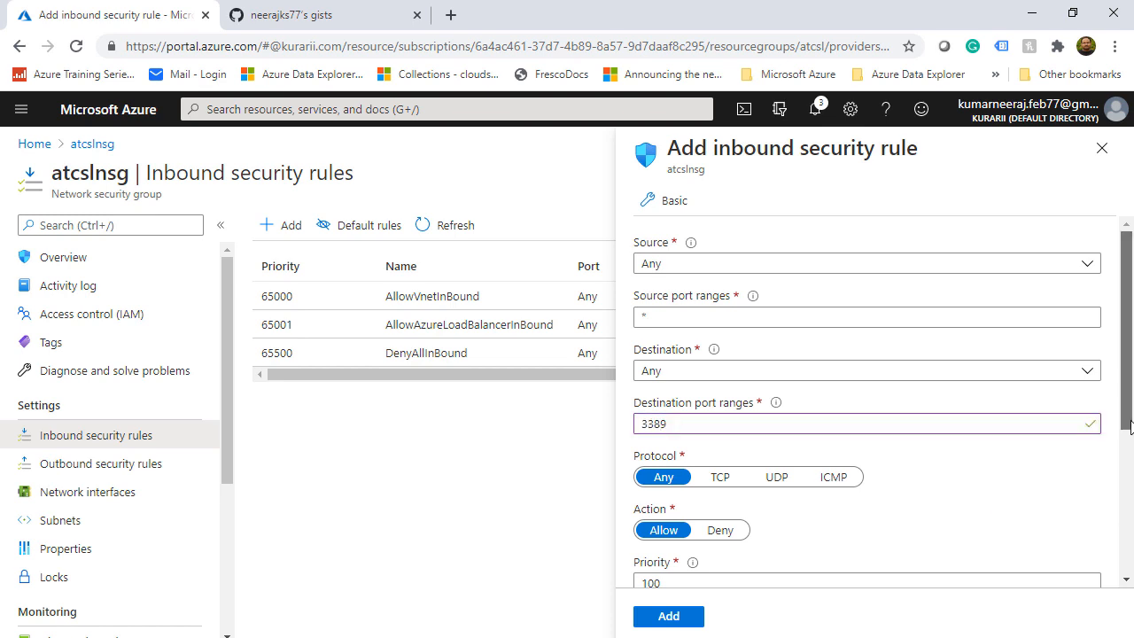
scroll(1120, 510, "down", 2)
left_click_drag(668, 494, 774, 500)
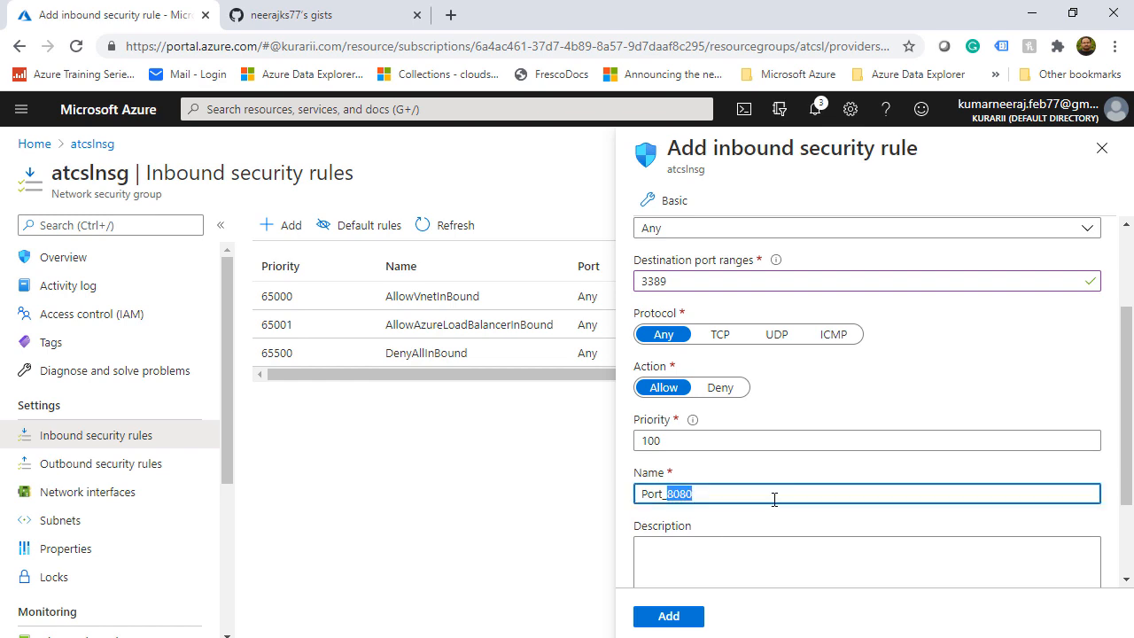
type("3389")
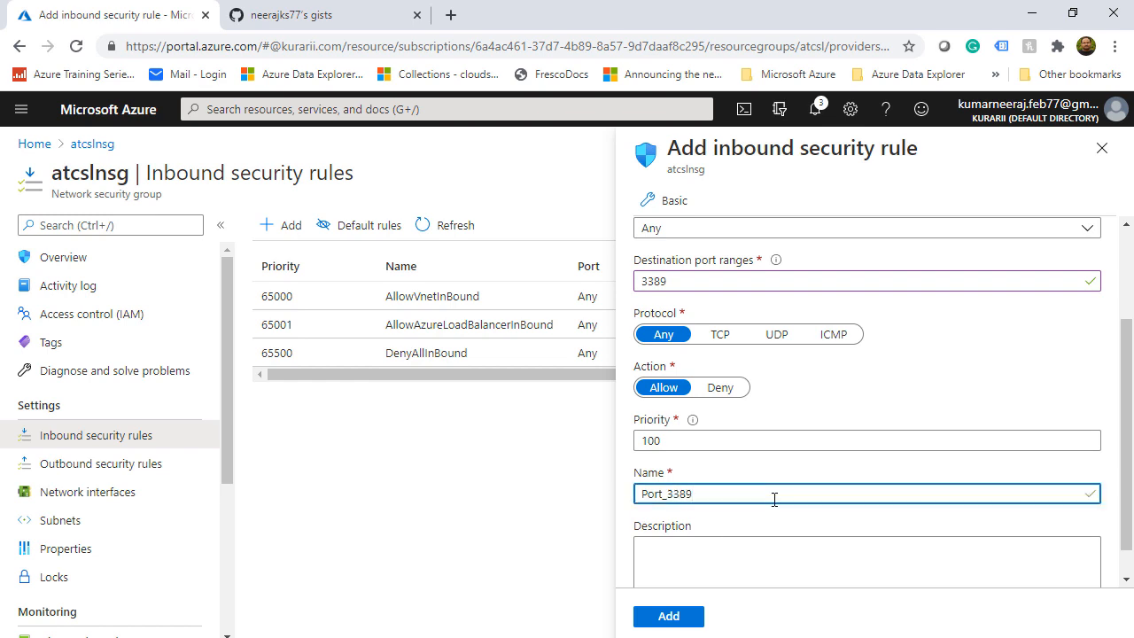
left_click(670, 616)
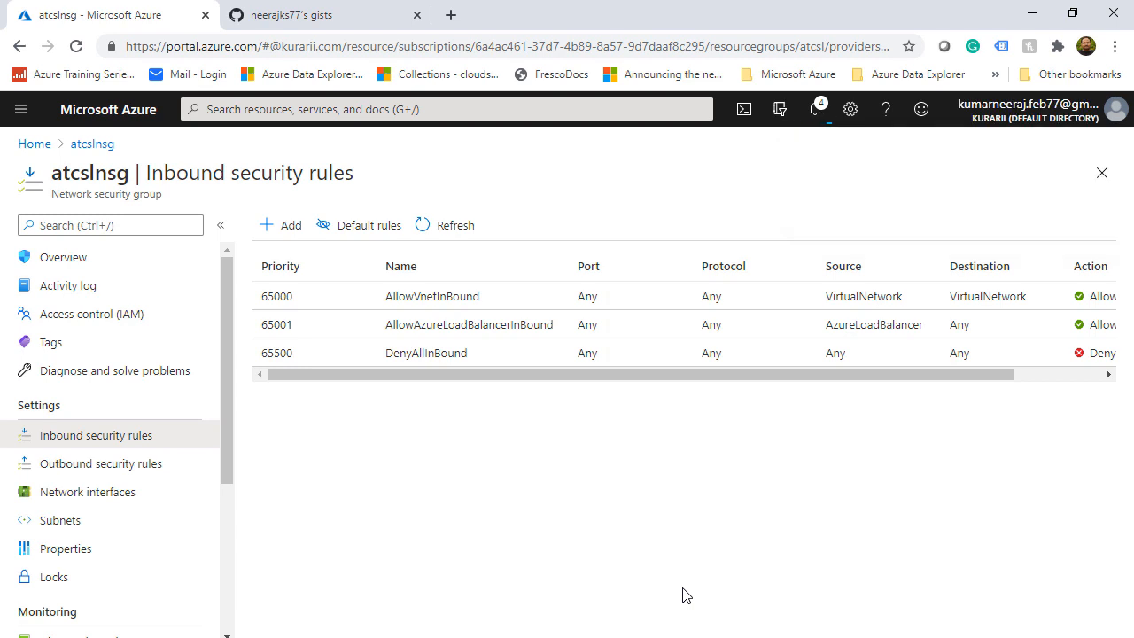
Begin a new storage account named atcslstorage in resource group atcsl
left_click(392, 110)
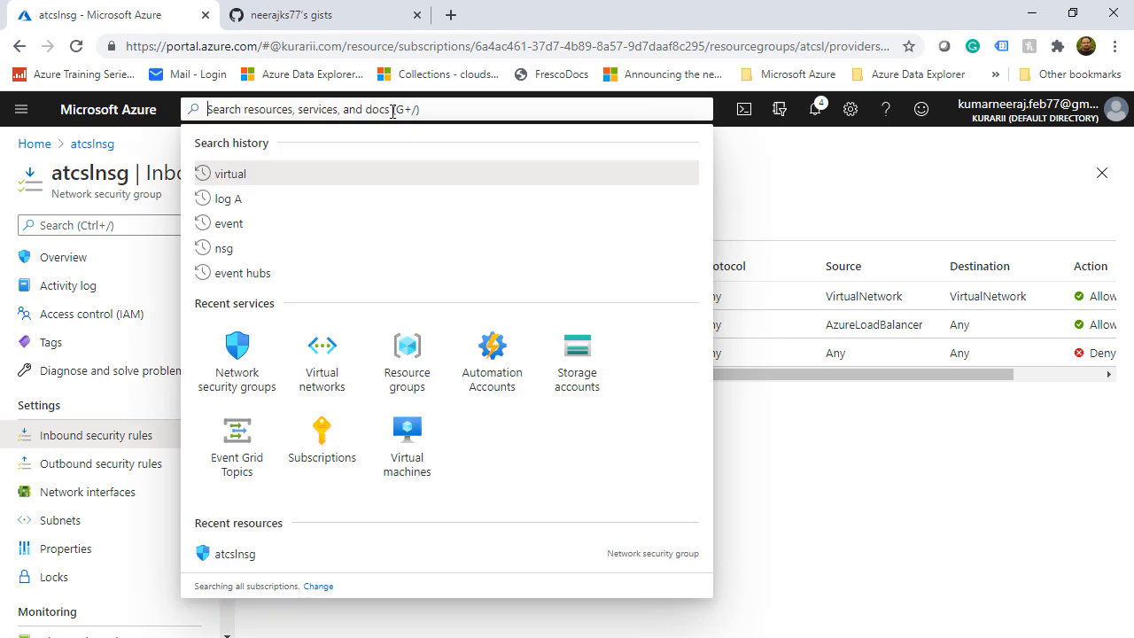
type("storage")
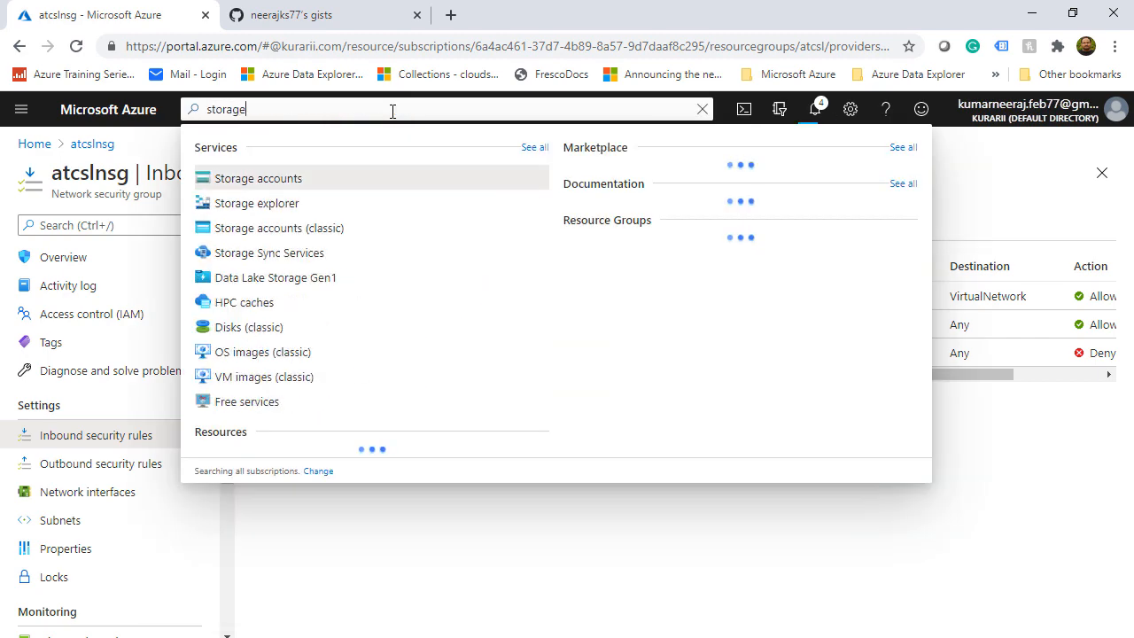
left_click(288, 178)
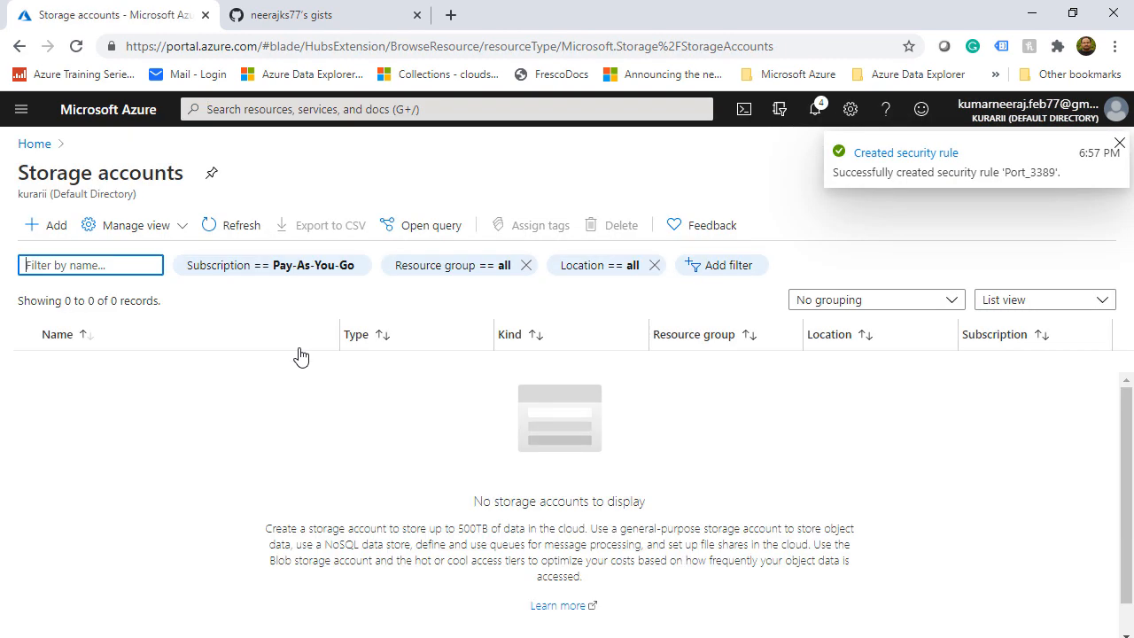
left_click(55, 227)
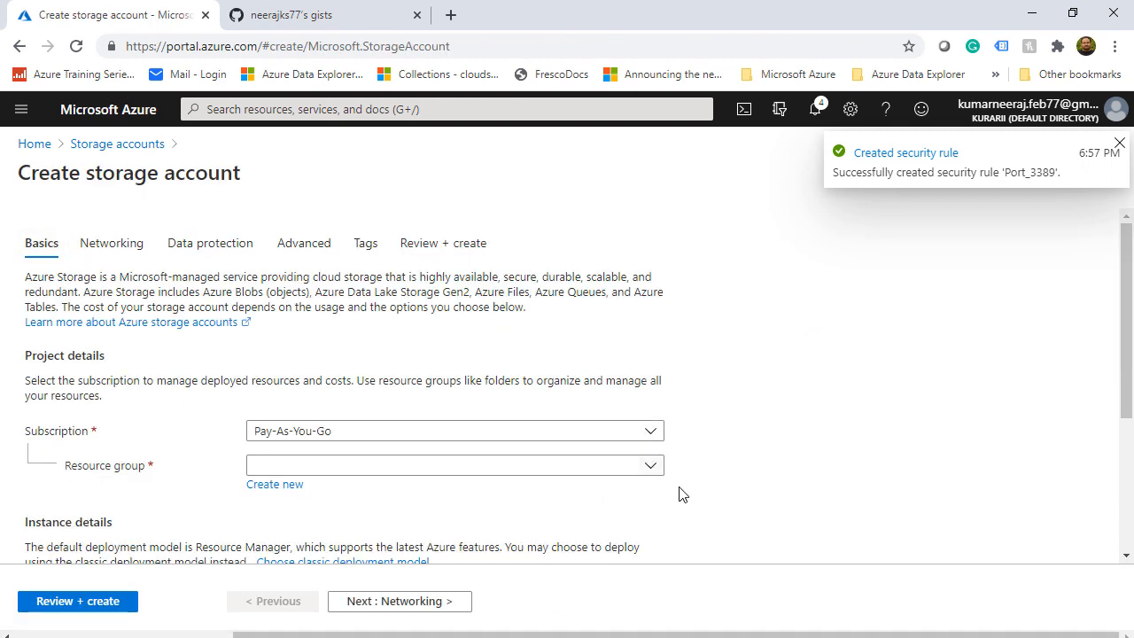
left_click(650, 467)
left_click(340, 526)
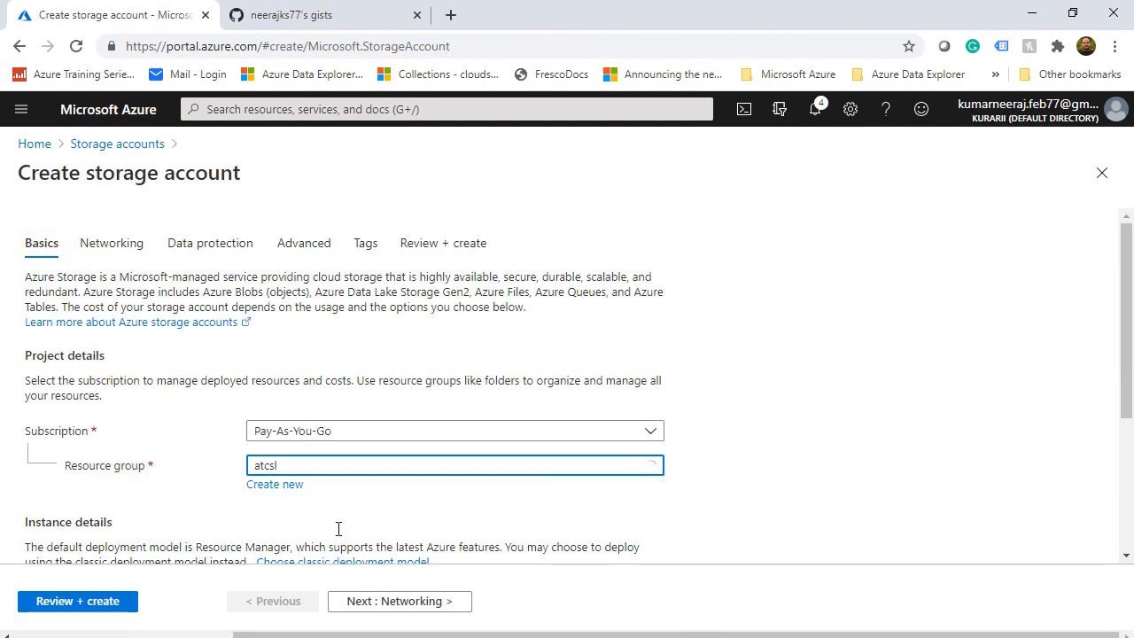
scroll(769, 530, "down", 1)
scroll(769, 531, "down", 2)
left_click(342, 373)
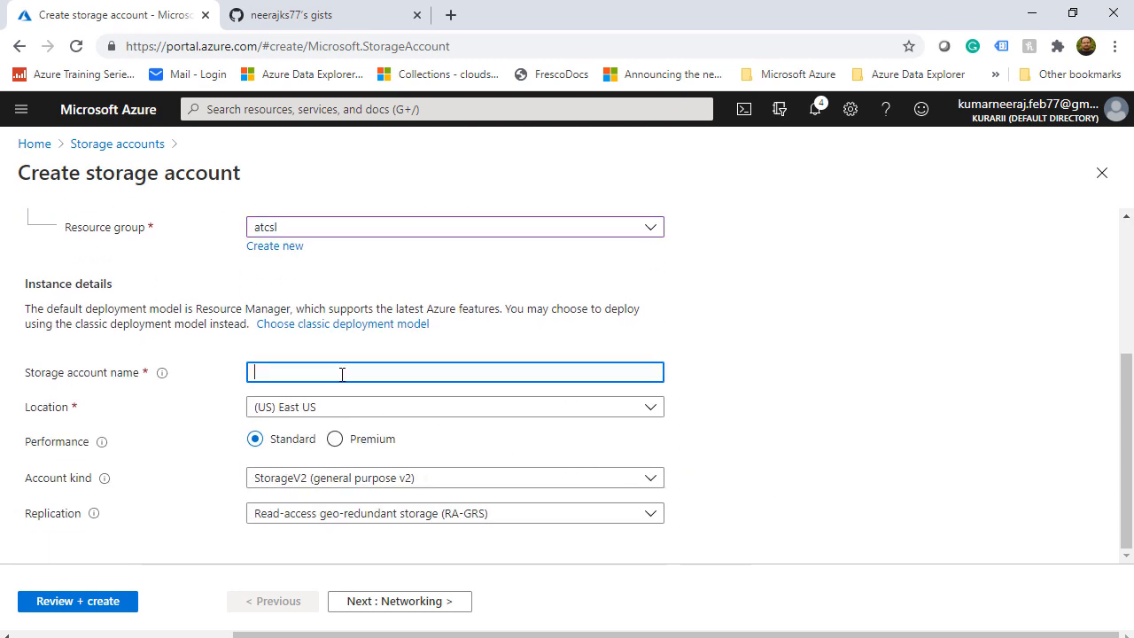
type("atcslstorage")
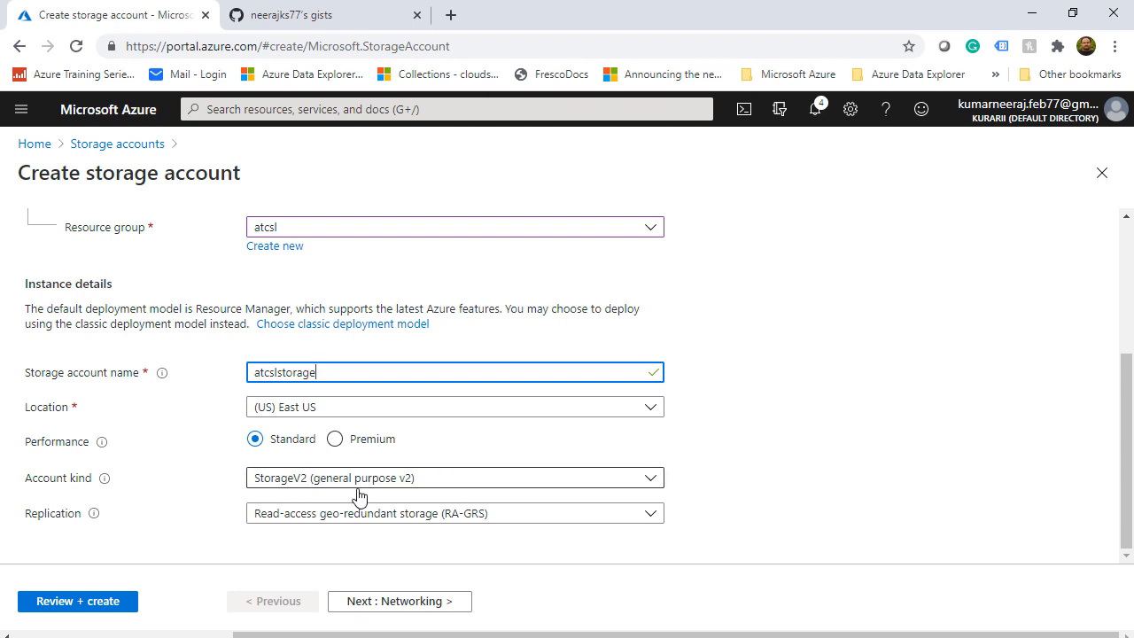
Set replication to LRS, step through the remaining tabs, and create the storage account
left_click(648, 516)
left_click(387, 347)
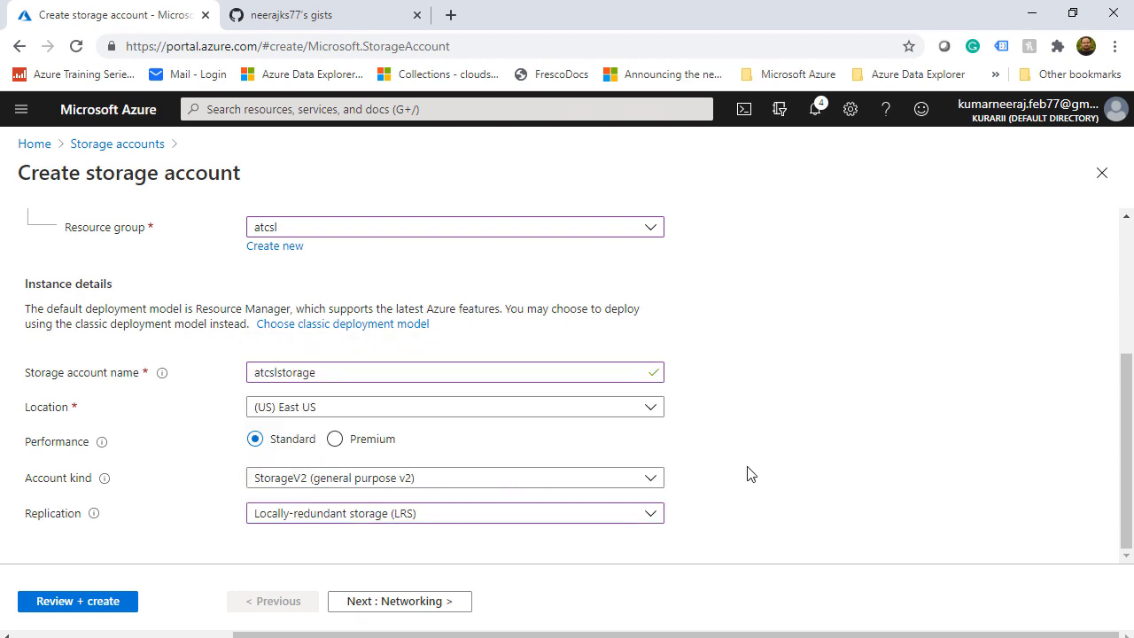
left_click(441, 603)
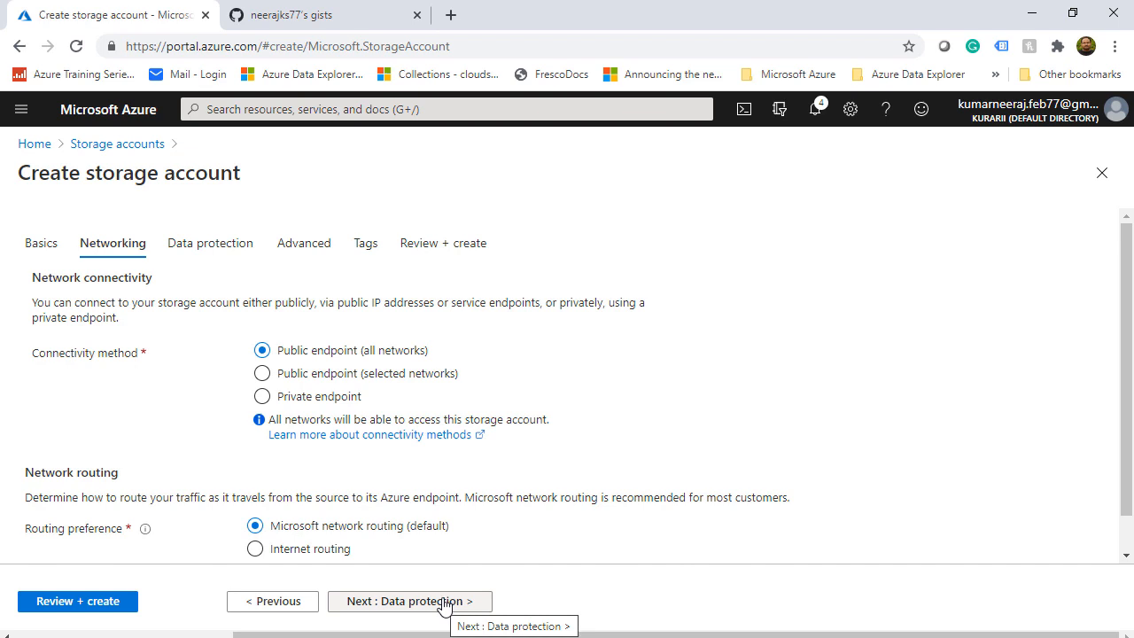
left_click(443, 604)
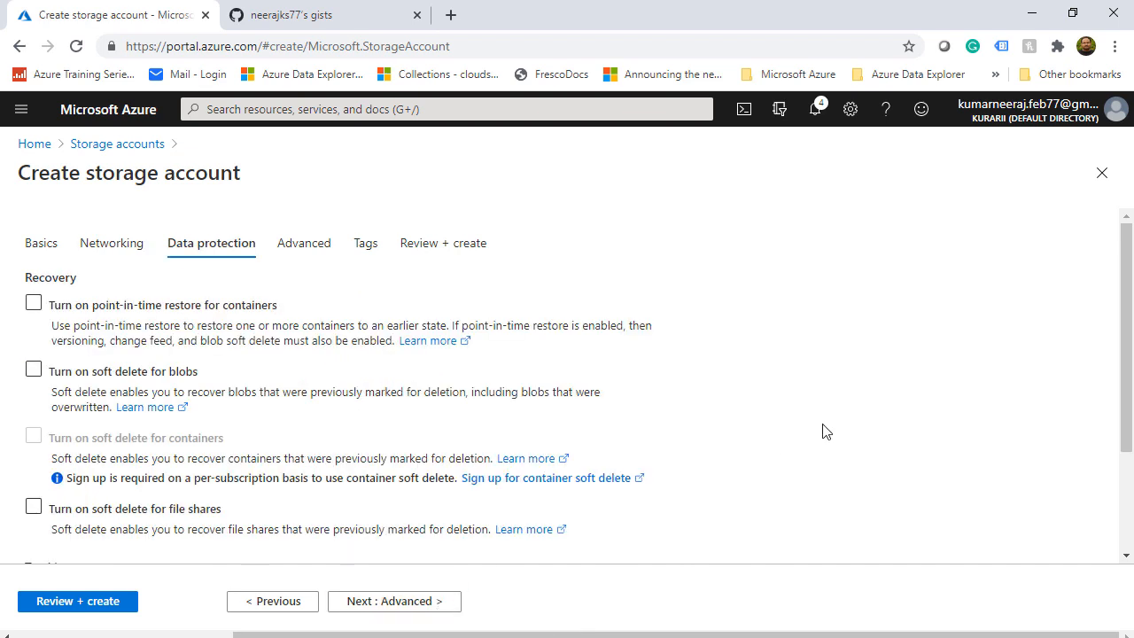
mouse_move(1126, 354)
left_mouse_down()
mouse_move(1126, 432)
mouse_move(1127, 350)
left_mouse_up()
left_click(304, 250)
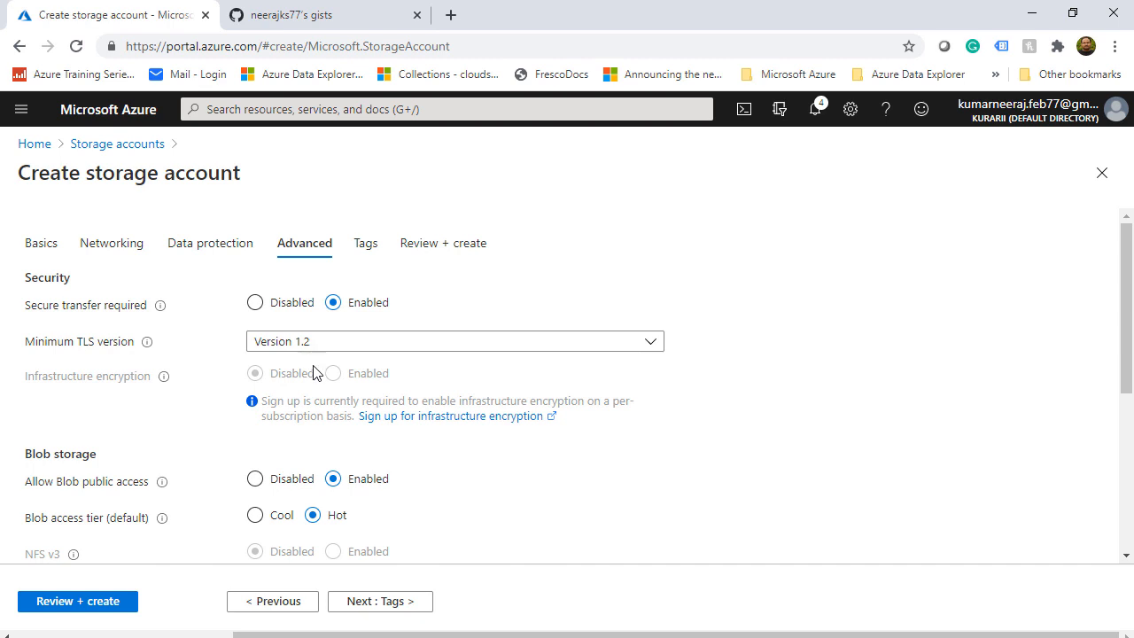
scroll(631, 523, "down", 2)
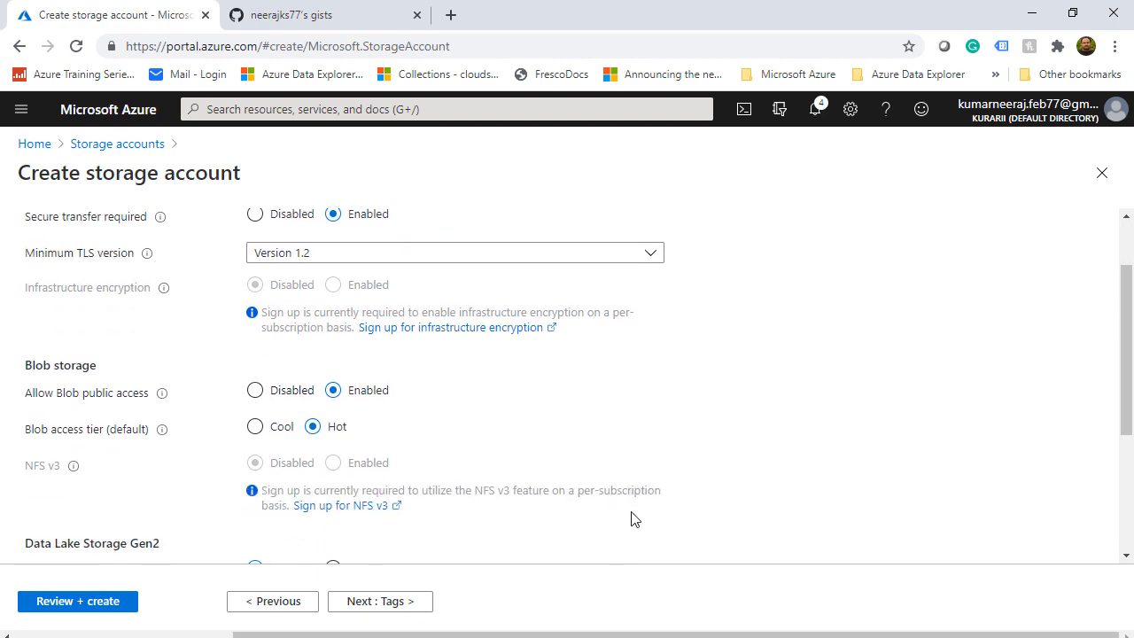
scroll(632, 519, "down", 1)
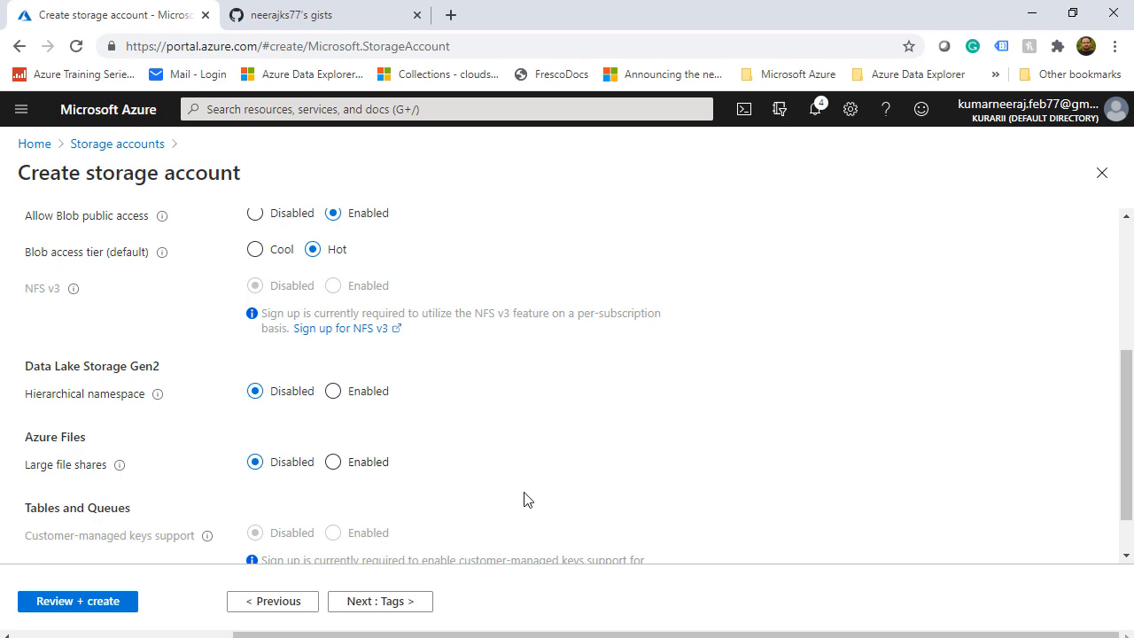
left_click(88, 607)
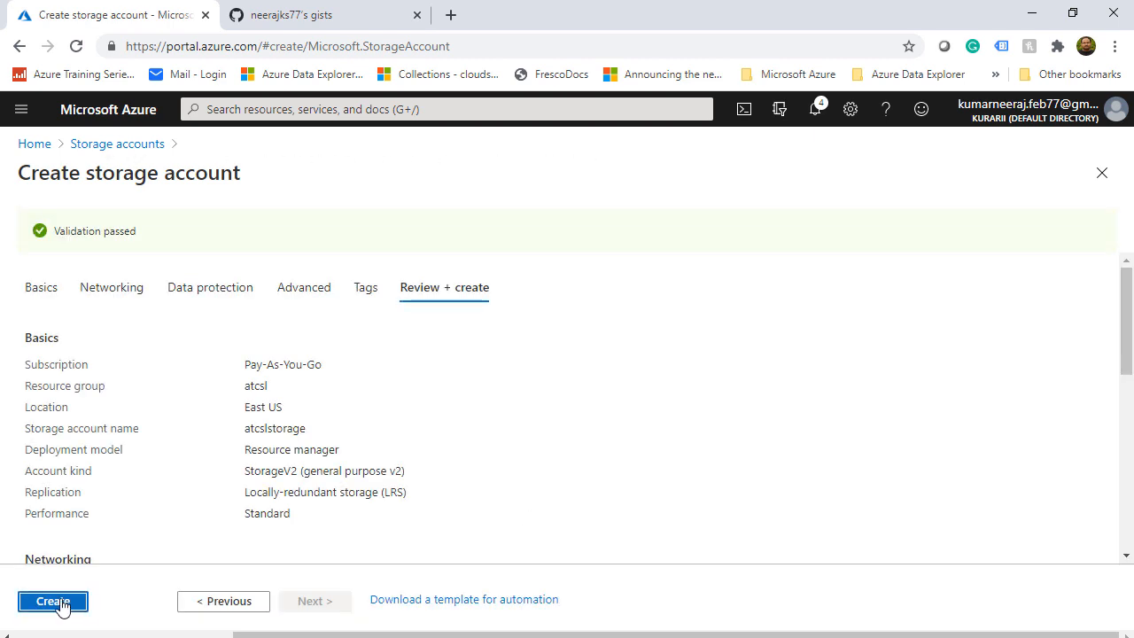
left_click(62, 606)
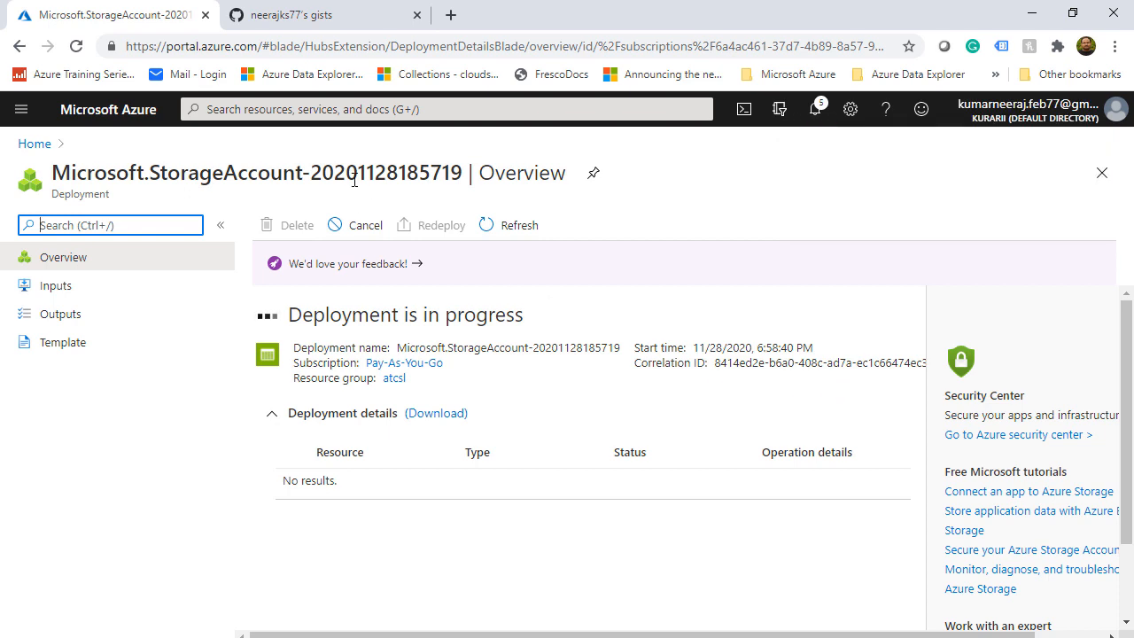
Create Automation Account atcslautomation in atcsl with Create Azure Run As account set to No
left_click(345, 108)
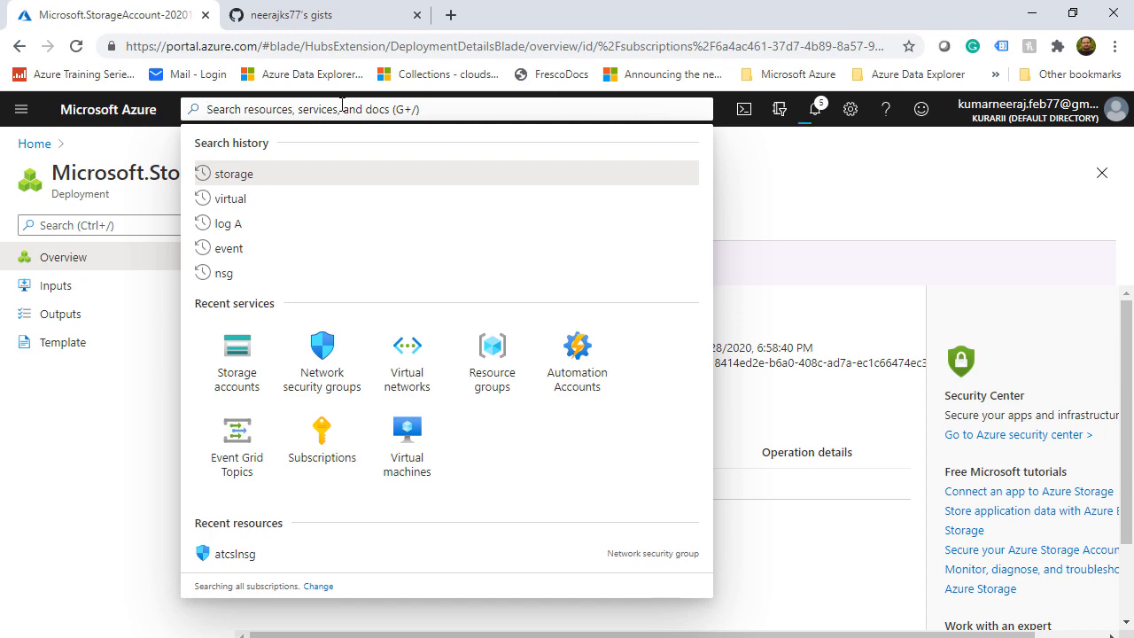
type("automation")
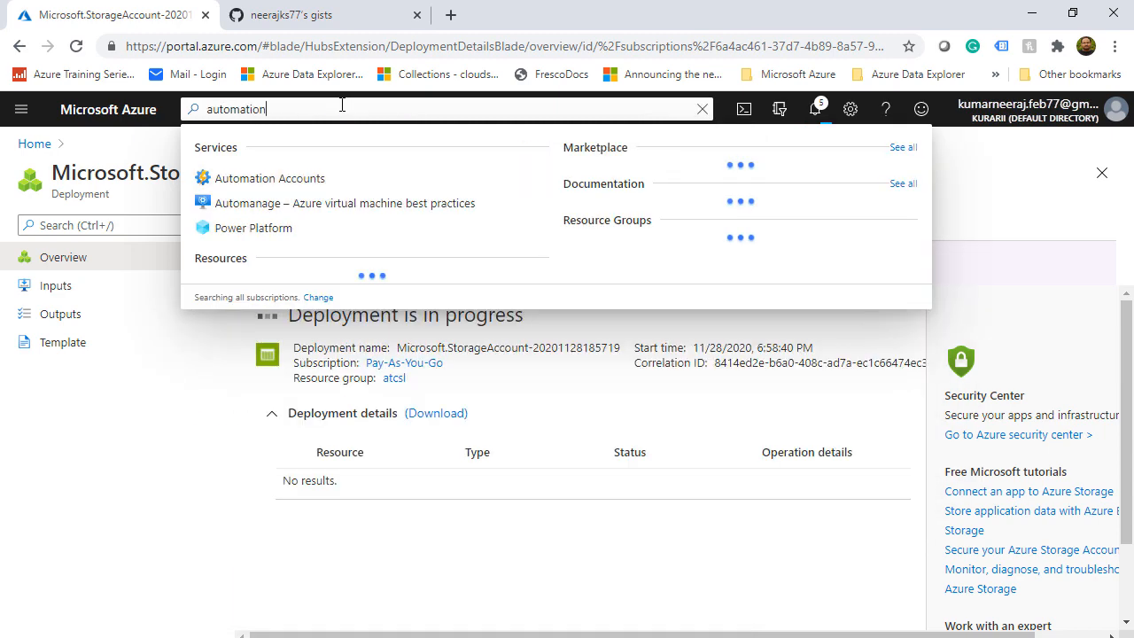
left_click(314, 178)
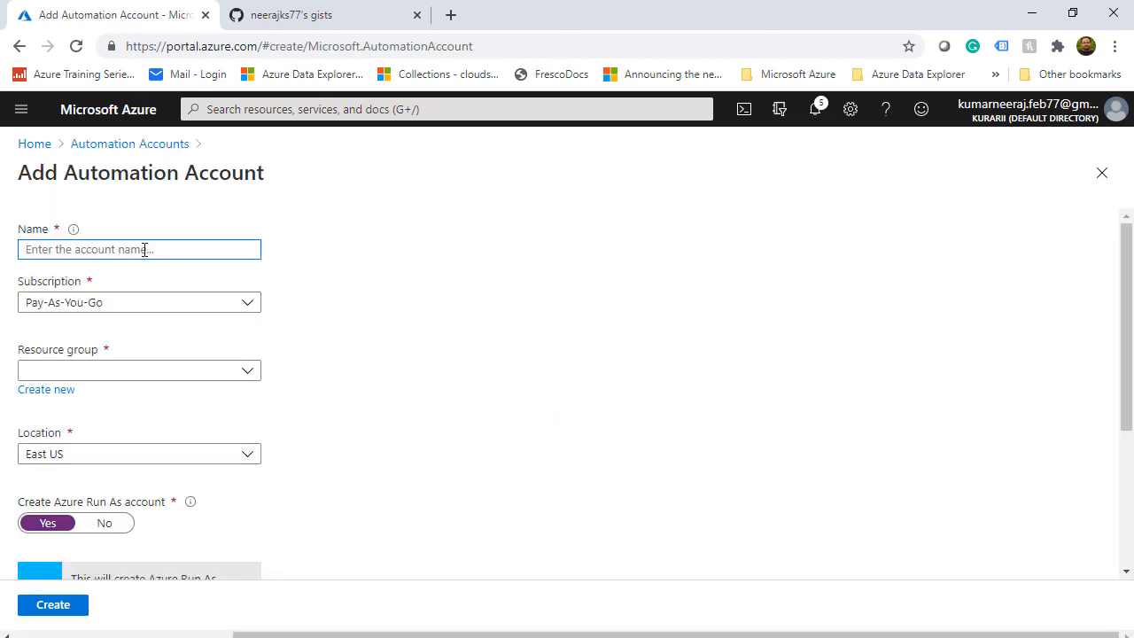
type("atcslautomaion")
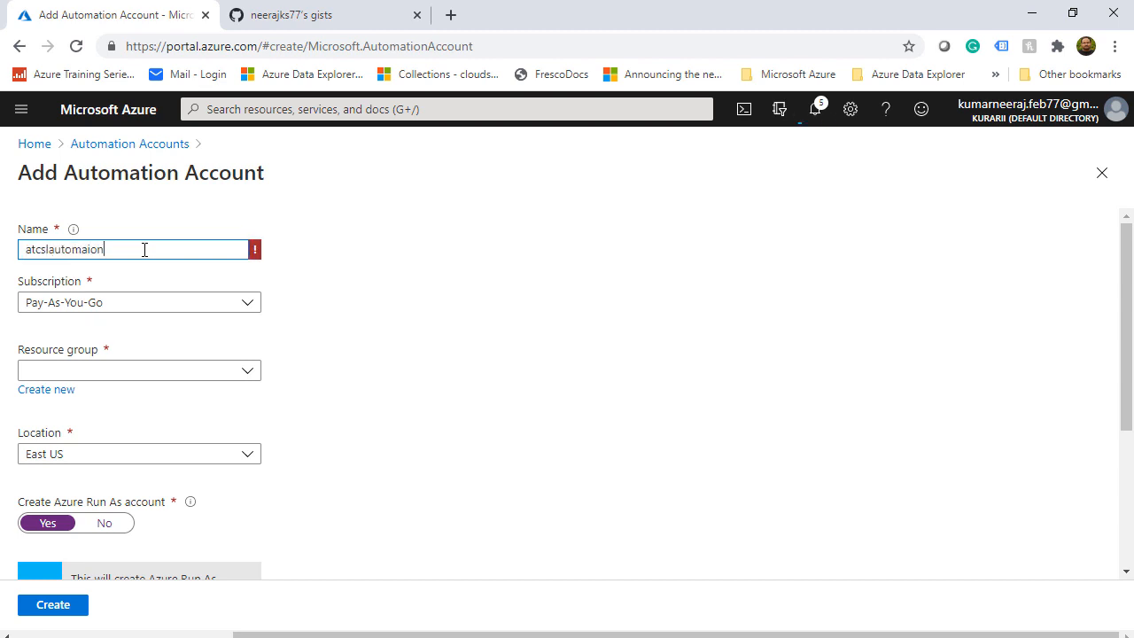
left_click(95, 252)
type("t")
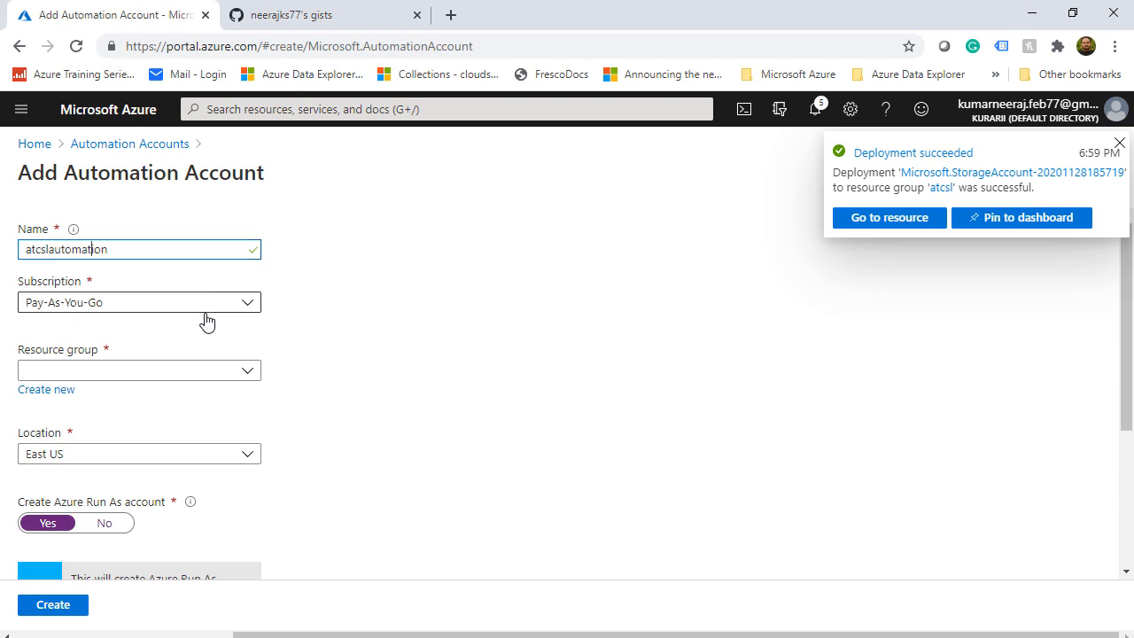
left_click(249, 371)
left_click(164, 434)
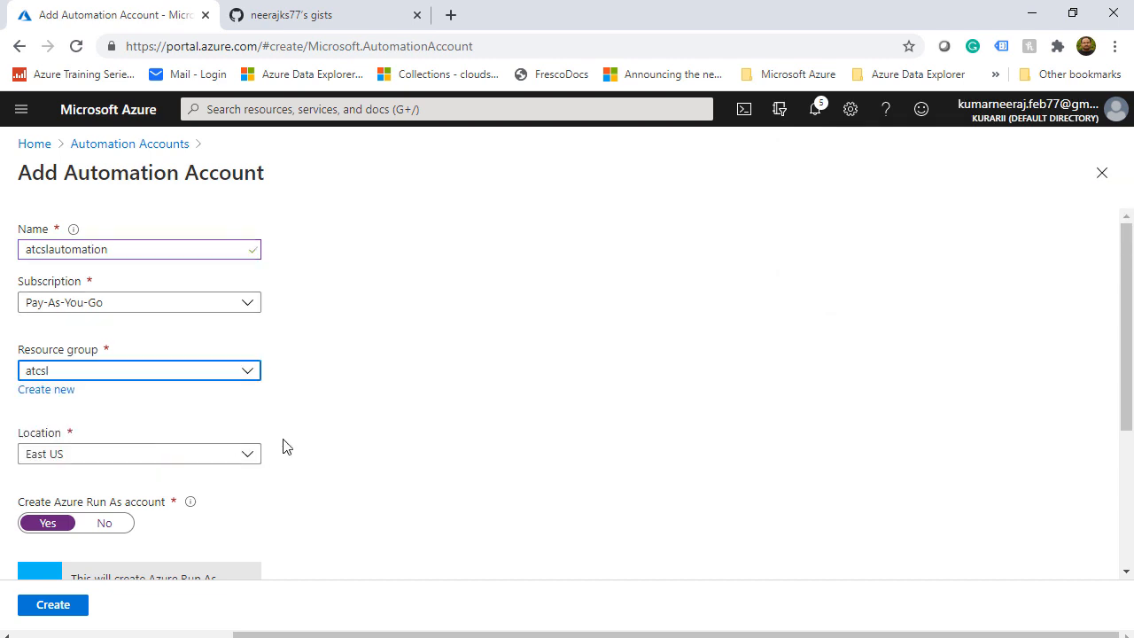
scroll(361, 446, "down", 2)
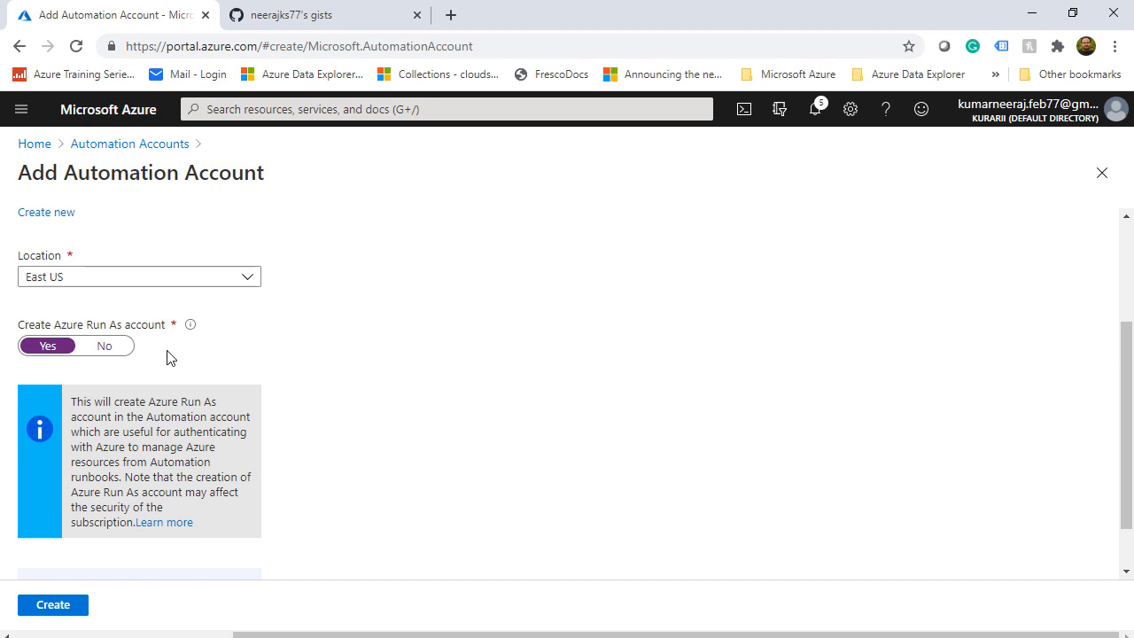
left_click(103, 347)
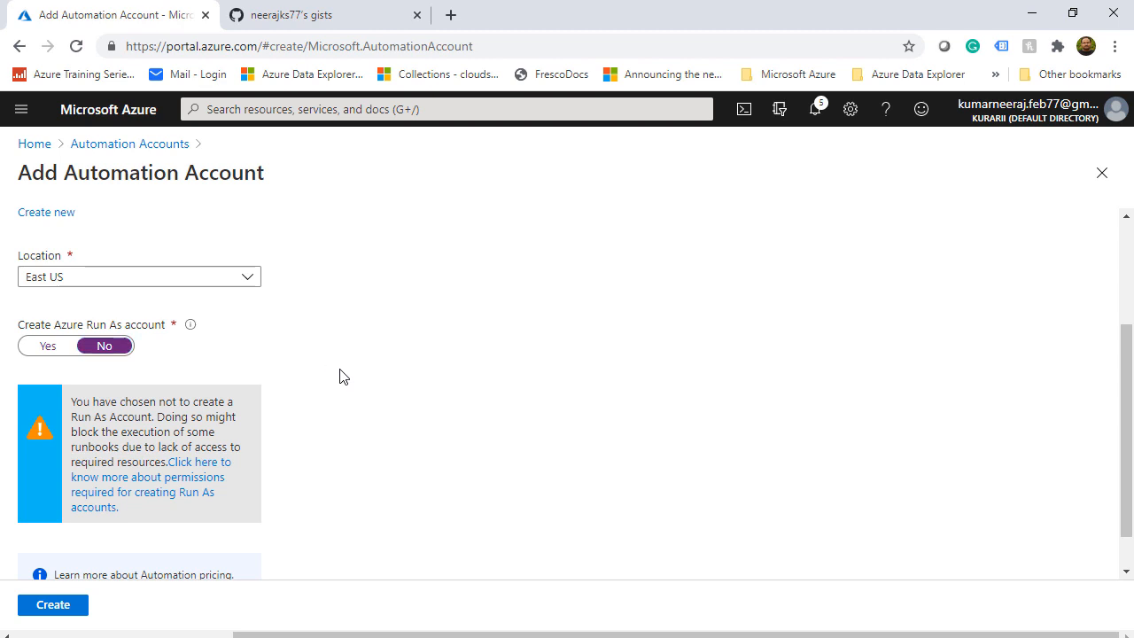
scroll(288, 496, "down", 1)
left_click(57, 605)
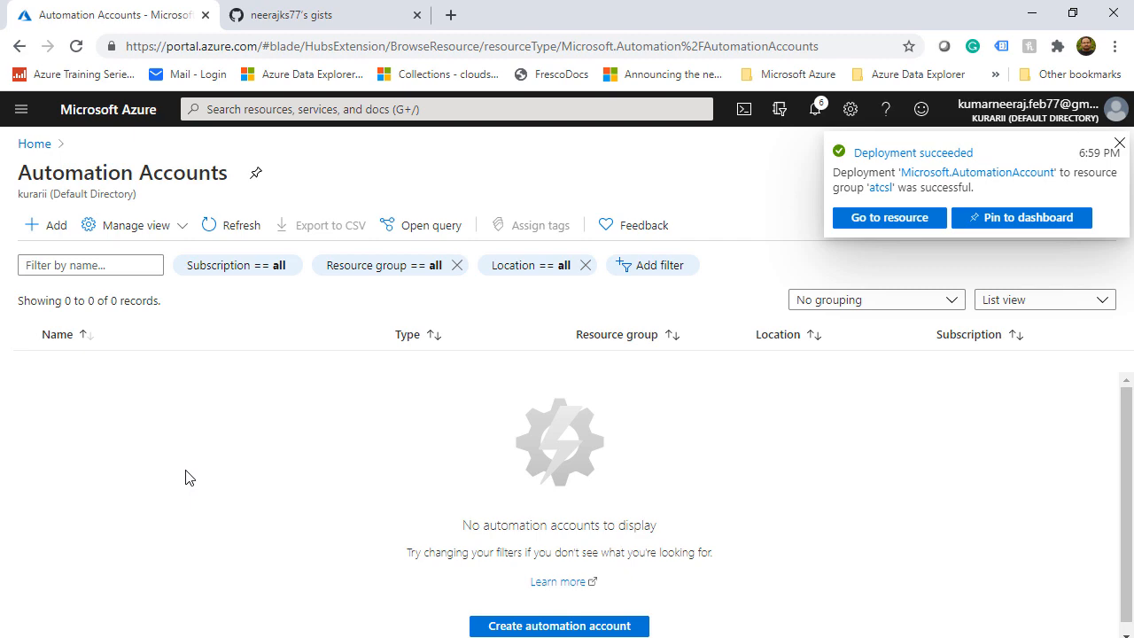
Open atcslautomation from notifications and begin adding a credential, then bring up the GitHub gists tab
left_click(816, 113)
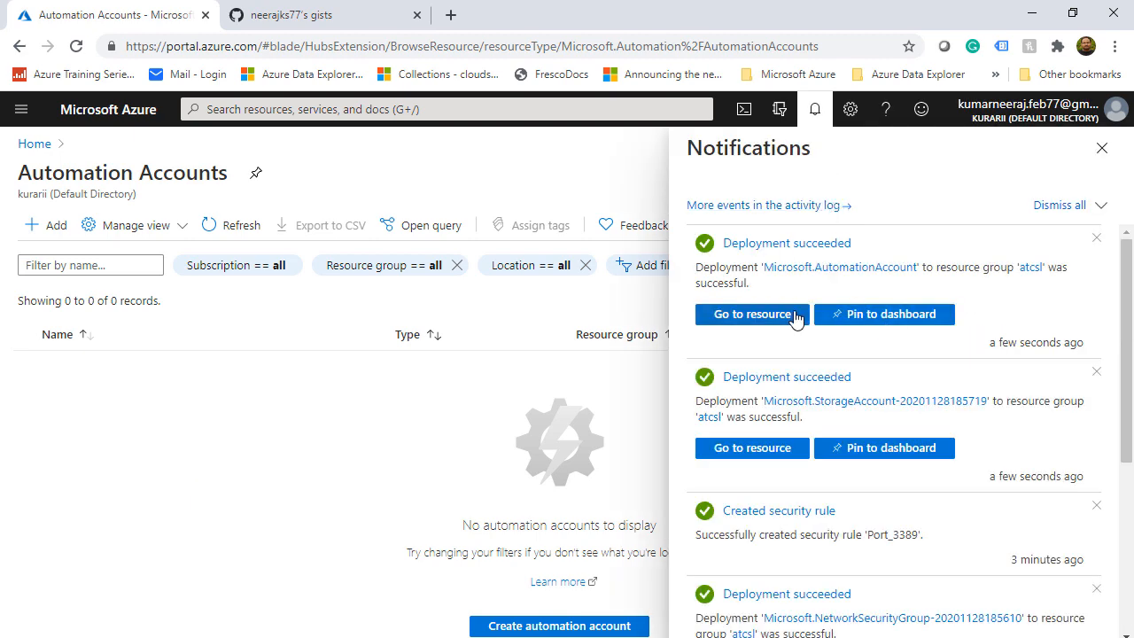
left_click(752, 314)
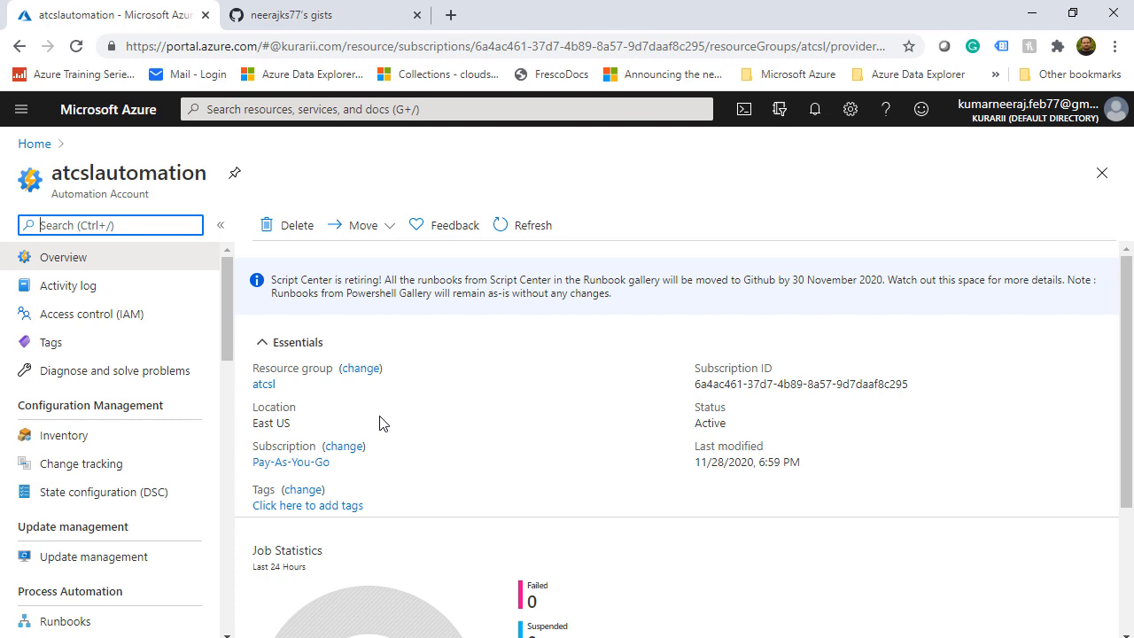
left_click_drag(226, 349, 227, 457)
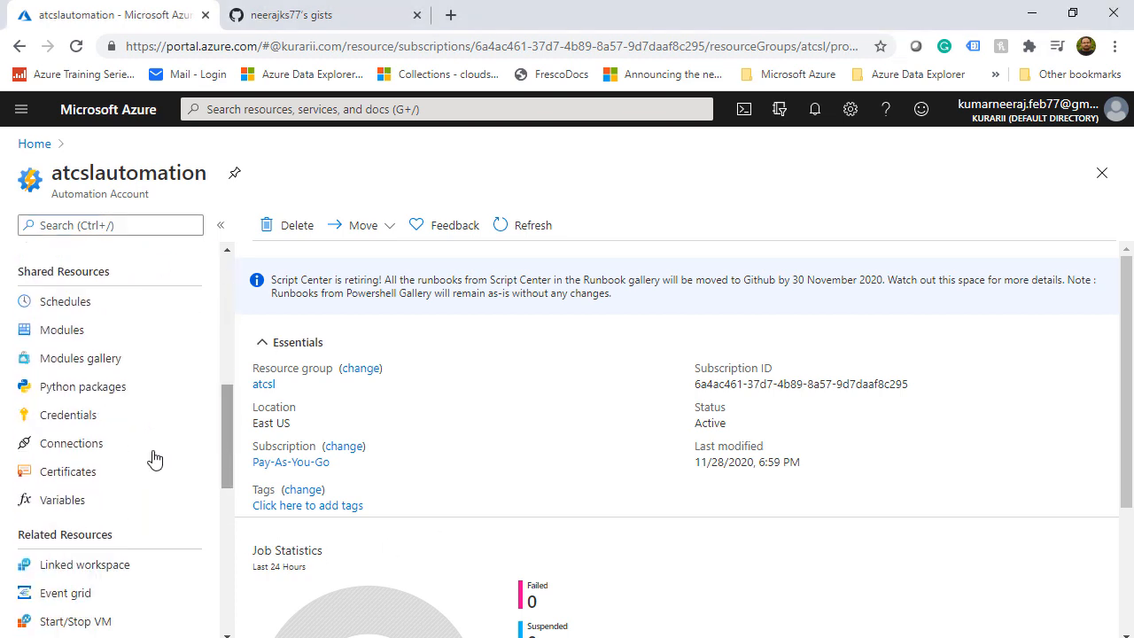
left_click(85, 414)
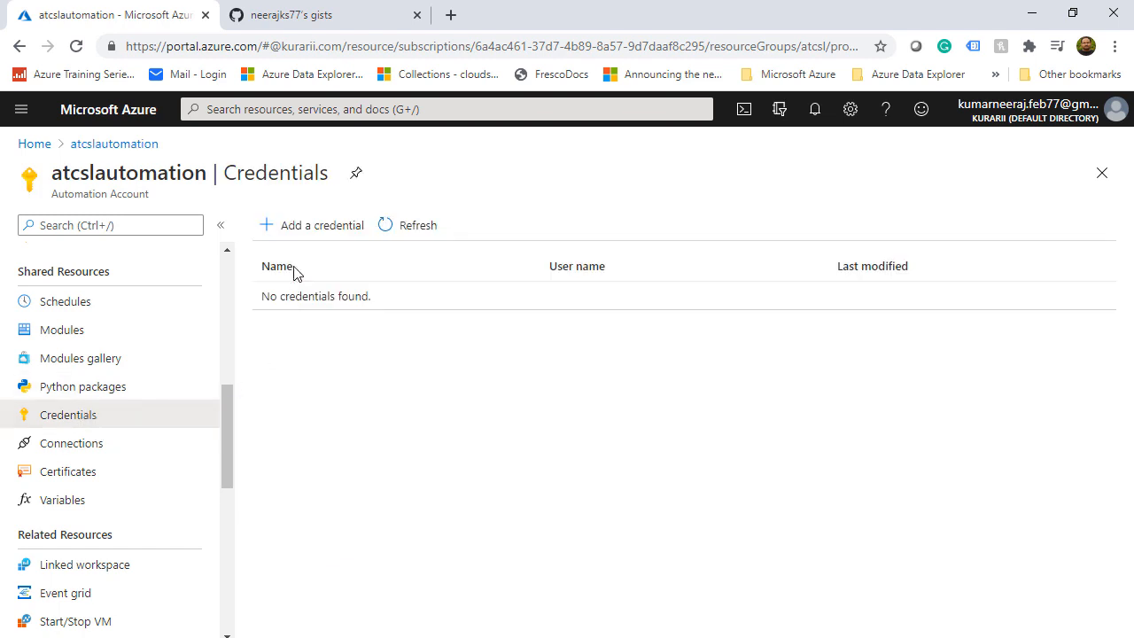
left_click(296, 229)
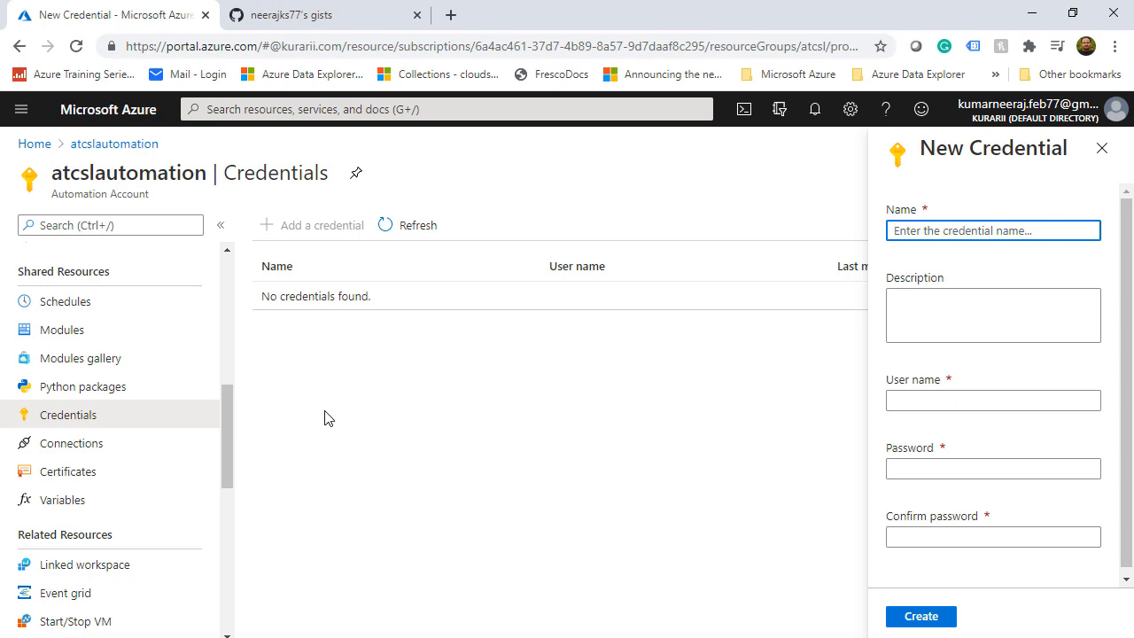
left_click(341, 15)
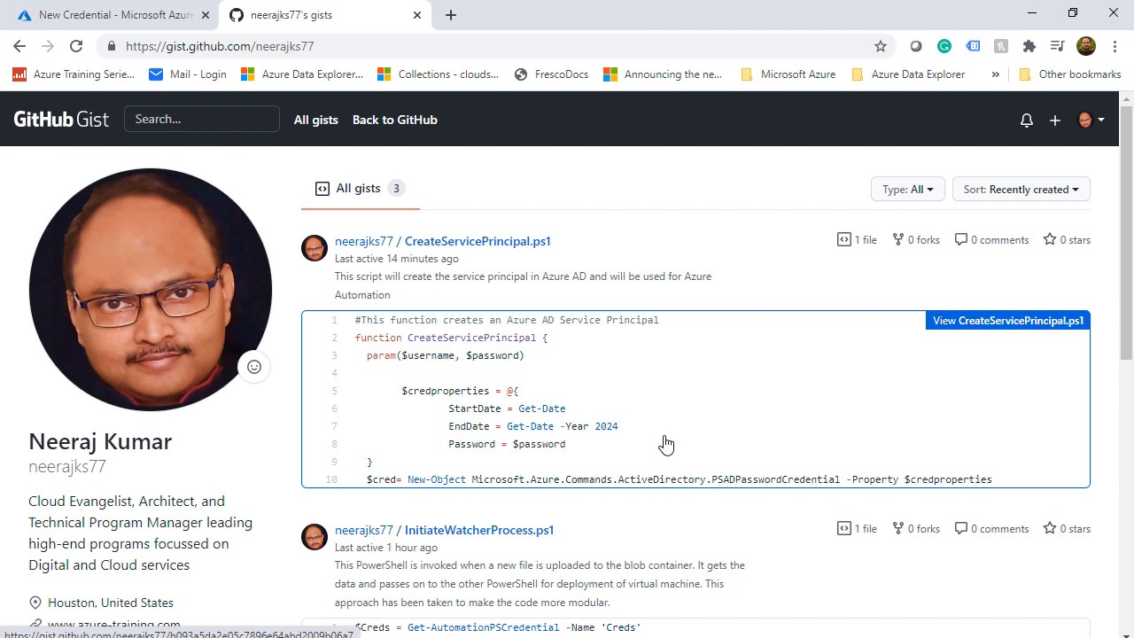
Show the CreateServicePrincipal.ps1 gist as raw text and select the entire function
left_click(711, 427)
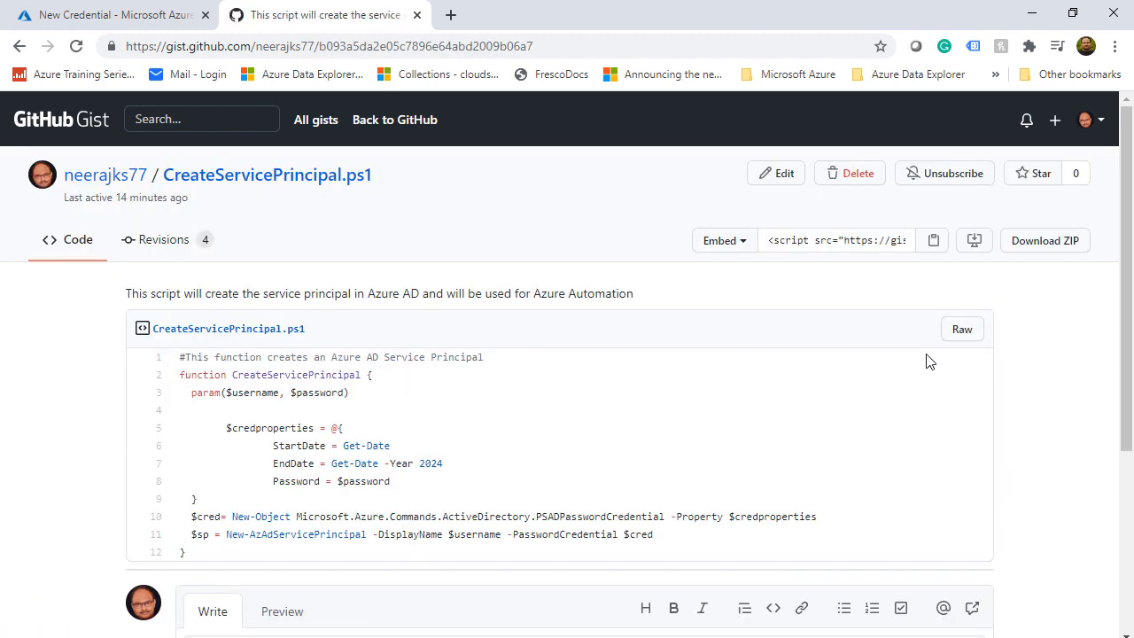
left_click(961, 329)
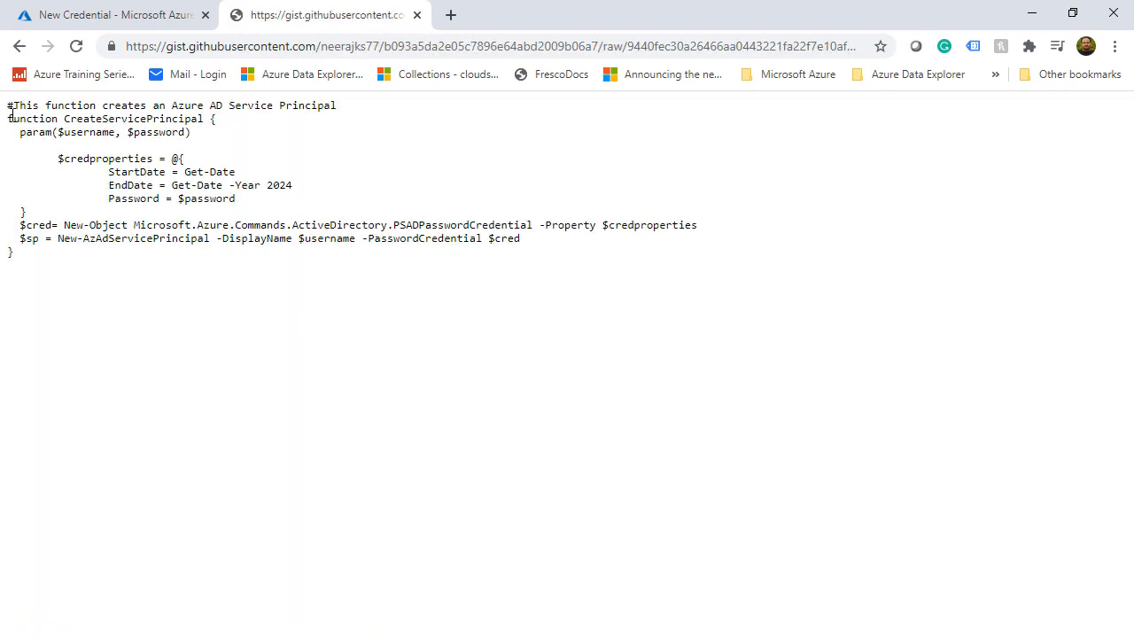
left_click_drag(8, 118, 69, 260)
key("ctrl+c")
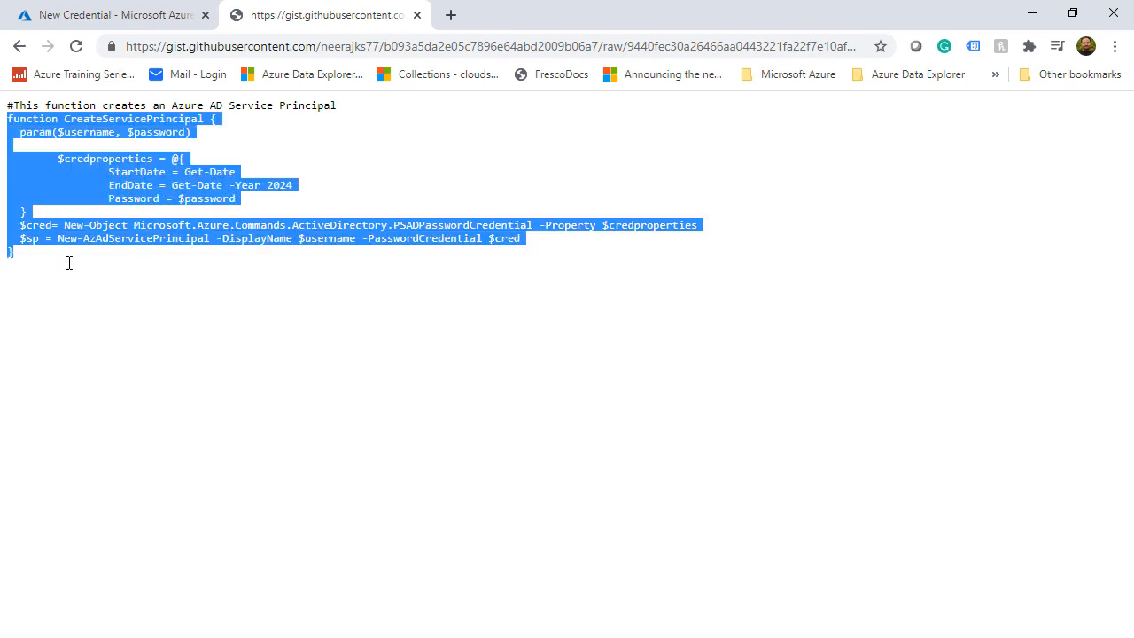
left_click(450, 15)
Load shell.azure.com and paste in the CreateServicePrincipal function definition
type("she")
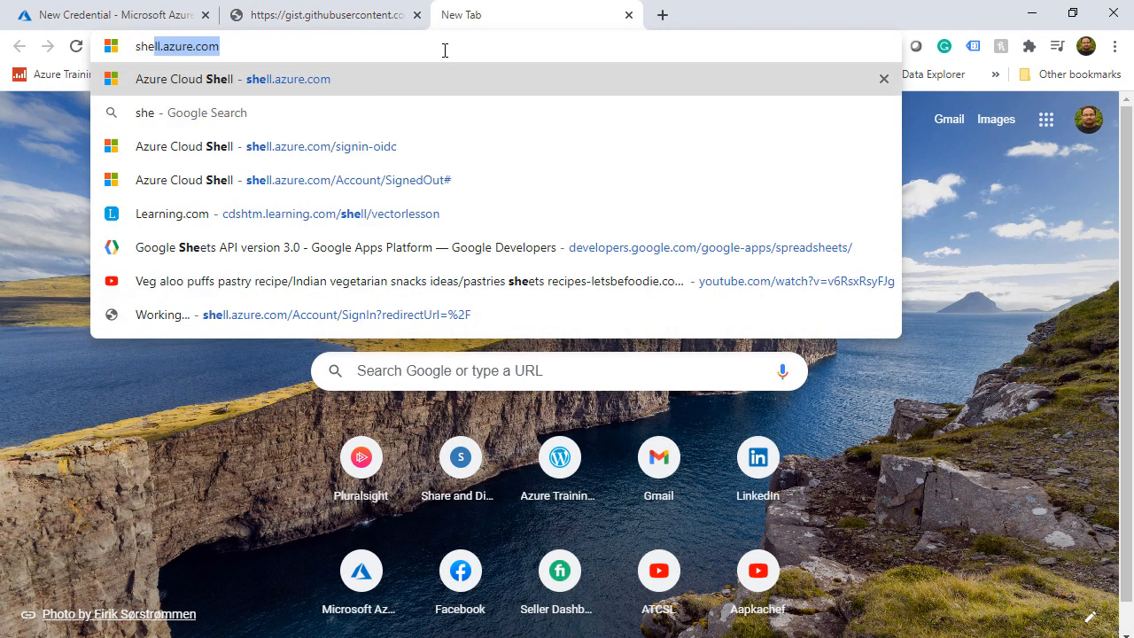
type("ll")
key("Return")
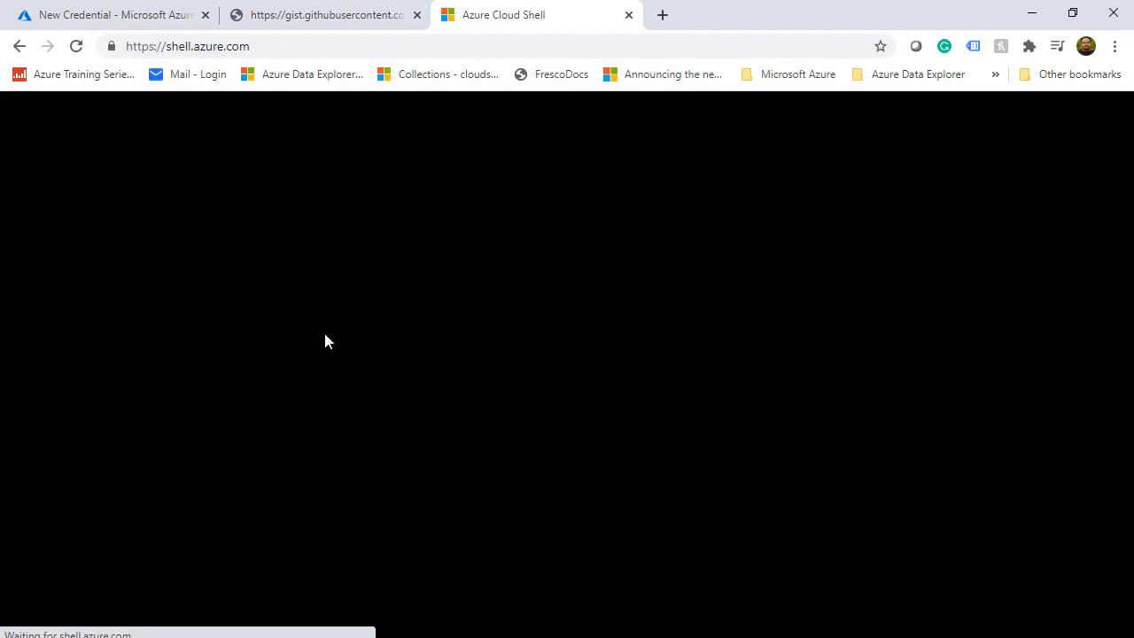
right_click(160, 309)
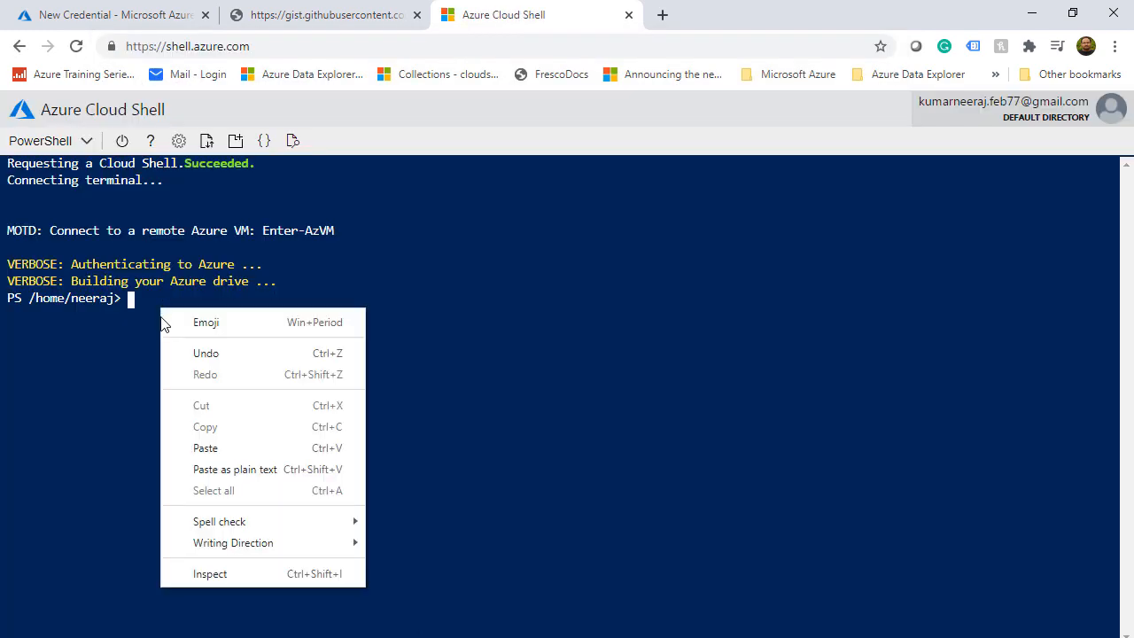
left_click(222, 457)
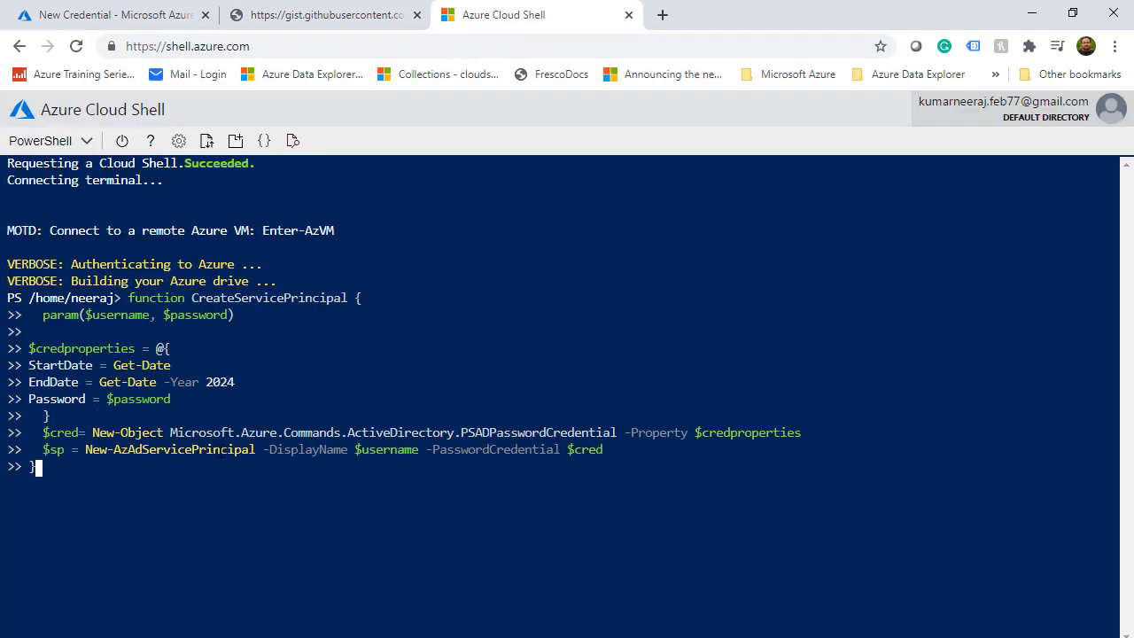
key("Return")
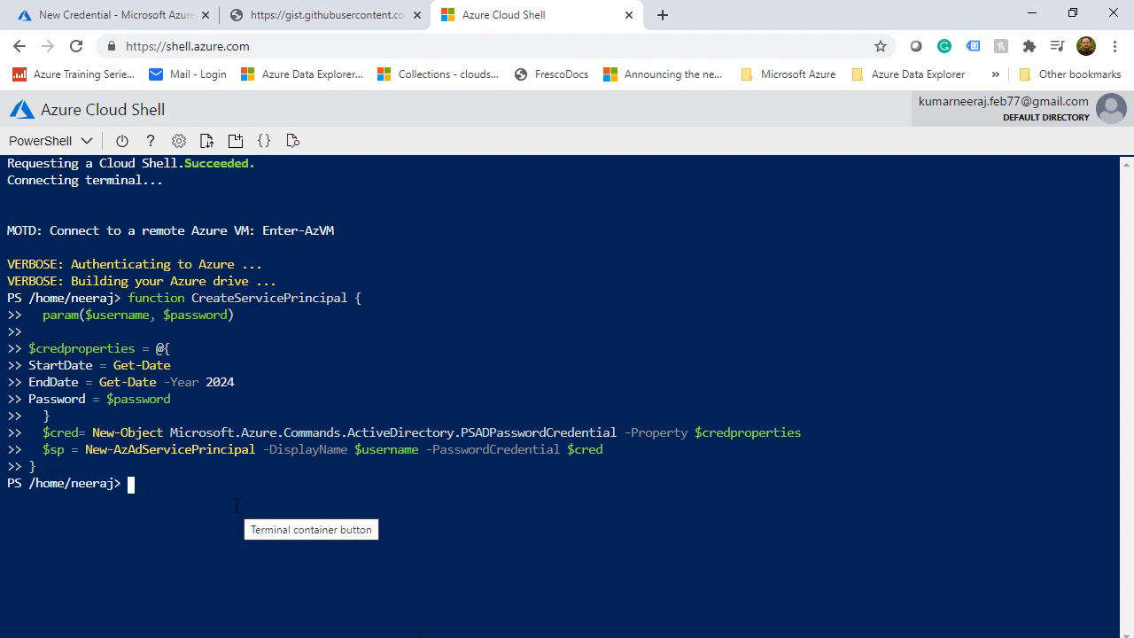
Run CreateServicePrincipal for SPAutomation, then return to the portal's New Credential form
key("alt+Tab")
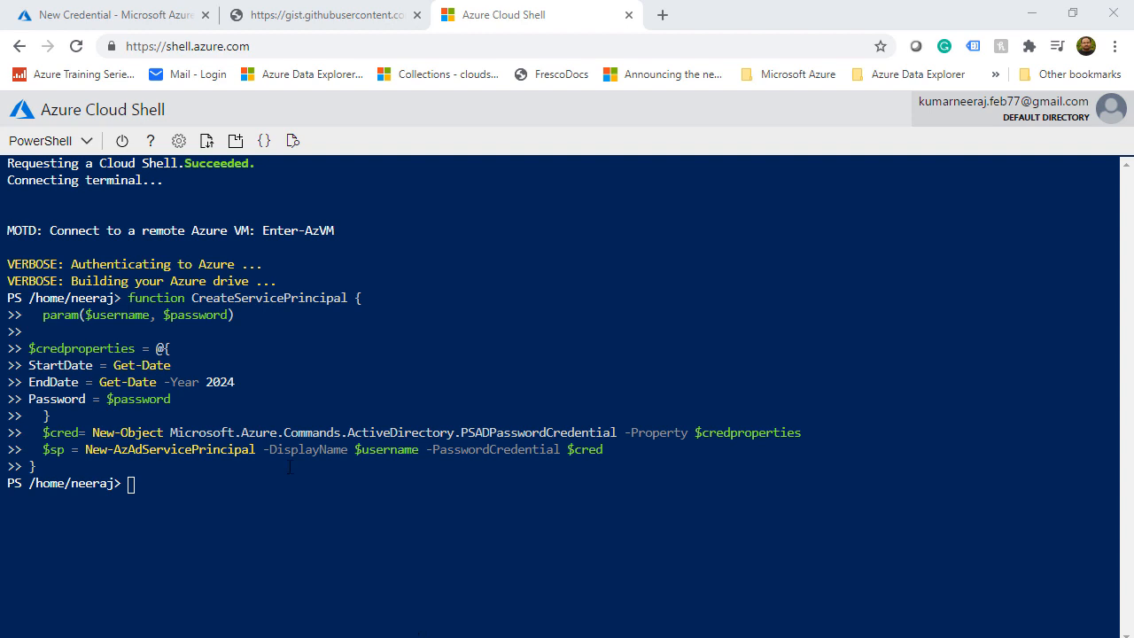
key("alt+Tab")
right_click(180, 483)
left_click(261, 332)
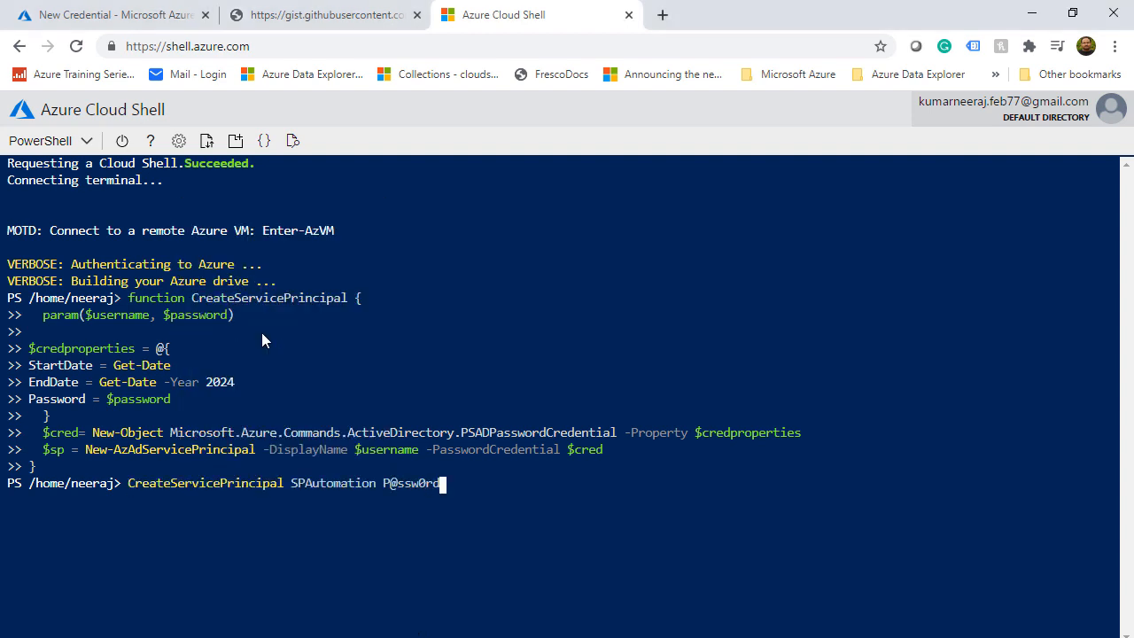
key("Return")
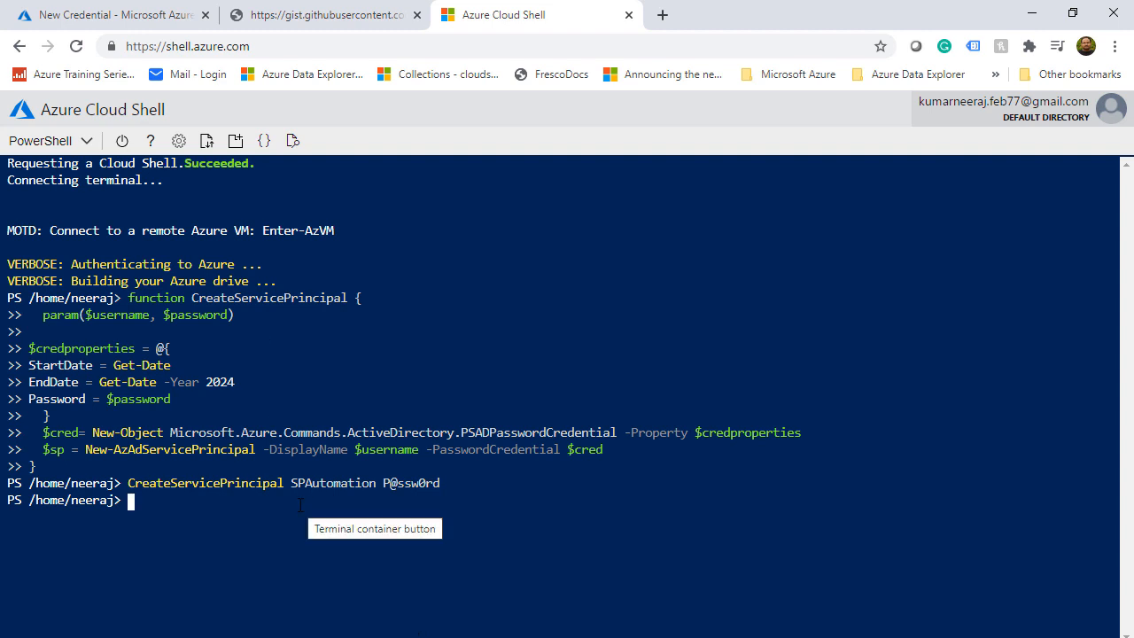
left_click(115, 15)
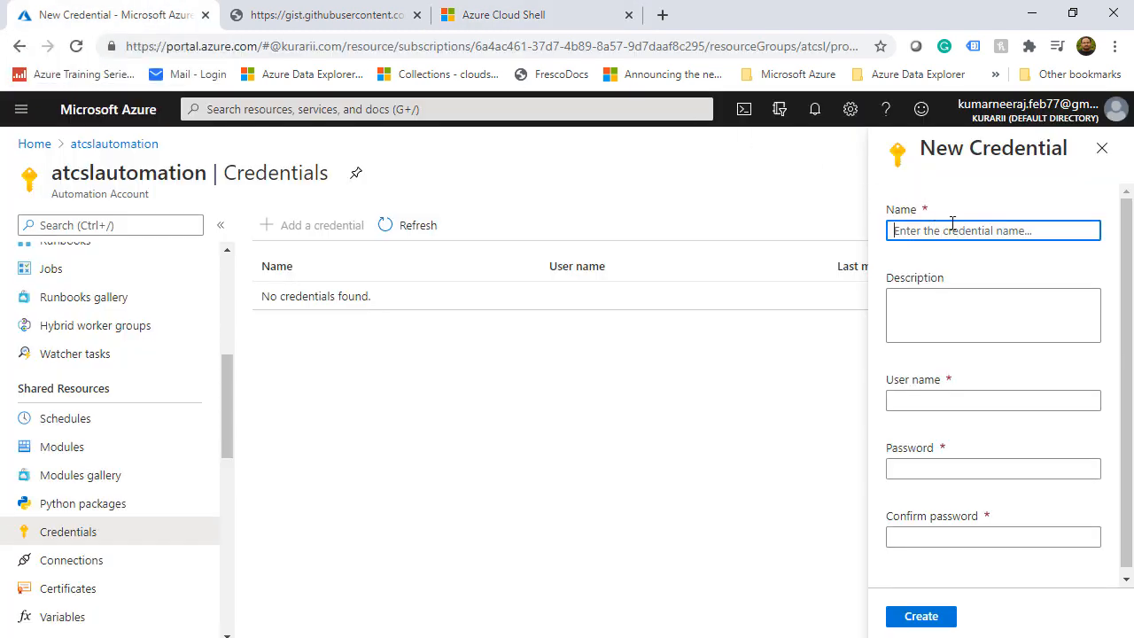
Name the credential Creds and copy SPAutomation's application (client) ID from App registrations
type("Creds")
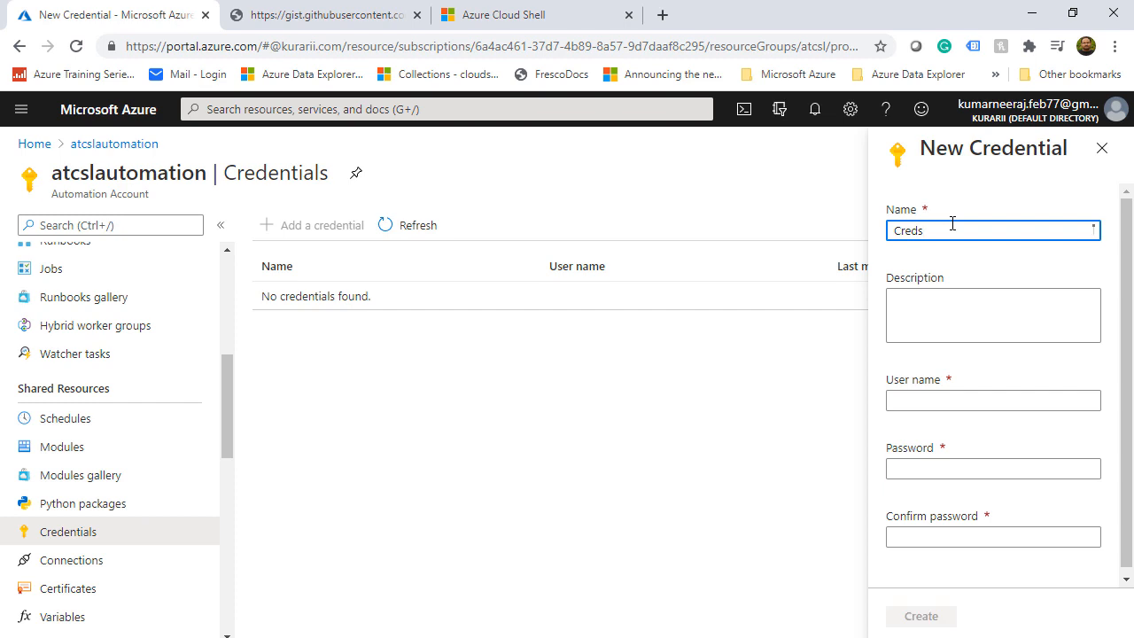
left_click(963, 405)
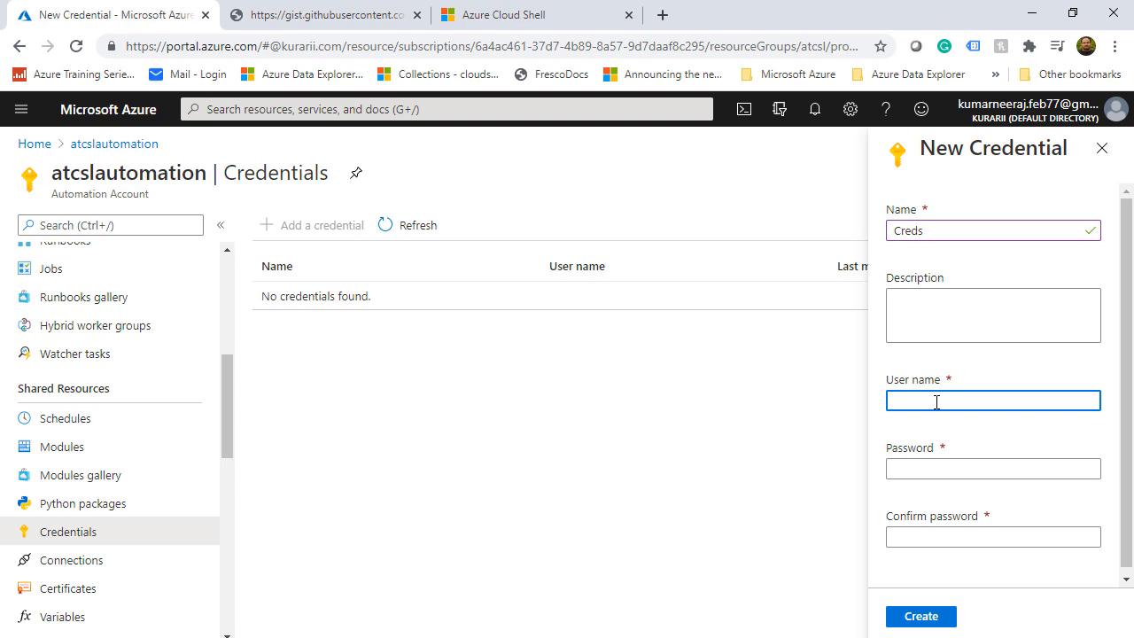
left_click(662, 15)
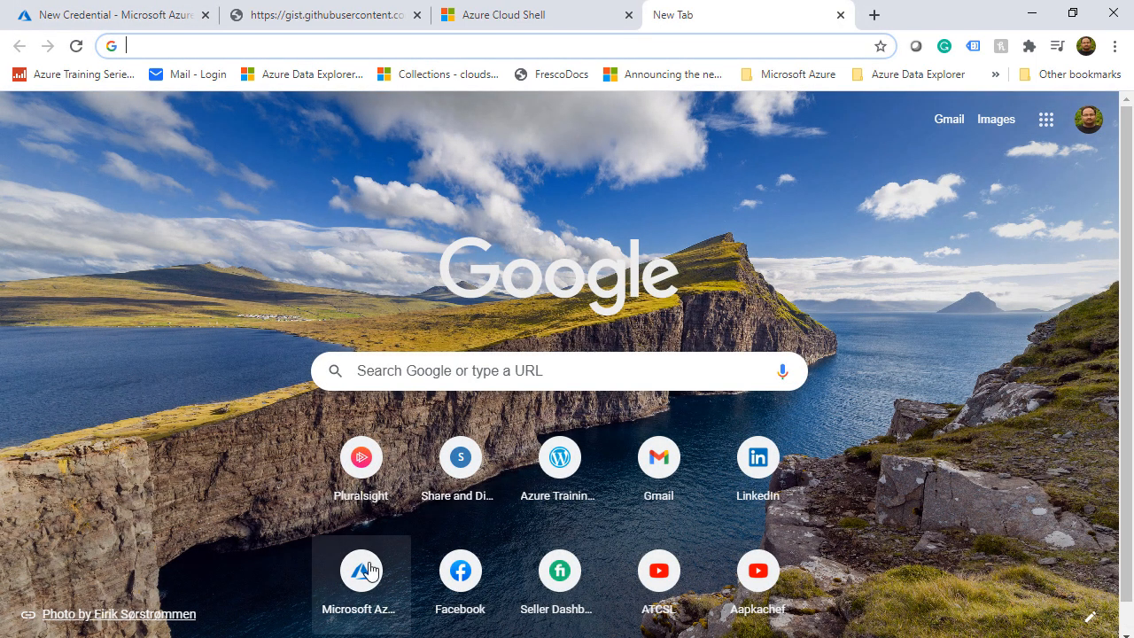
left_click(369, 572)
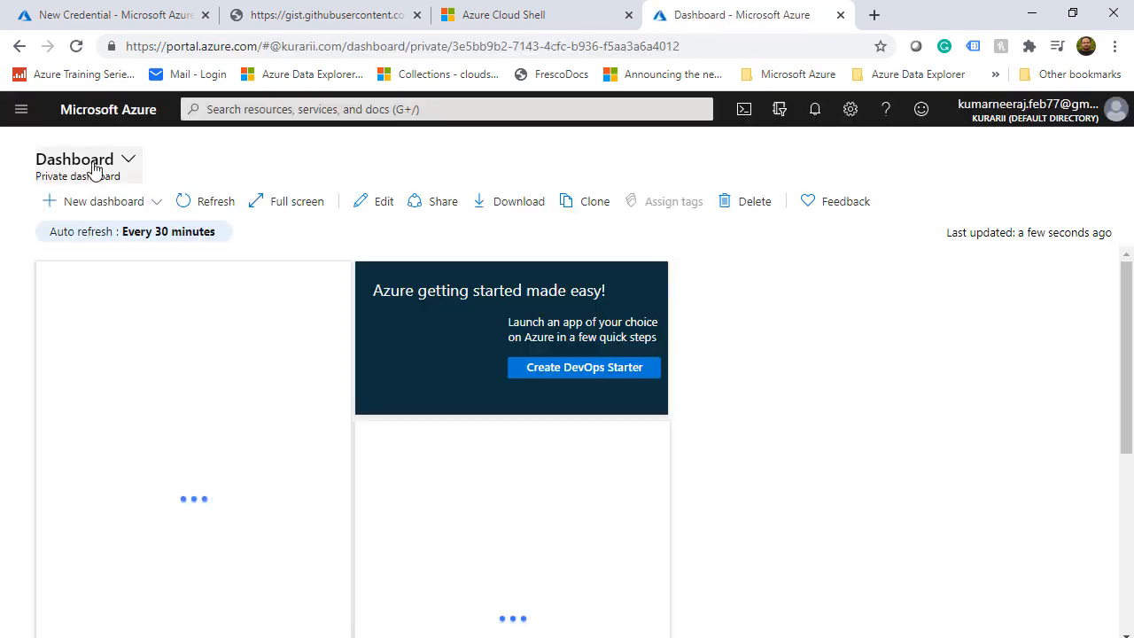
left_click(21, 114)
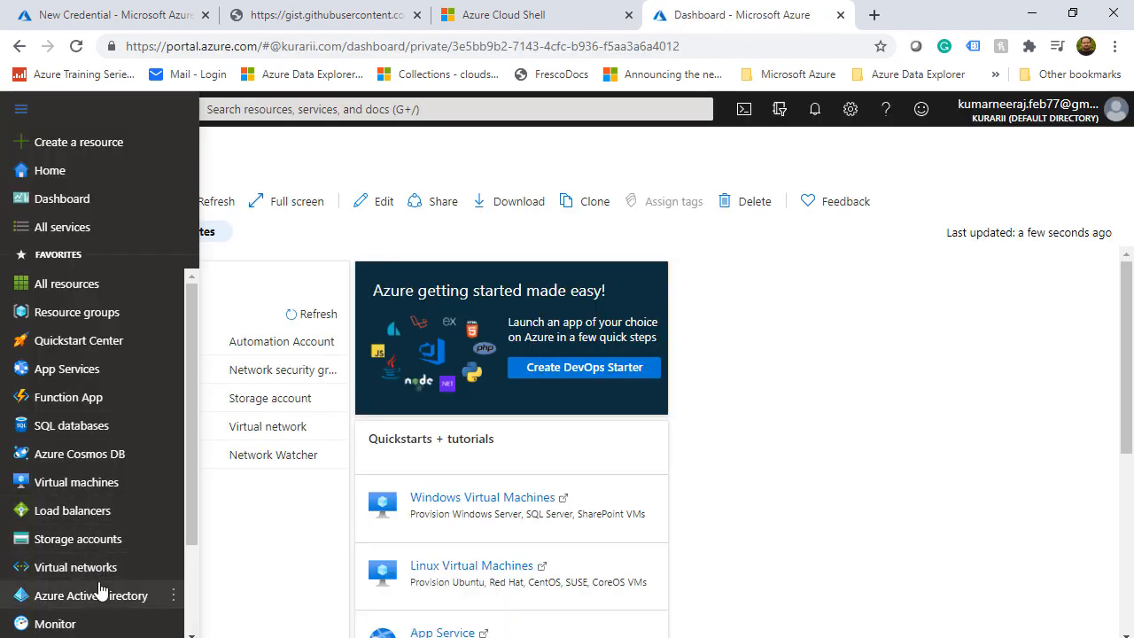
left_click(101, 593)
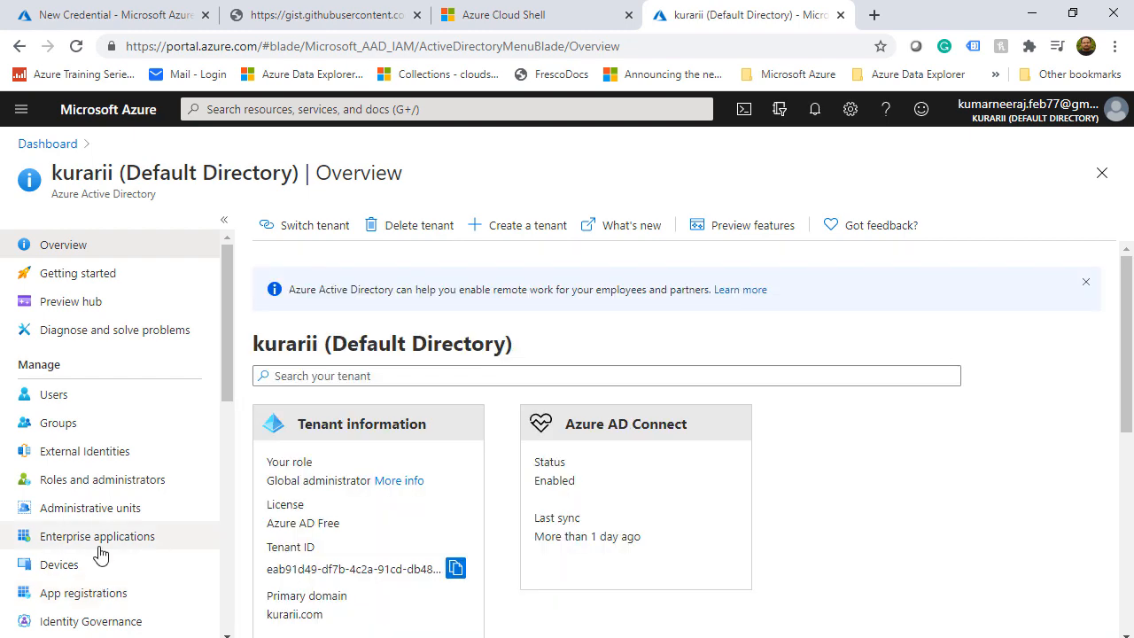
left_click(98, 592)
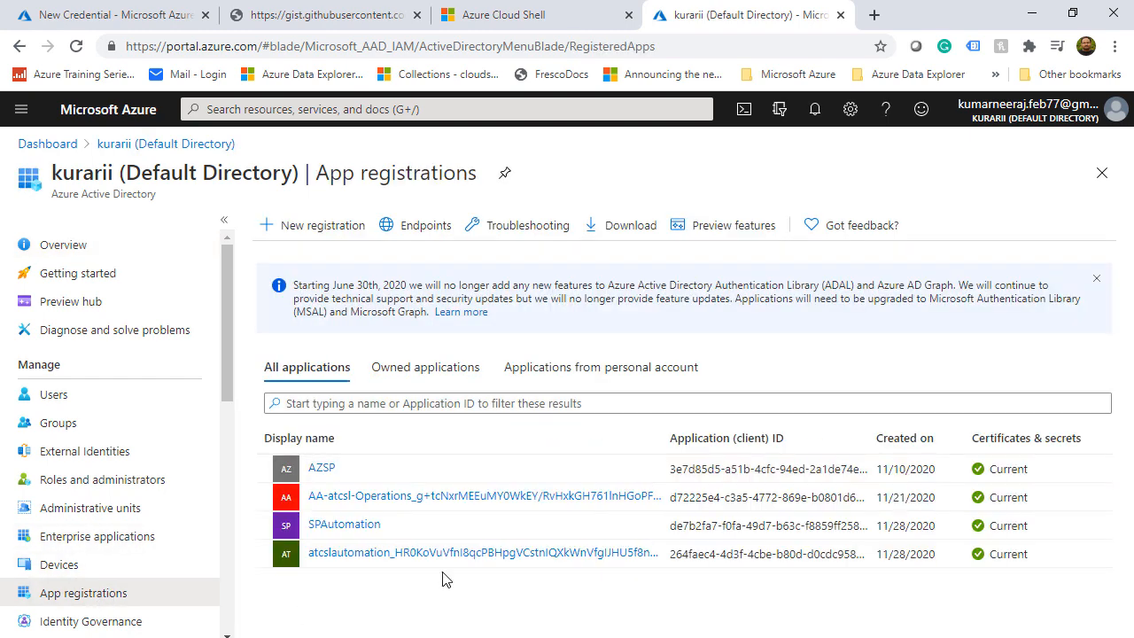
left_click(342, 525)
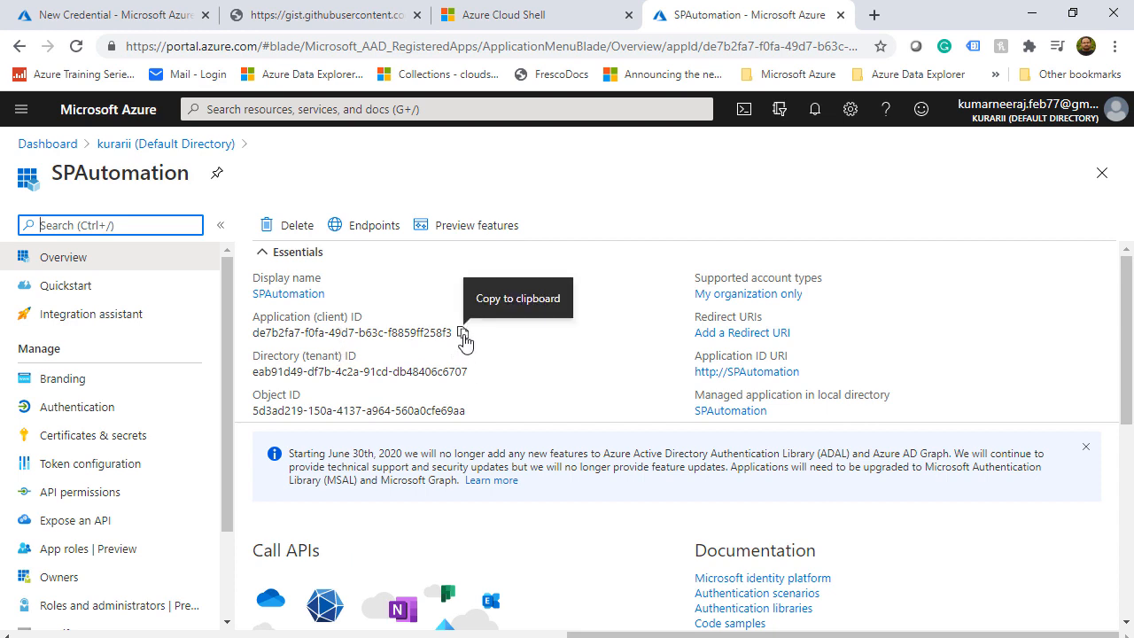
left_click(462, 334)
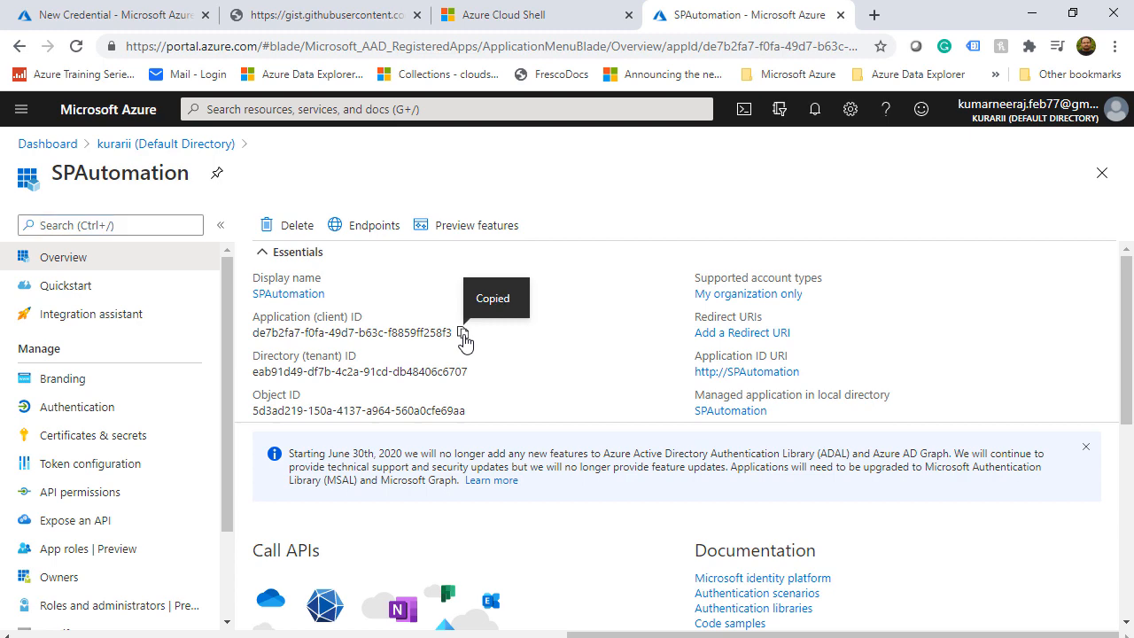
Use the application ID as user name, enter and confirm a password, and create Creds
left_click(158, 15)
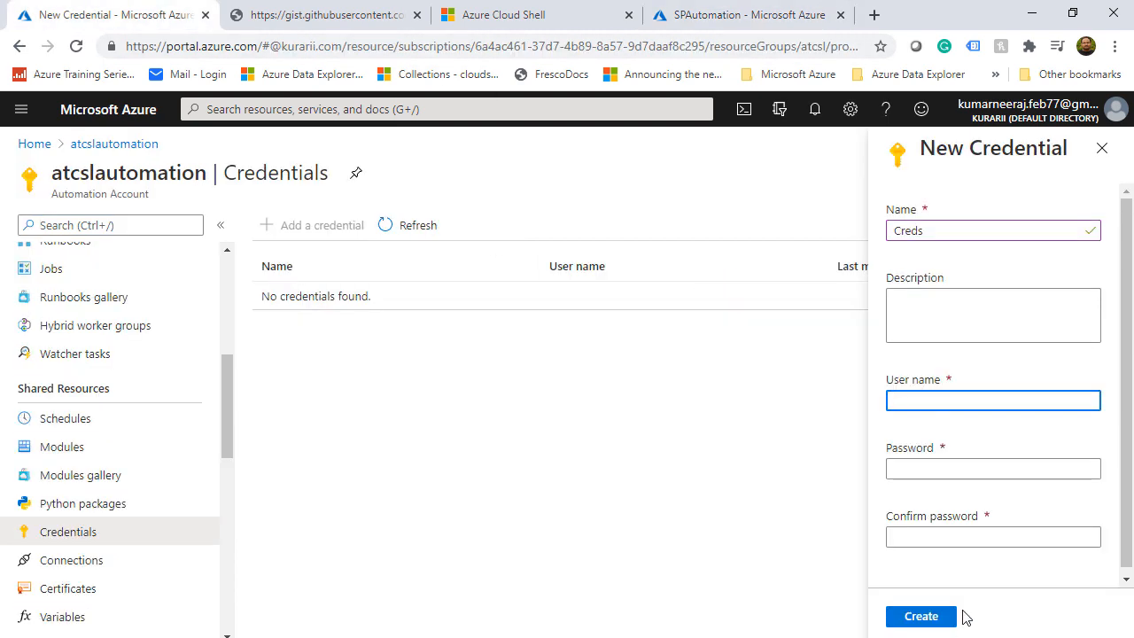
right_click(945, 405)
left_click(985, 270)
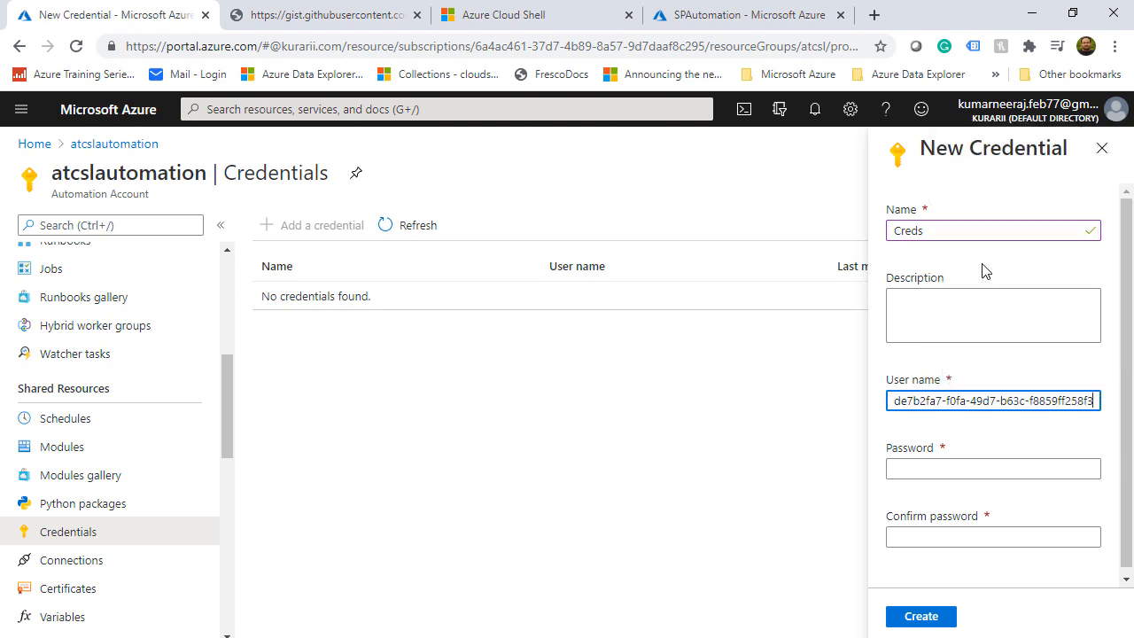
left_click(965, 538)
left_click(924, 469)
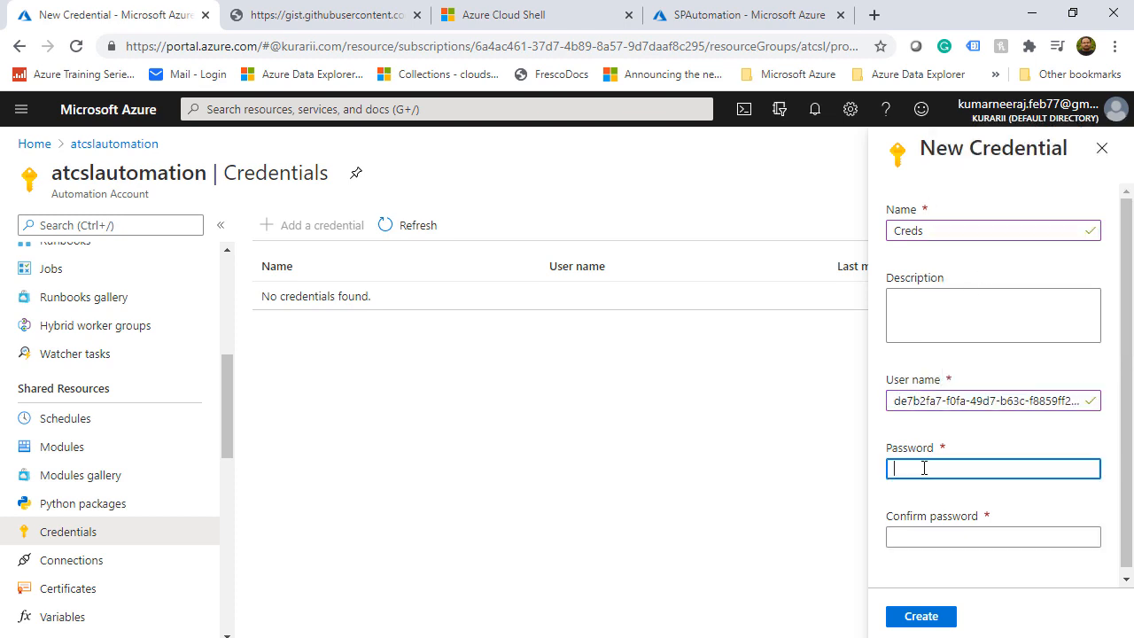
left_click(925, 536)
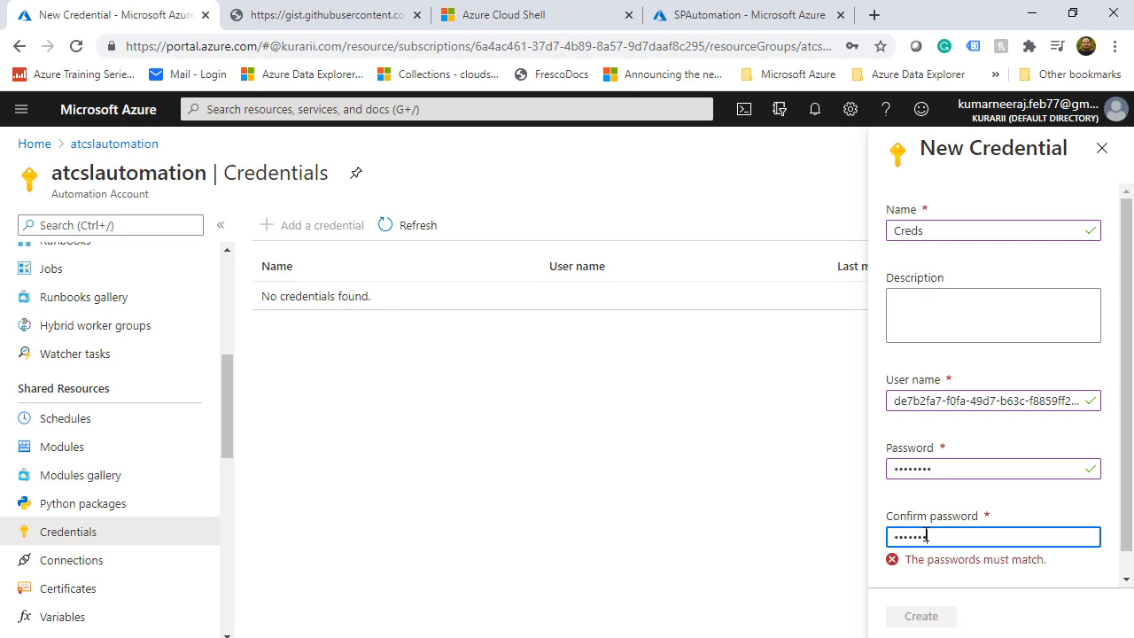
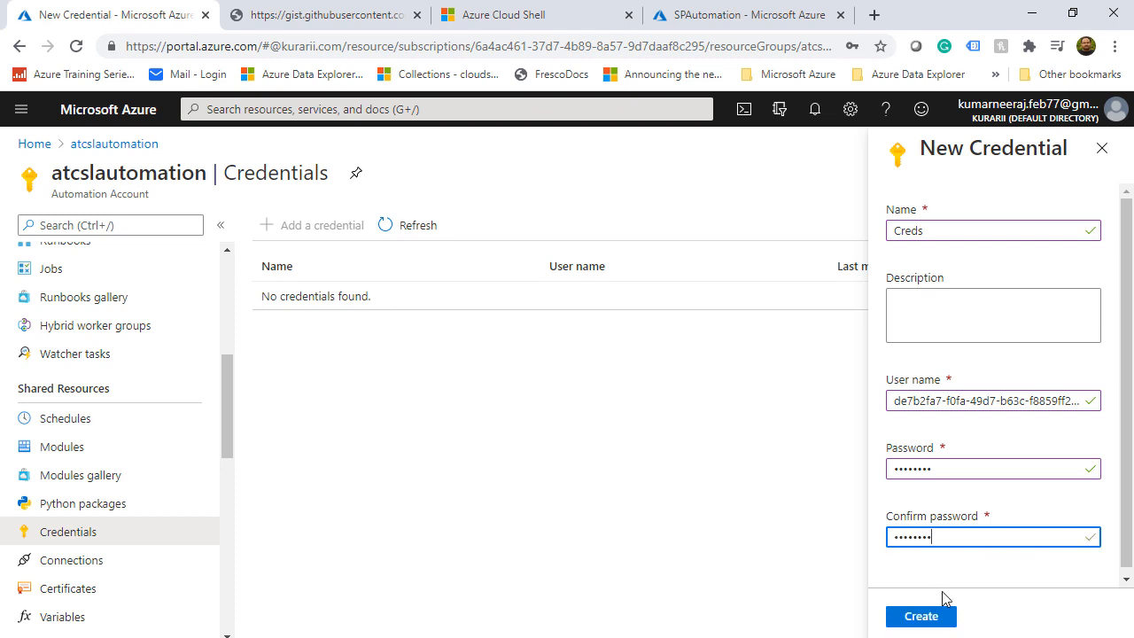
left_click(935, 618)
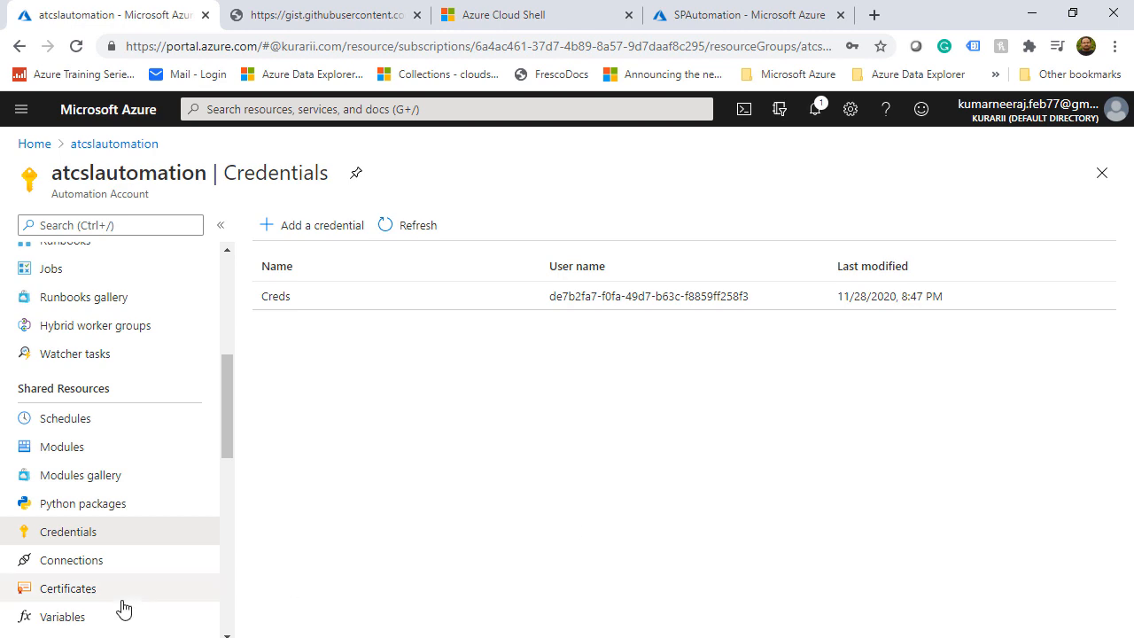
Start a new automation variable named TenantID
left_click(74, 620)
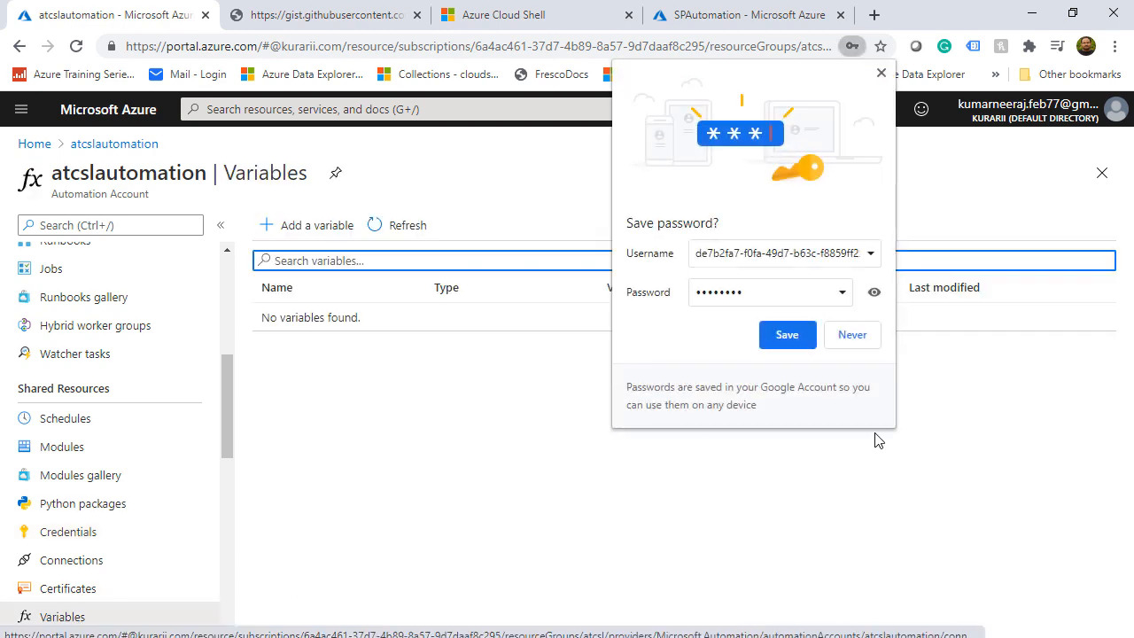
left_click(858, 338)
left_click(337, 230)
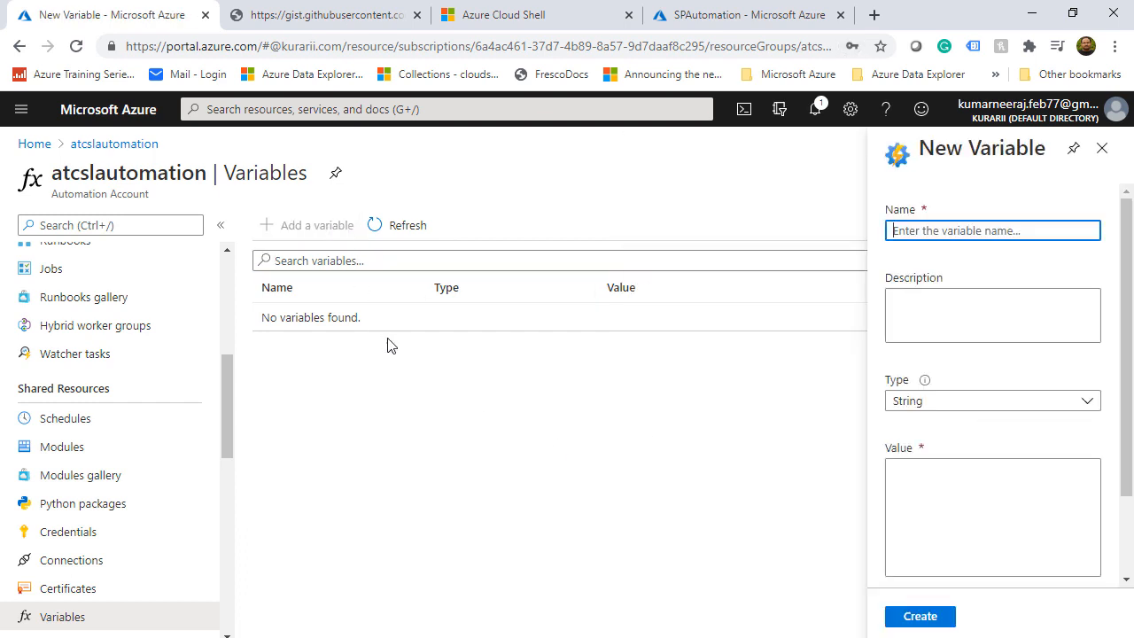
type("TenantID")
left_click(558, 24)
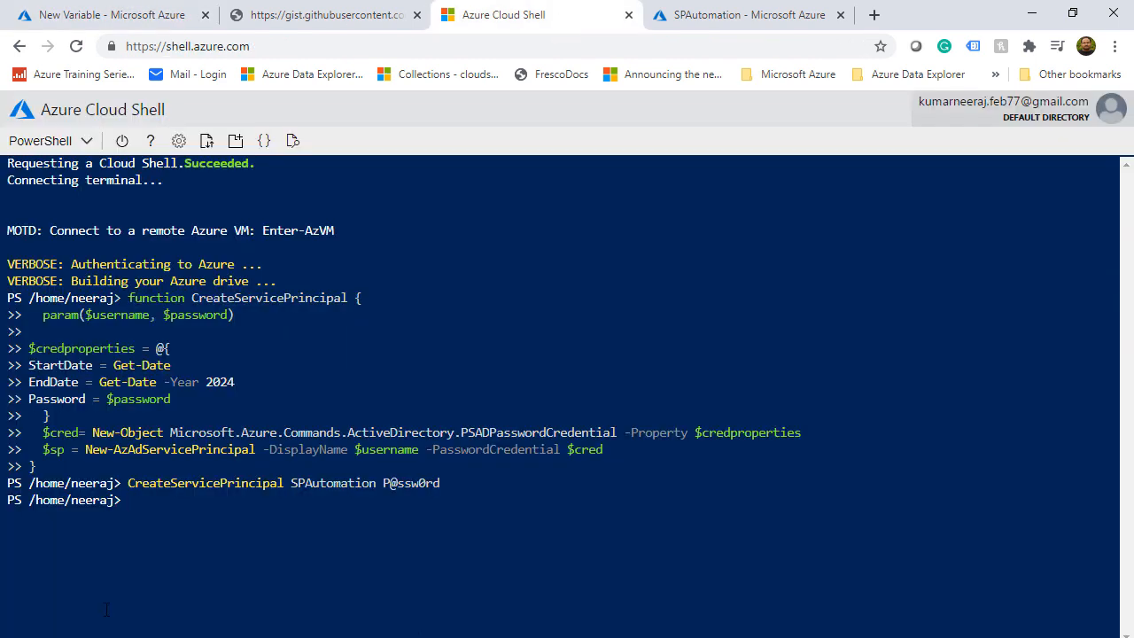
Run Get-AzSubscription in Cloud Shell and copy the TenantId GUID from its output
type("Get-AzSubscr")
key("Tab")
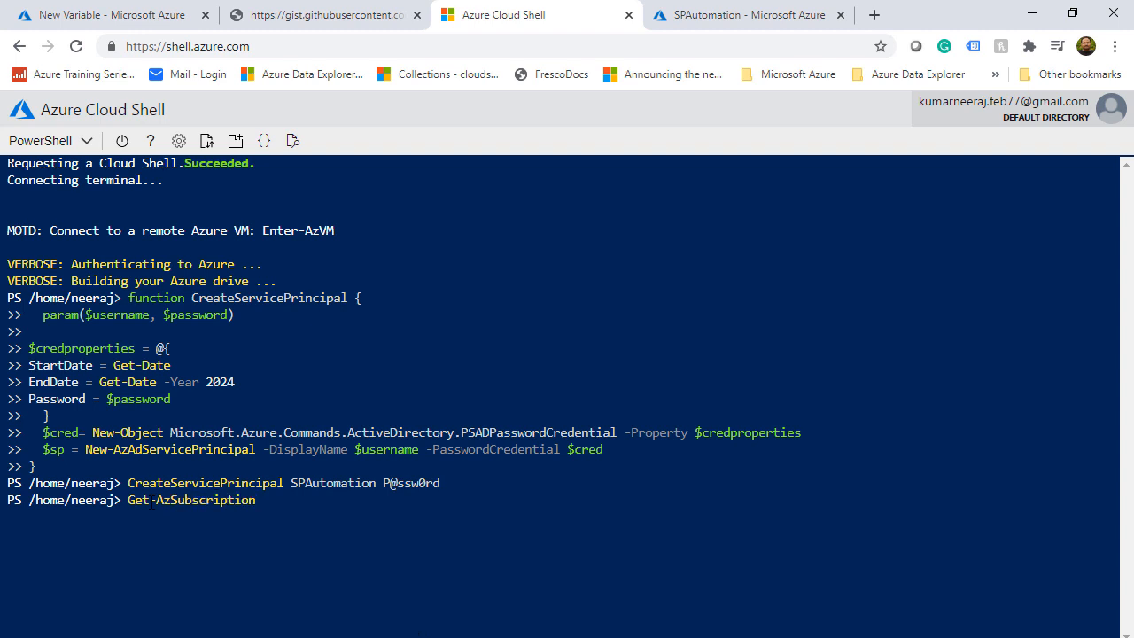
key("Return")
left_click_drag(369, 567, 624, 567)
right_click(597, 571)
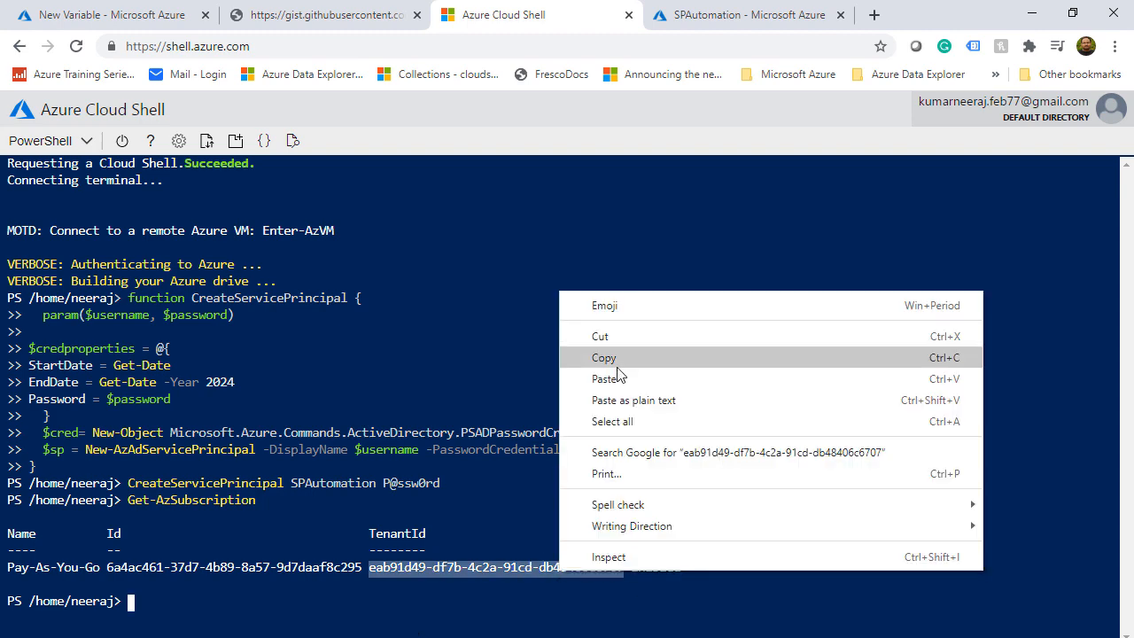
left_click(618, 367)
Create the TenantID variable with the pasted tenant ID, and StorageAccount set to atcslstorage
left_click(169, 26)
left_click(913, 469)
key("ctrl+v")
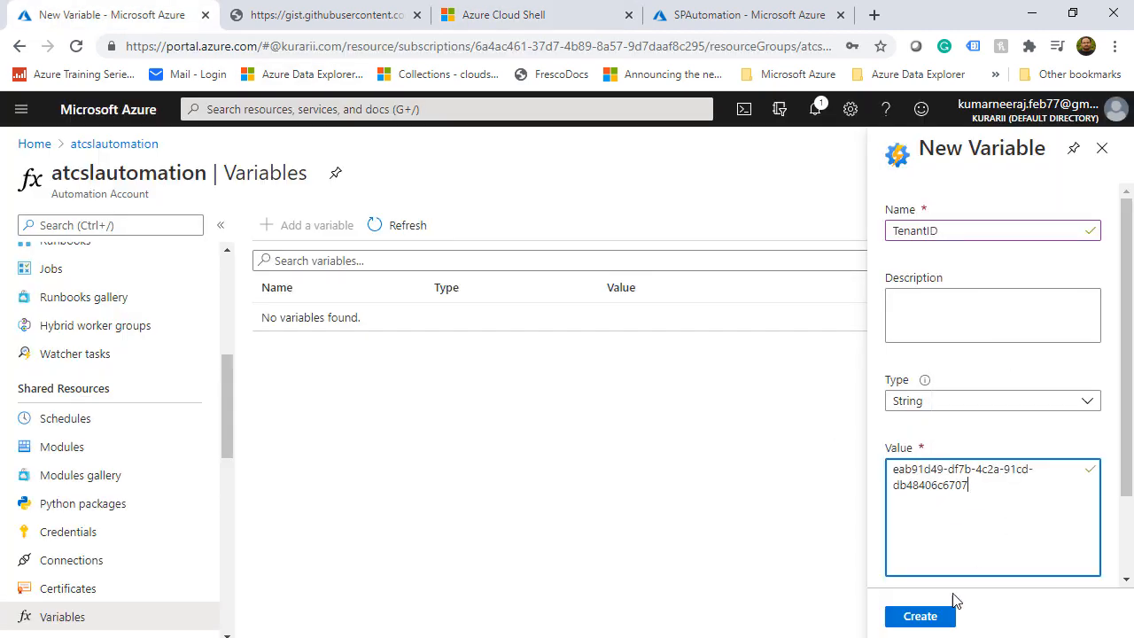
left_click(919, 615)
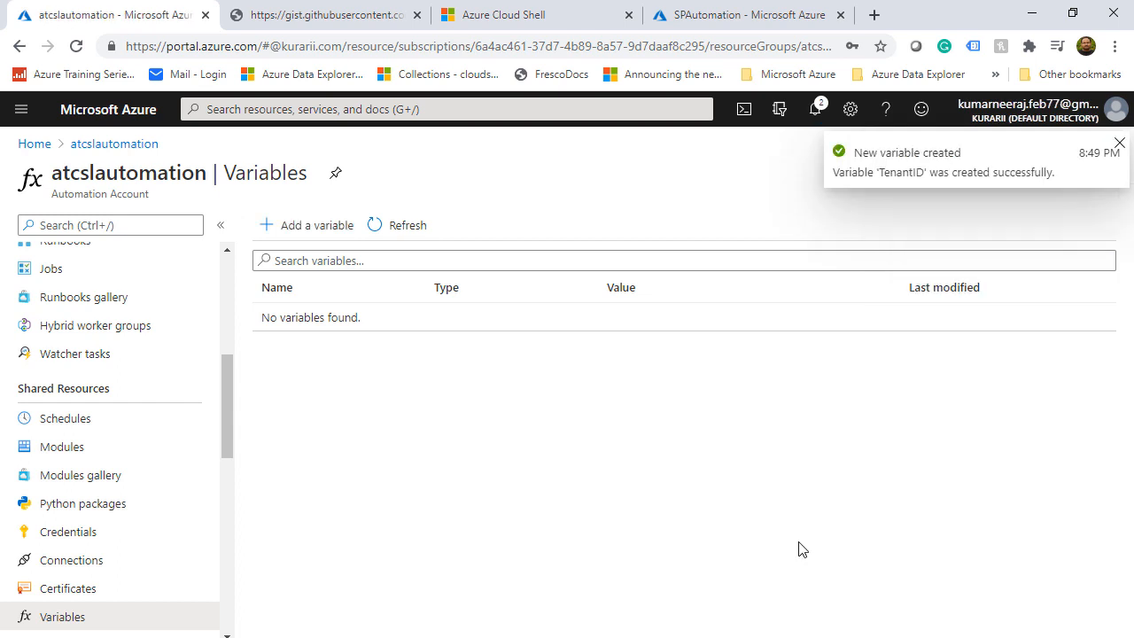
left_click(288, 229)
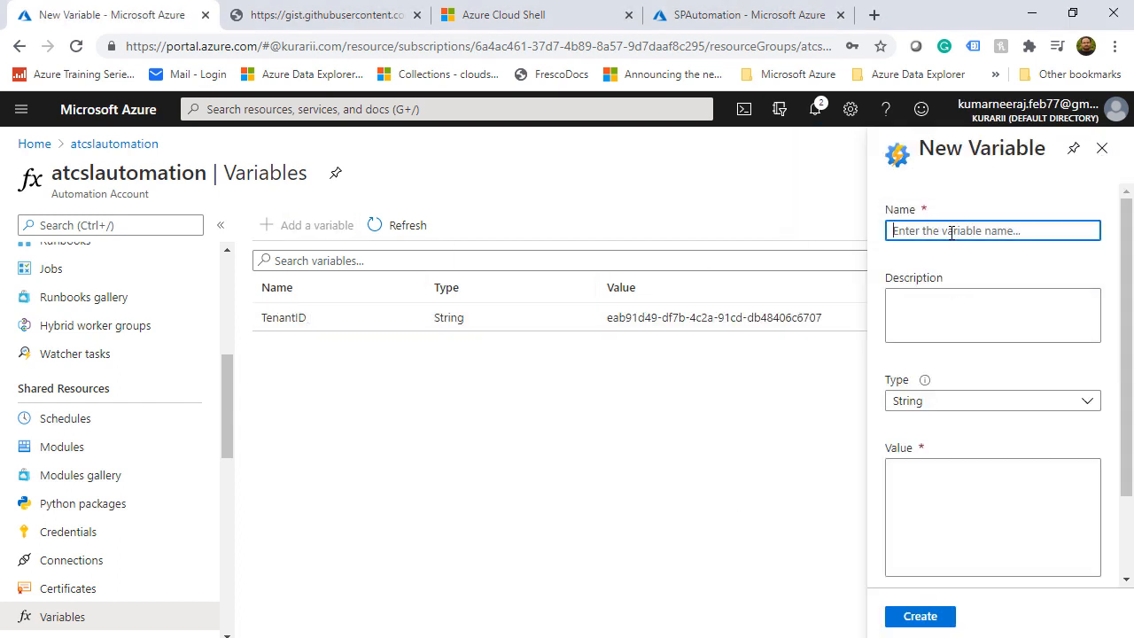
type("StorageAccount")
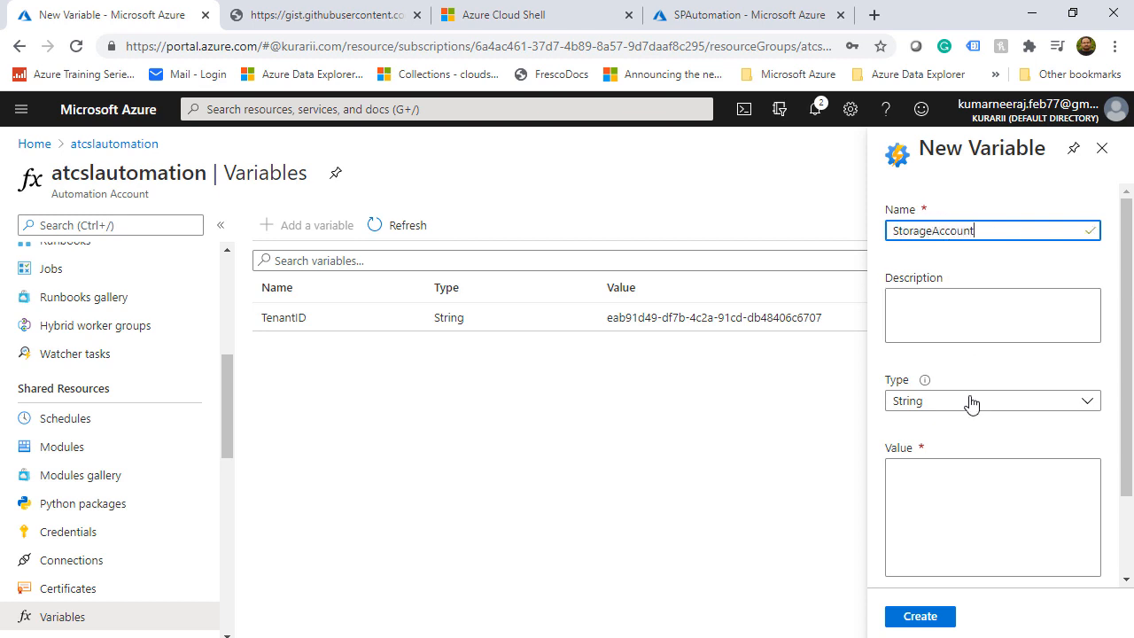
left_click(975, 493)
type("lstorage")
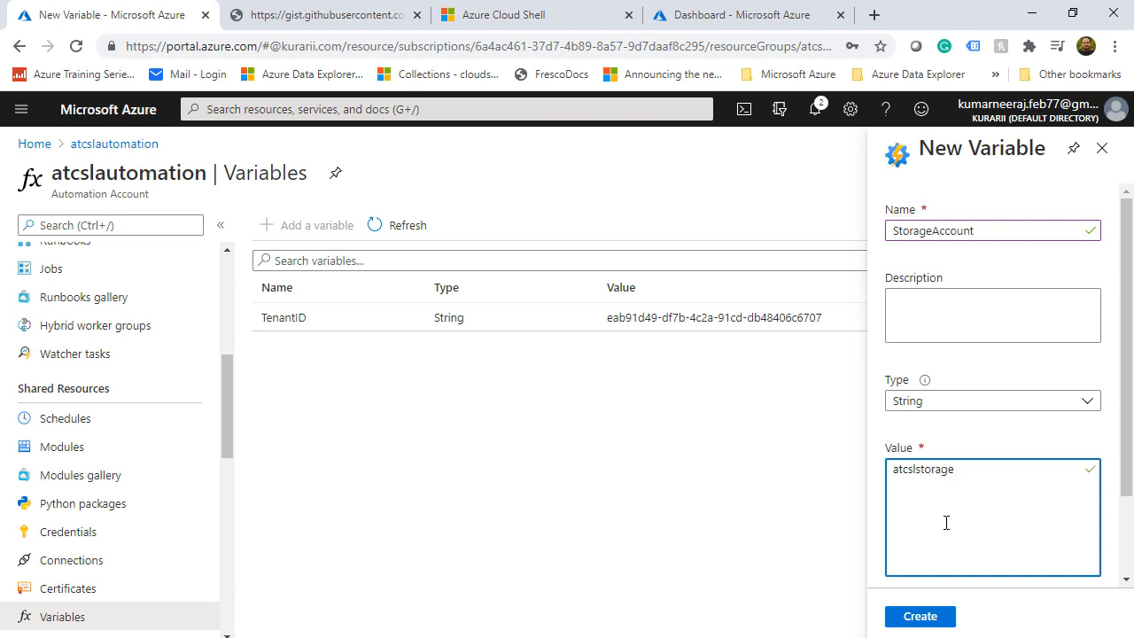
left_click(920, 616)
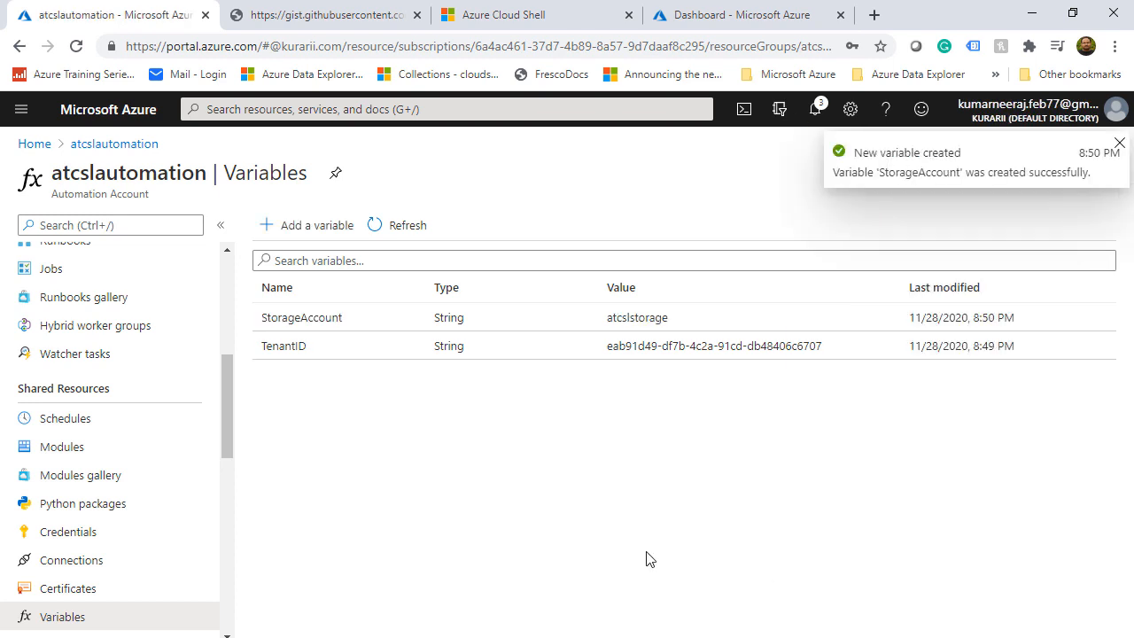
Add variables vNet = atcslvnet and nsg = atcslnsg
left_click(306, 225)
type("vNet")
left_click(974, 488)
type("atcsl")
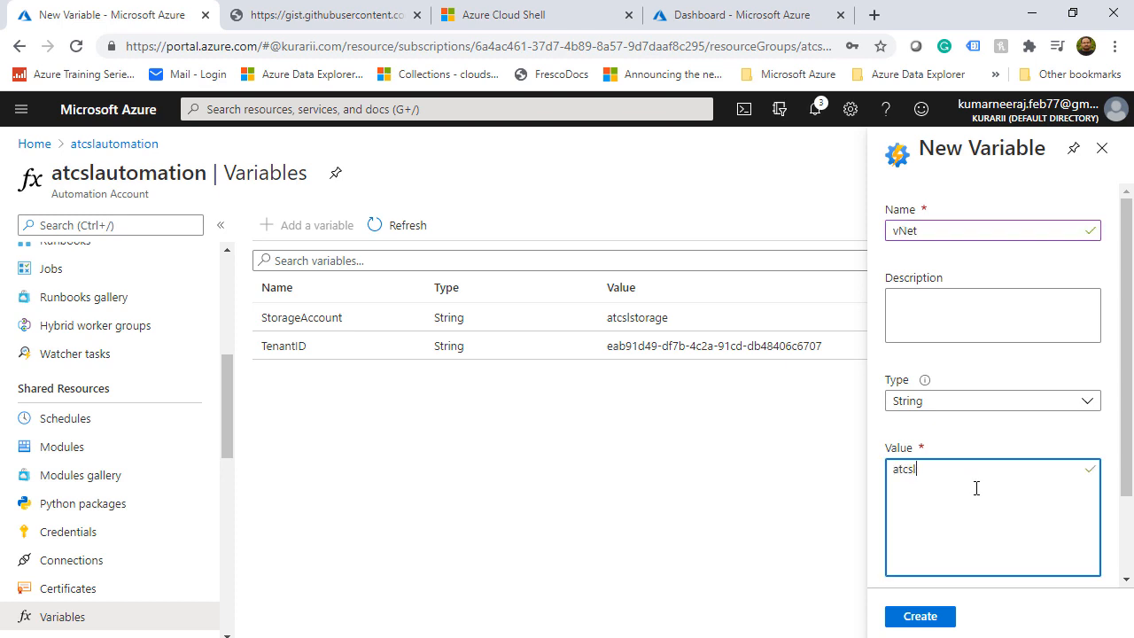
type("vnet")
left_click(930, 615)
left_click(320, 229)
type("ns")
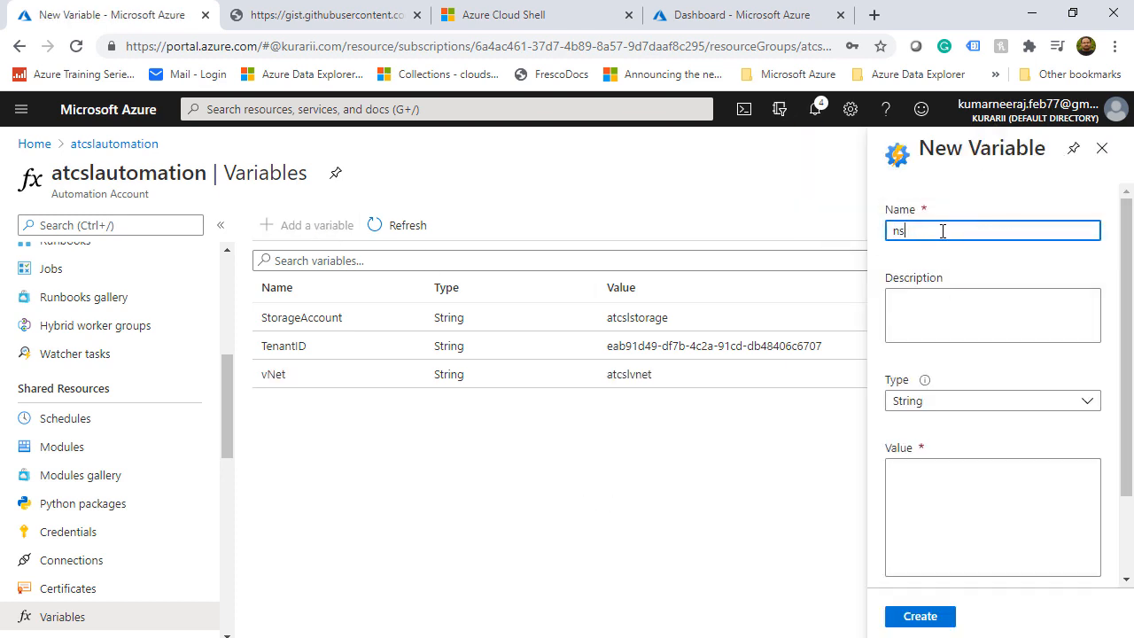
type("g")
left_click(941, 462)
type("atcslnsg")
left_click(924, 616)
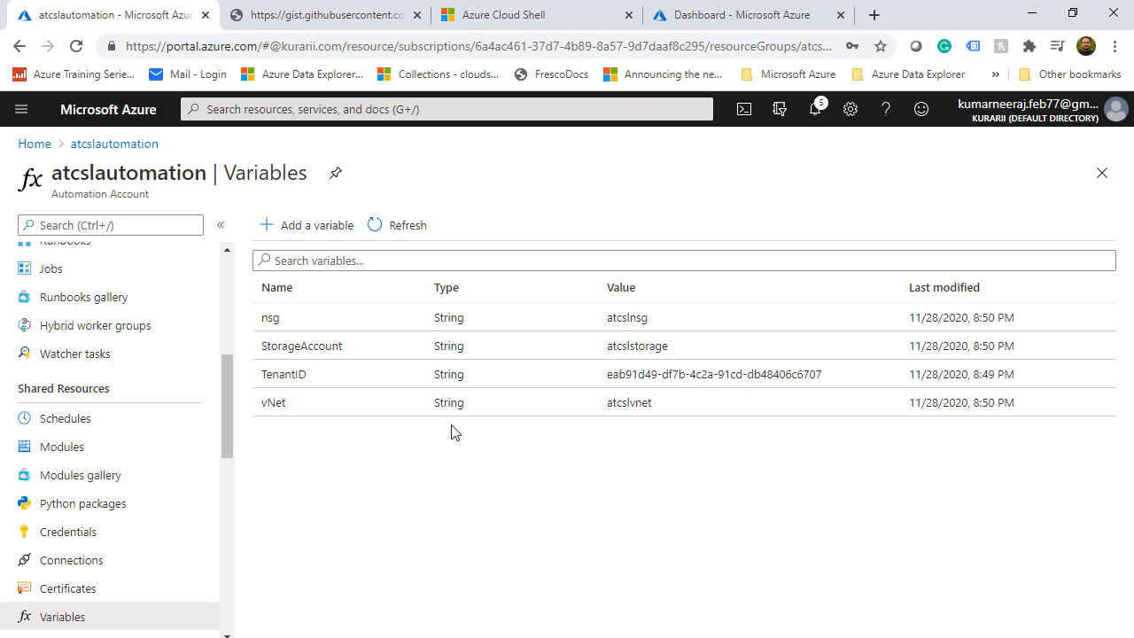
Find Az.Accounts in the Modules gallery, import it, and return to the modules list
left_click(26, 450)
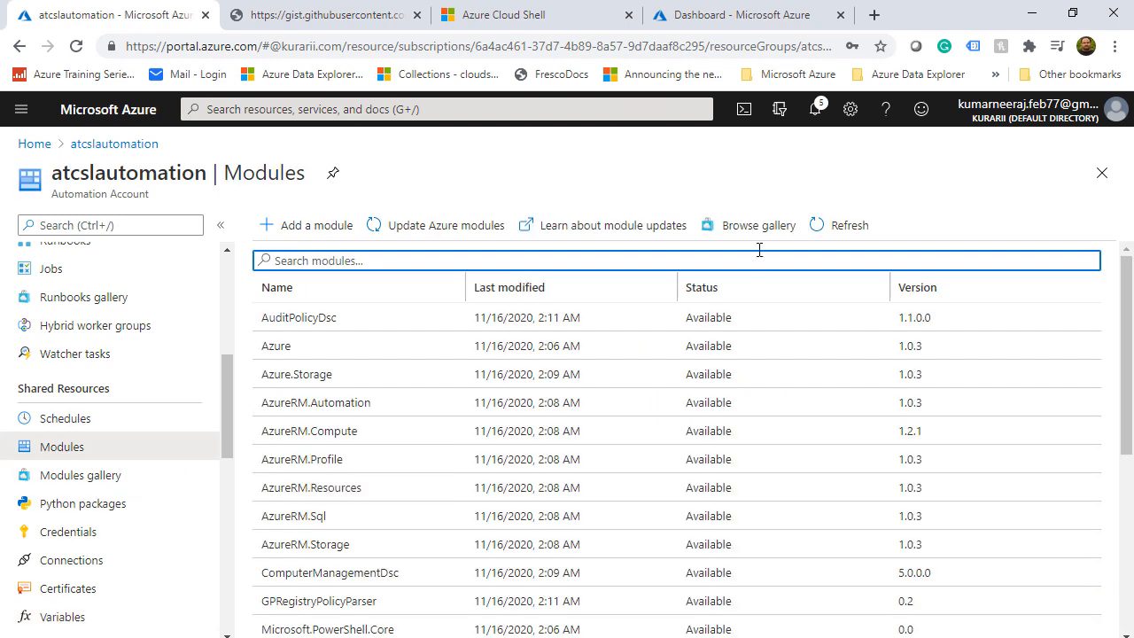
left_click(765, 234)
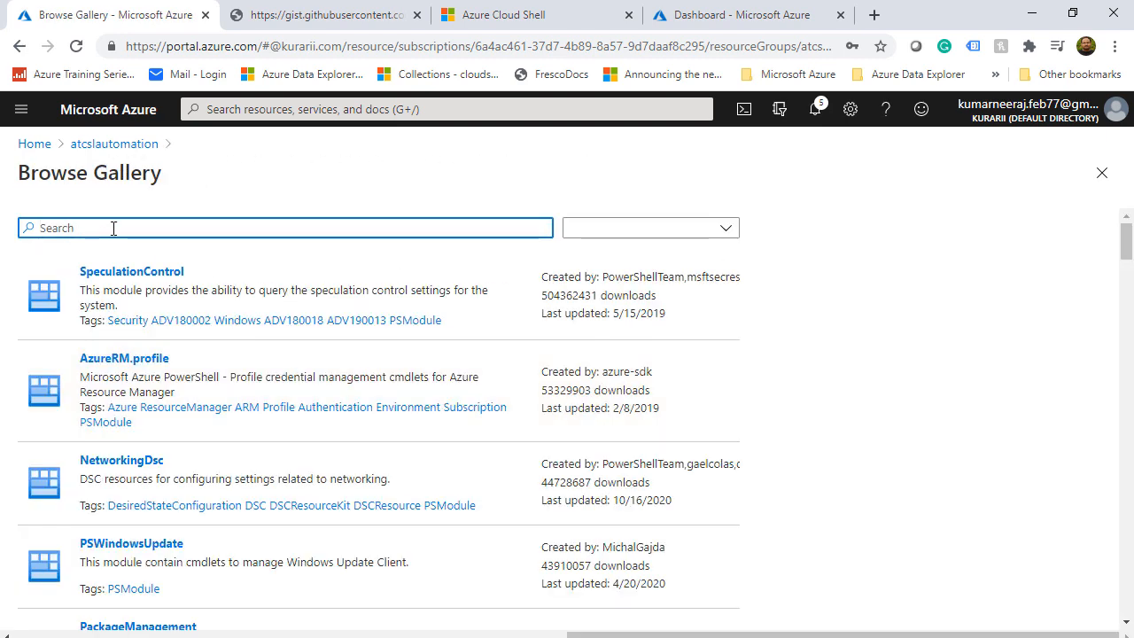
left_click(113, 228)
type("Az.Ac")
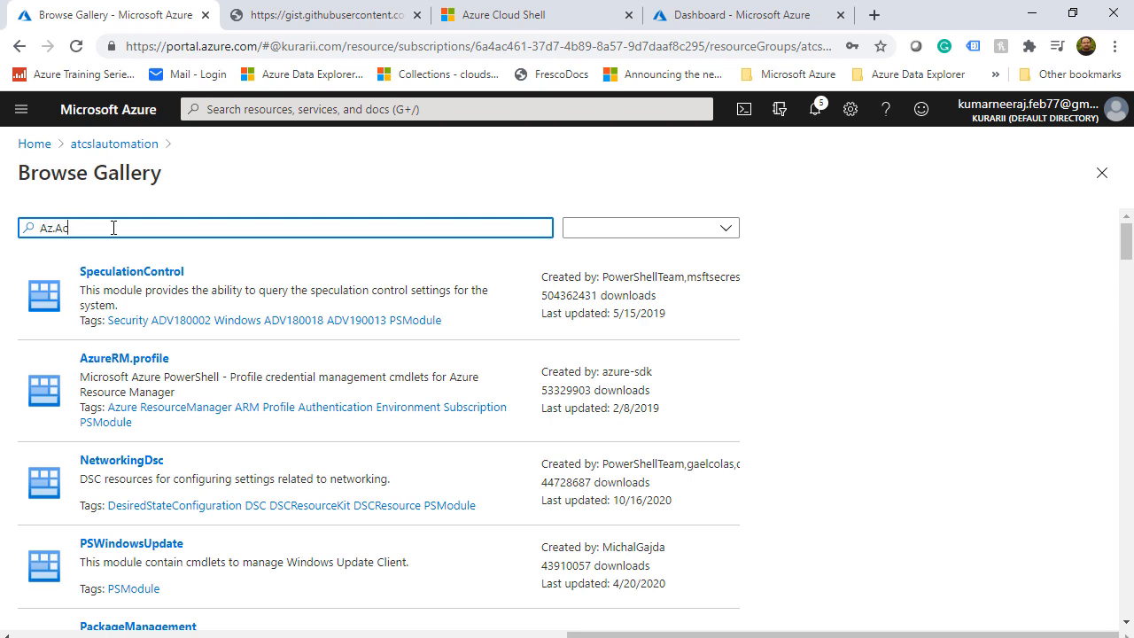
type("counts")
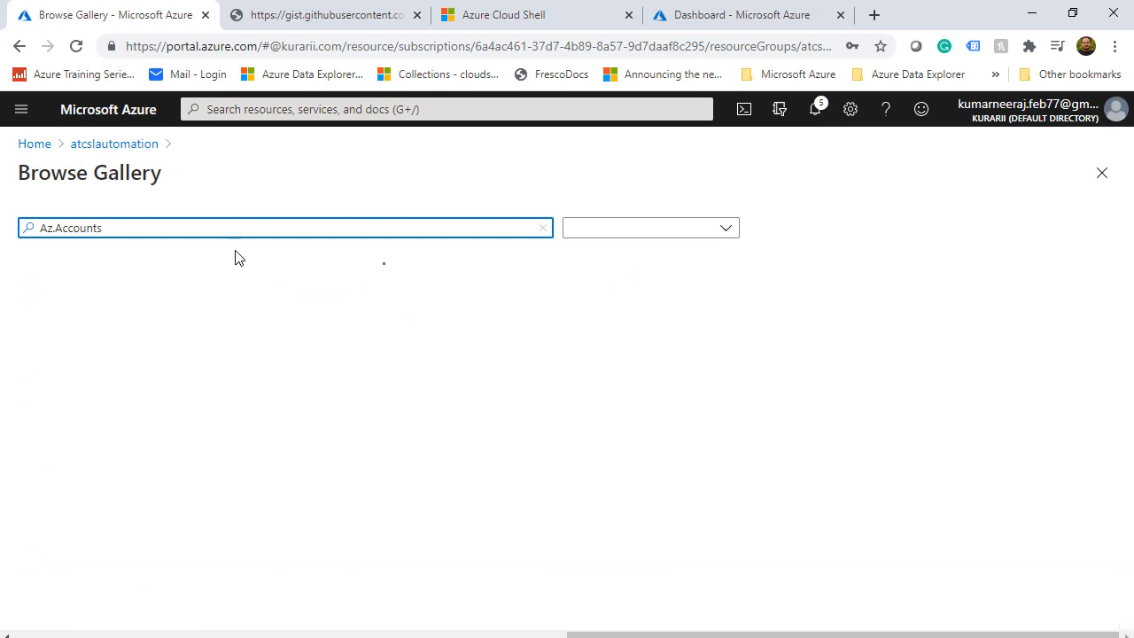
left_click(224, 291)
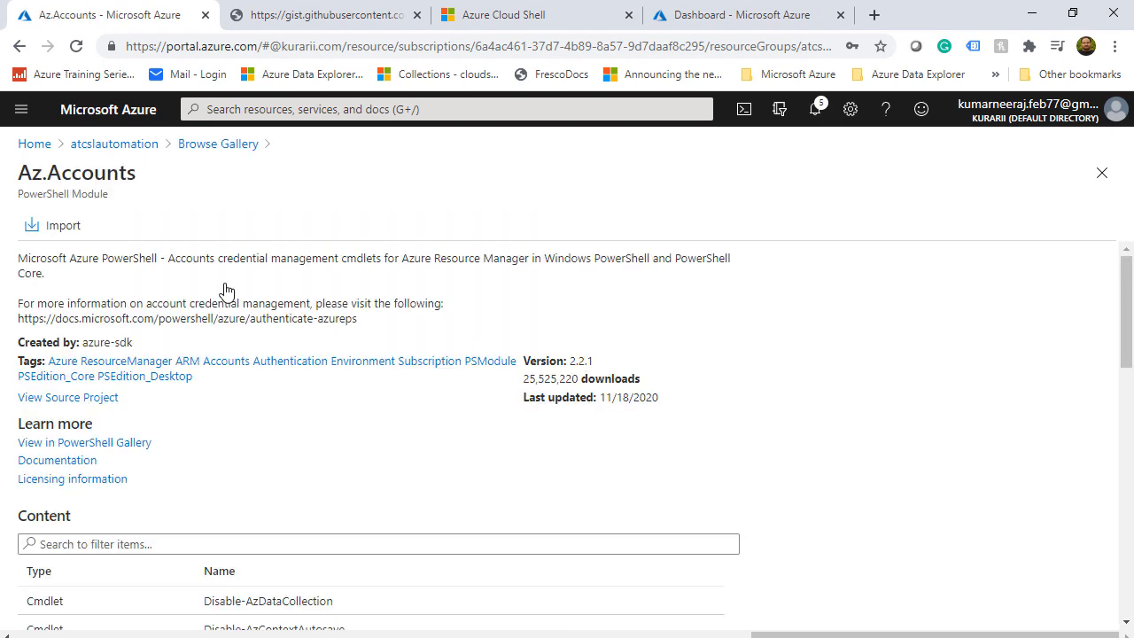
left_click(55, 228)
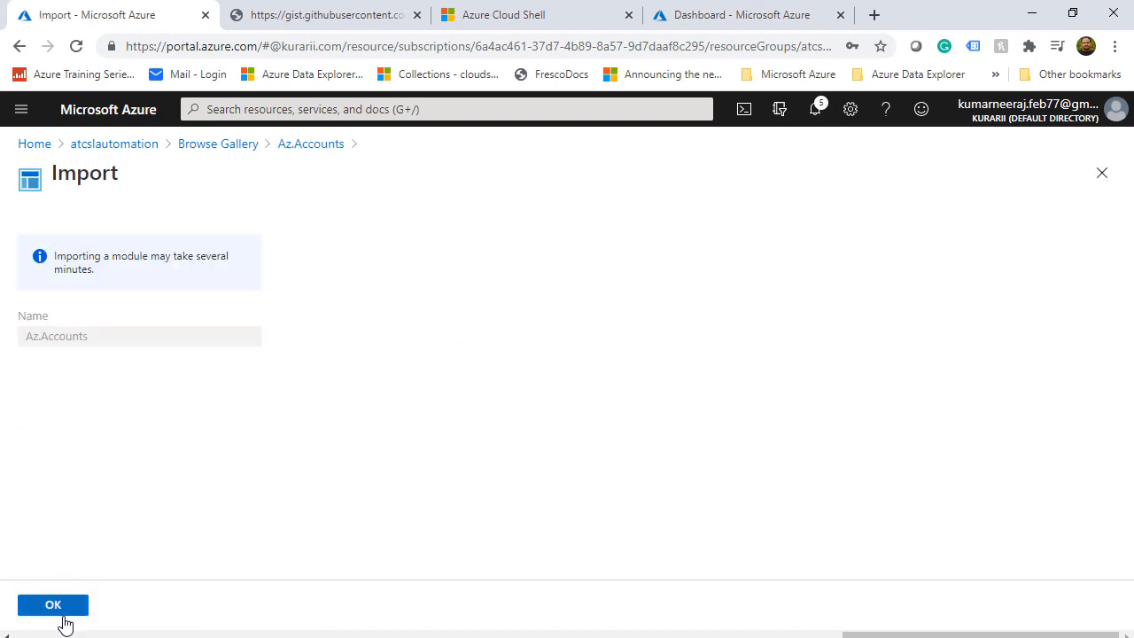
left_click(60, 609)
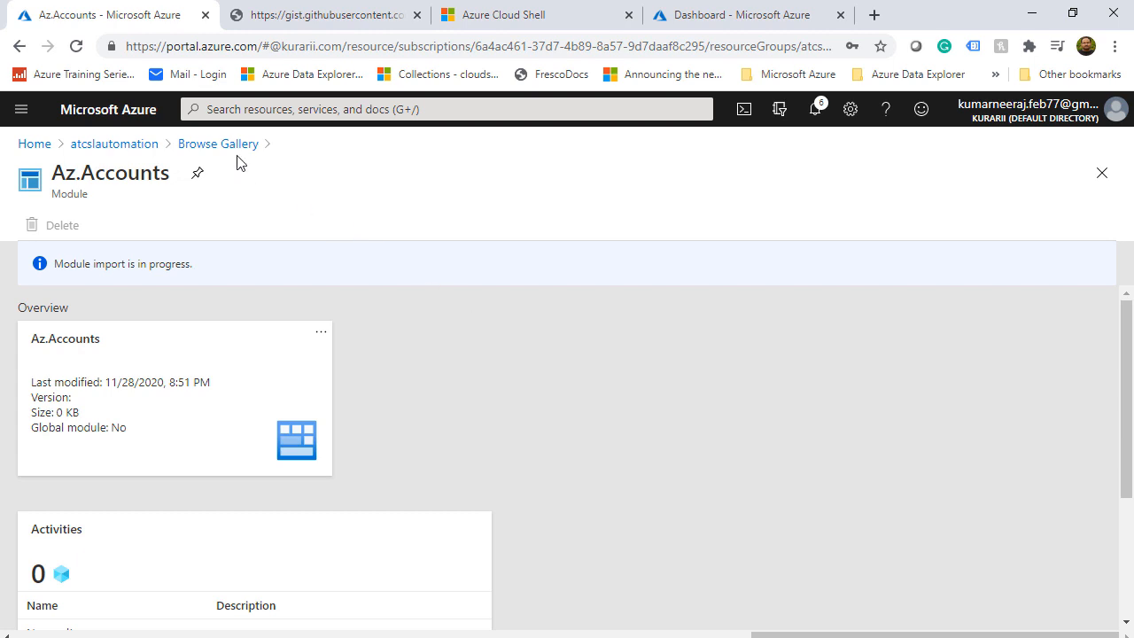
left_click(143, 144)
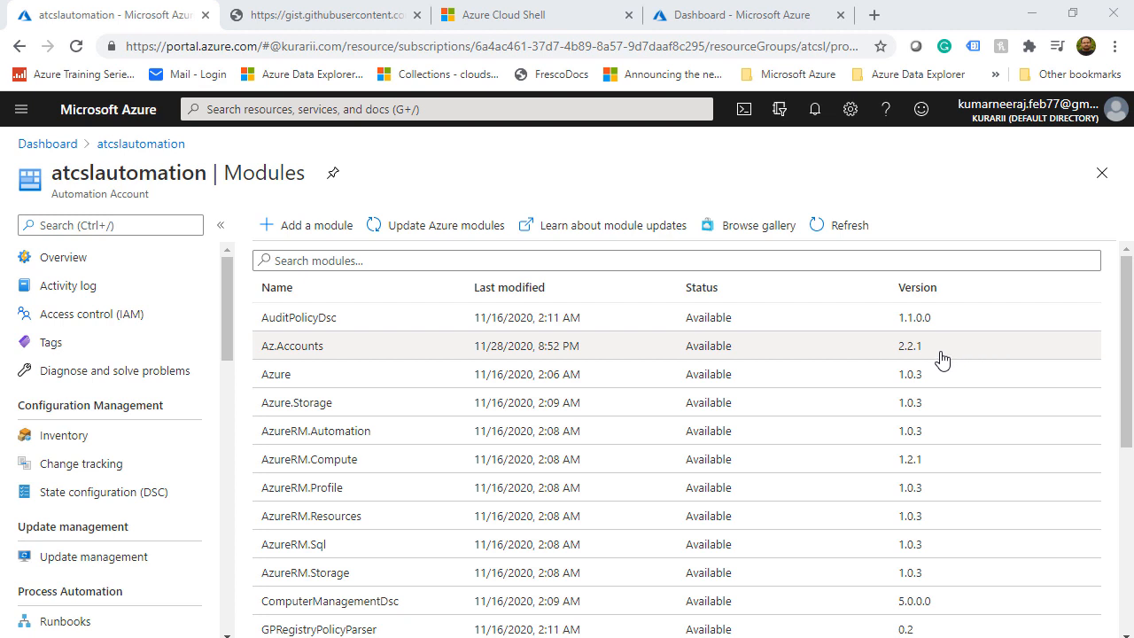
Import the Az.Automation and Az.Compute modules from the gallery
left_click(763, 225)
left_click(201, 232)
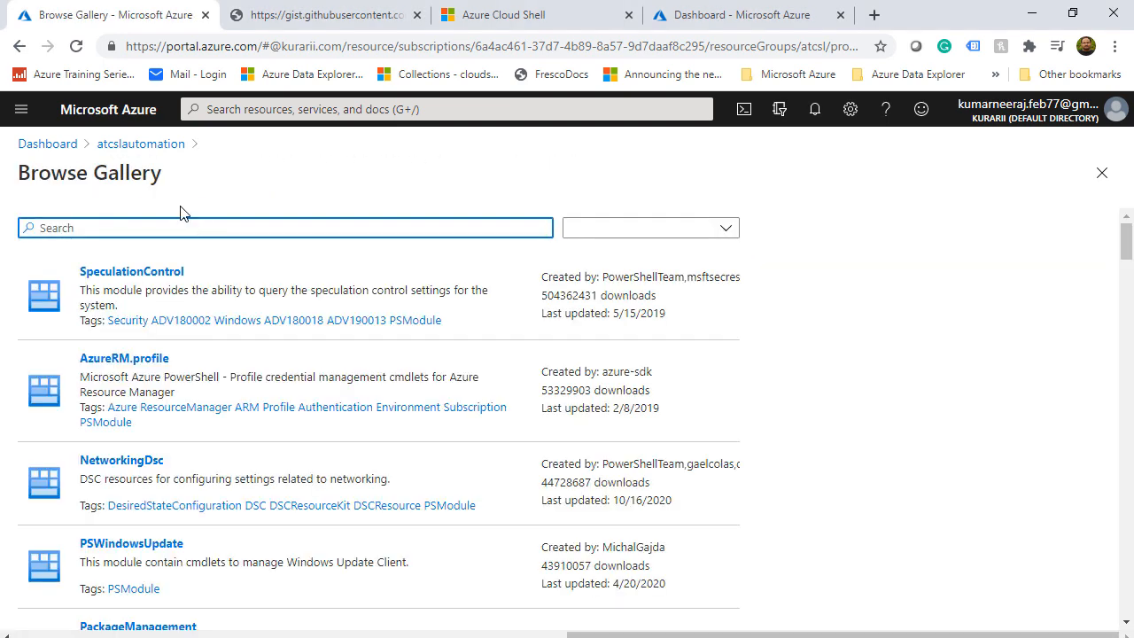
type("Az.Automation")
left_click(162, 301)
left_click(43, 225)
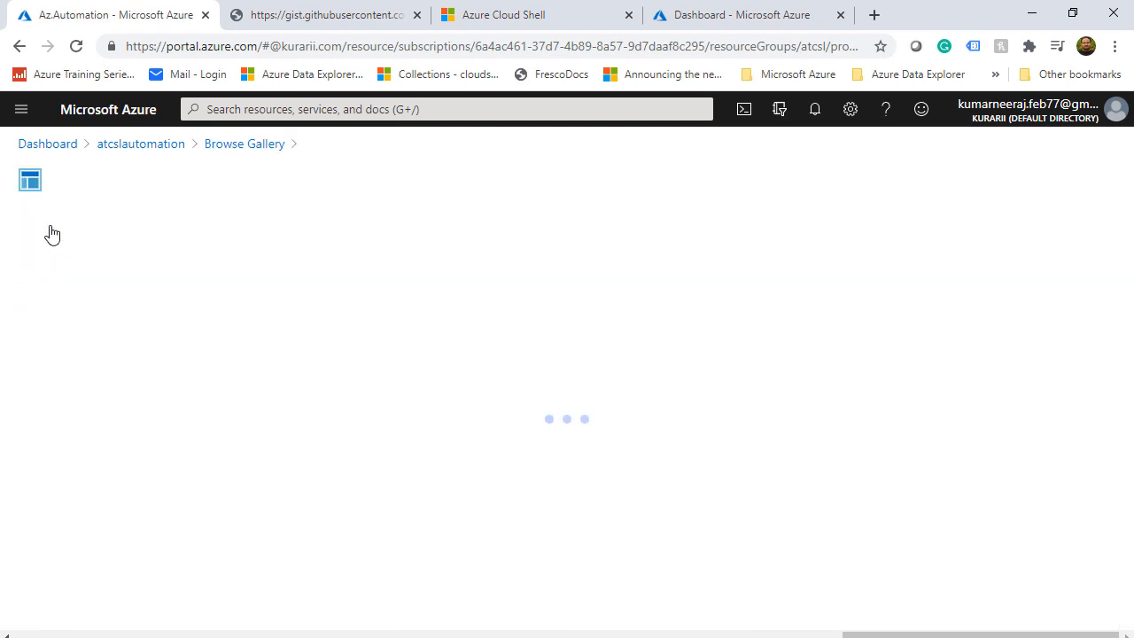
left_click(76, 611)
left_click(257, 144)
left_click(440, 225)
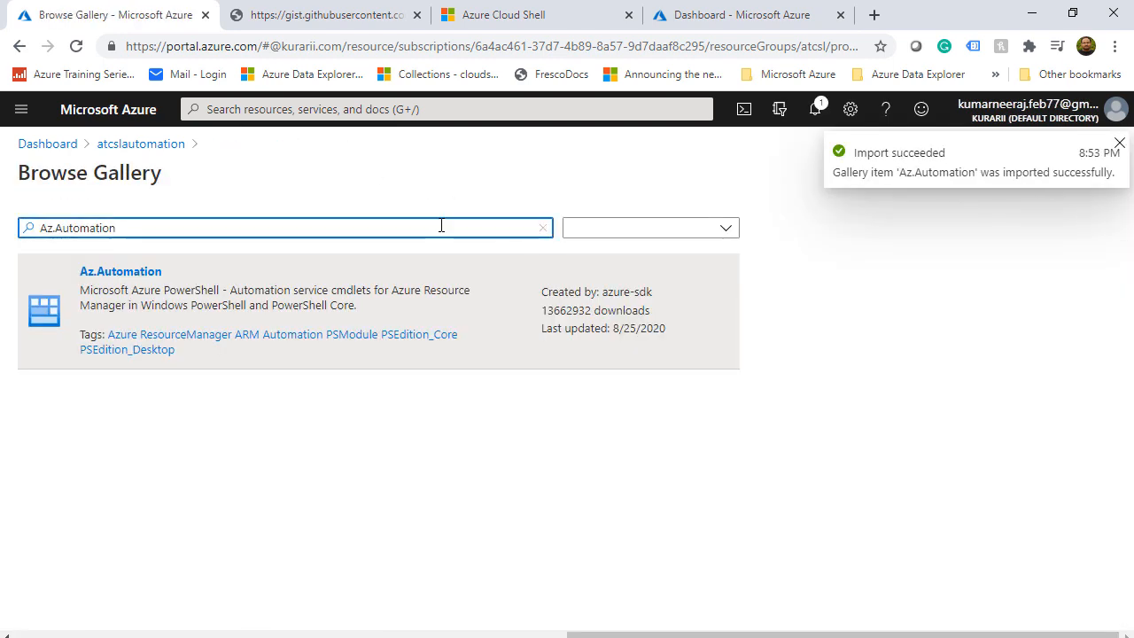
key("shift+Left")
key("shift+Left")
key("shift+Left")
key("shift+Left")
key("shift+Left")
key("shift+Left")
key("shift+Left")
key("shift+Left")
key("shift+Left")
key("shift+Left")
type("Compute")
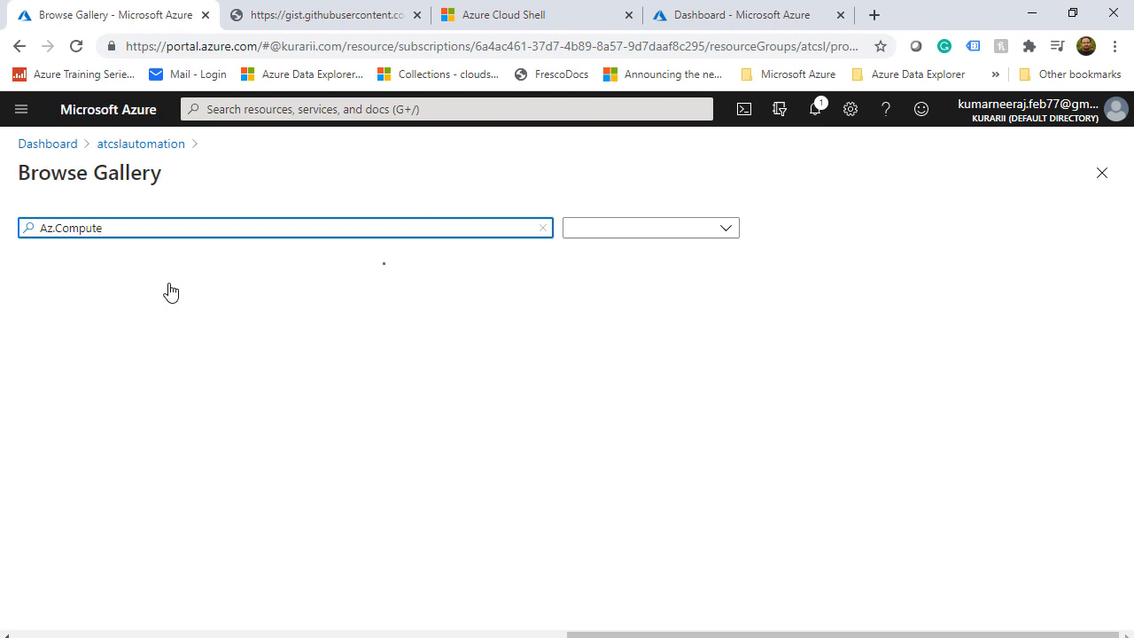
left_click(169, 291)
left_click(53, 225)
left_click(50, 607)
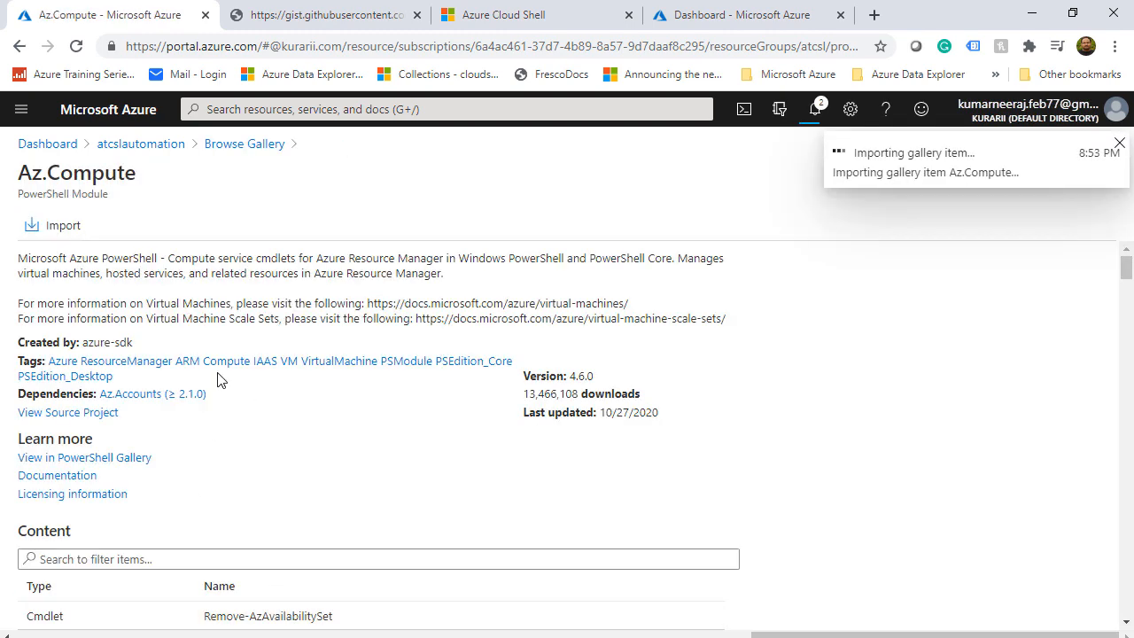
left_click(244, 144)
Import the Az.Network and Az.Resources modules from the gallery
left_click_drag(55, 230, 169, 233)
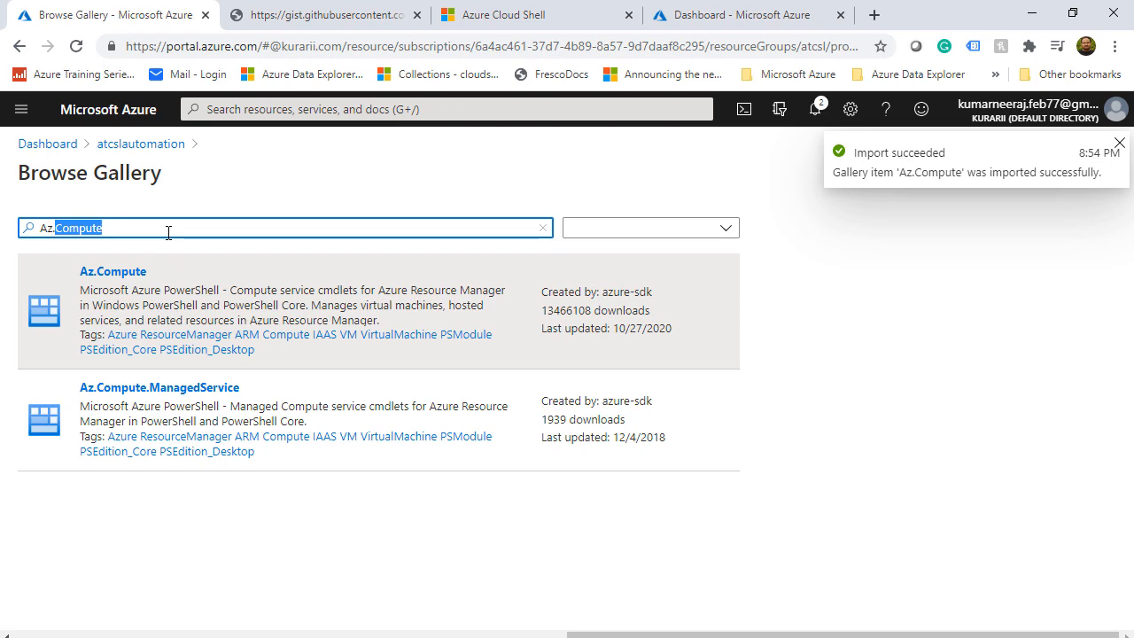
type("Network")
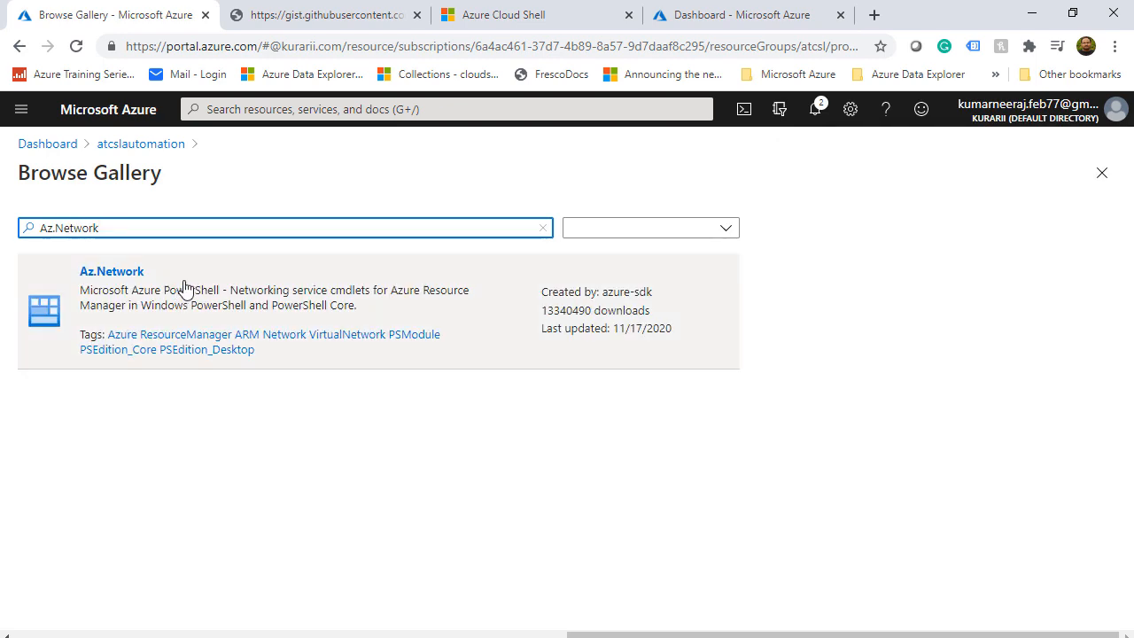
left_click(185, 288)
left_click(59, 225)
left_click(71, 605)
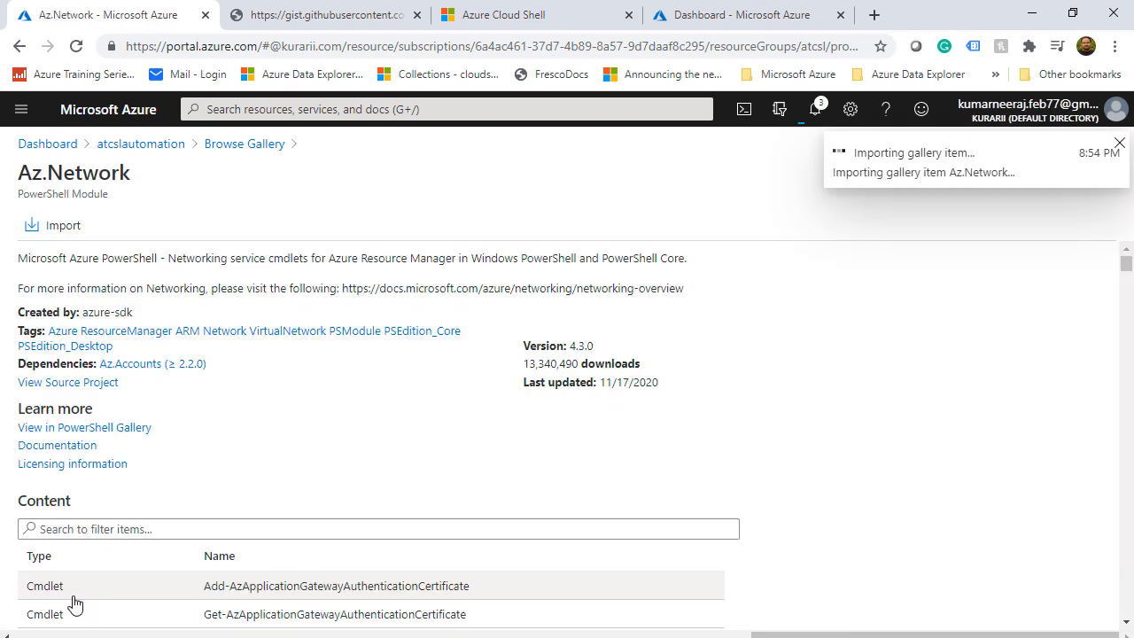
left_click(245, 143)
left_click_drag(56, 229, 227, 230)
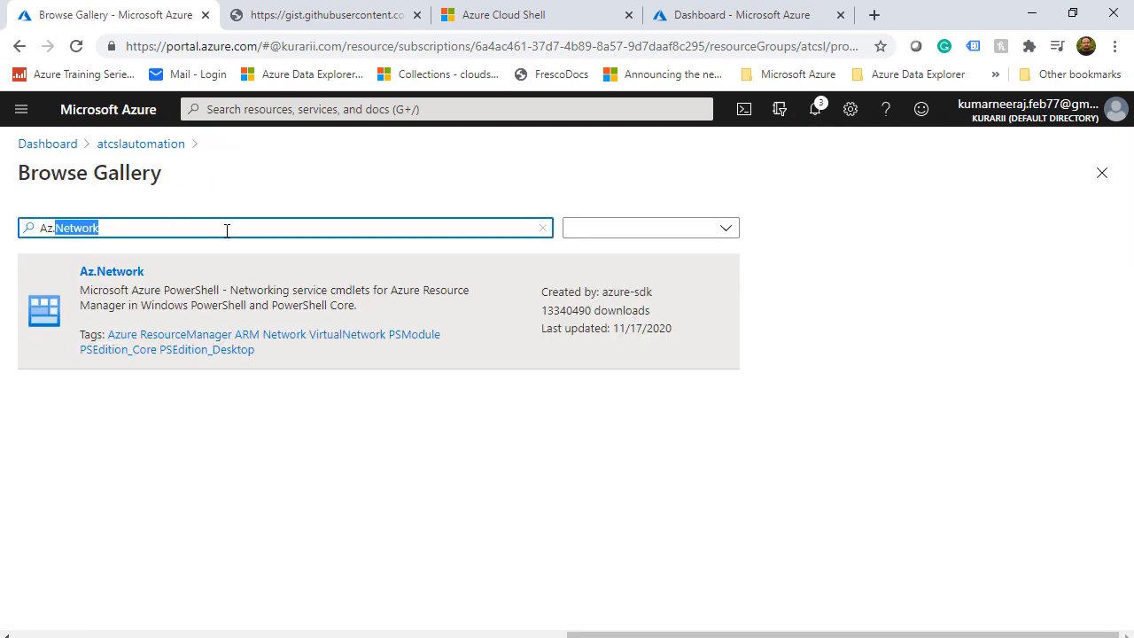
type("Resources")
left_click(185, 306)
left_click(48, 224)
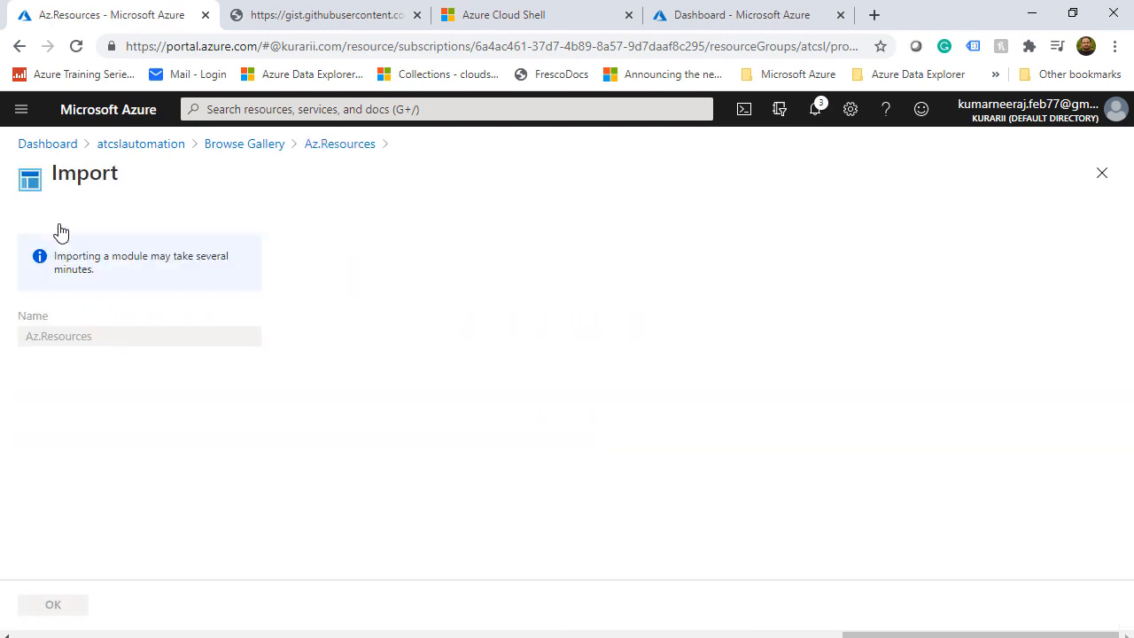
left_click(61, 606)
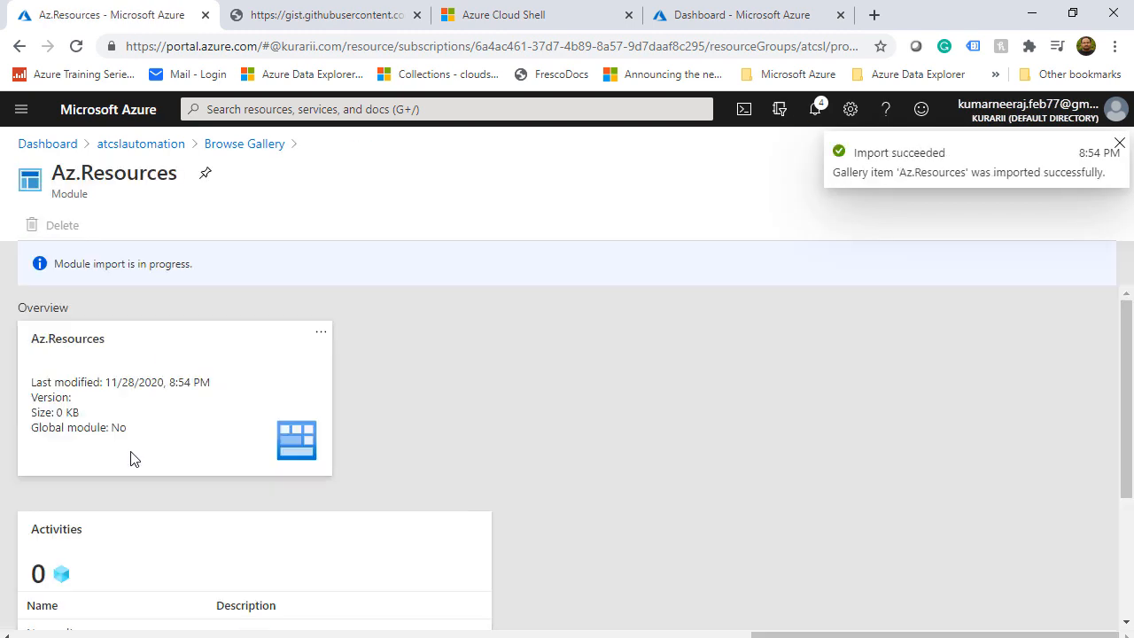
left_click(262, 151)
Import the Az.Storage module from the gallery
double_click(197, 231)
type("St")
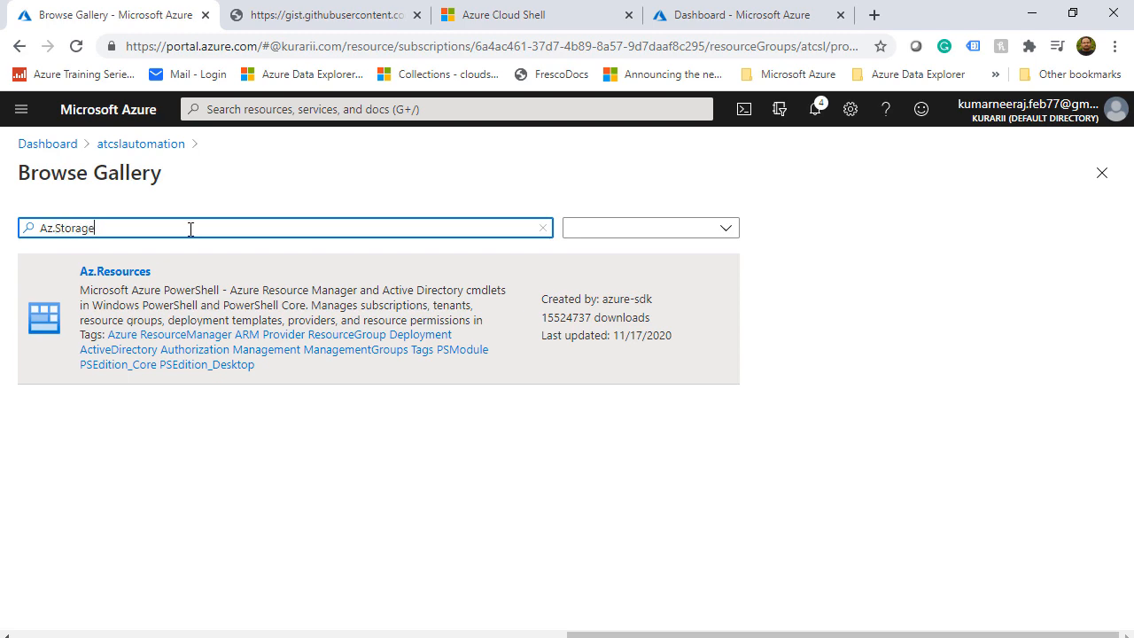
type("orage")
left_click(217, 306)
left_click(56, 224)
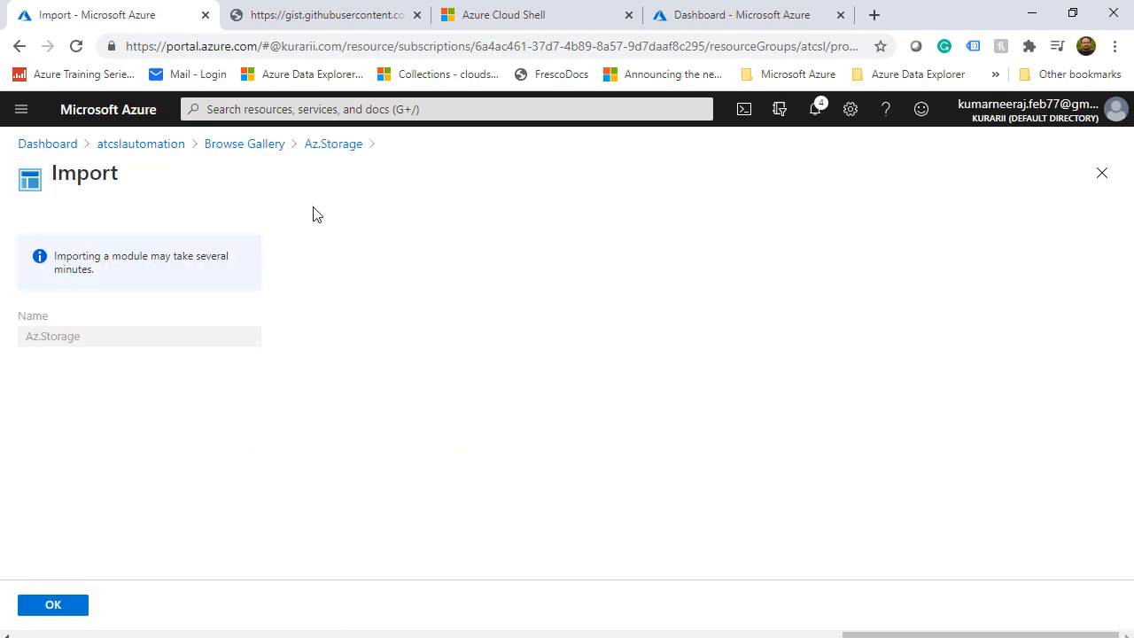
left_click(68, 606)
left_click(243, 145)
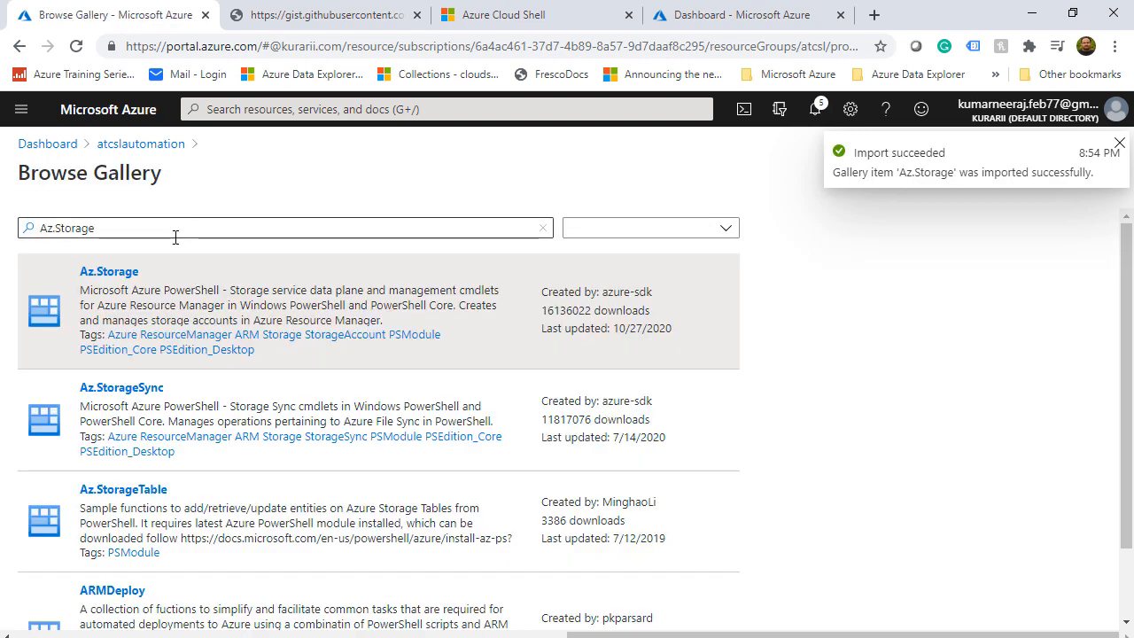
Import the ImportExcel module and check that it shows Available at version 7.1.1
left_click(57, 229)
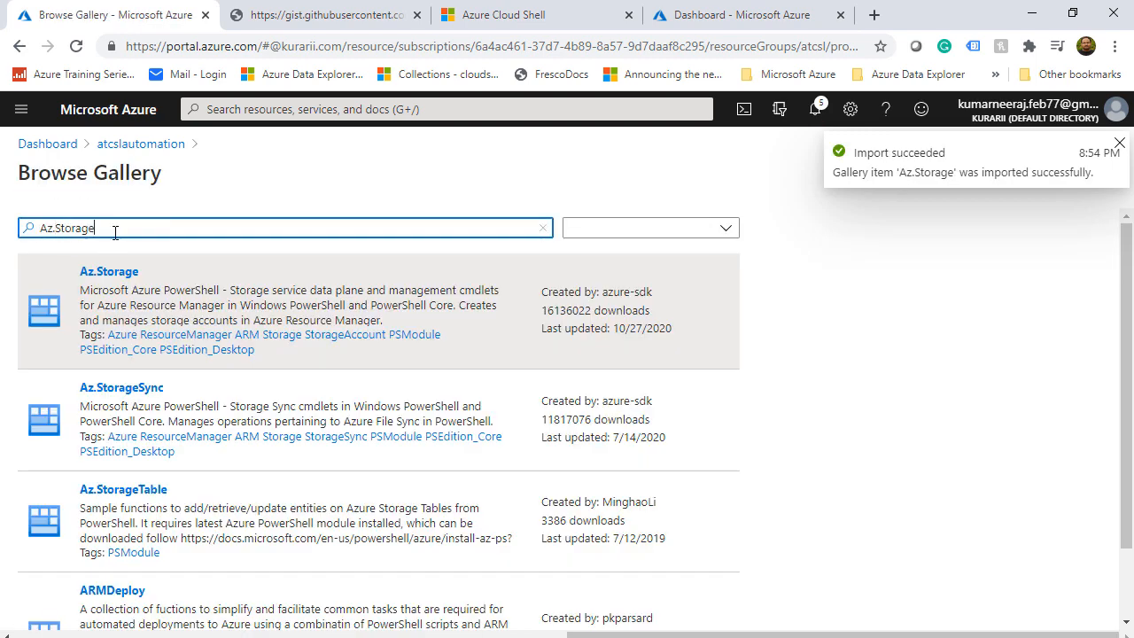
double_click(114, 225)
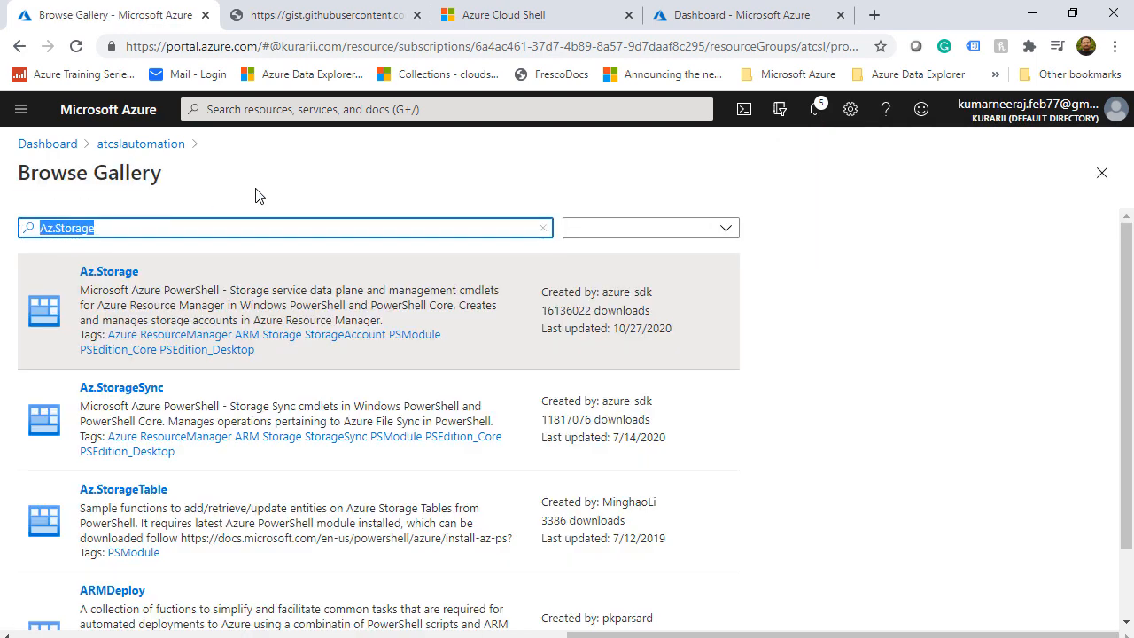
key("BackSpace")
type("Importi")
key("BackSpace")
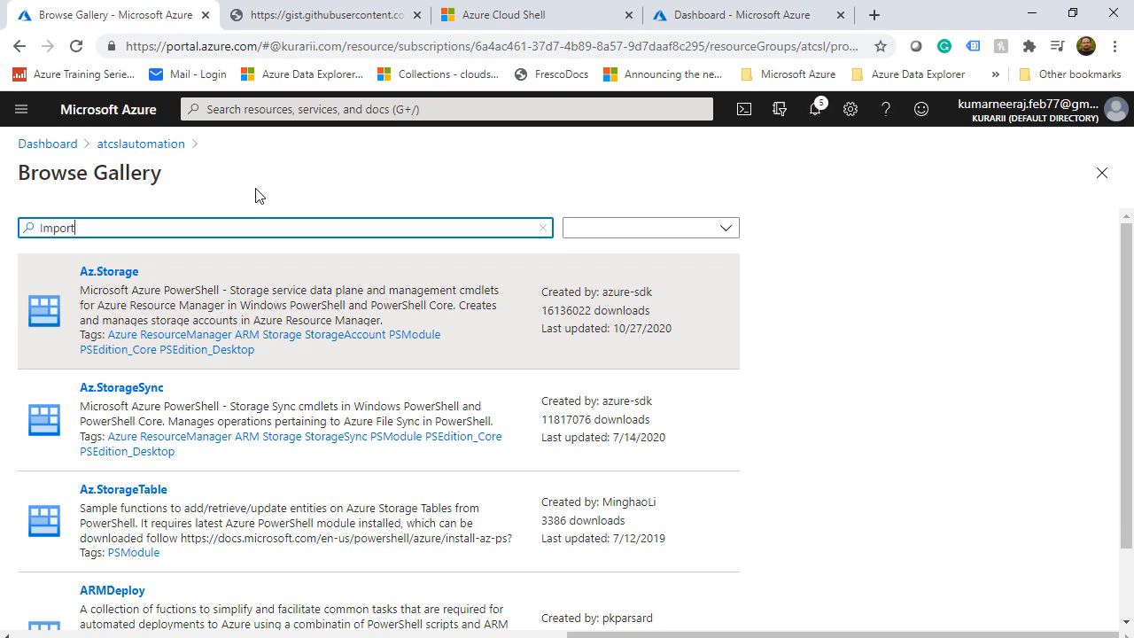
type("Excel")
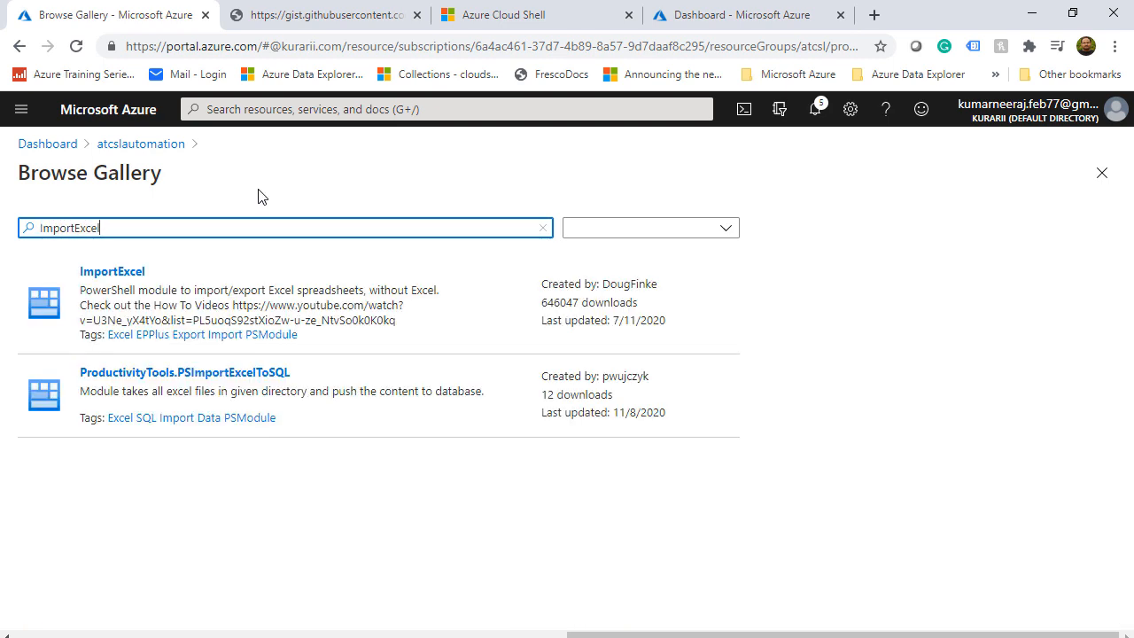
left_click(222, 290)
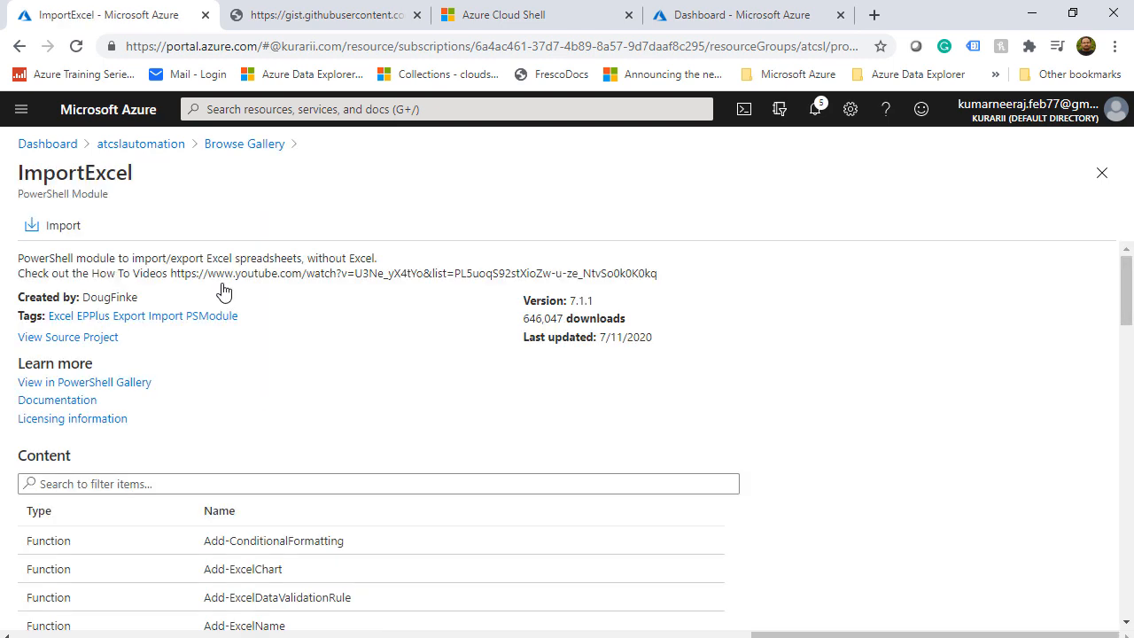
left_click(59, 232)
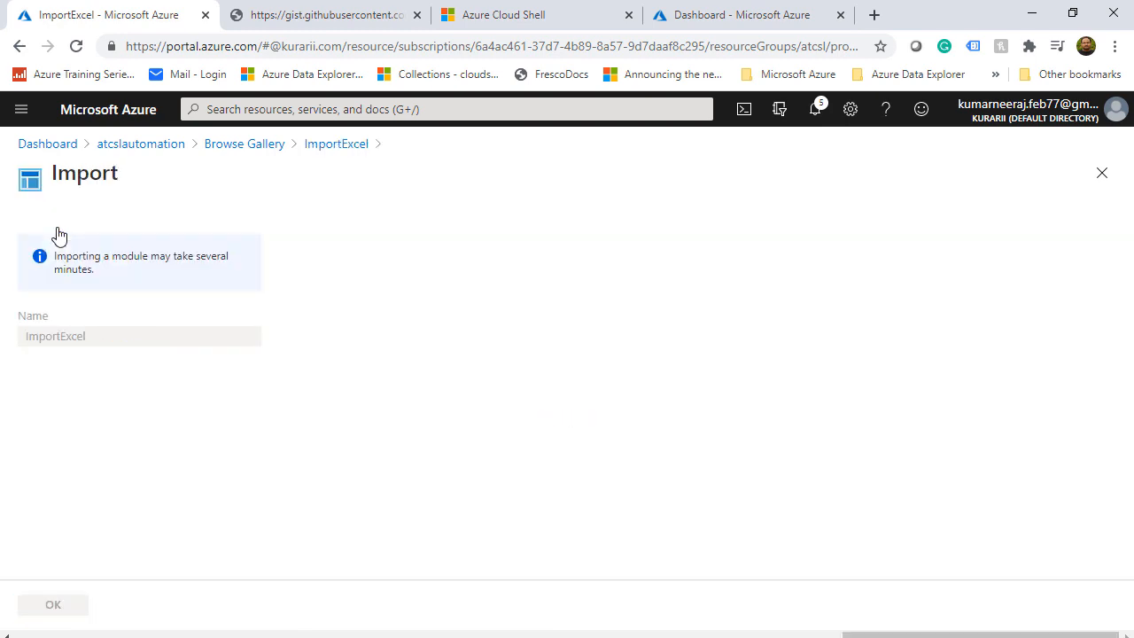
left_click(53, 605)
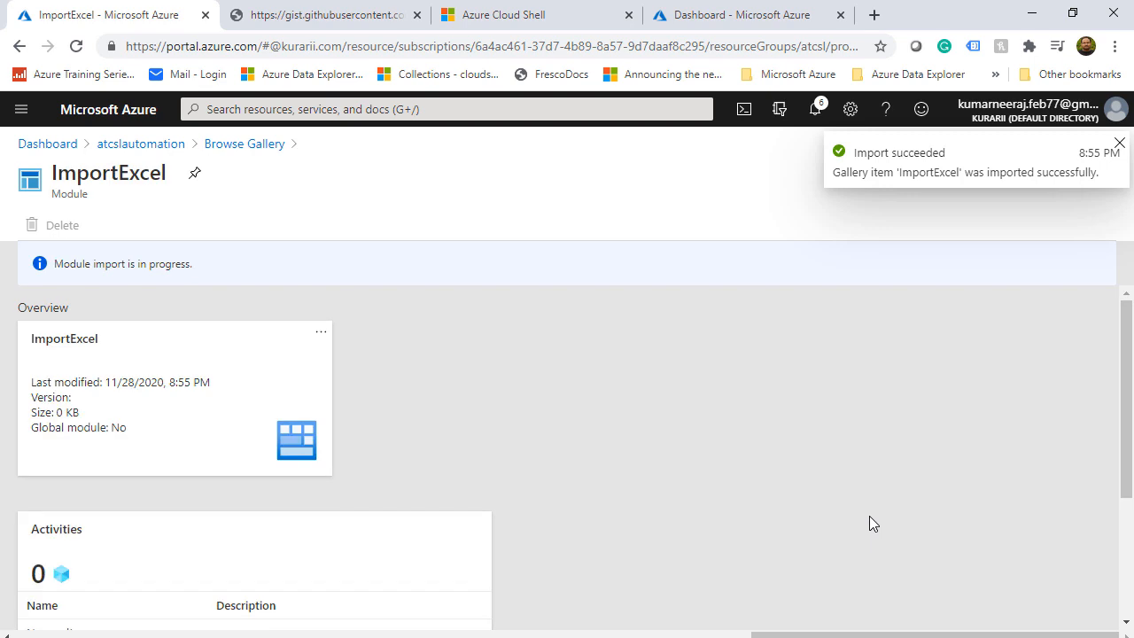
left_click(166, 145)
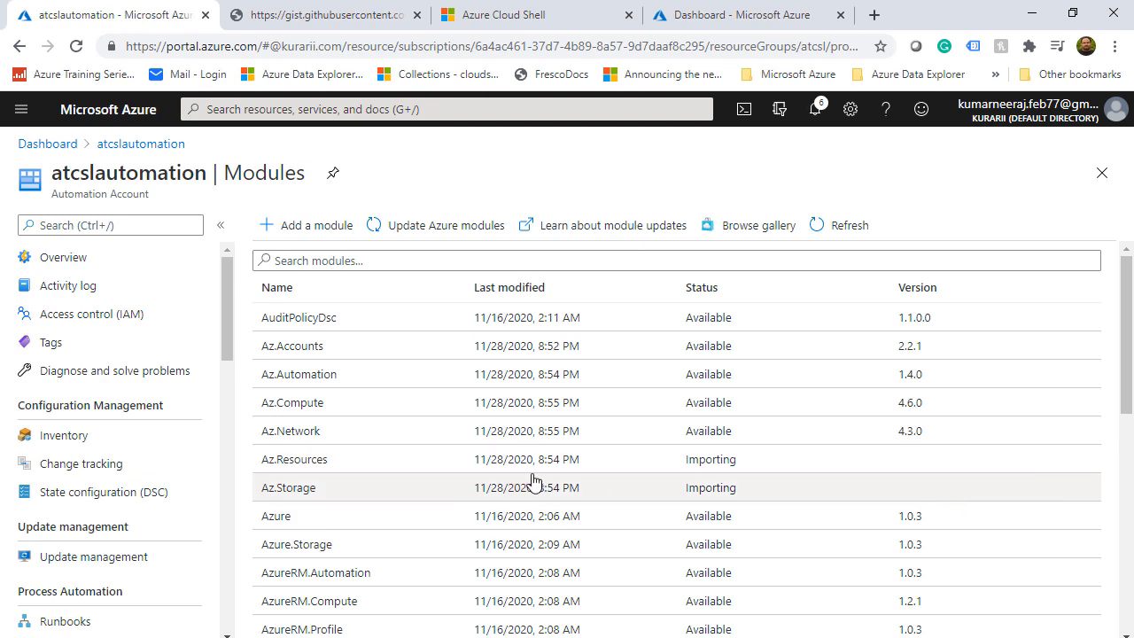
scroll(434, 487, "down", 1)
scroll(434, 487, "down", 3)
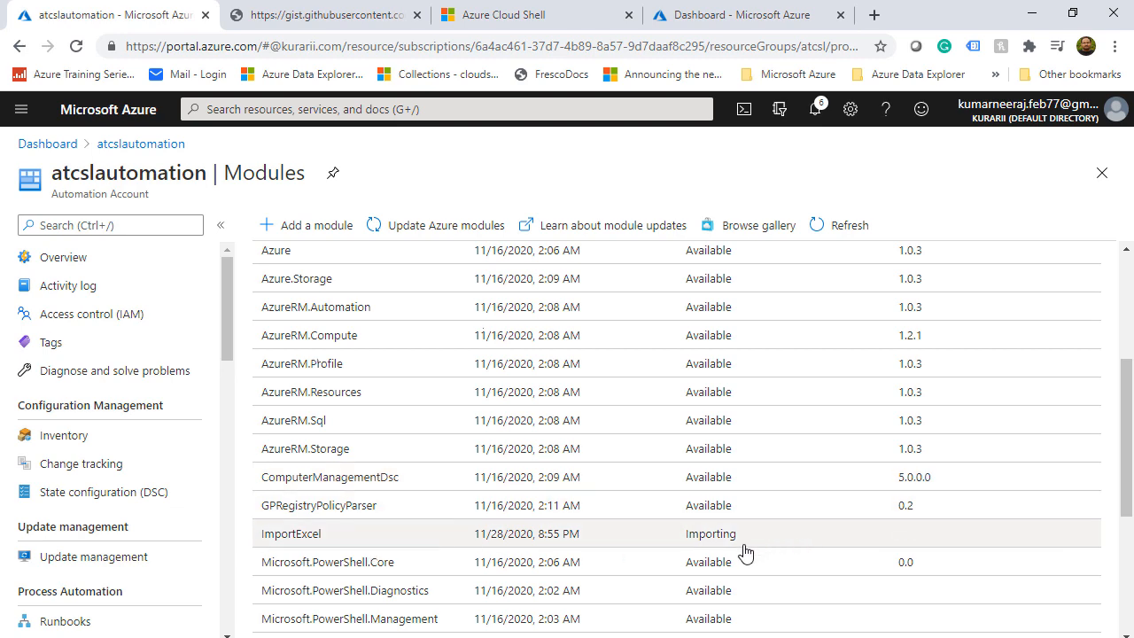
scroll(742, 544, "down", 1)
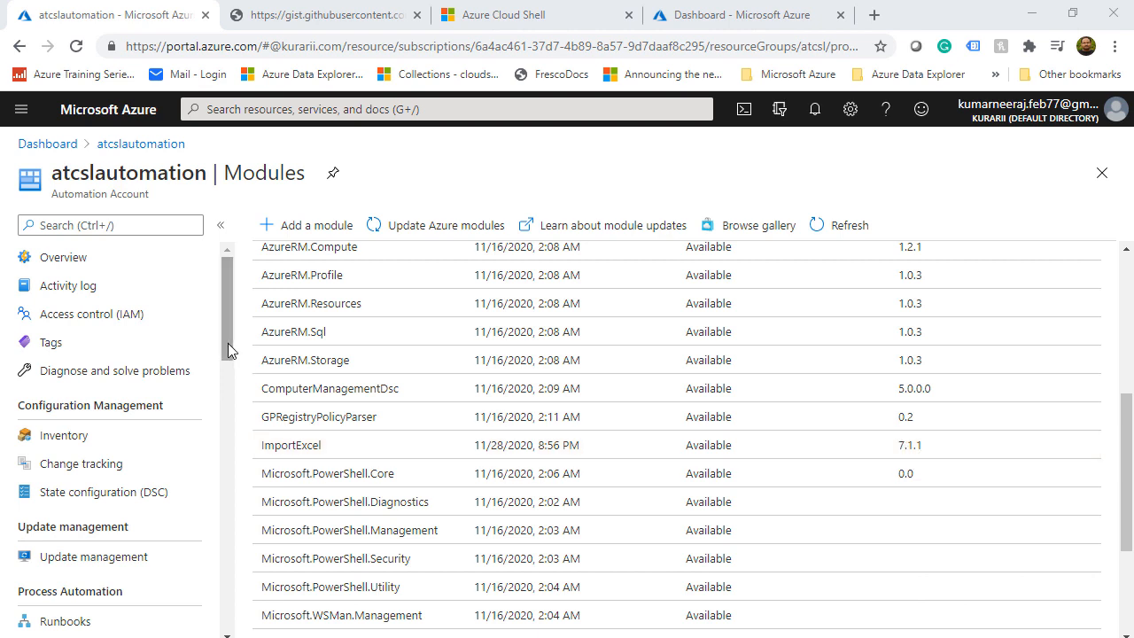
left_click_drag(228, 343, 182, 412)
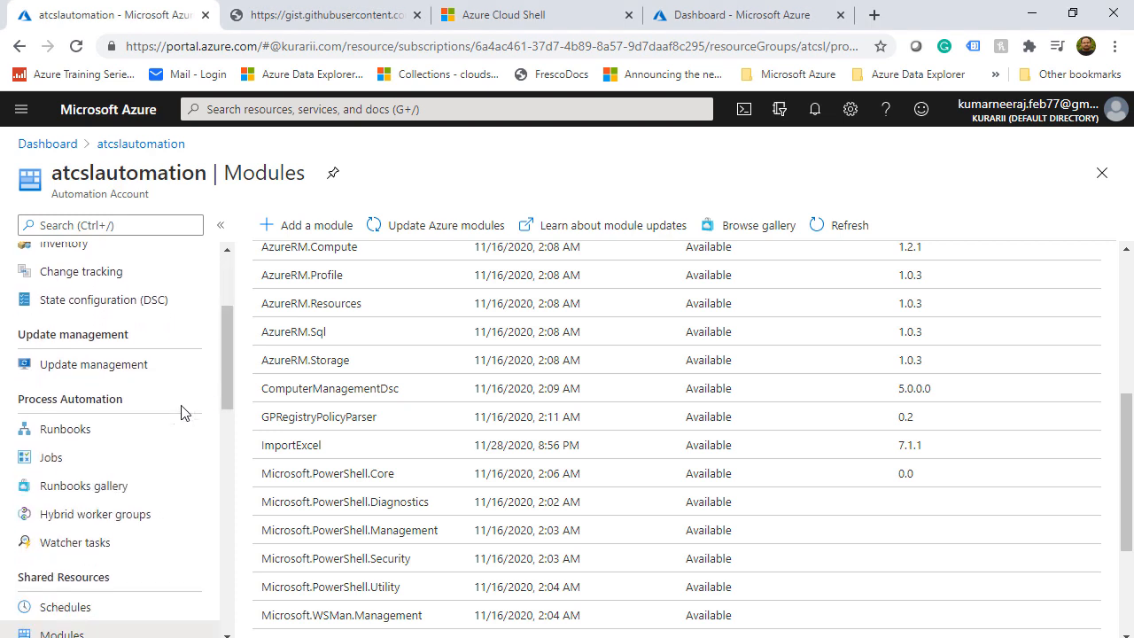
Browse the runbook gallery, then return to atcslautomation's empty Runbooks list
left_click(64, 434)
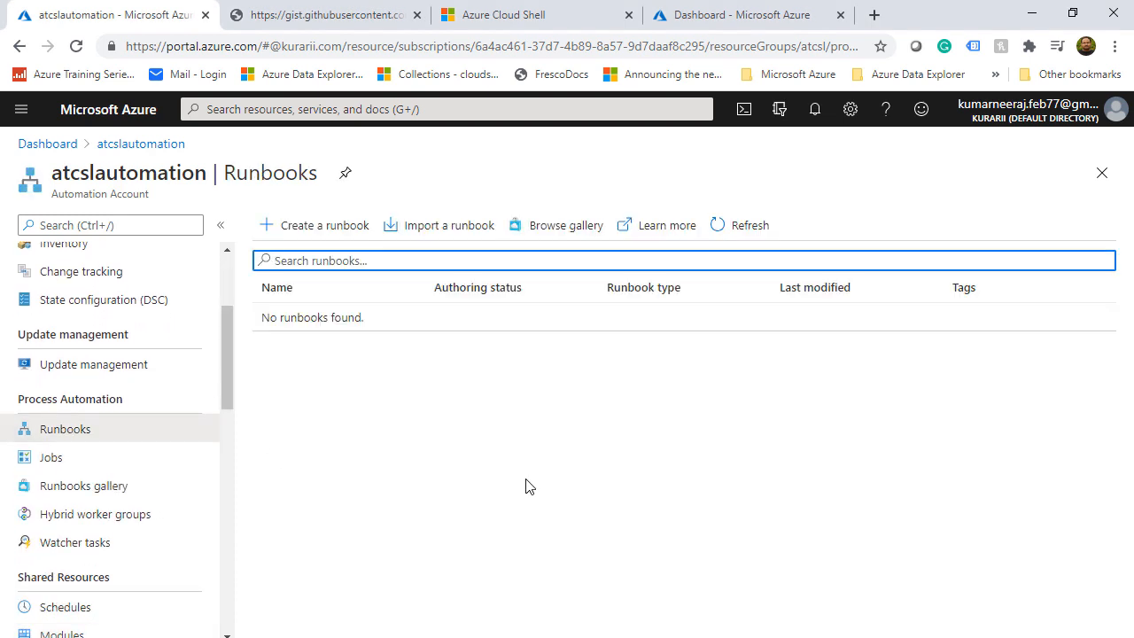
left_click(548, 234)
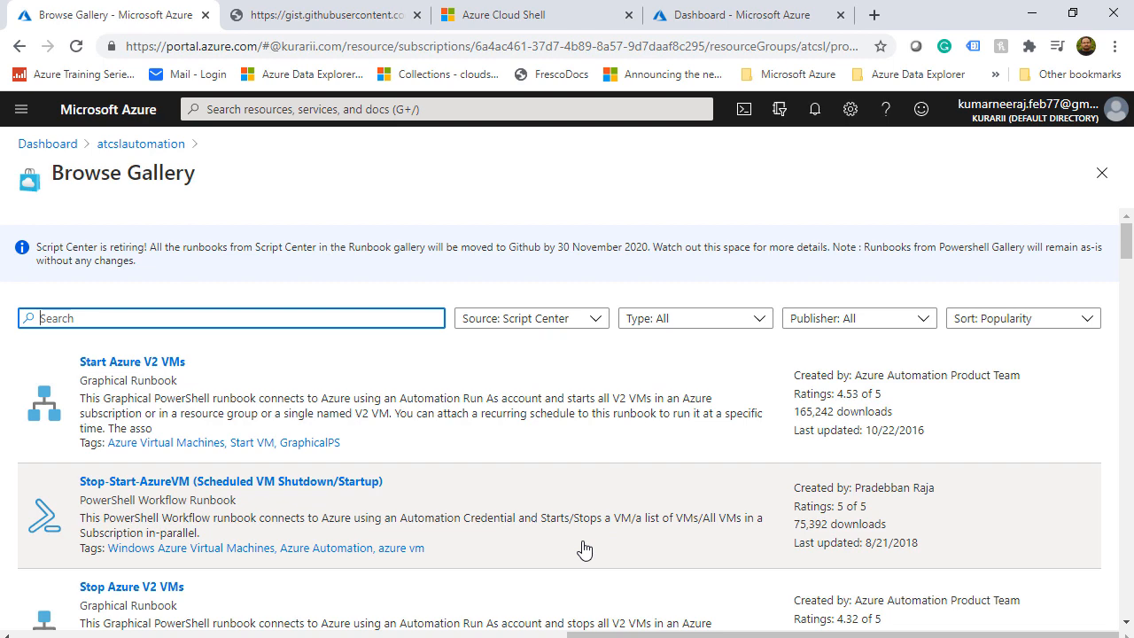
scroll(585, 550, "down", 1)
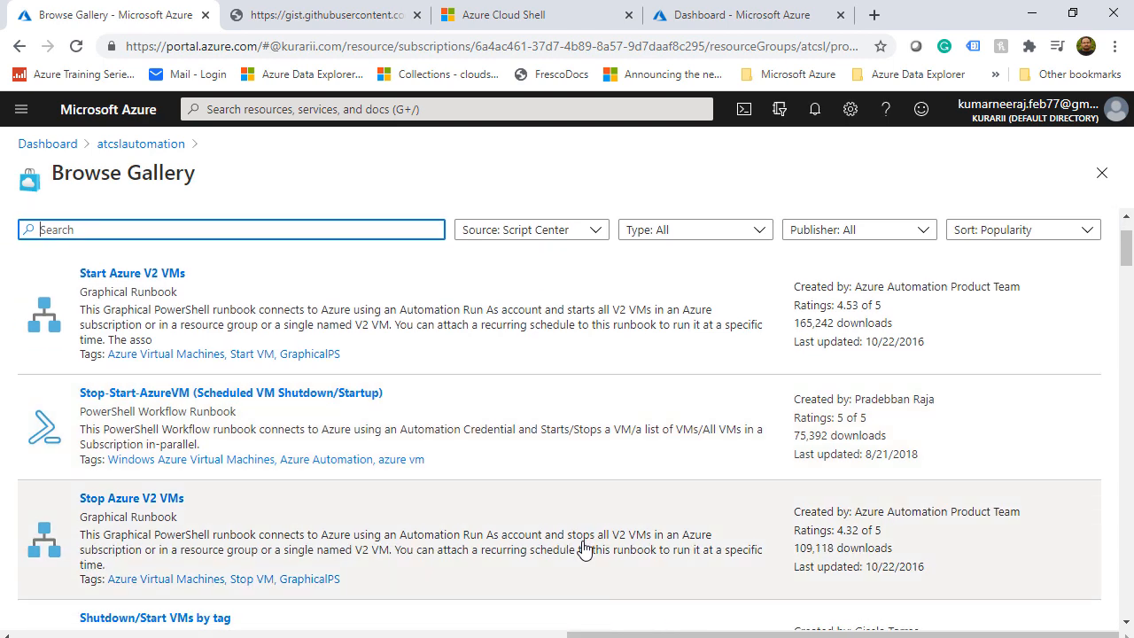
scroll(584, 549, "down", 1)
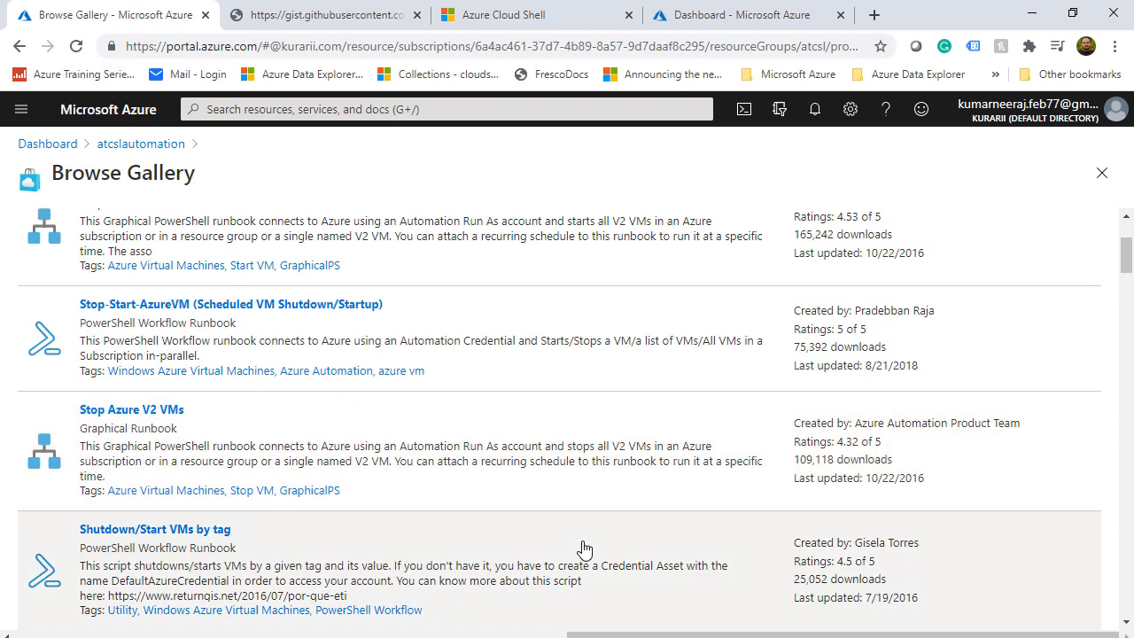
scroll(585, 549, "down", 3)
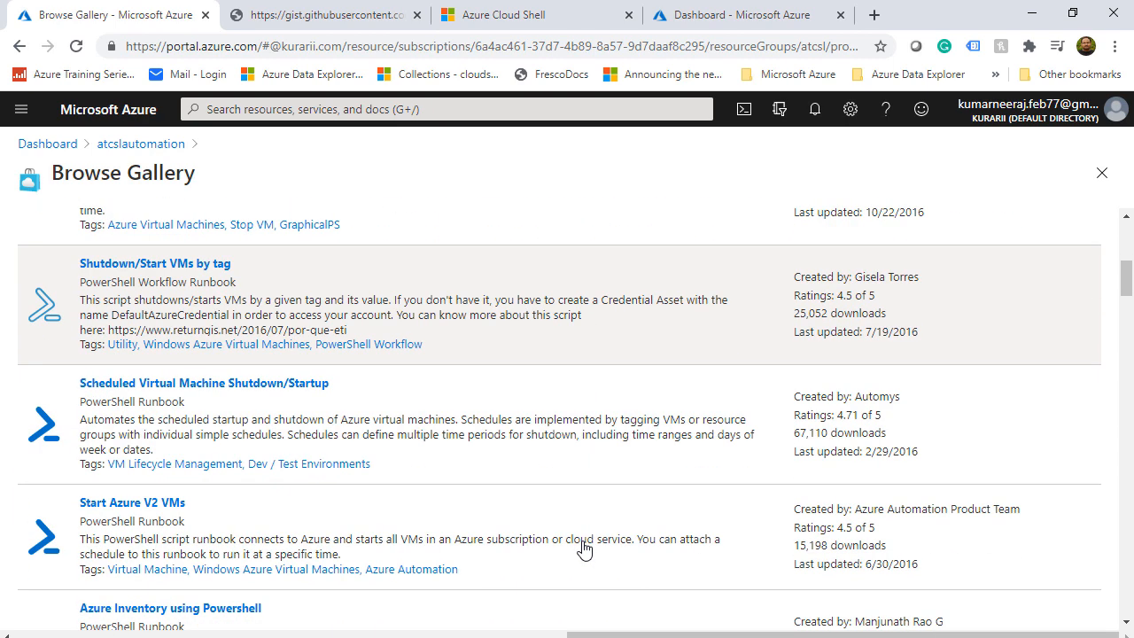
scroll(584, 549, "down", 2)
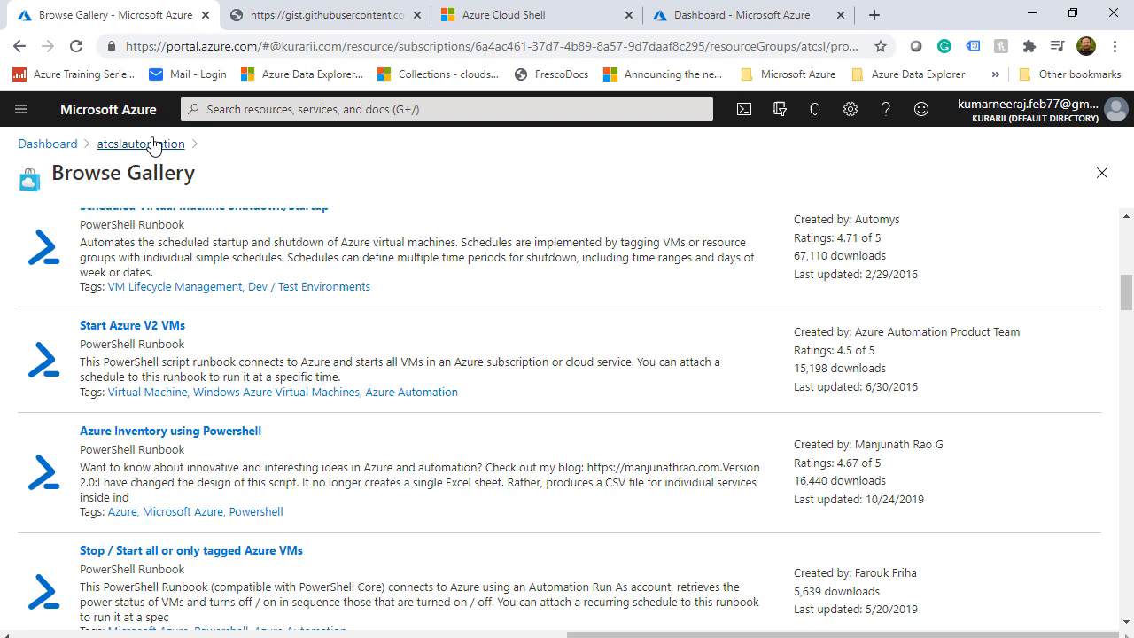
left_click(152, 144)
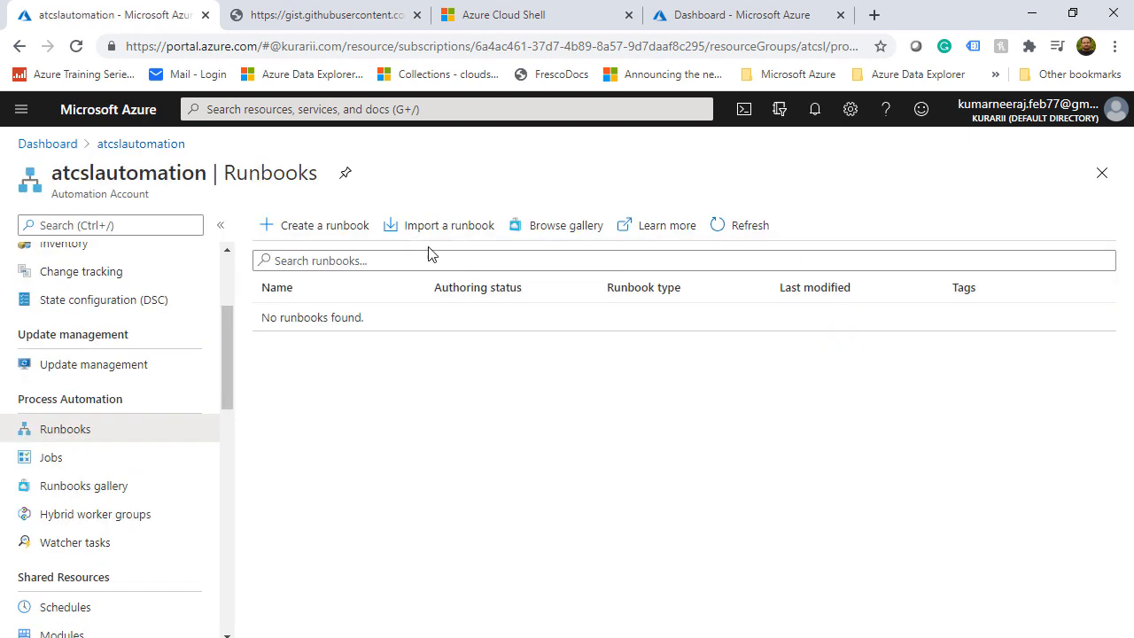
Create a runbook named ImportWatcherRunbook with runbook type PowerShell
left_click(296, 225)
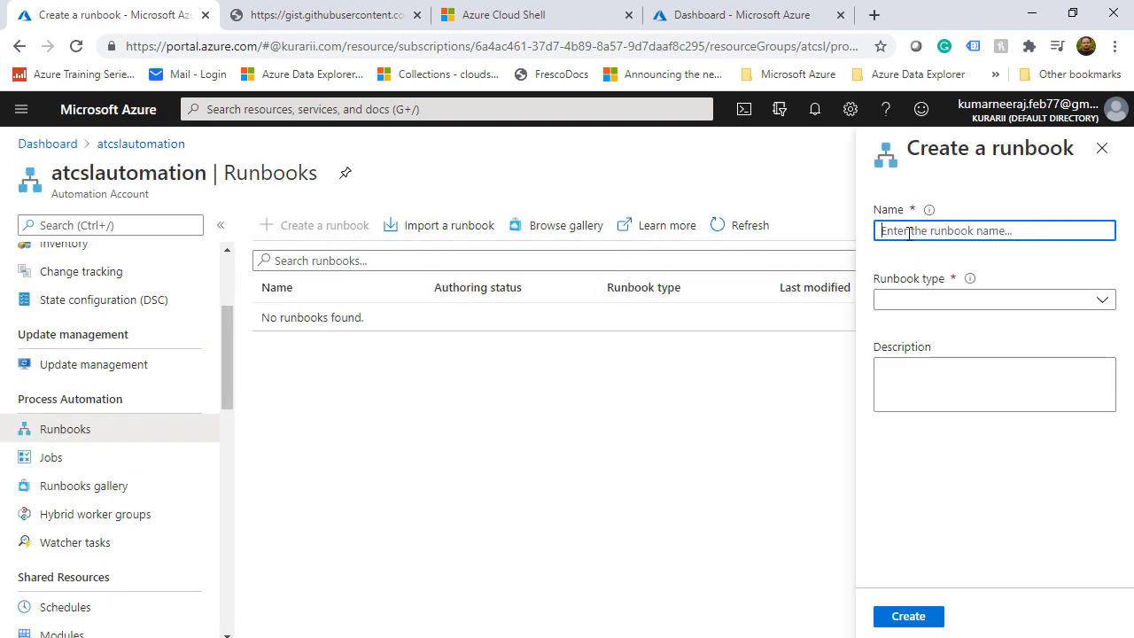
type("ImportWatcher")
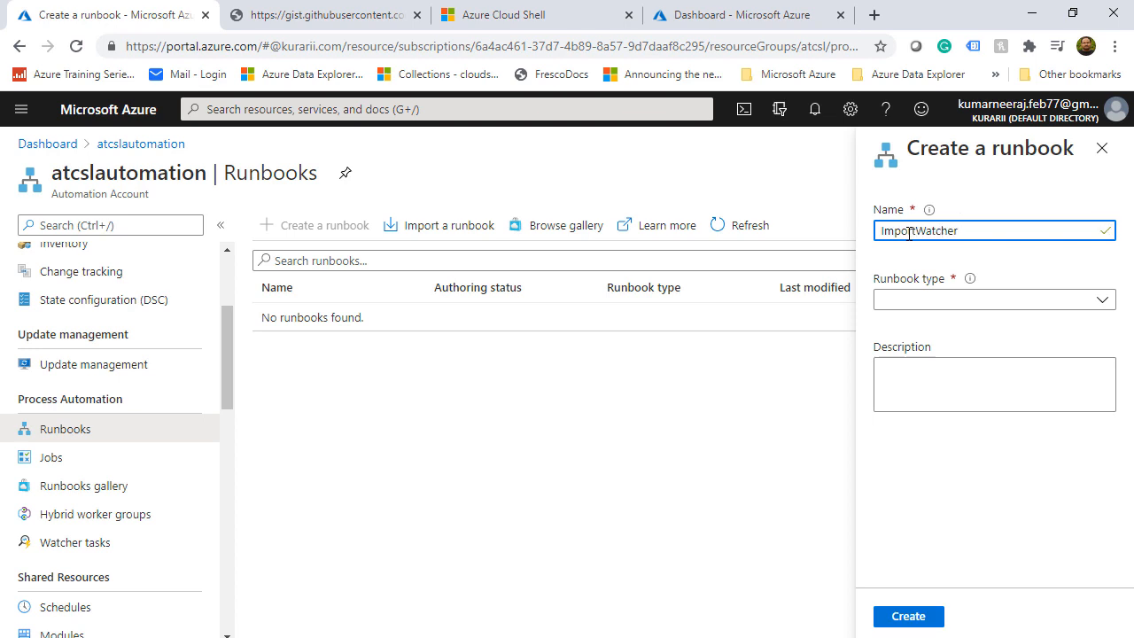
type("Runbook")
left_click(1100, 302)
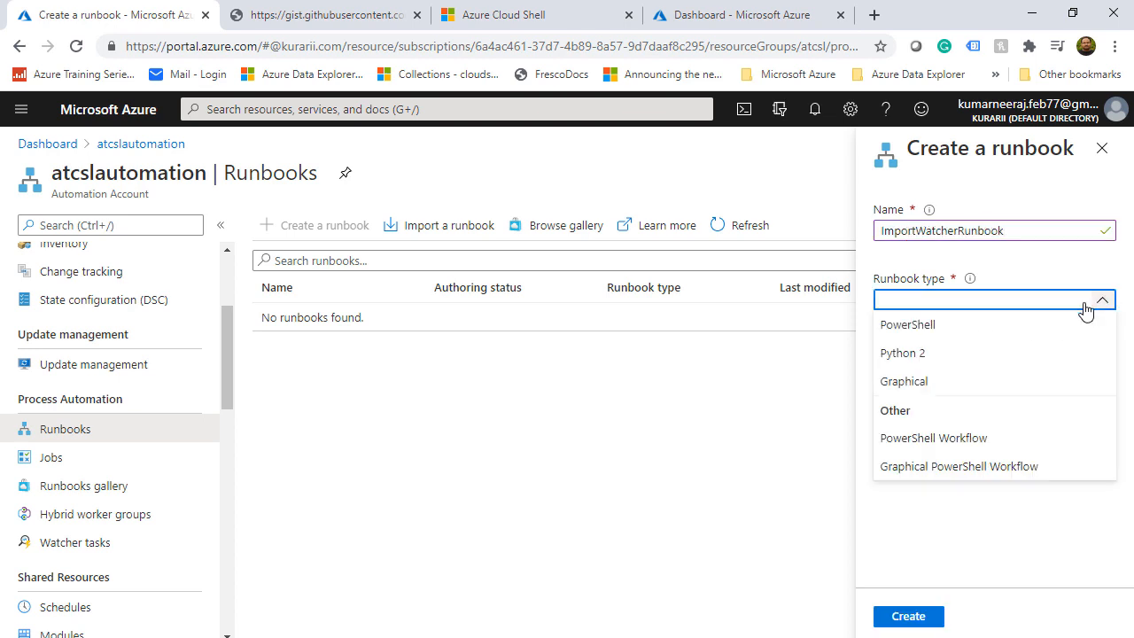
left_click(983, 325)
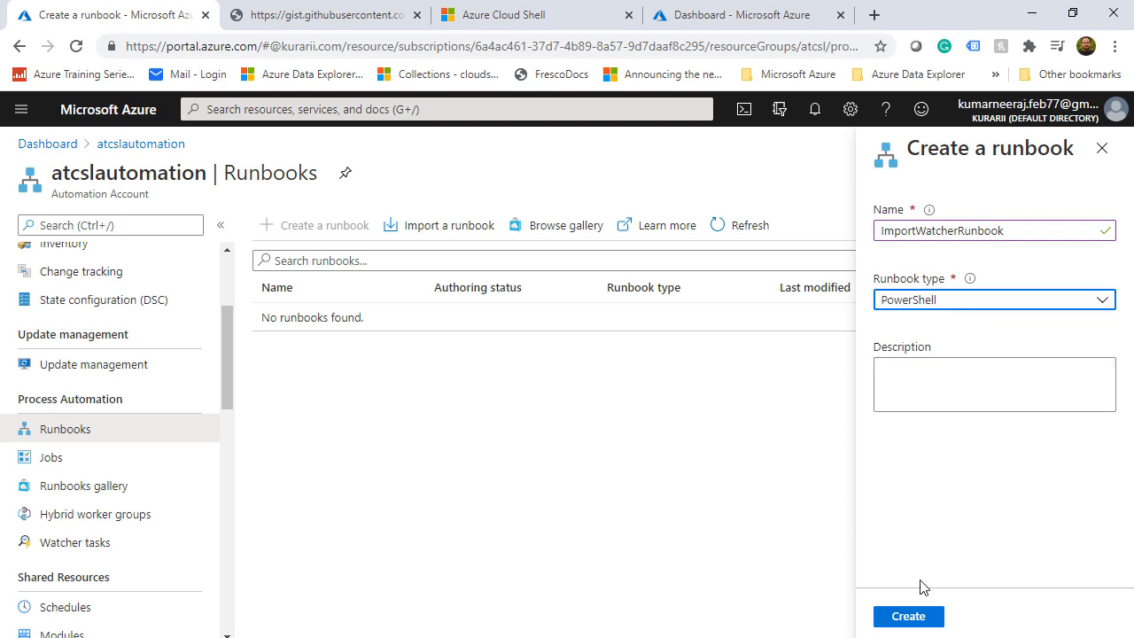
left_click(908, 620)
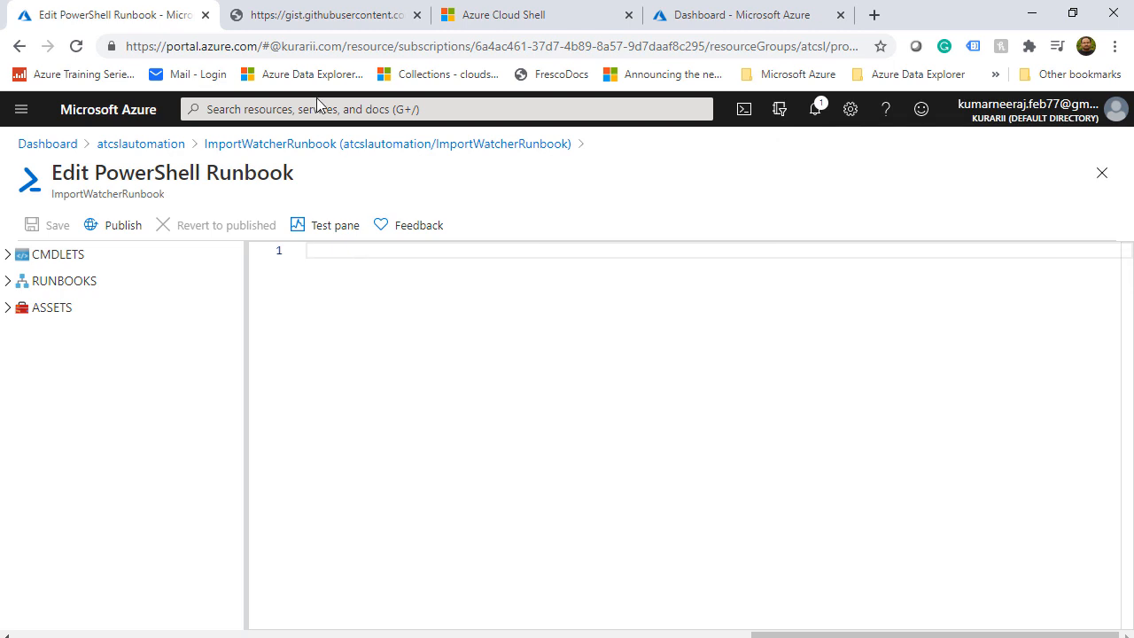
Open the raw view of the InitiateWatcherProcess.ps1 gist from the author's gist list
left_click(316, 14)
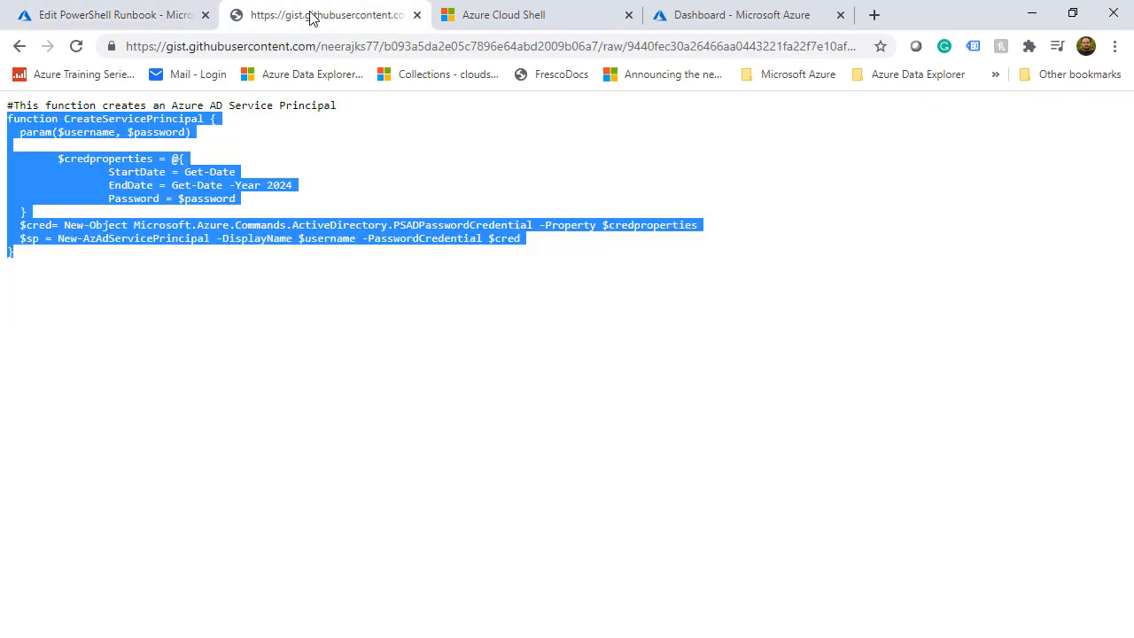
left_click(19, 46)
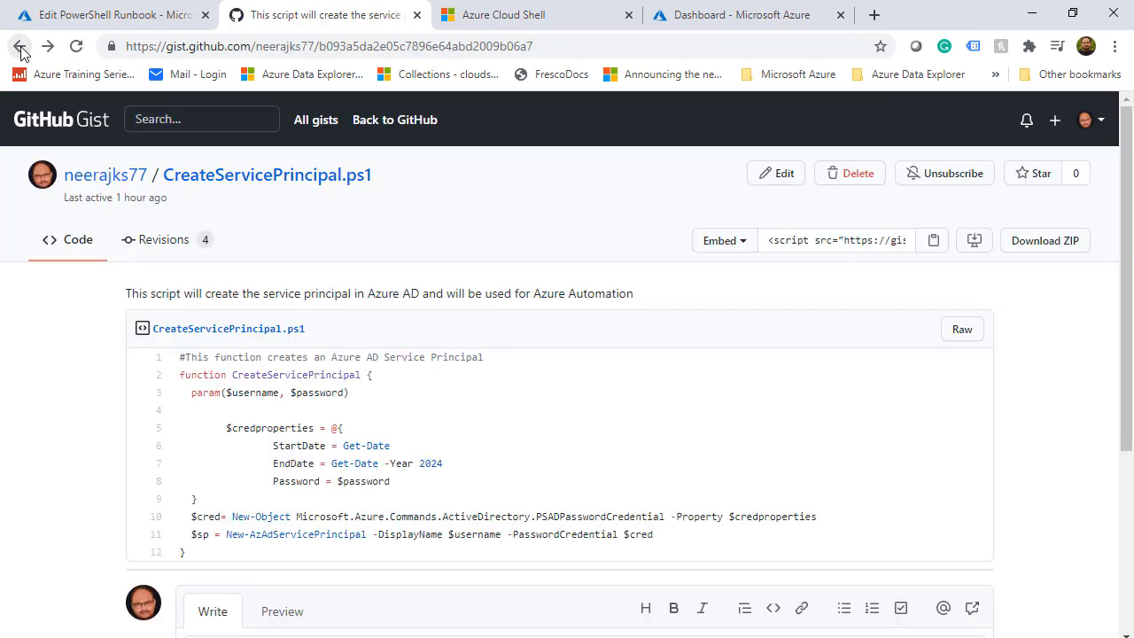
left_click(107, 175)
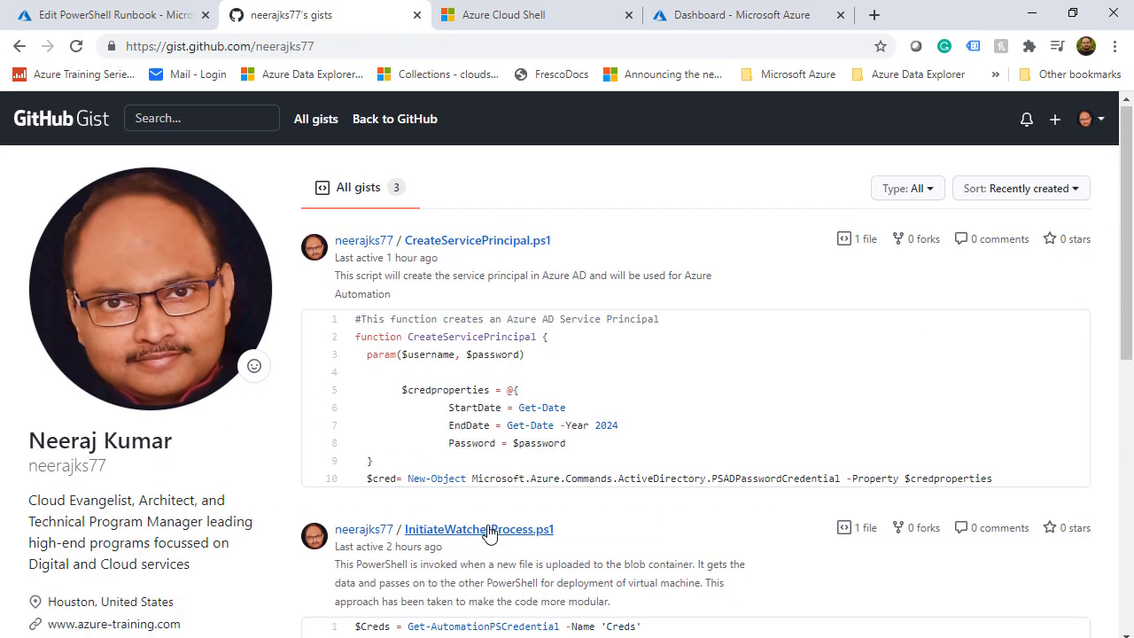
scroll(489, 533, "down", 3)
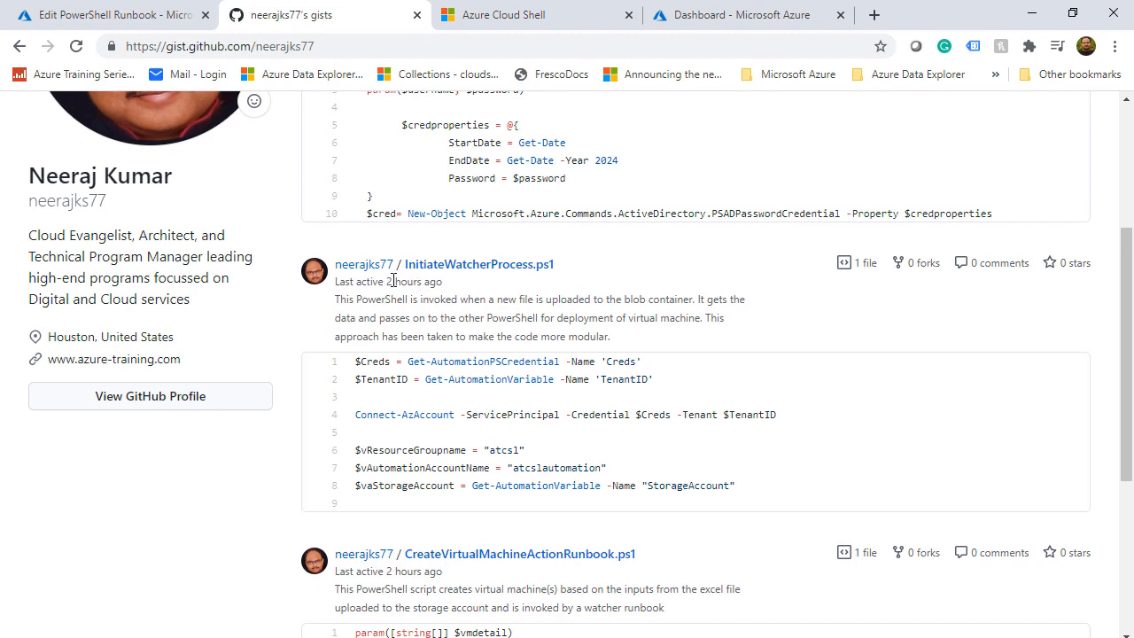
left_click(635, 392)
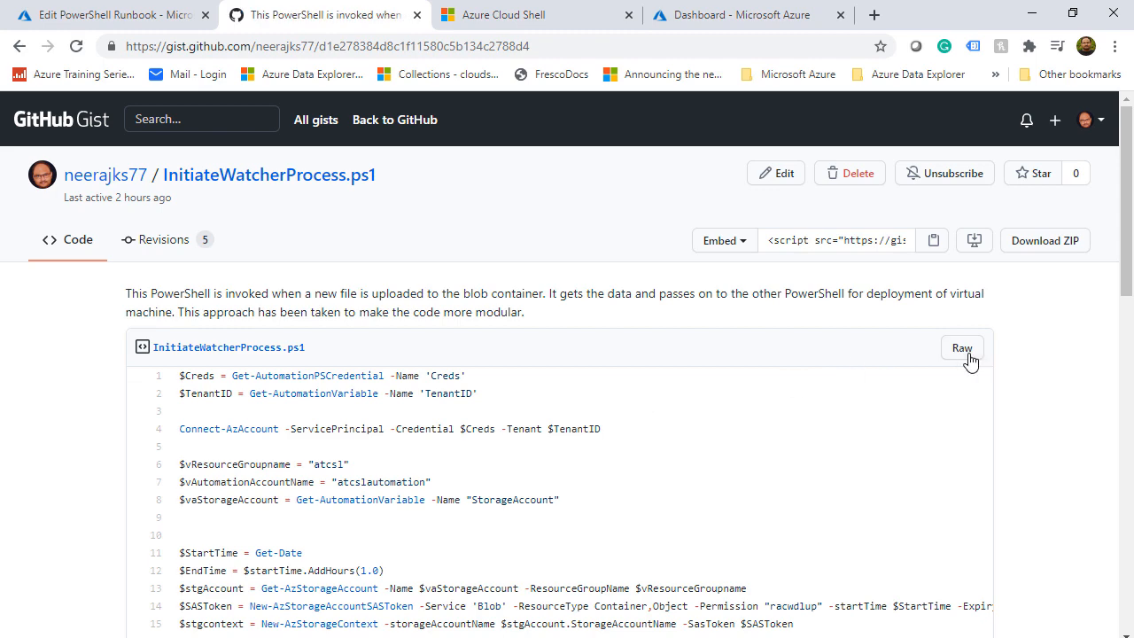
left_click(964, 348)
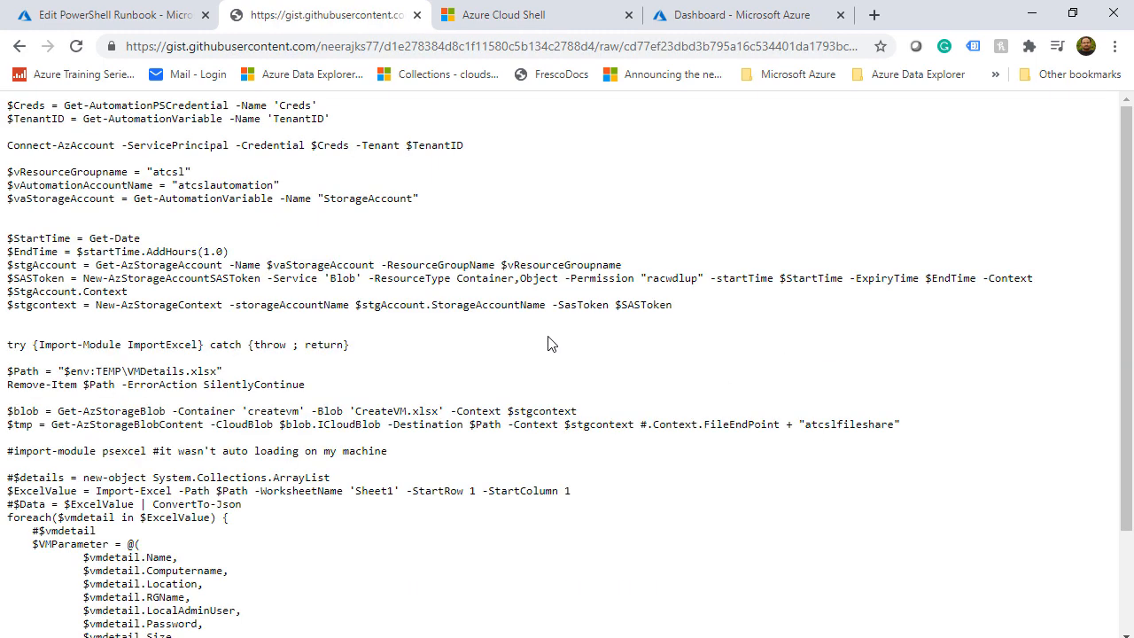
Copy the entire raw script and paste it into the ImportWatcherRunbook editor
key("ctrl+a")
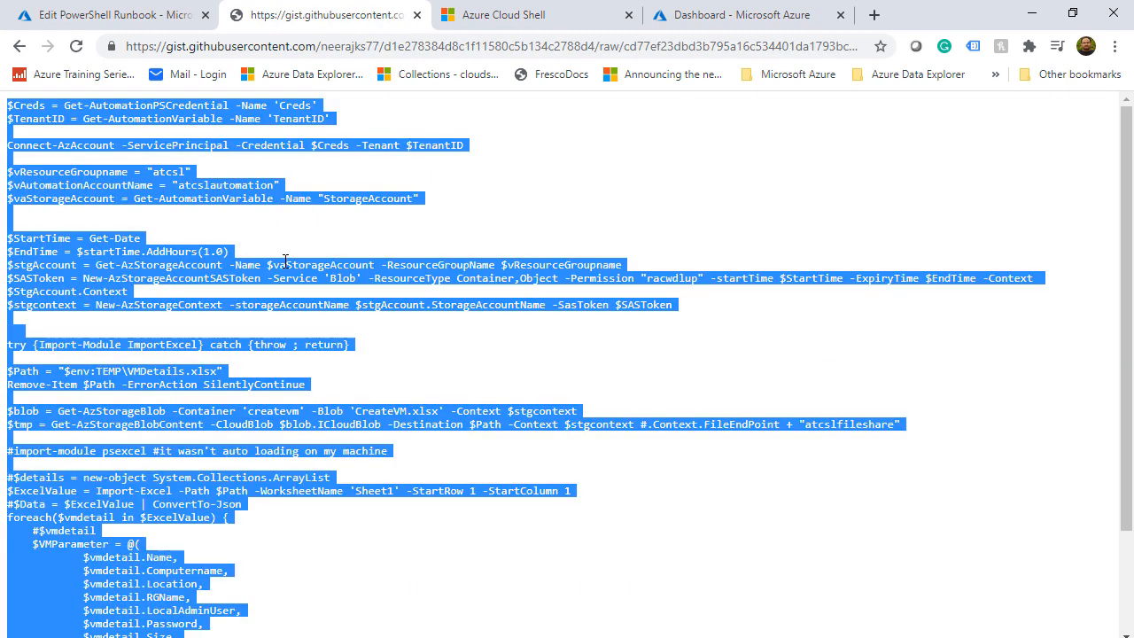
key("ctrl+c")
key("ctrl+1")
key("ctrl+v")
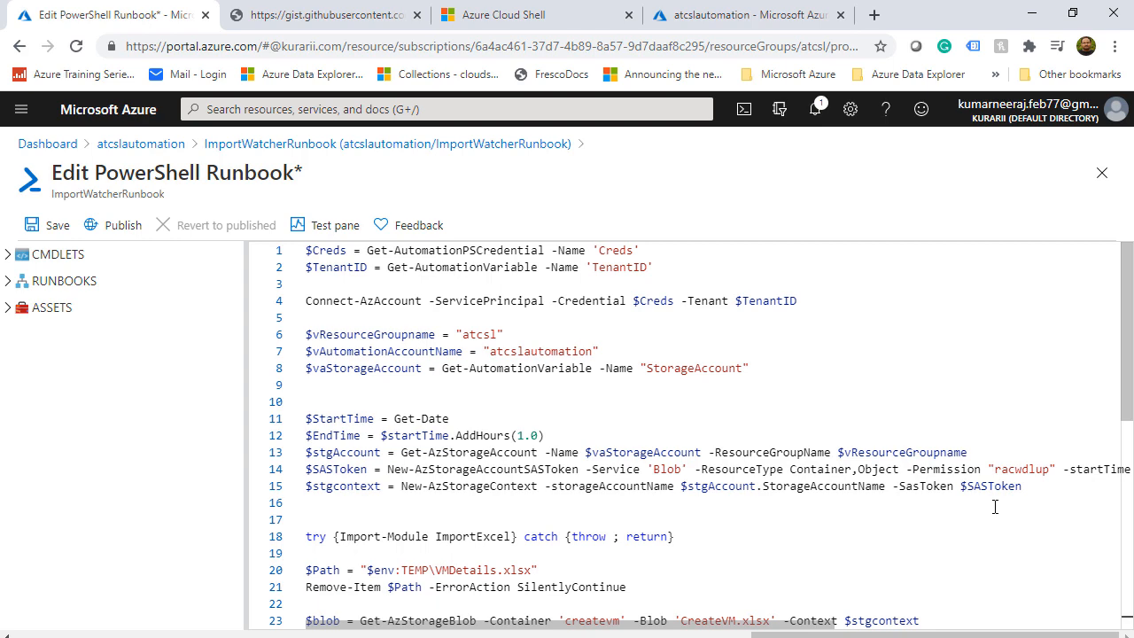
scroll(994, 506, "down", 4)
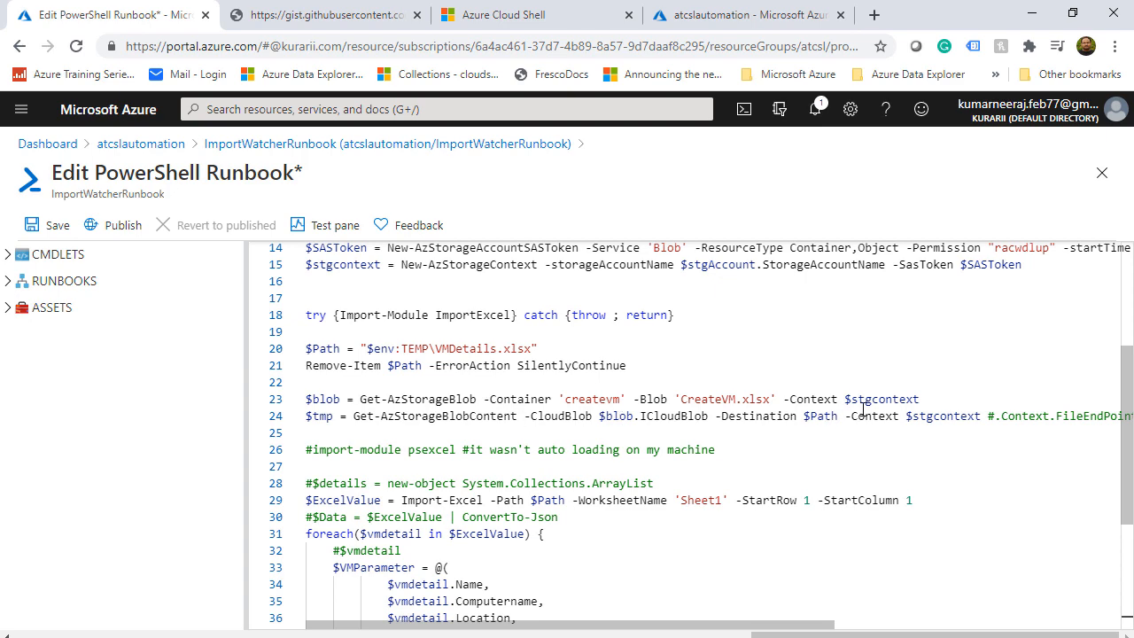
scroll(687, 445, "down", 2)
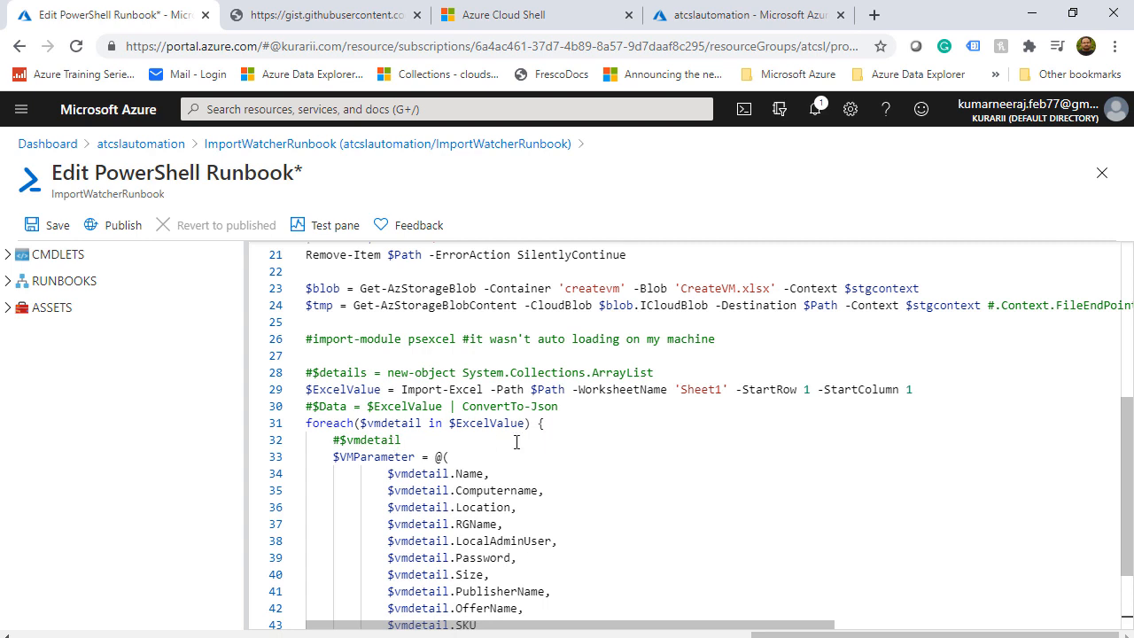
scroll(516, 441, "down", 2)
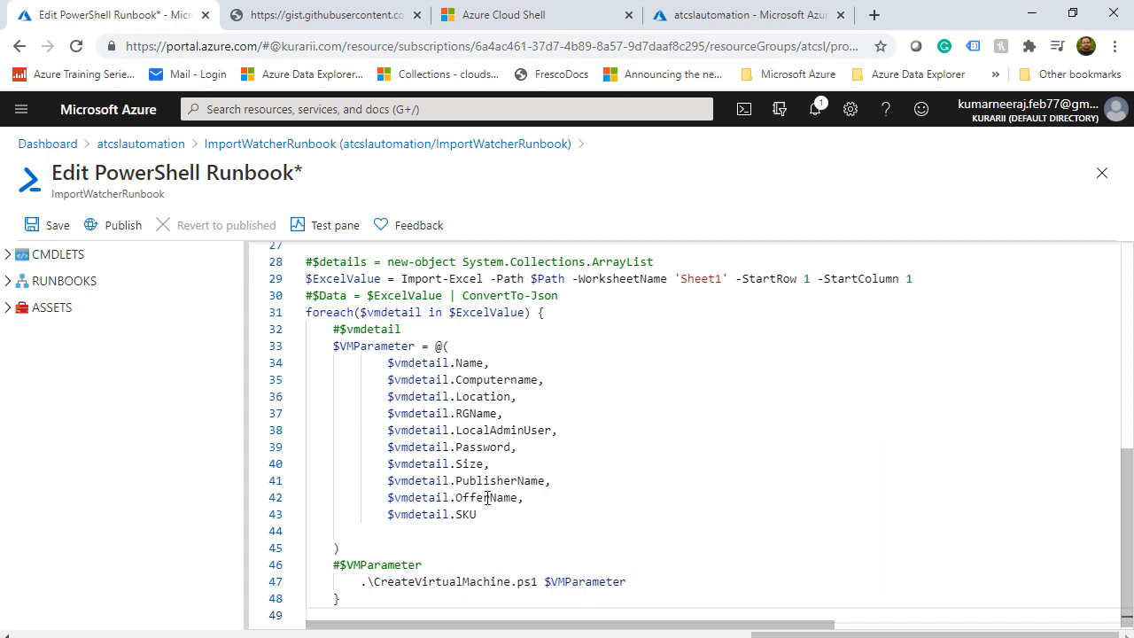
scroll(691, 514, "down", 1)
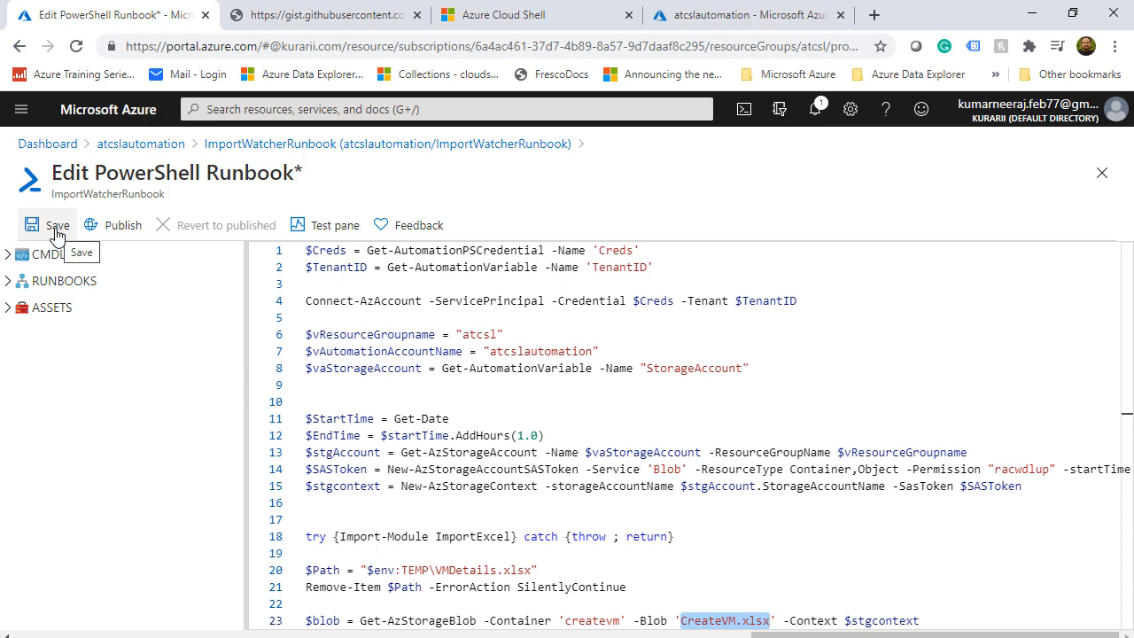
Save and publish ImportWatcherRunbook, confirming the replacement, then return to the atcslautomation tab
left_click(55, 228)
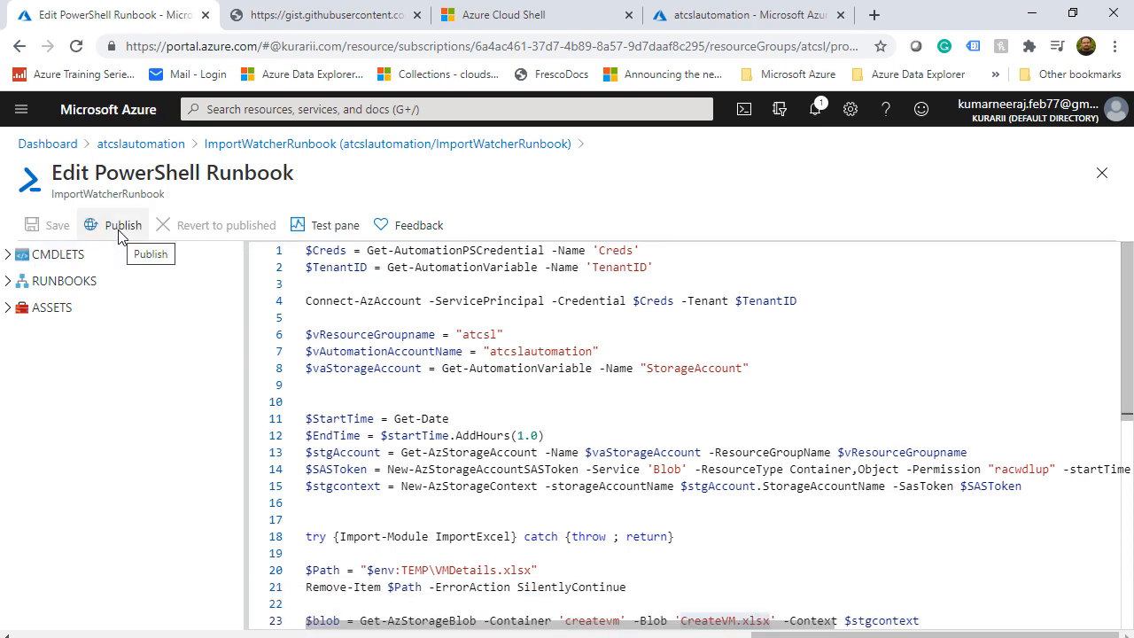
left_click(123, 227)
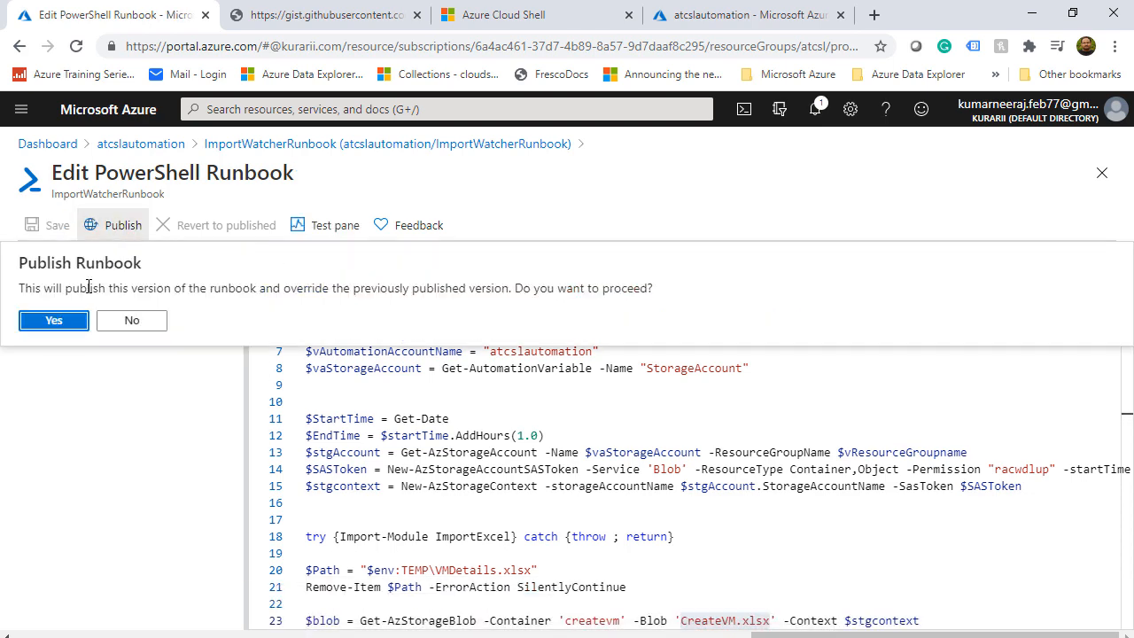
left_click(55, 320)
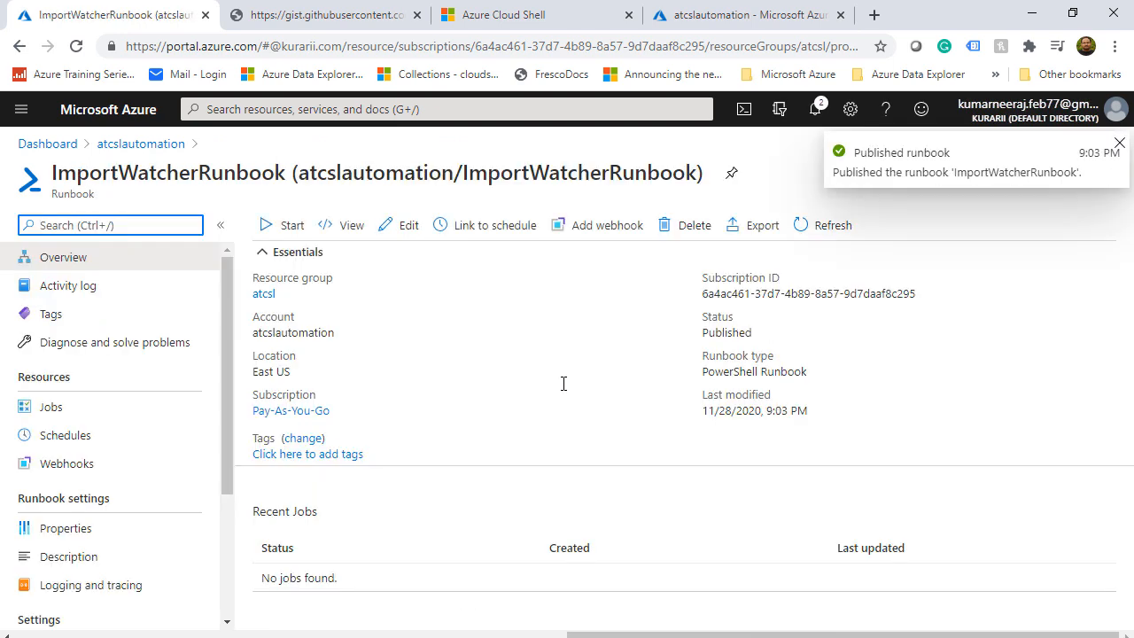
left_click(705, 21)
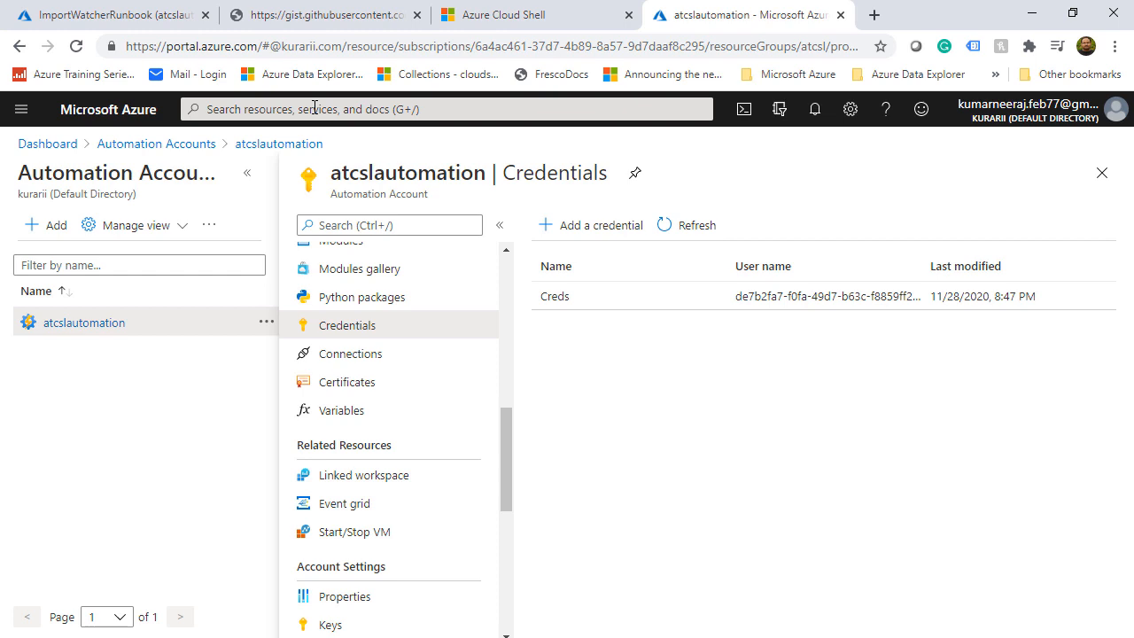
Show the role assignments under Access control (IAM) for the Pay-As-You-Go subscription
left_click(314, 107)
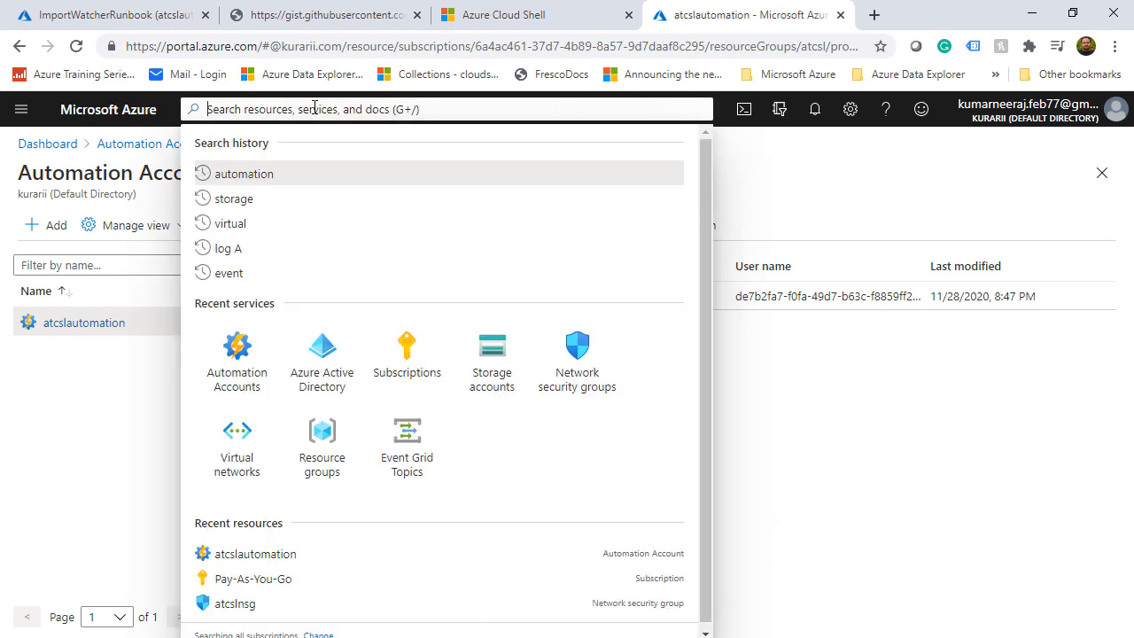
left_click(403, 350)
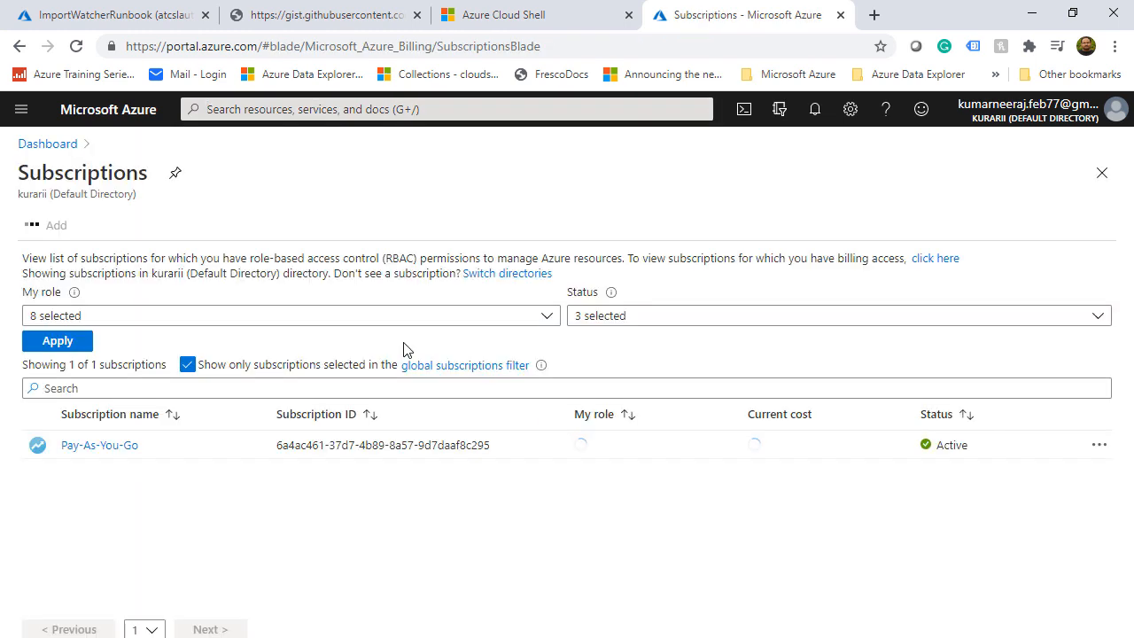
left_click(64, 448)
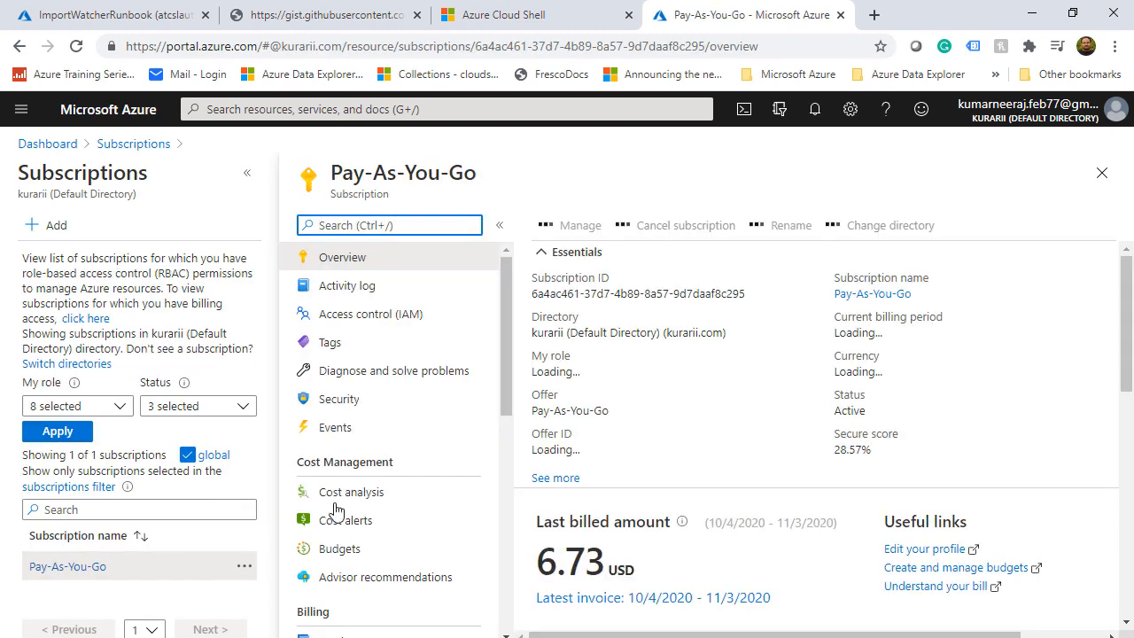
left_click(365, 315)
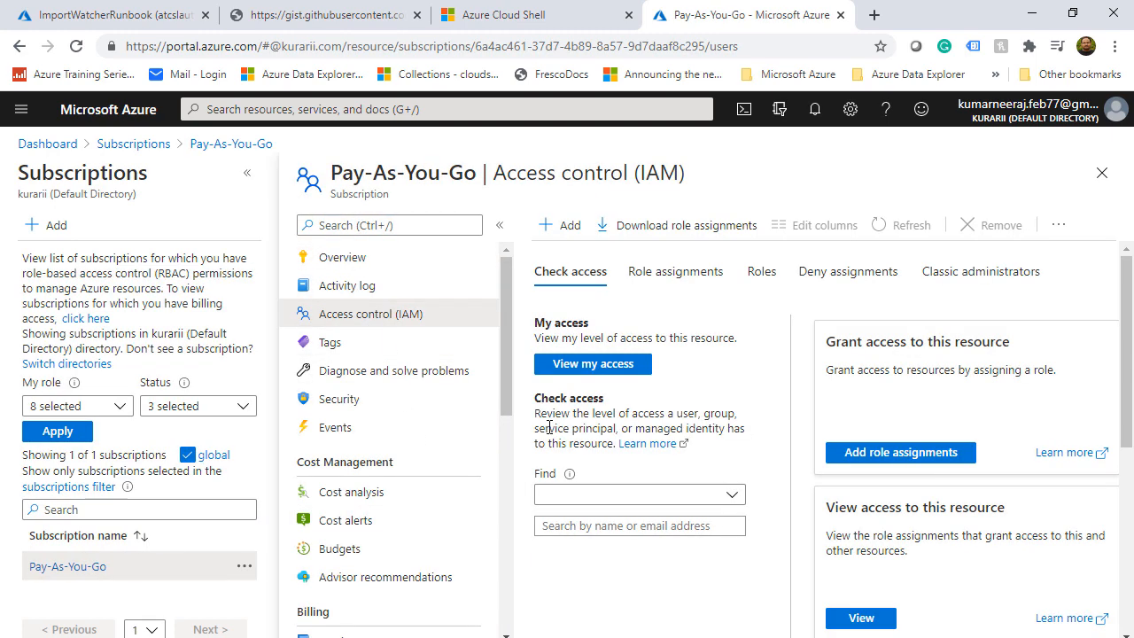
left_click(681, 285)
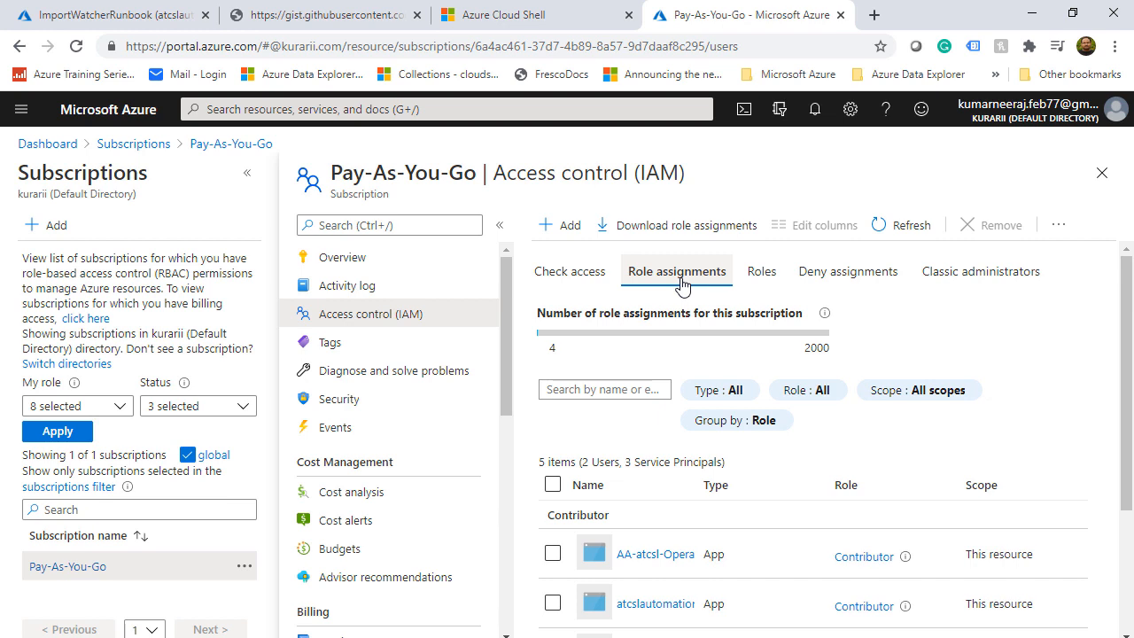
Add a Contributor role assignment for member SPAutomation and save it
left_click(569, 232)
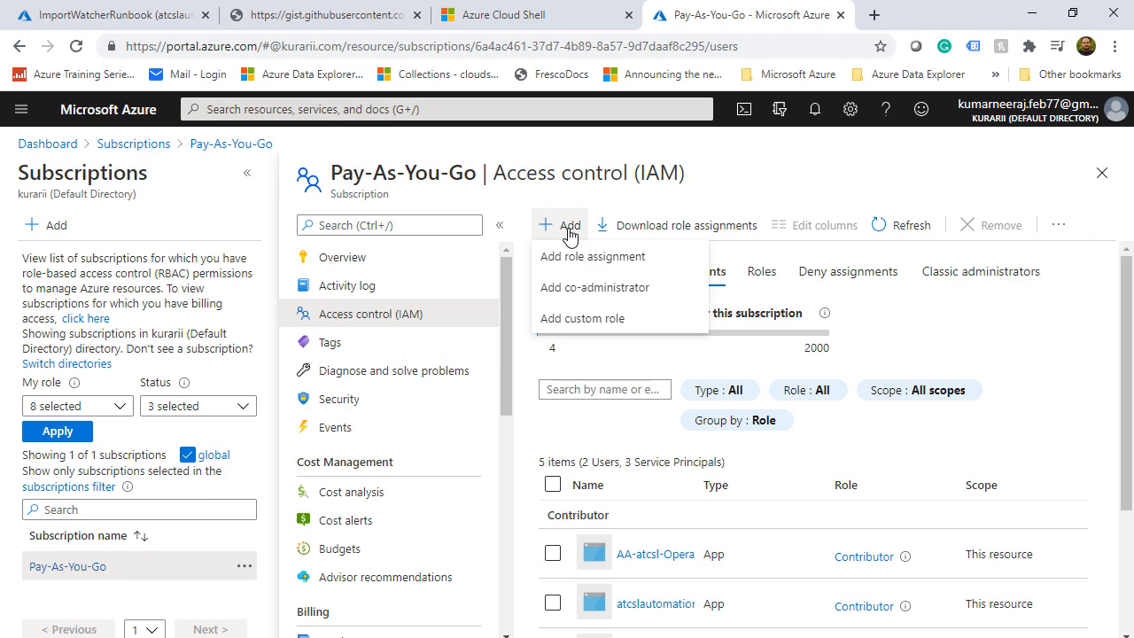
left_click(585, 256)
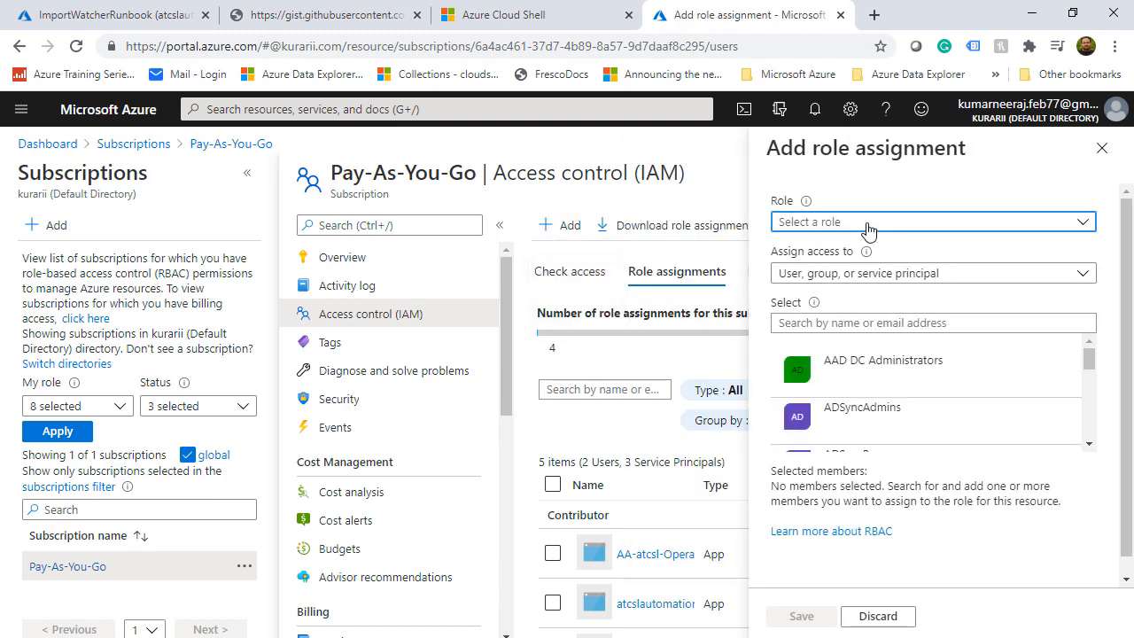
left_click(867, 230)
left_click(832, 307)
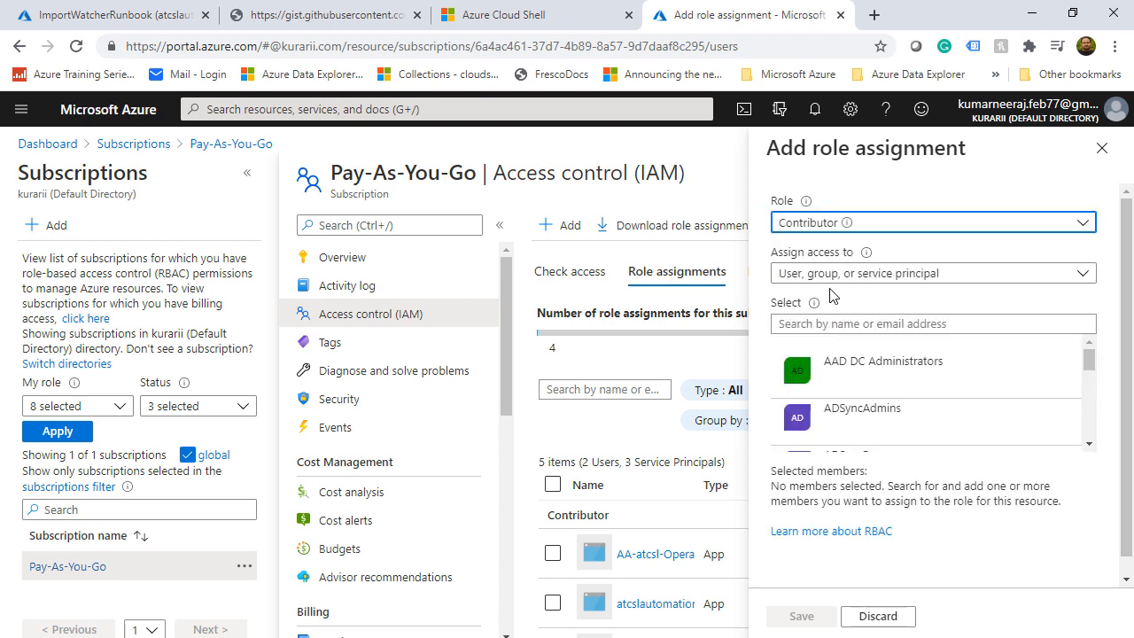
left_click(839, 326)
type("SPAu")
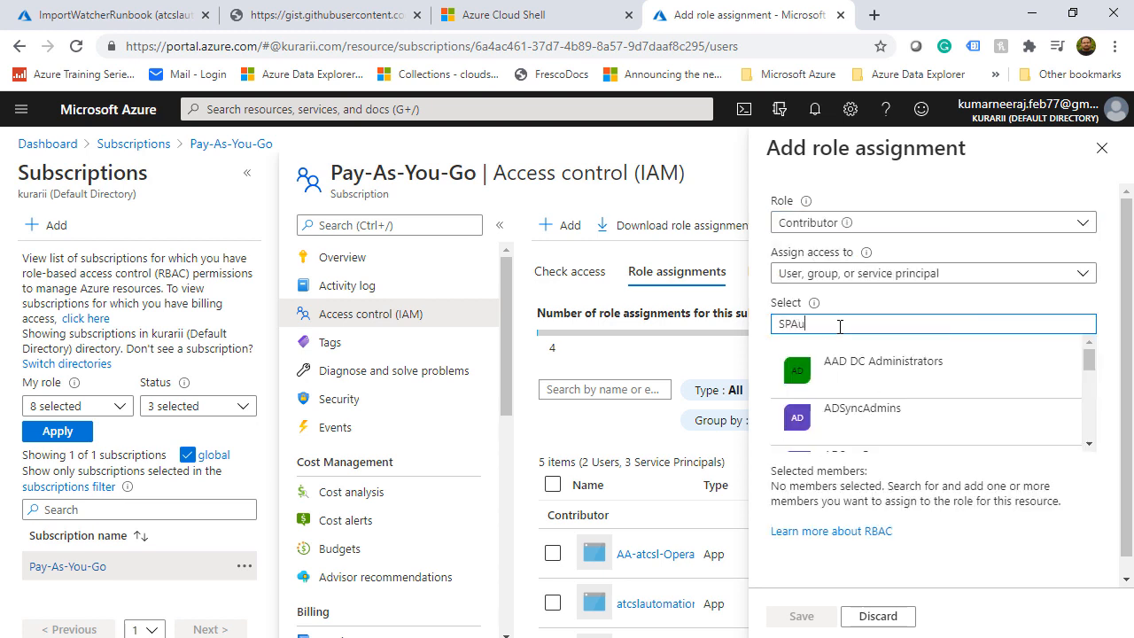
type("tomation")
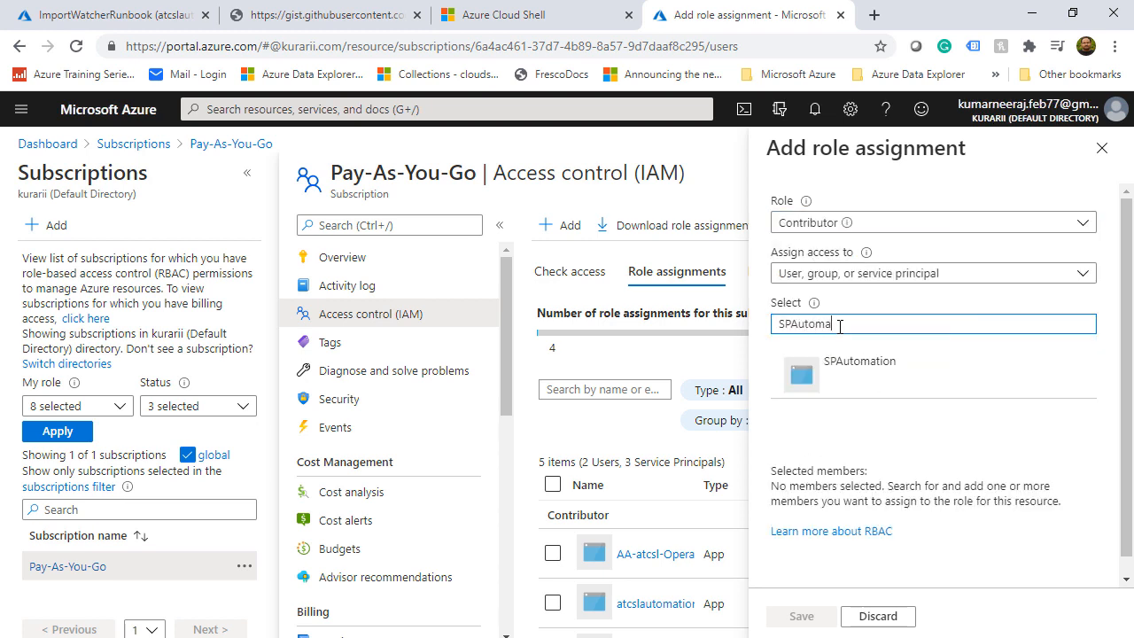
left_click(850, 372)
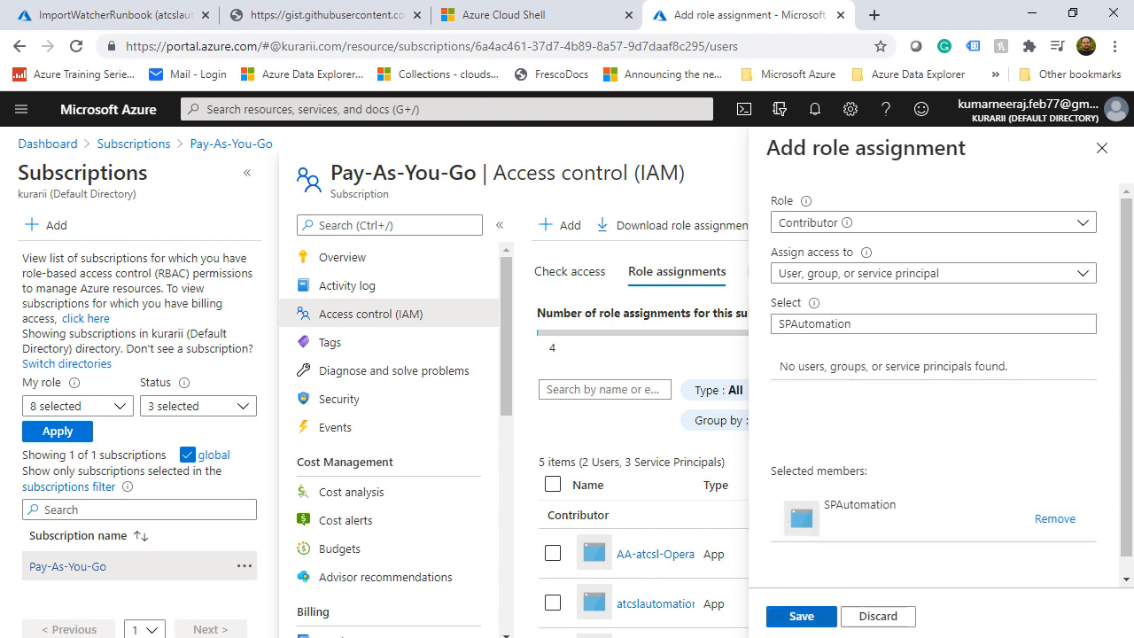
left_click(801, 614)
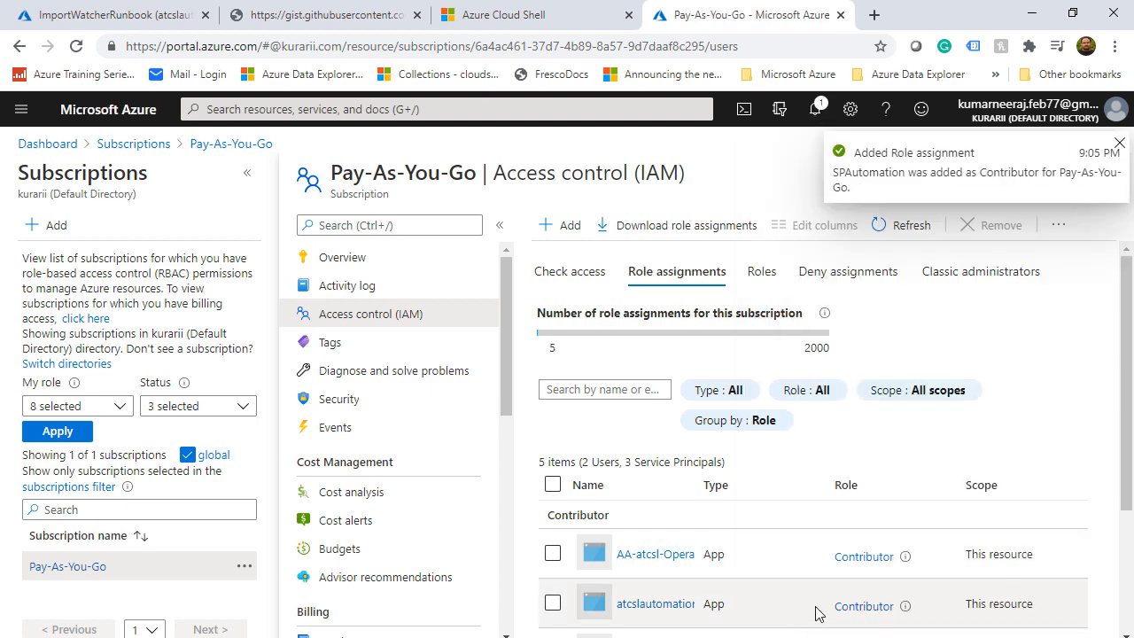
Add a new container named createvm under the atcslstorage account's Containers
left_click(355, 108)
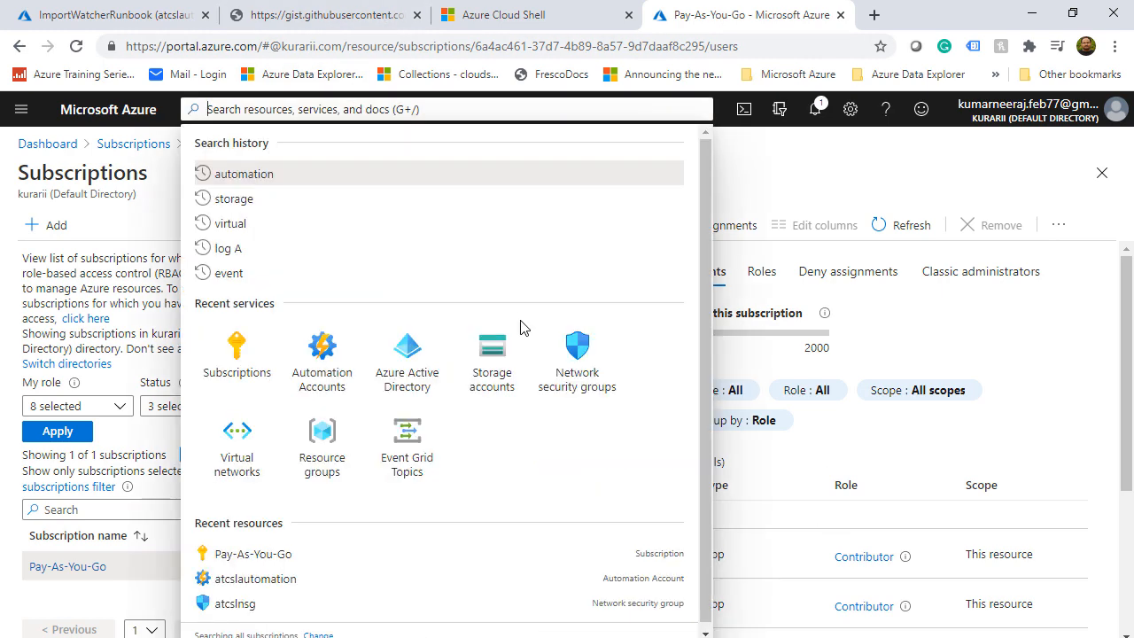
left_click(506, 353)
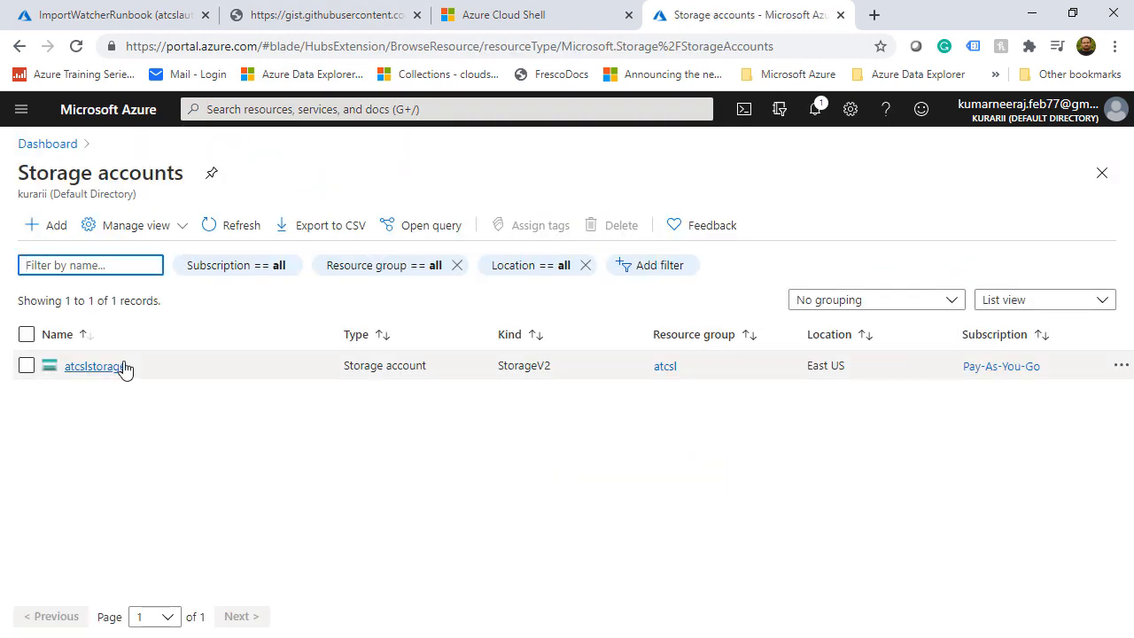
left_click(118, 367)
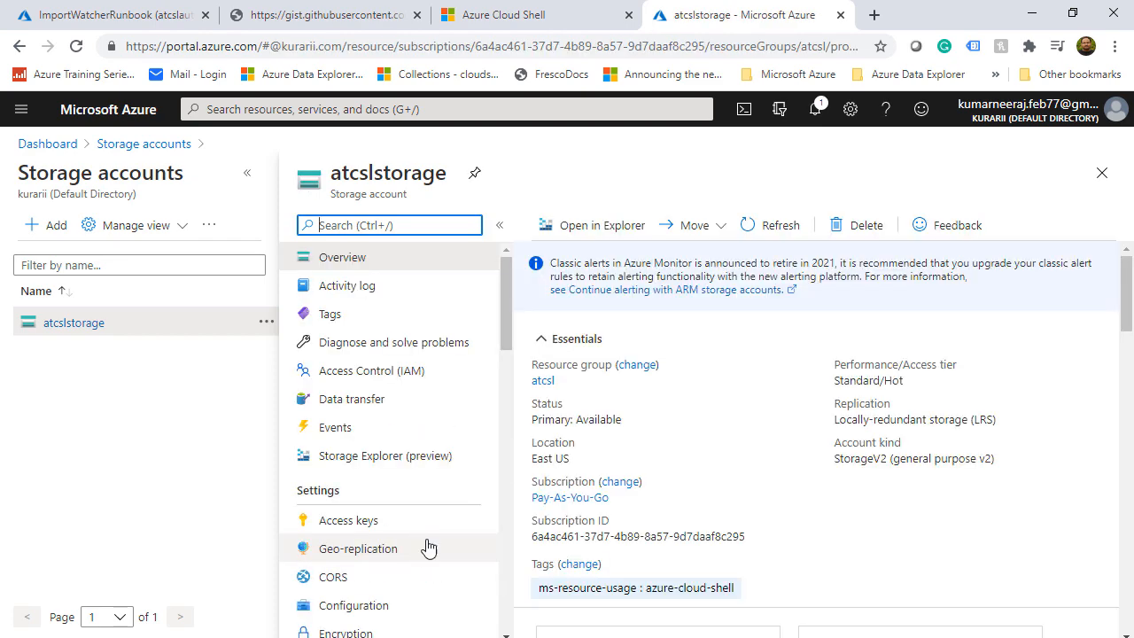
scroll(620, 496, "down", 3)
left_click(636, 488)
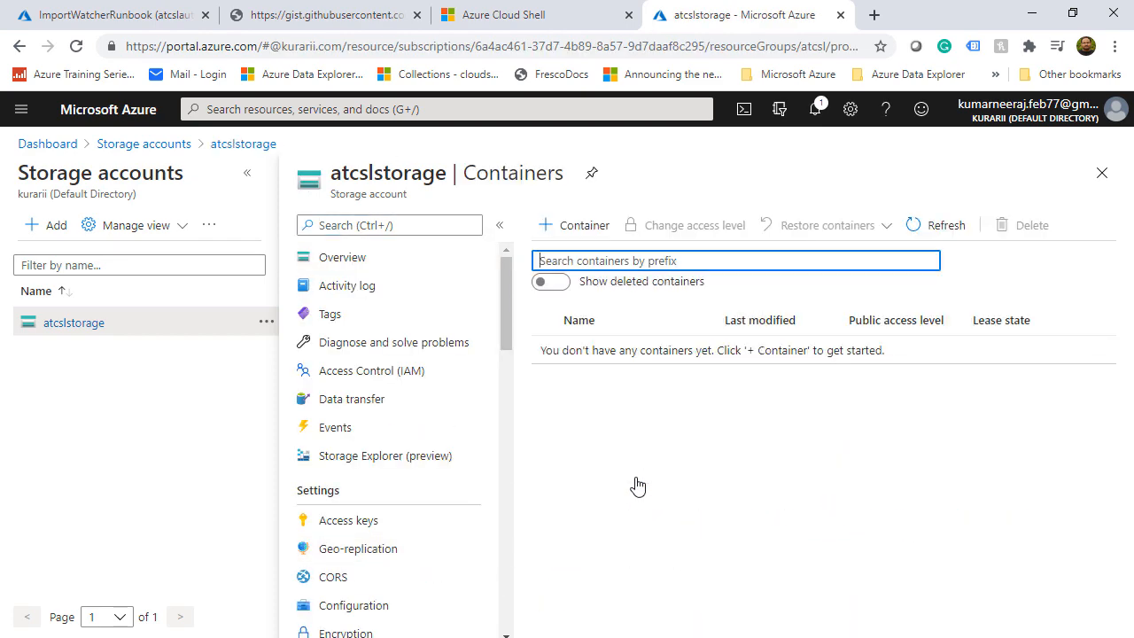
left_click(571, 232)
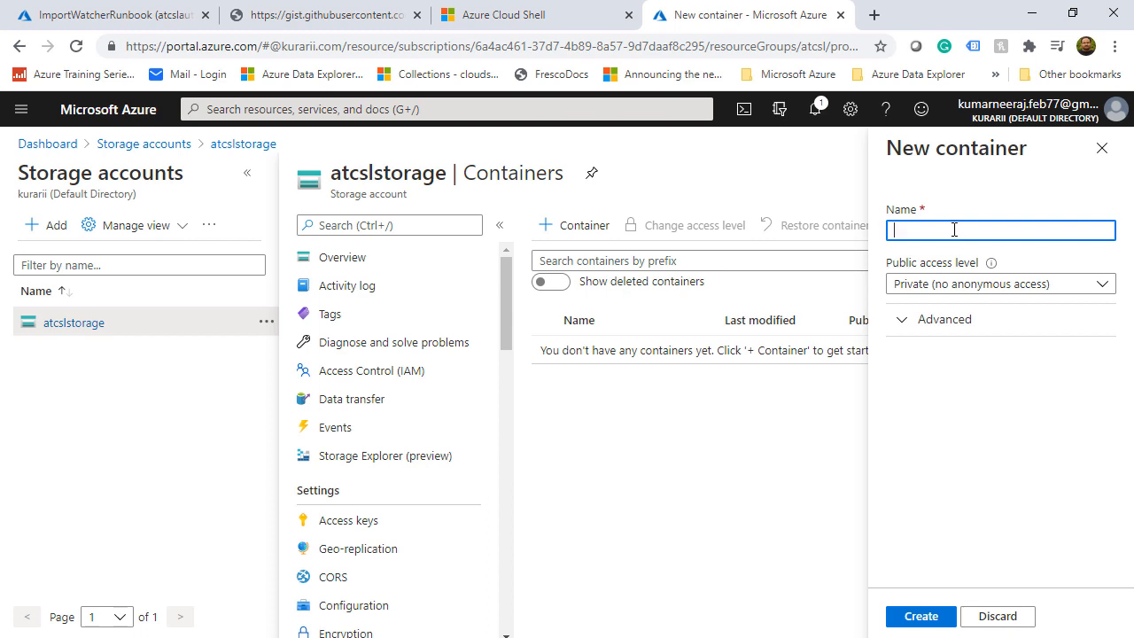
type("createvm")
left_click(922, 615)
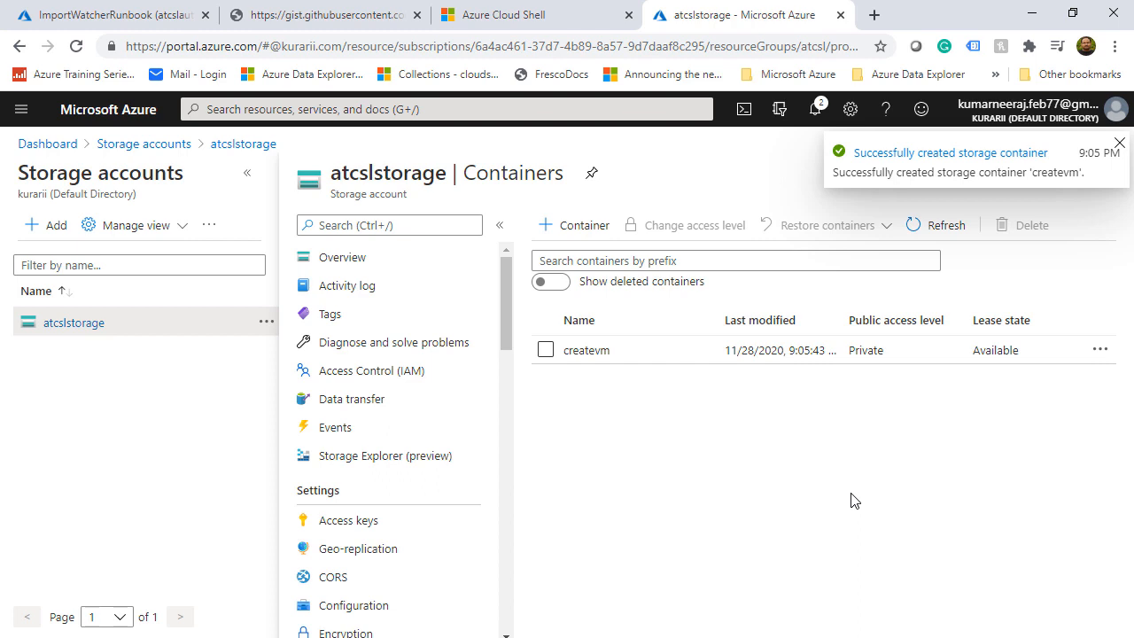
Autofit columns A and B of CreateVM.xlsx so both VM rows show fully, then minimize Excel
left_click(808, 636)
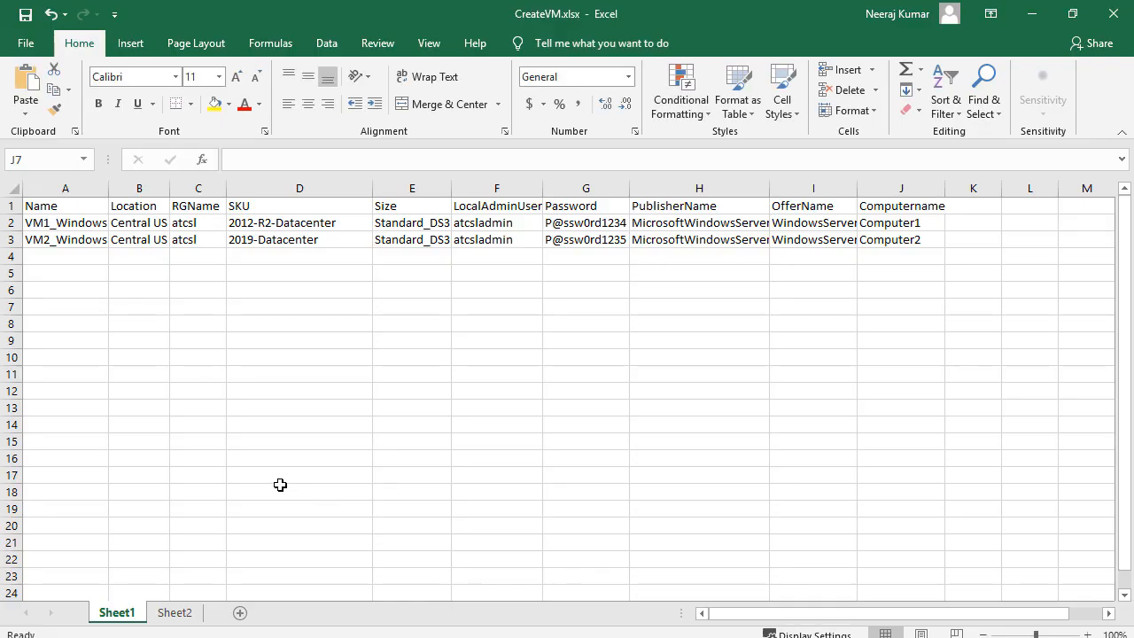
double_click(110, 190)
double_click(172, 186)
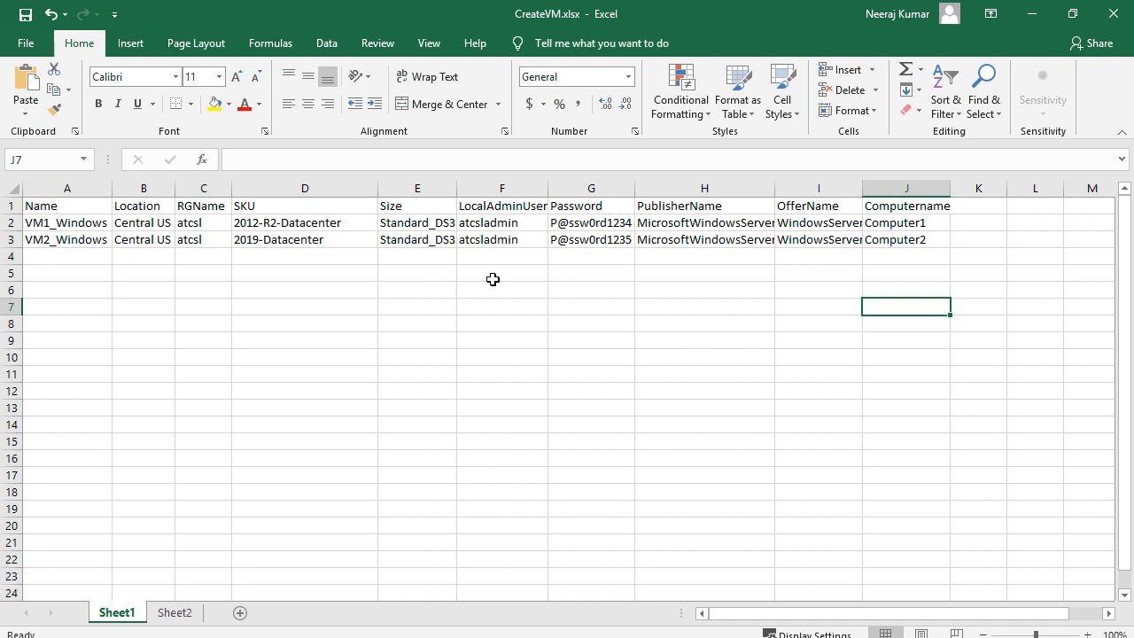
left_click(1031, 14)
Start a new runbook in atcslautomation, named CreateVirtualMachine using the name copied from the gist
left_click(73, 14)
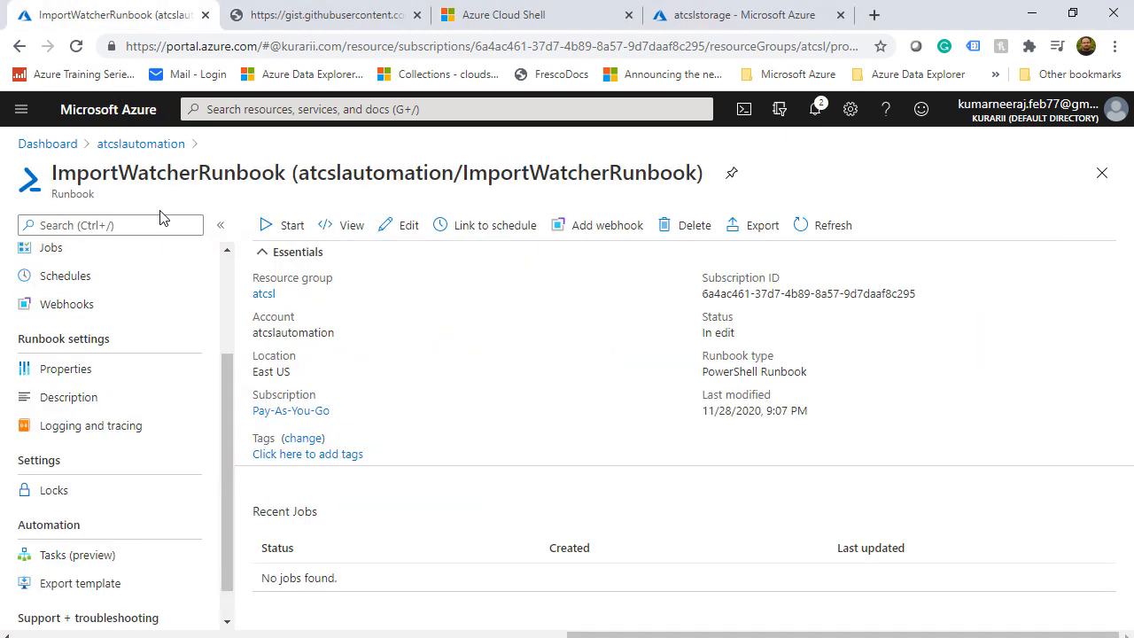
left_click(142, 145)
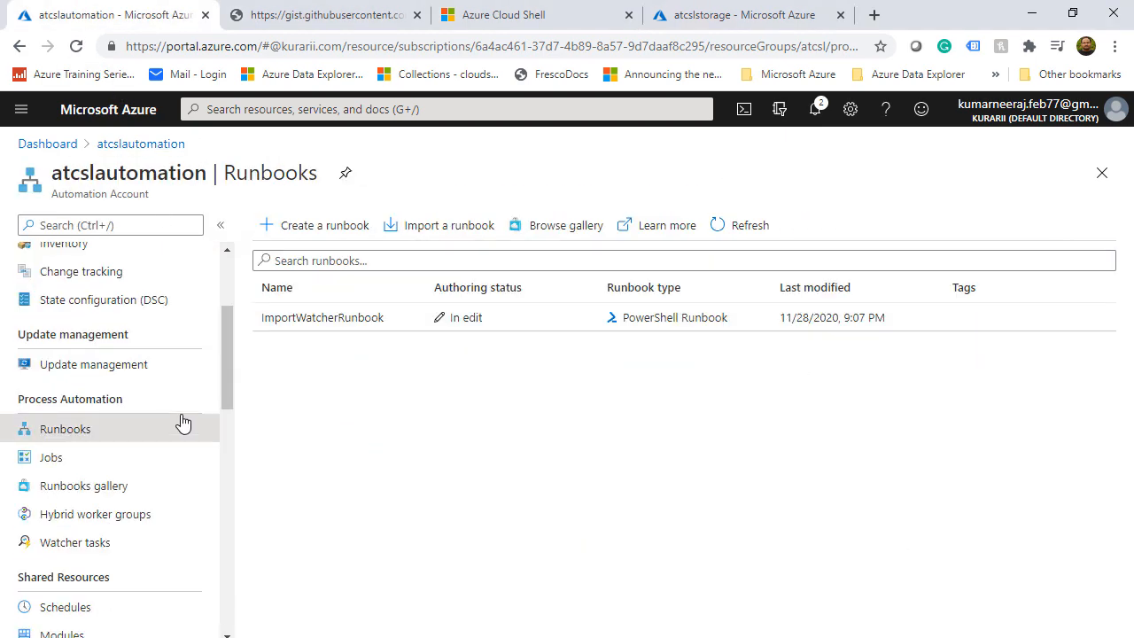
left_click(306, 229)
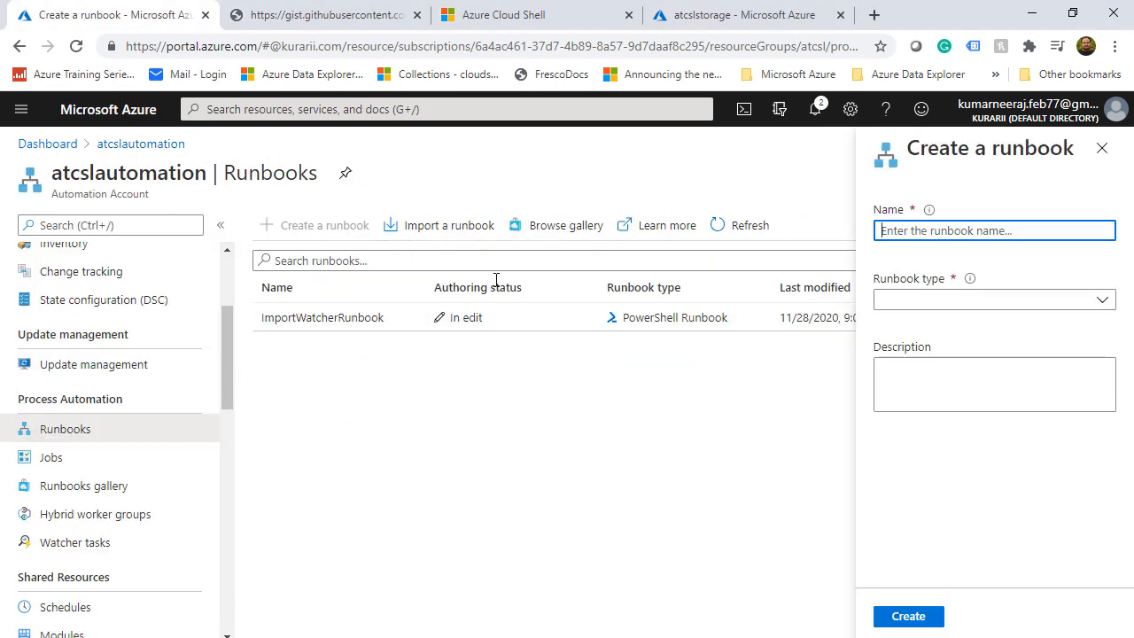
left_click(303, 18)
scroll(346, 453, "down", 3)
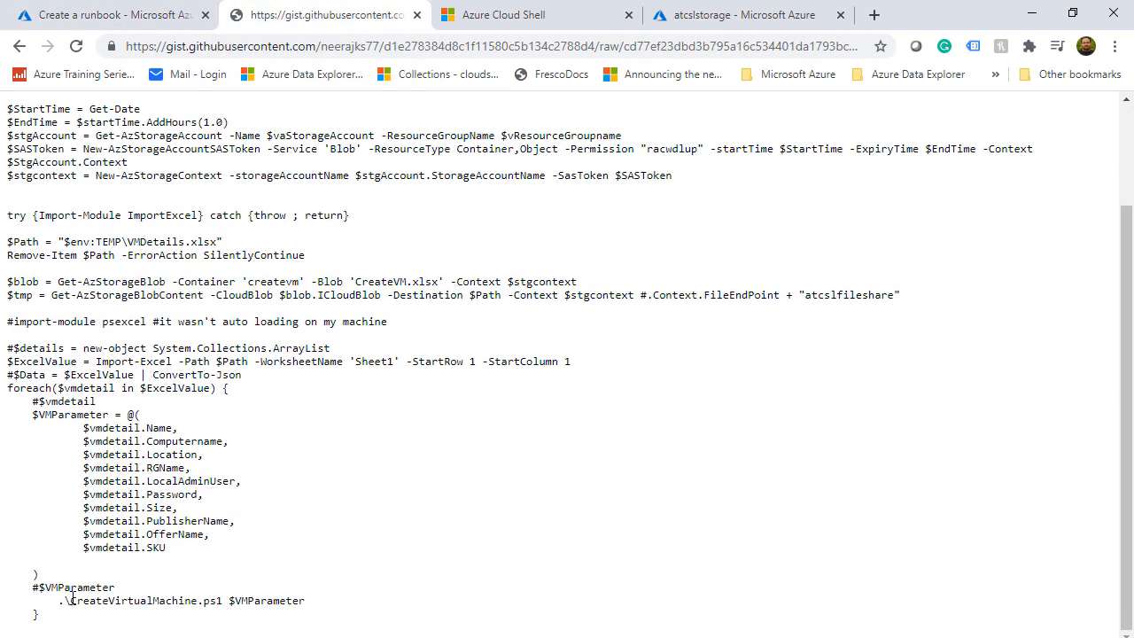
left_click_drag(69, 600, 201, 604)
key("ctrl+c")
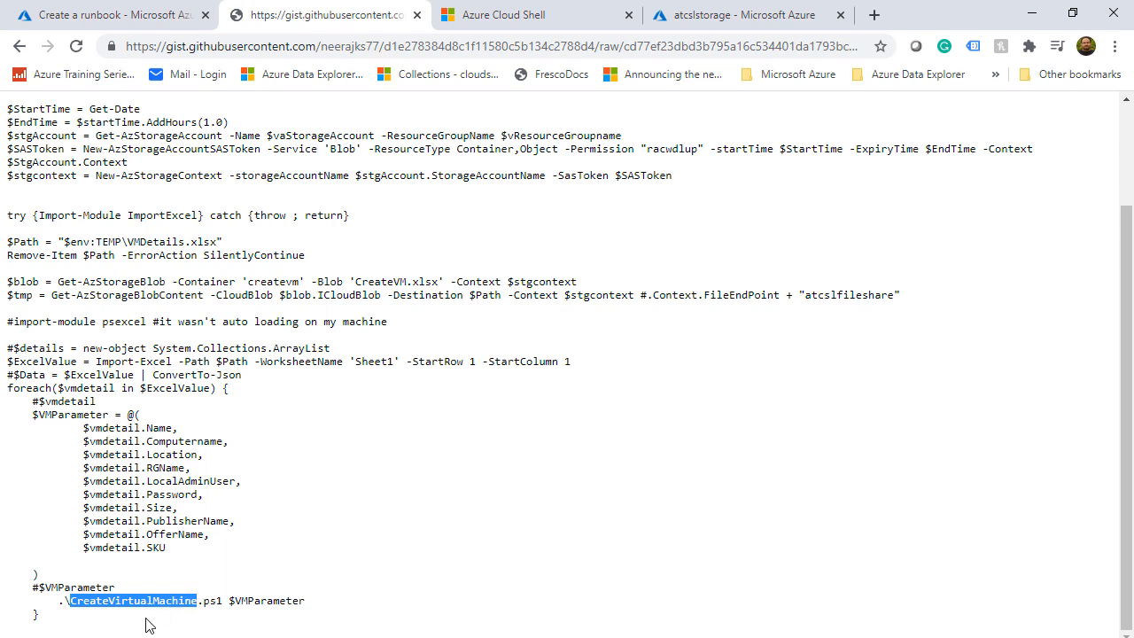
left_click(128, 15)
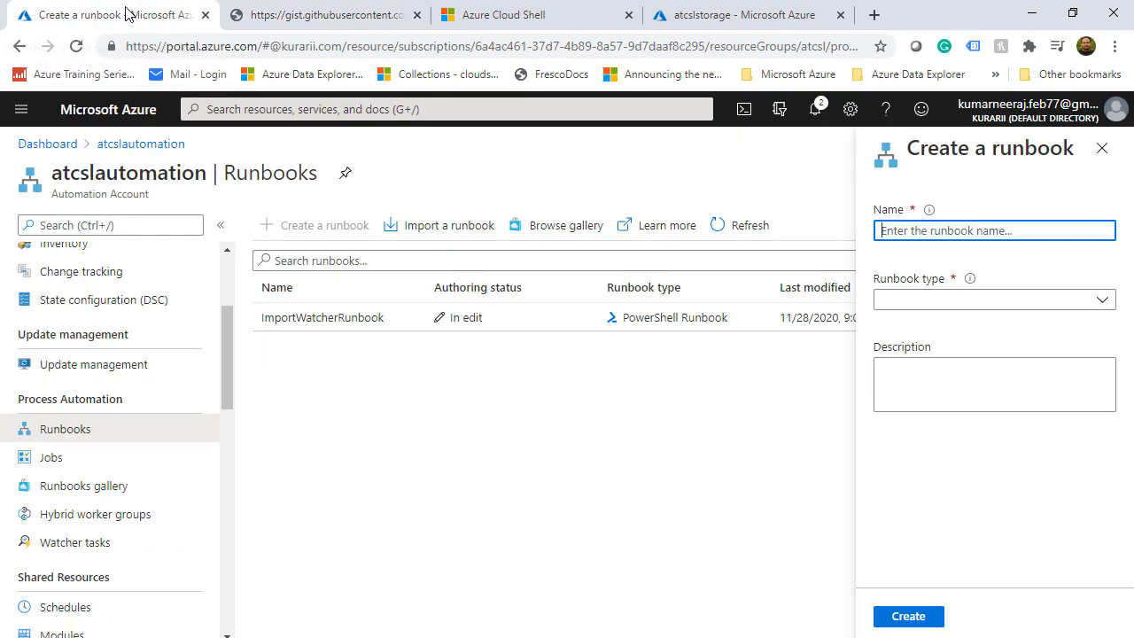
right_click(957, 230)
left_click(1016, 373)
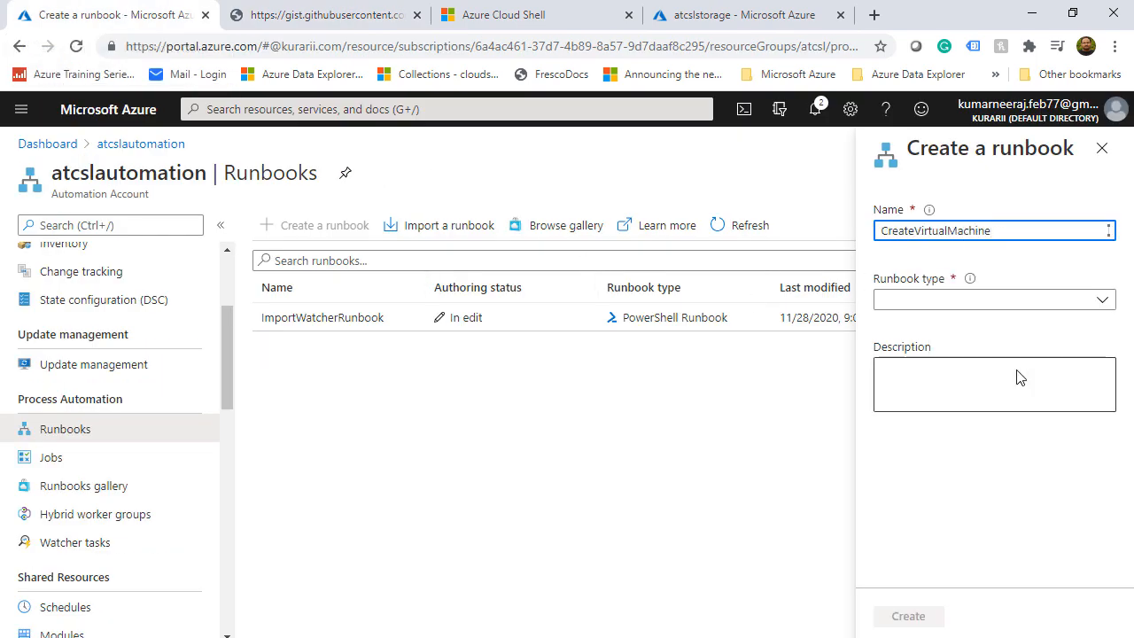
Set the runbook type to PowerShell and create the CreateVirtualMachine runbook
left_click(1104, 301)
left_click(974, 357)
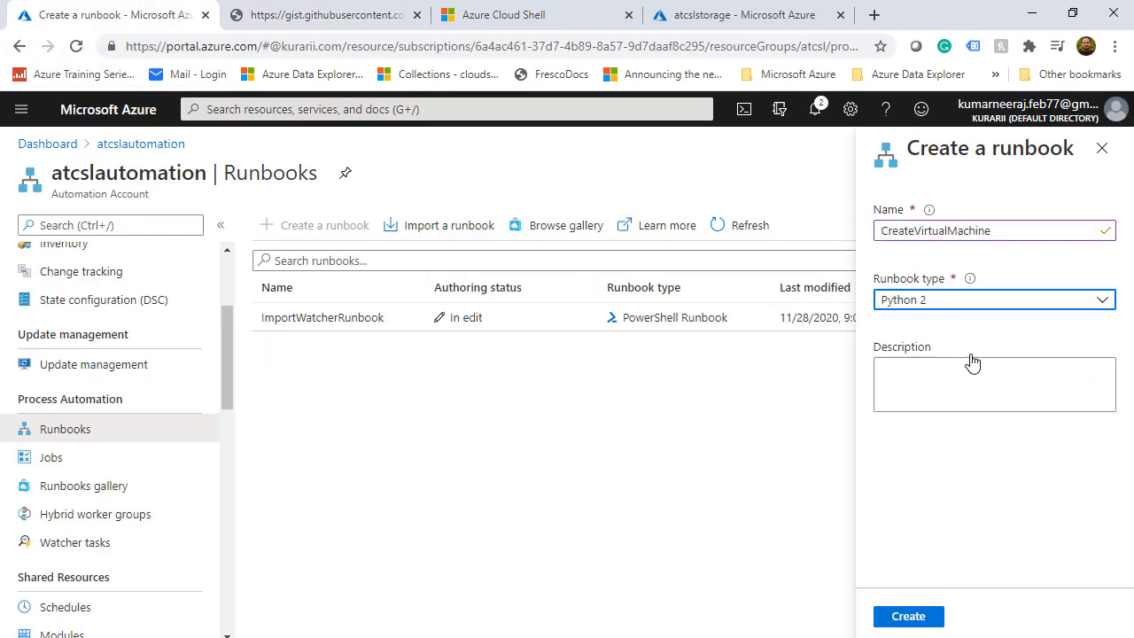
left_click(981, 303)
left_click(966, 329)
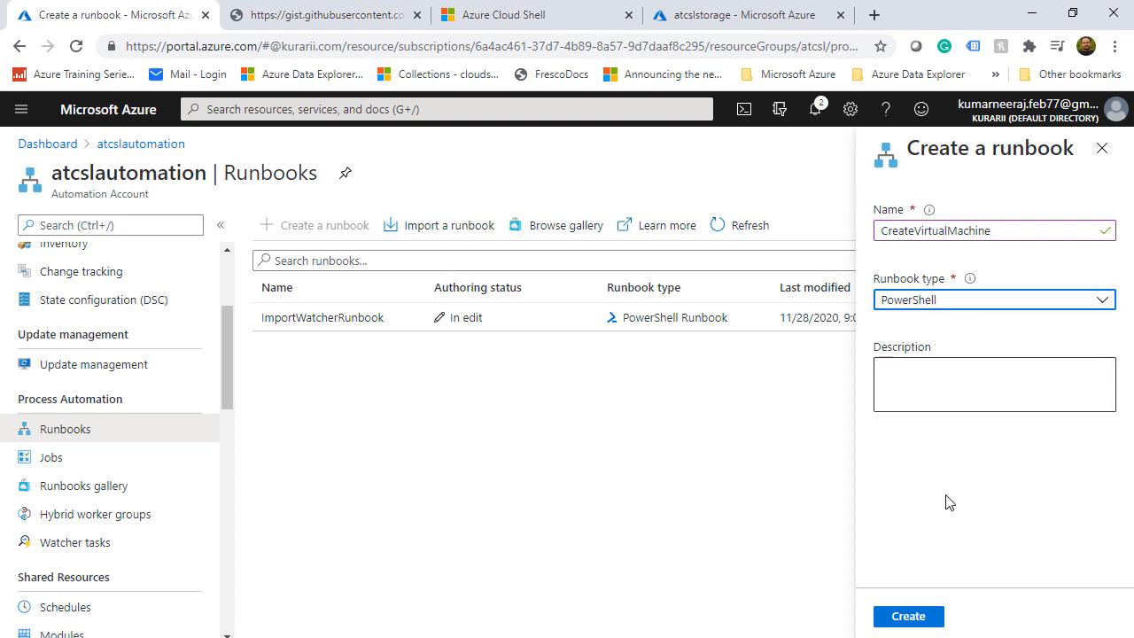
left_click(908, 615)
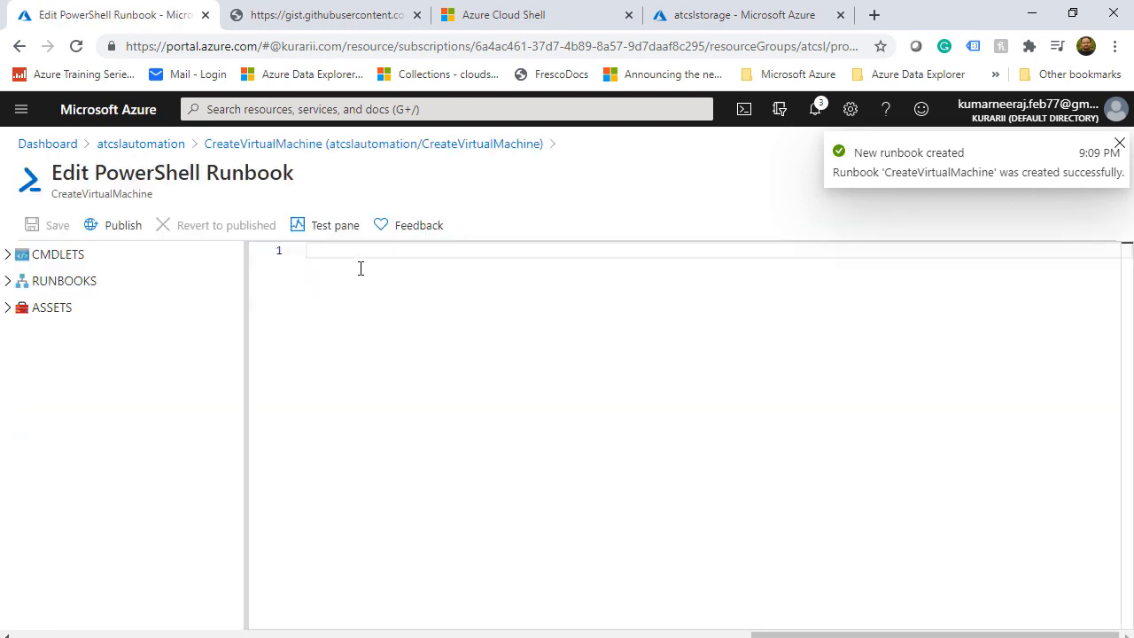
Open the CreateVirtualMachineActionRunbook.ps1 gist from the gists list
left_click(288, 11)
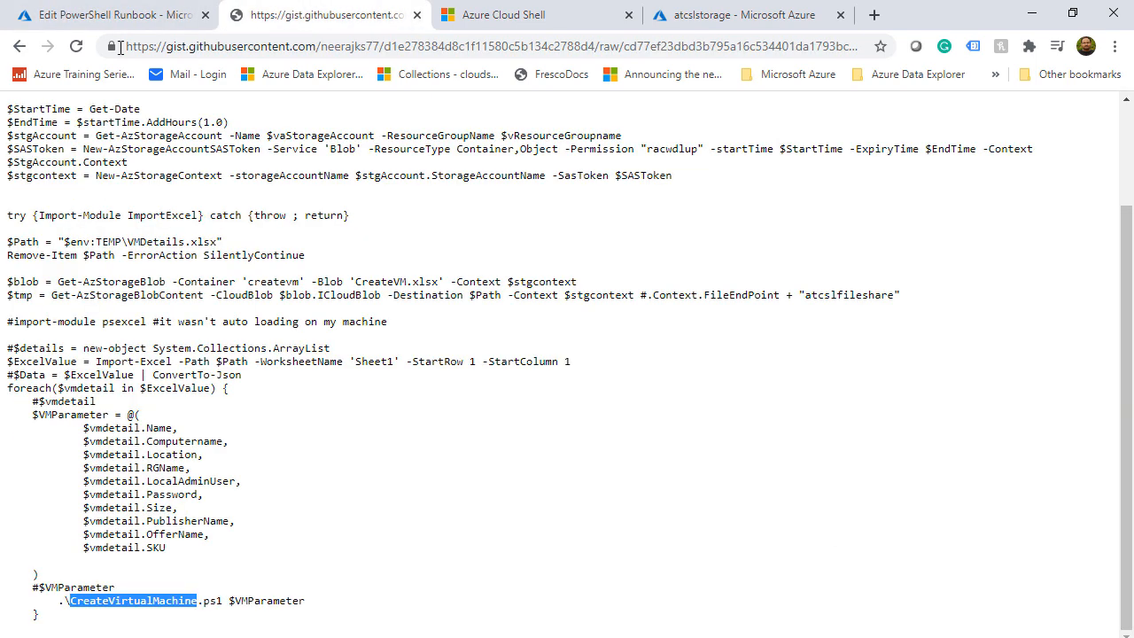
left_click(20, 46)
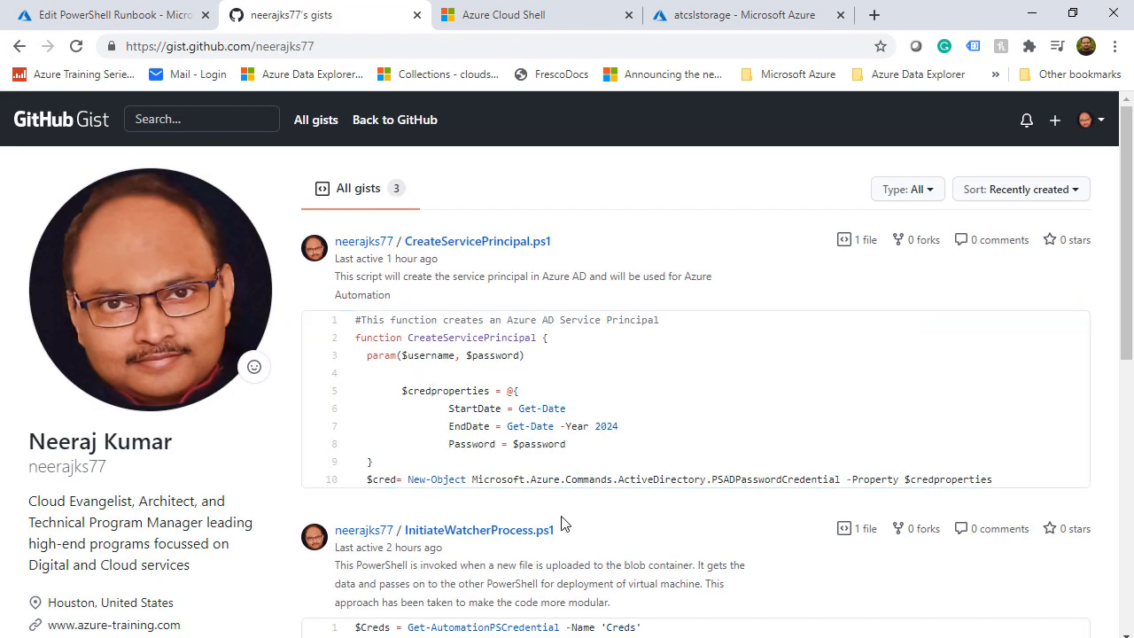
scroll(559, 522, "down", 3)
scroll(559, 523, "down", 3)
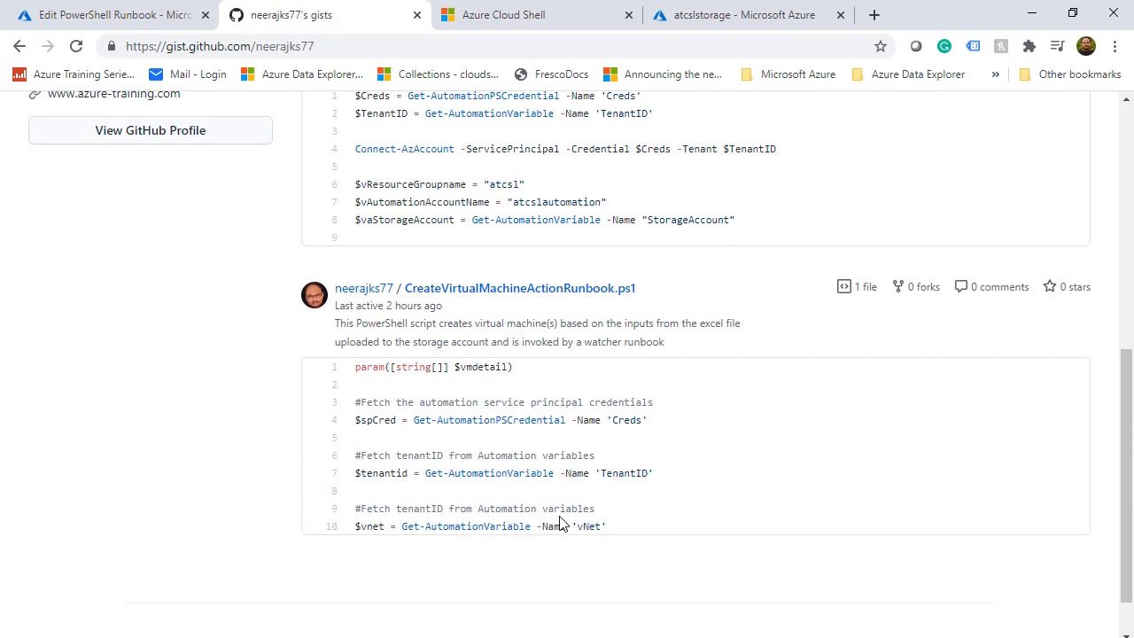
left_click(544, 456)
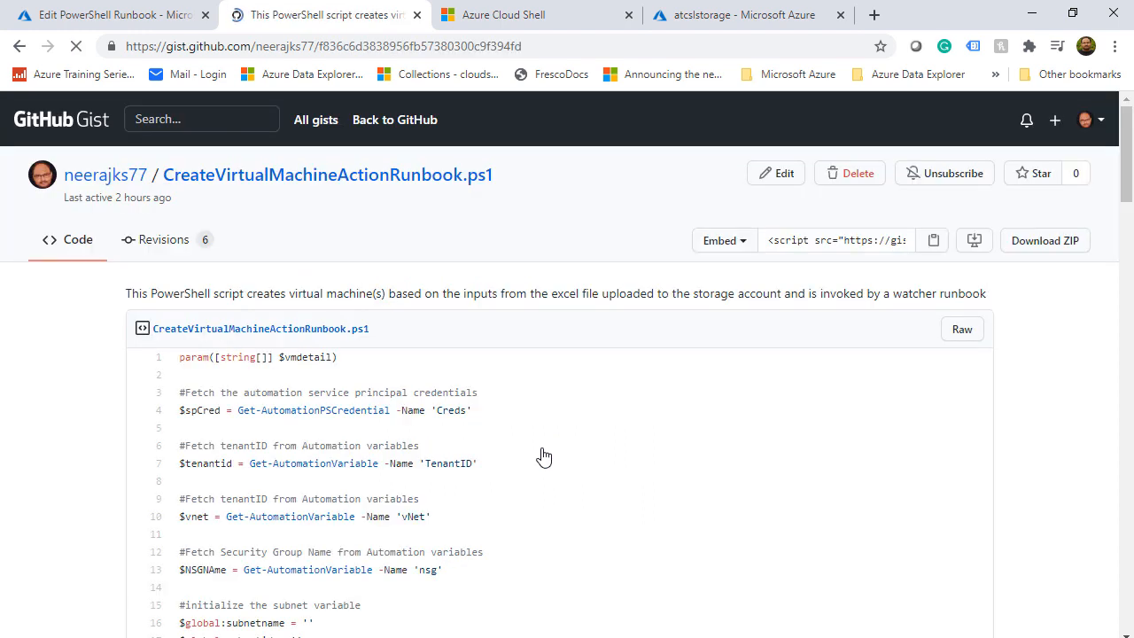
Select all of the gist's raw code, then place the cursor in the empty runbook editor
left_click(956, 332)
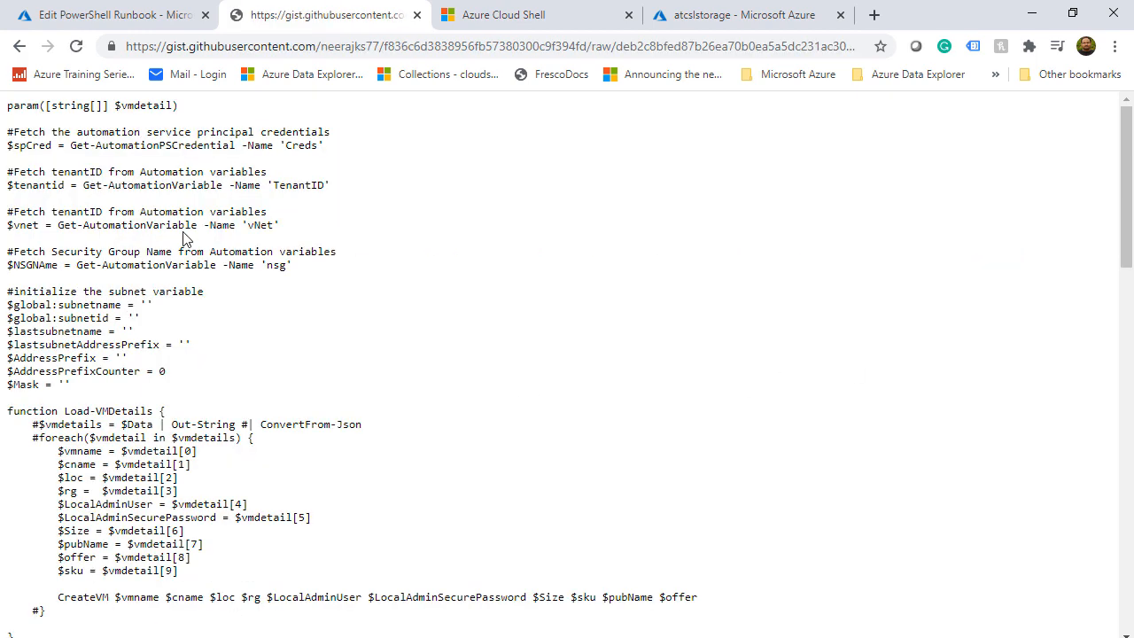
key("ctrl+a")
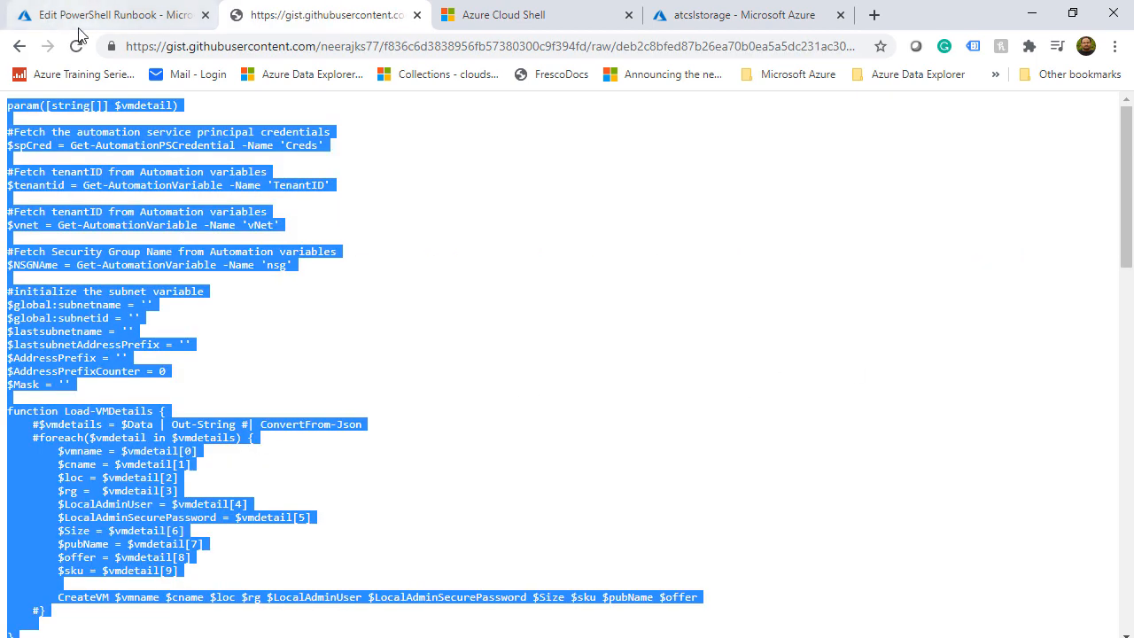
left_click(78, 19)
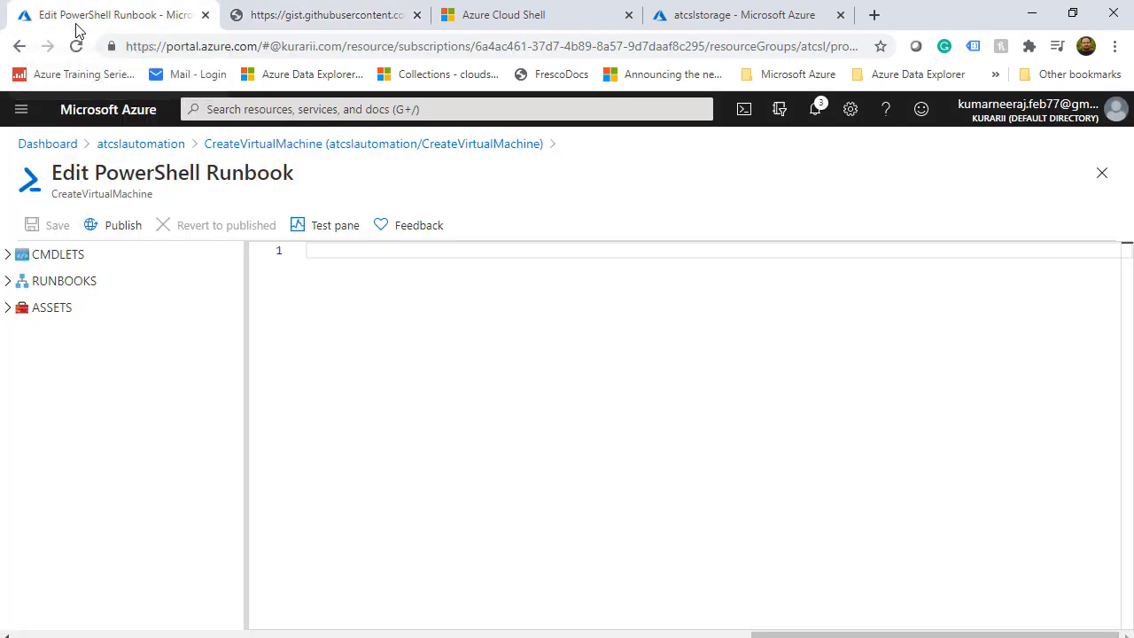
left_click(324, 257)
Paste the VM-creation script into the CreateVirtualMachine editor and review the CreateVM function
key("ctrl+v")
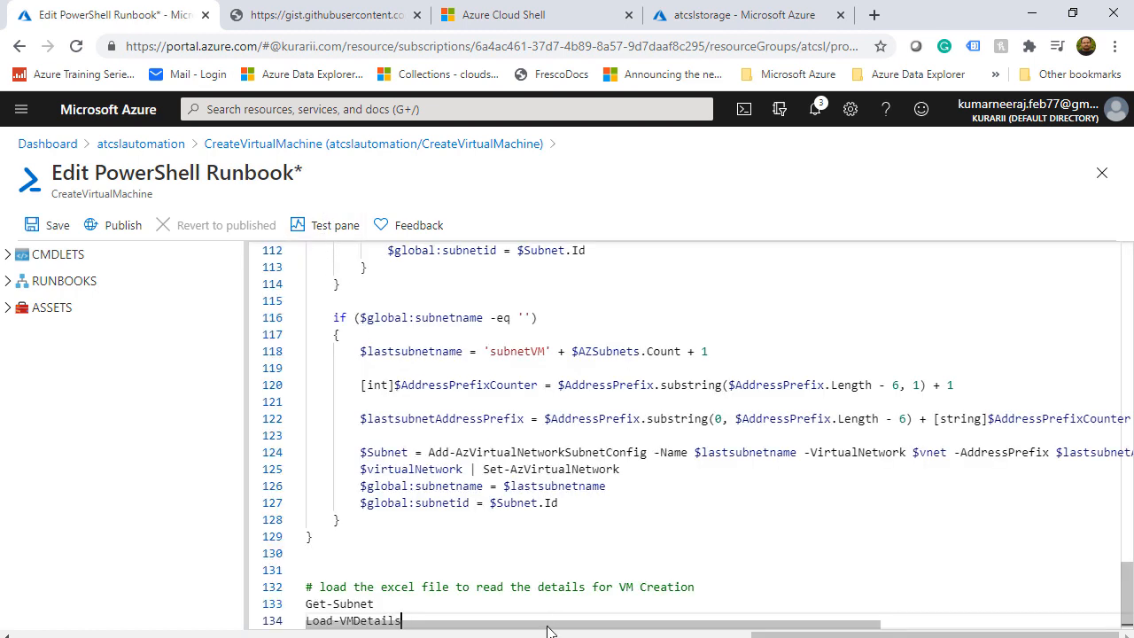
scroll(543, 538, "up", 20)
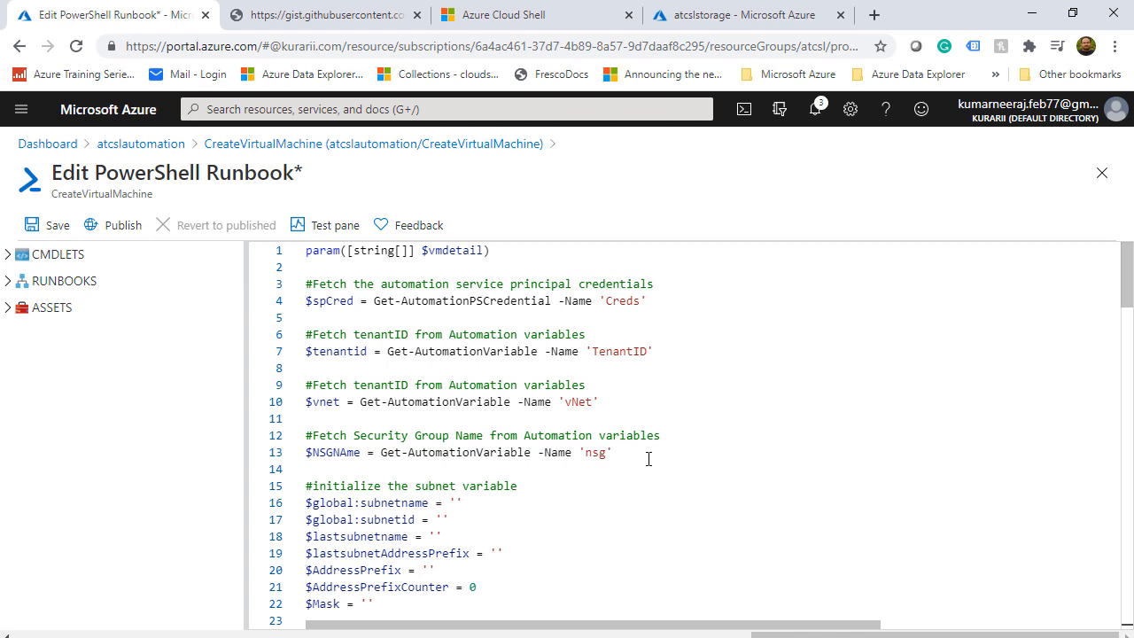
scroll(648, 458, "down", 2)
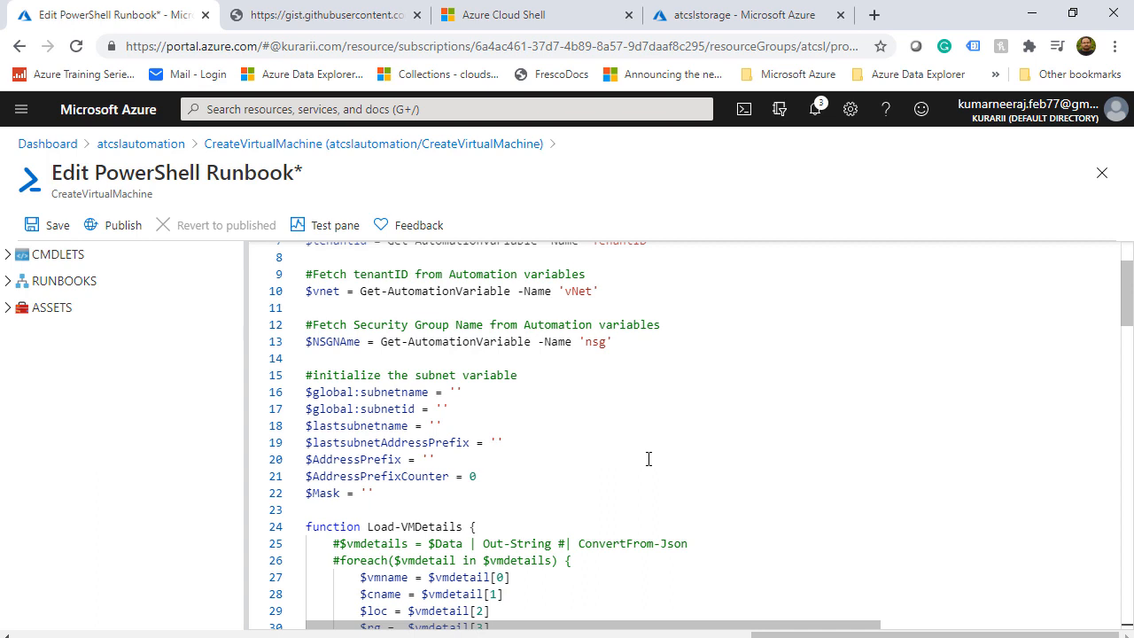
scroll(809, 397, "down", 4)
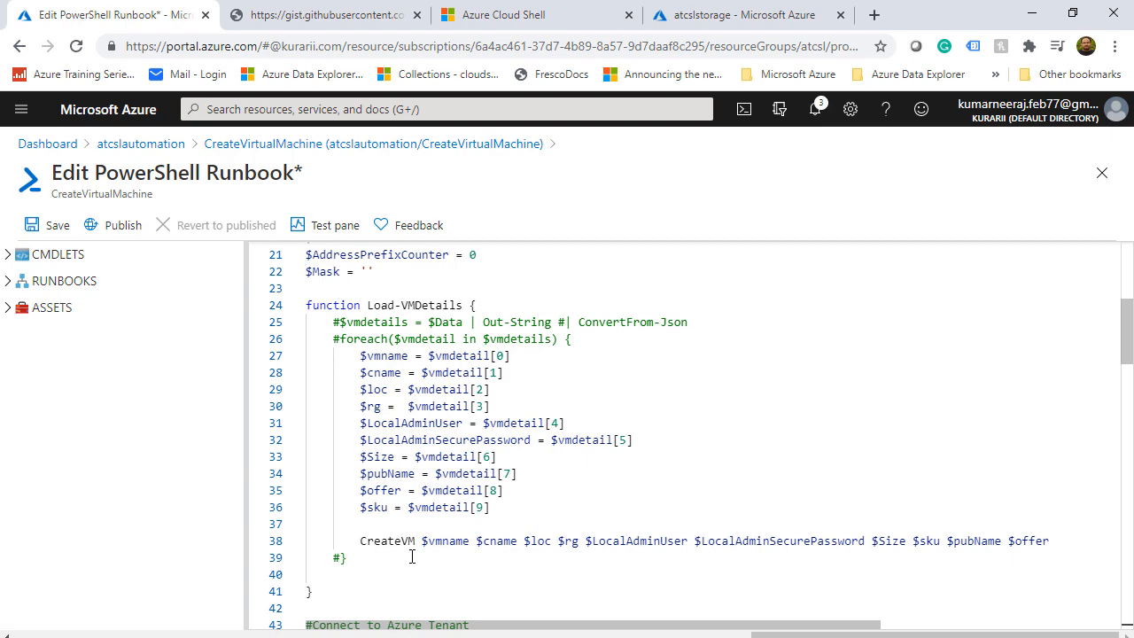
scroll(412, 557, "down", 4)
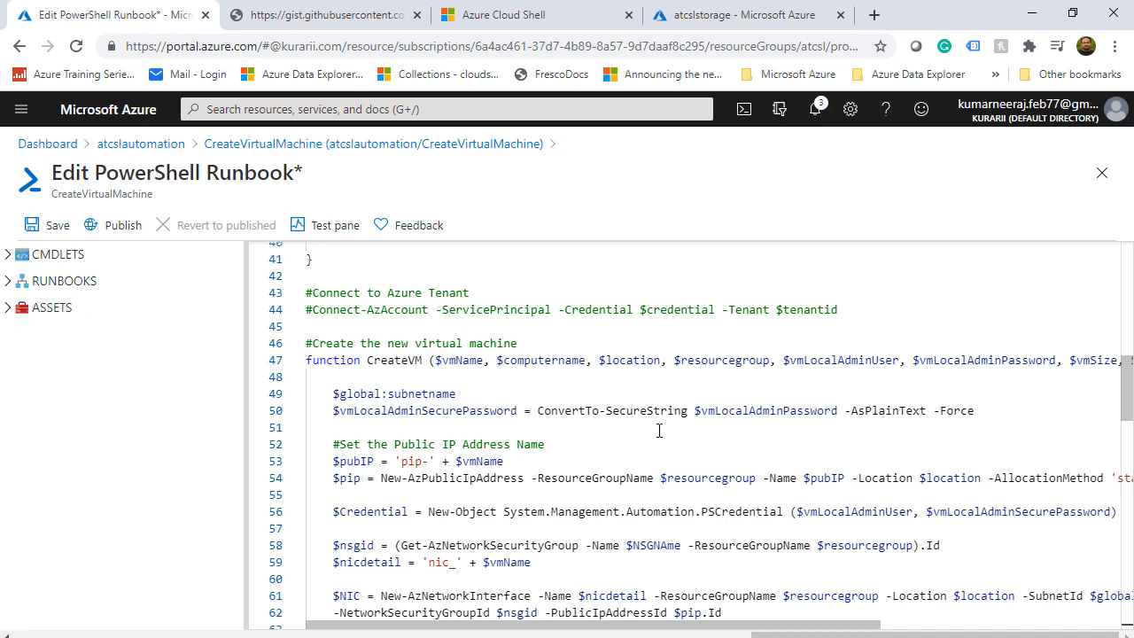
scroll(659, 430, "down", 2)
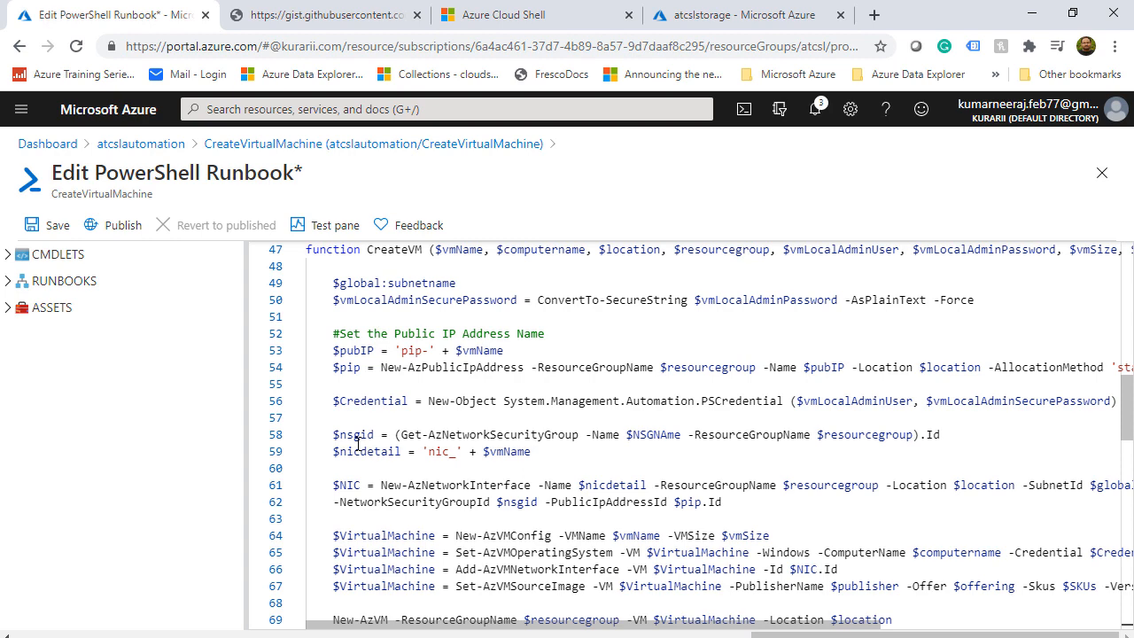
scroll(352, 499, "down", 1)
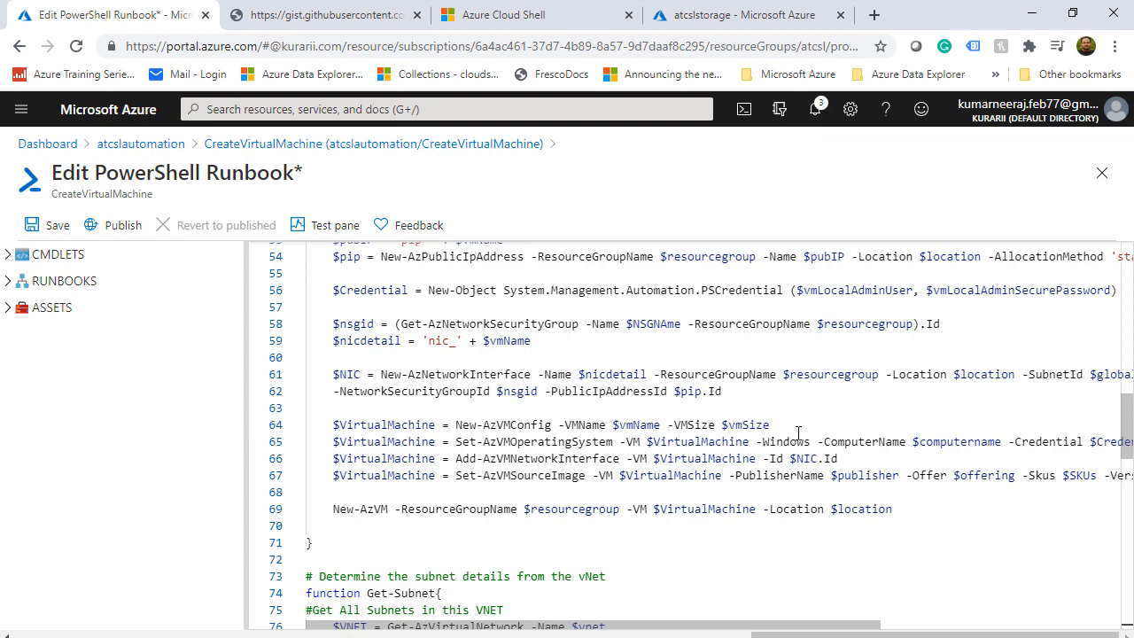
mouse_move(856, 626)
left_mouse_down()
mouse_move(1095, 629)
mouse_move(856, 626)
left_mouse_up()
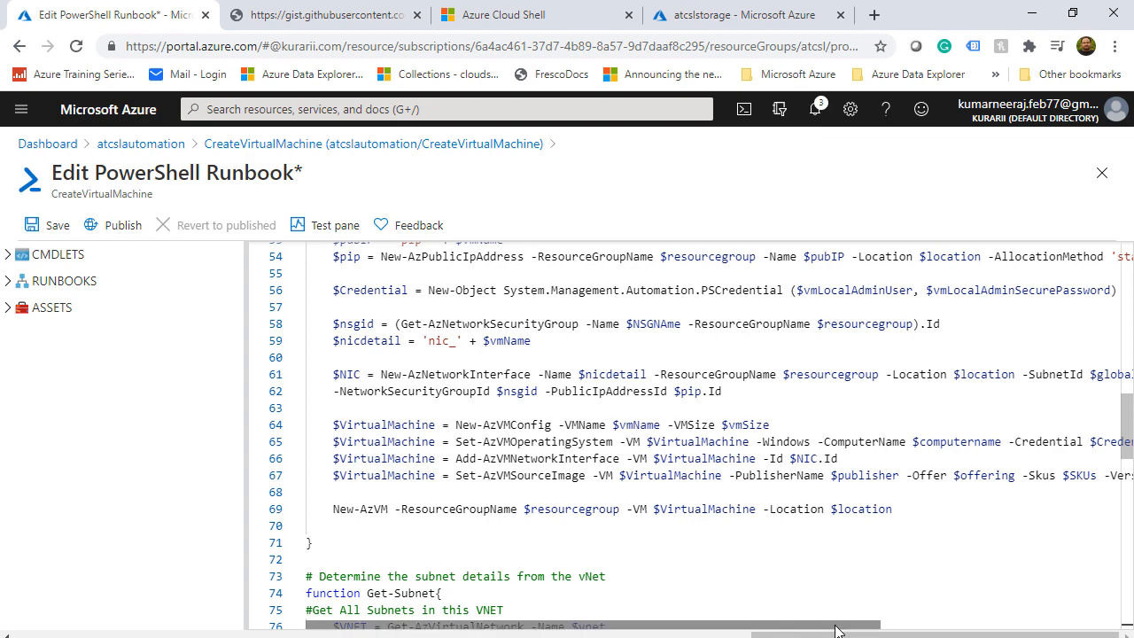
mouse_move(836, 626)
left_mouse_down()
mouse_move(1041, 631)
mouse_move(838, 631)
left_mouse_up()
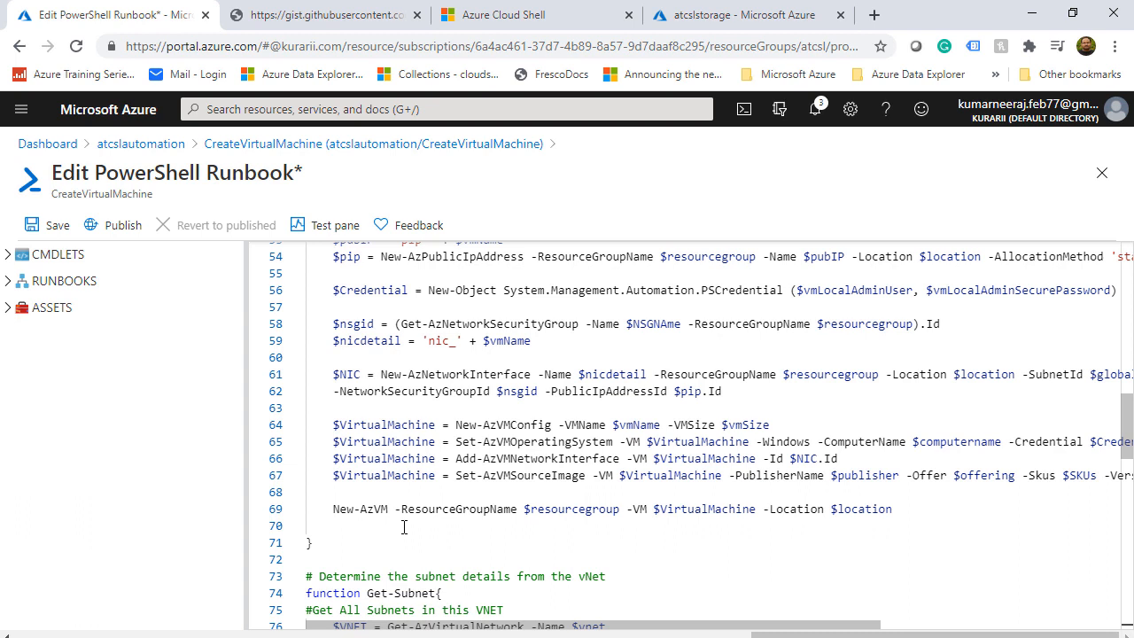
scroll(403, 527, "down", 5)
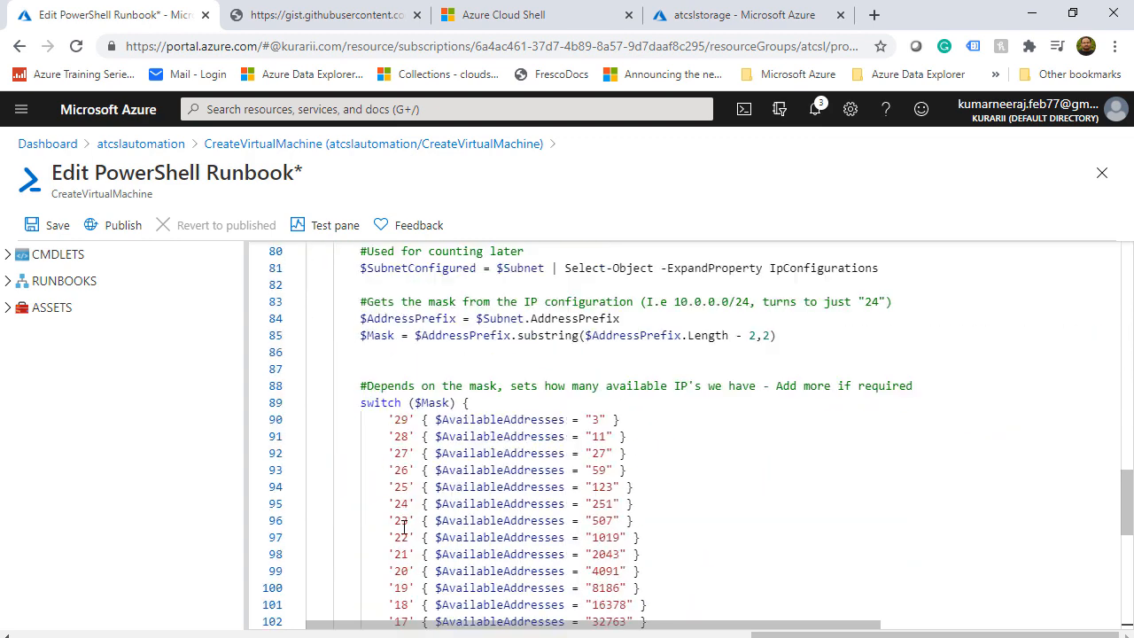
scroll(403, 527, "down", 6)
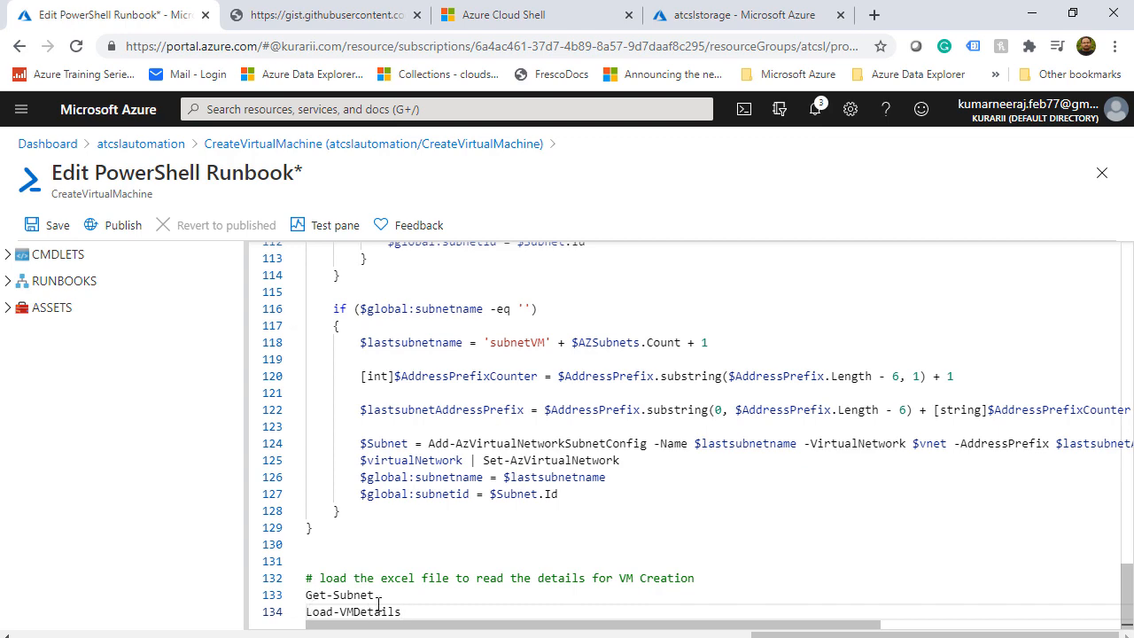
scroll(405, 556, "up", 6)
scroll(403, 554, "up", 4)
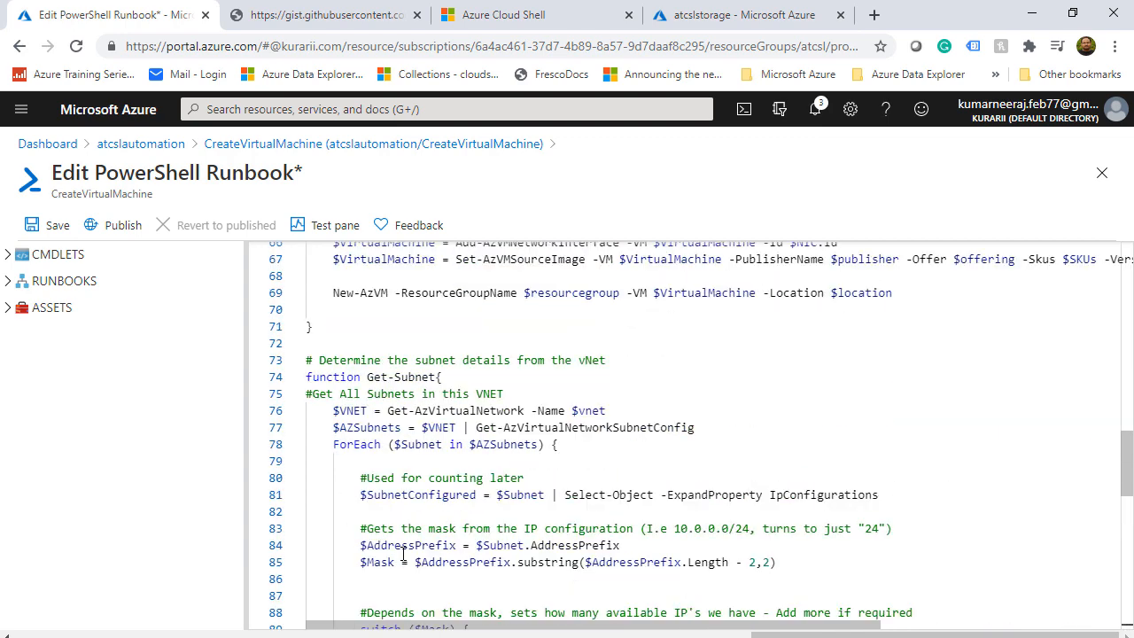
scroll(403, 553, "down", 2)
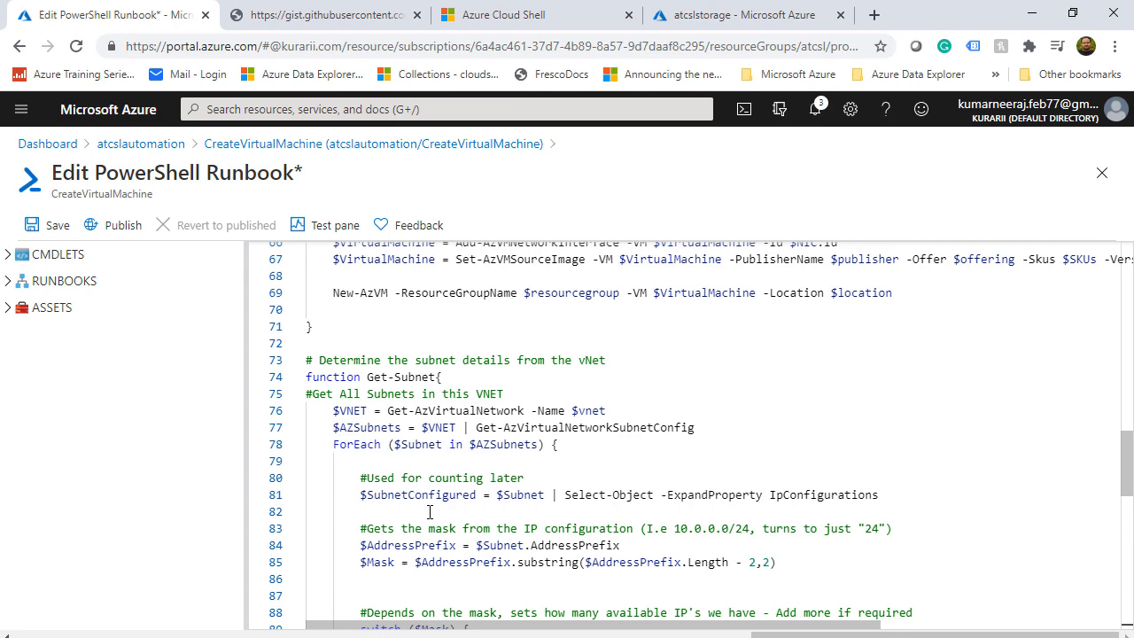
Save the CreateVirtualMachine runbook and publish it, replacing the previously published version
scroll(430, 512, "down", 2)
left_click(52, 224)
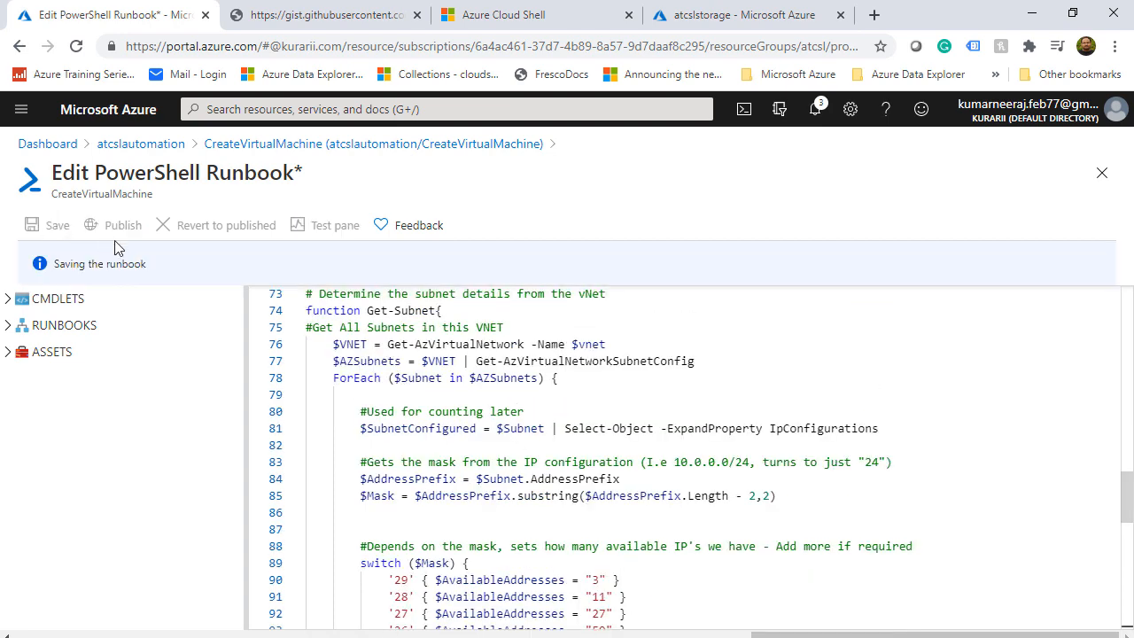
left_click(122, 225)
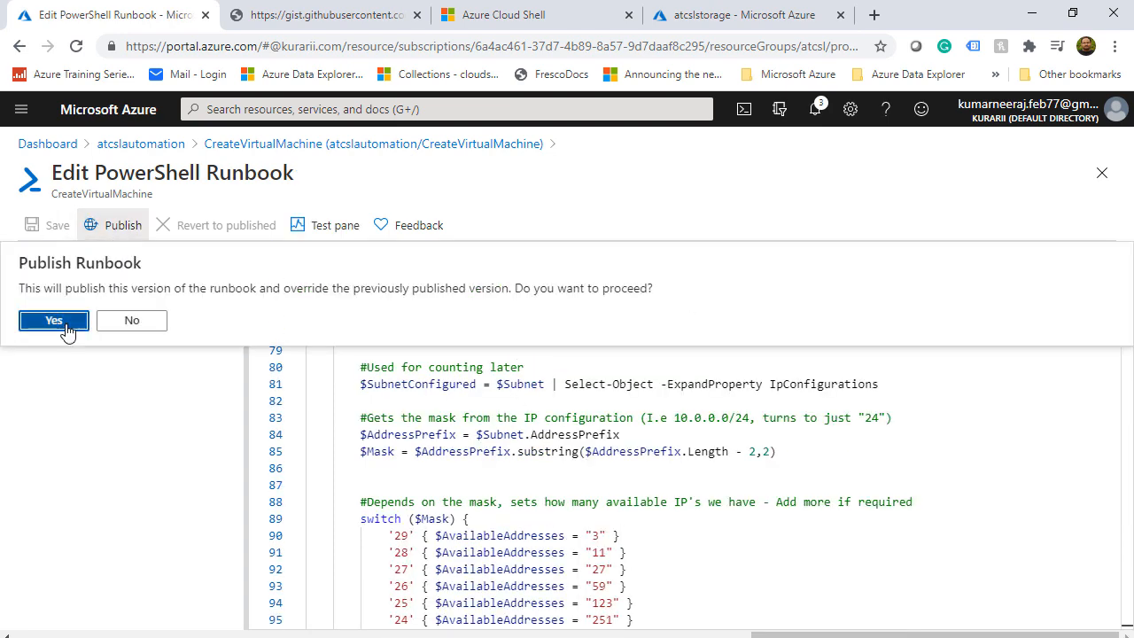
left_click(66, 326)
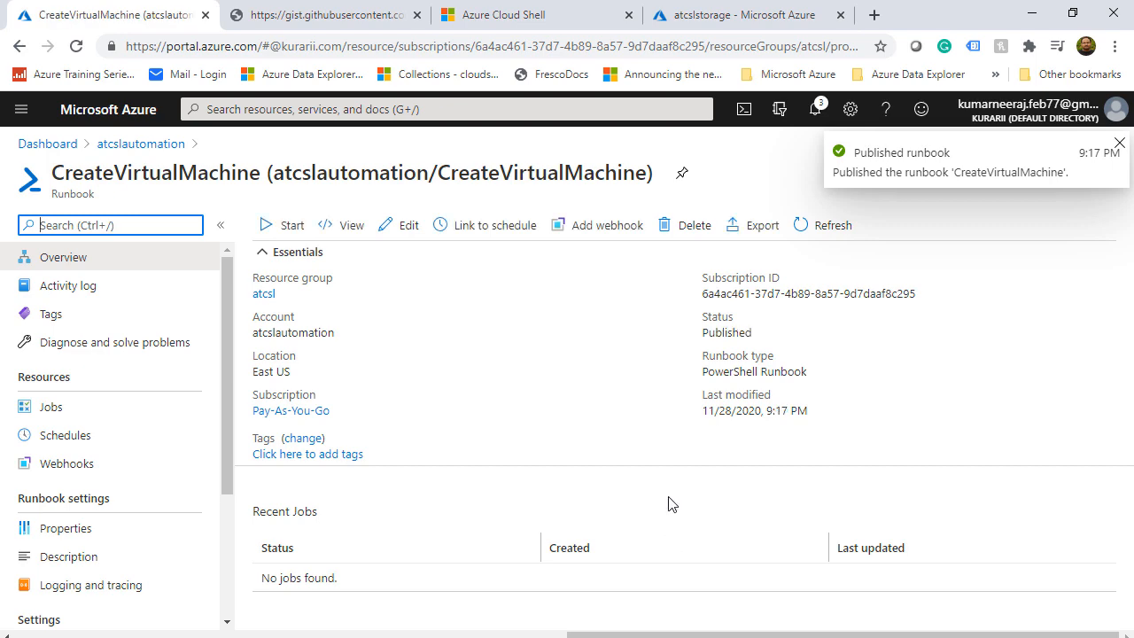
Search 'event' and open the Event Grid Topics list
left_click(342, 110)
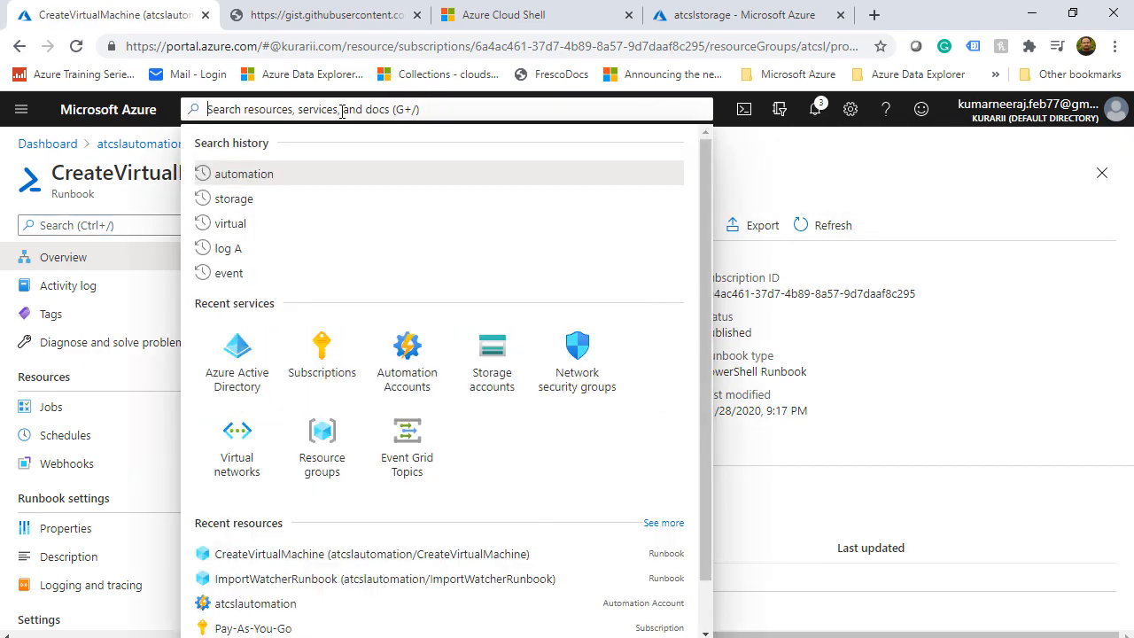
type("event")
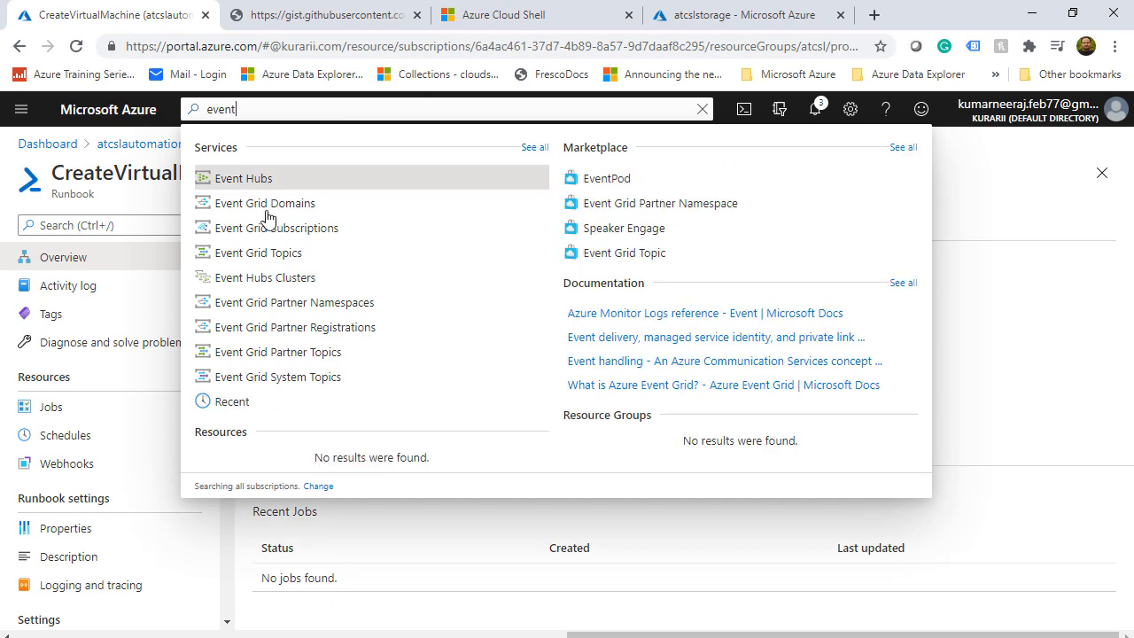
left_click(274, 264)
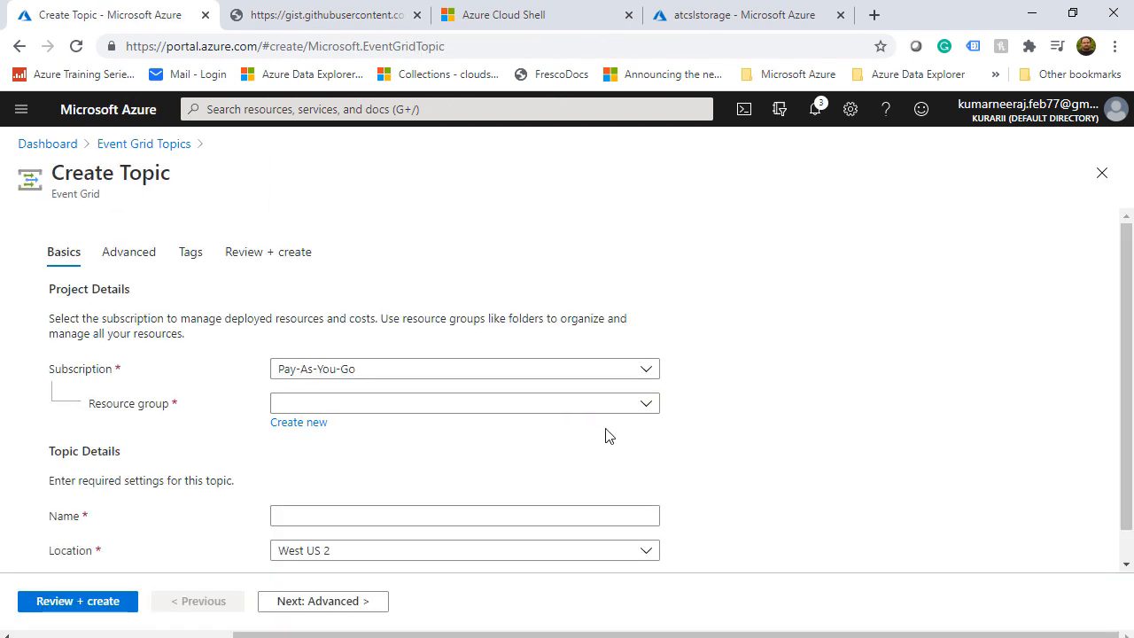
Set up topic atcslevents in resource group atcsl, located in East US
left_click(645, 404)
left_click(385, 465)
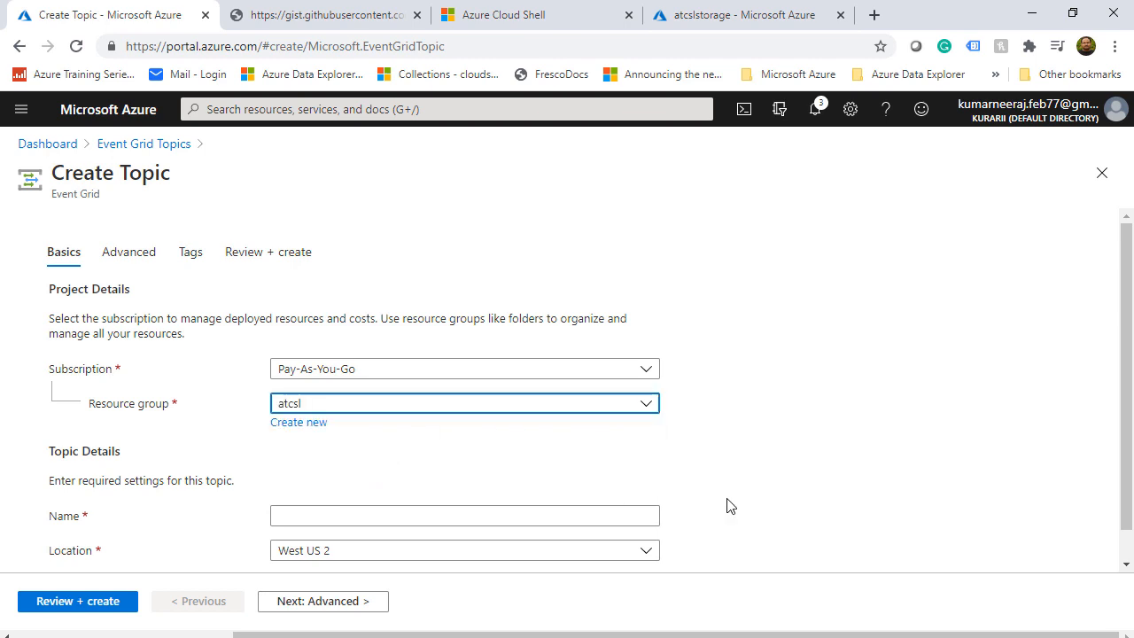
scroll(771, 486, "down", 1)
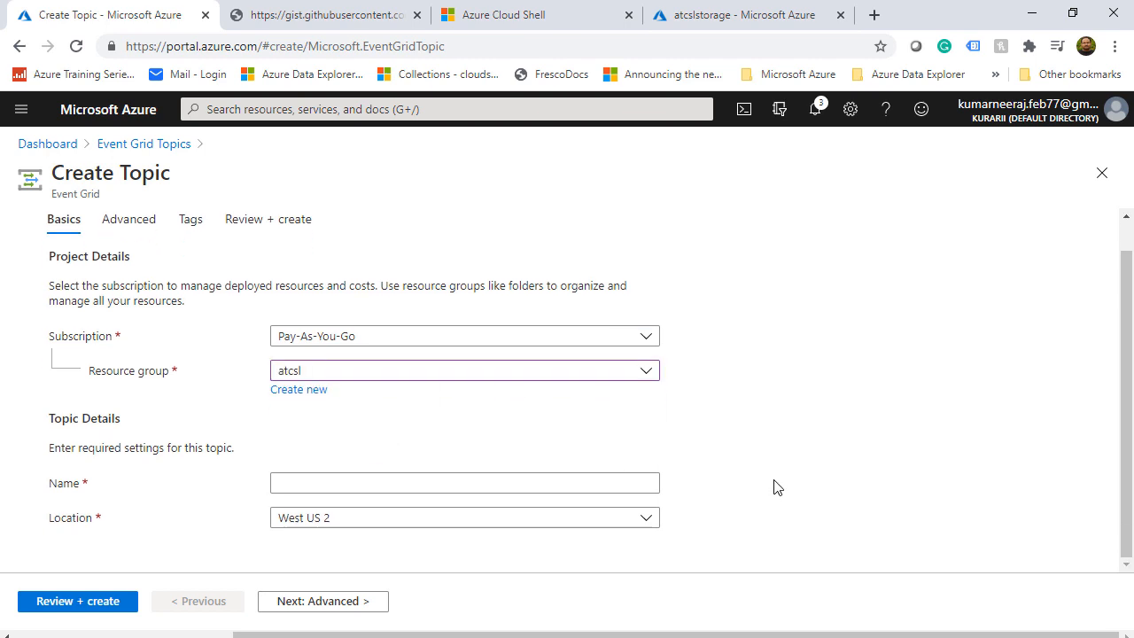
left_click(492, 481)
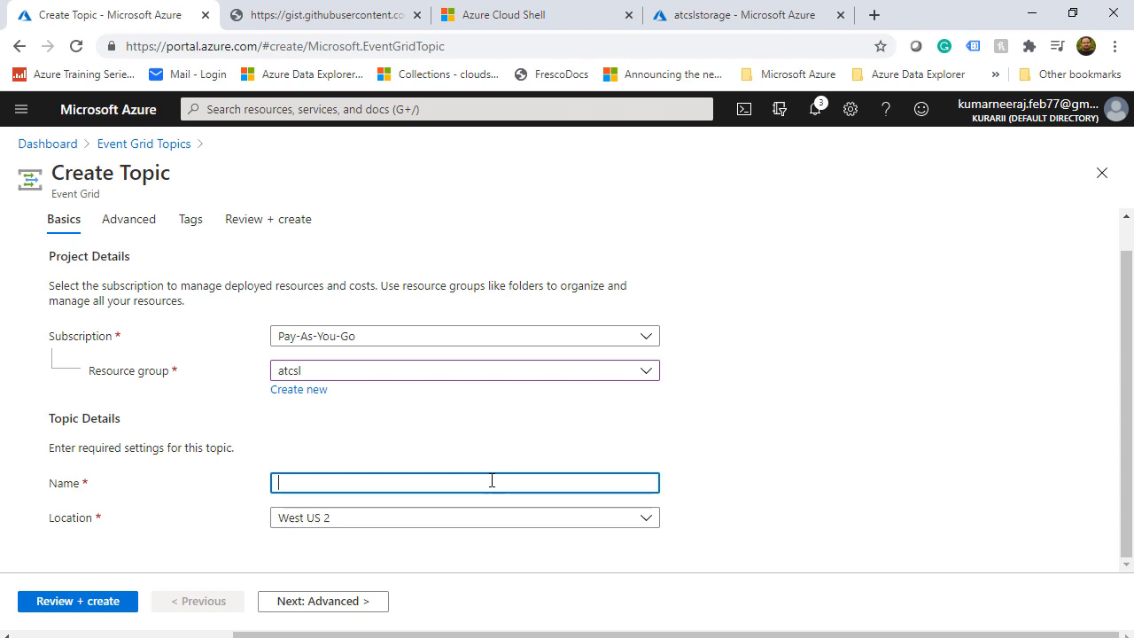
type("atcsle")
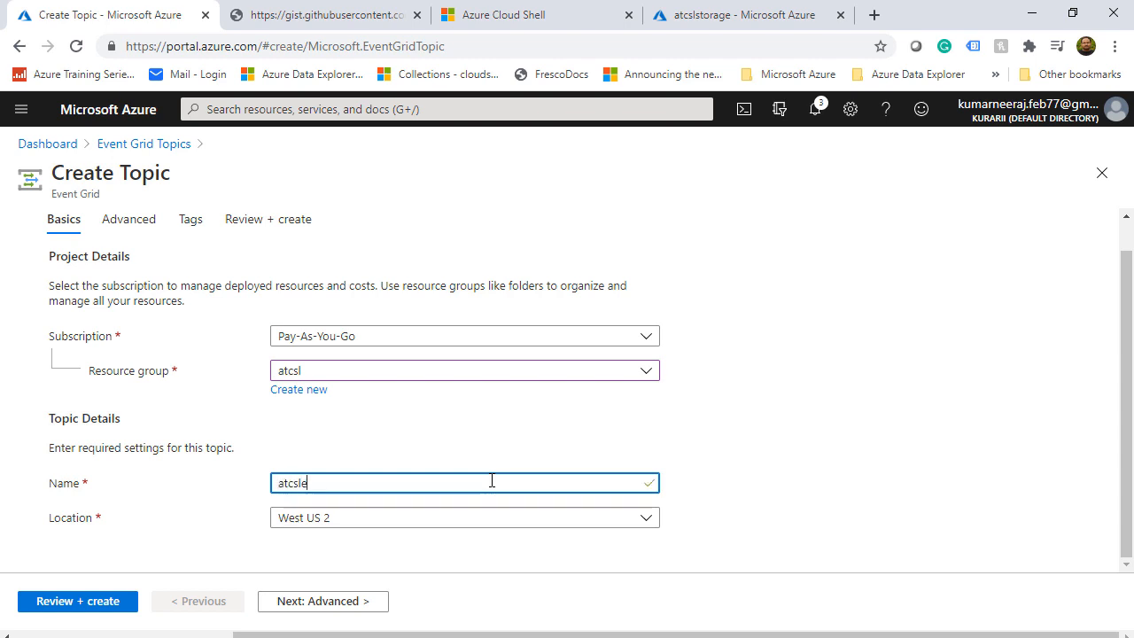
type("vents")
left_click(864, 472)
left_click(651, 524)
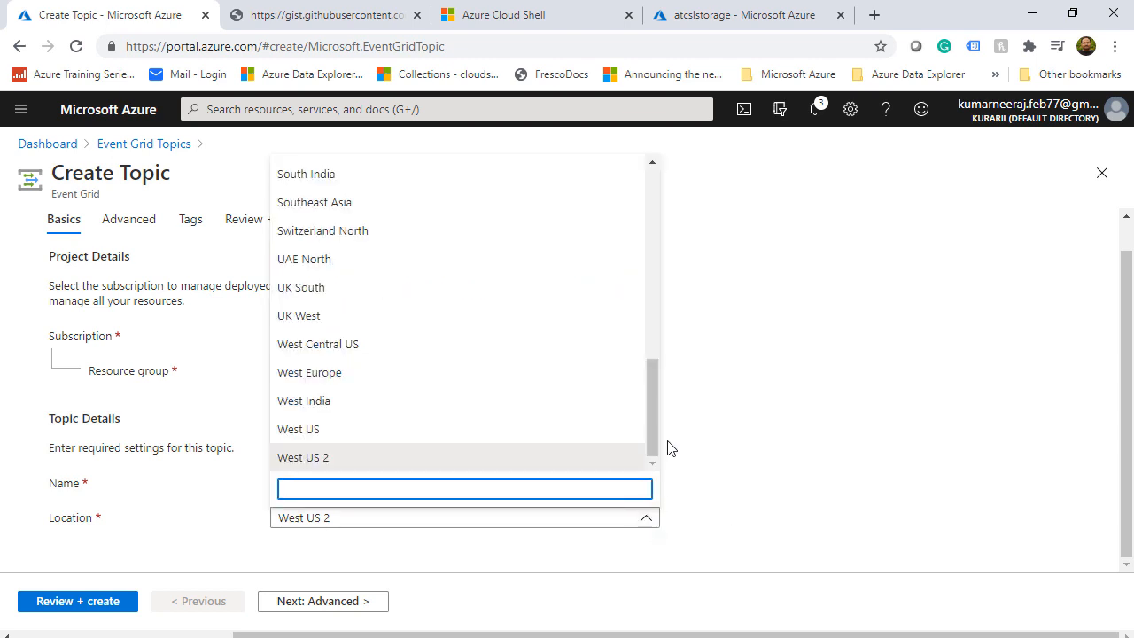
left_click_drag(653, 419, 658, 240)
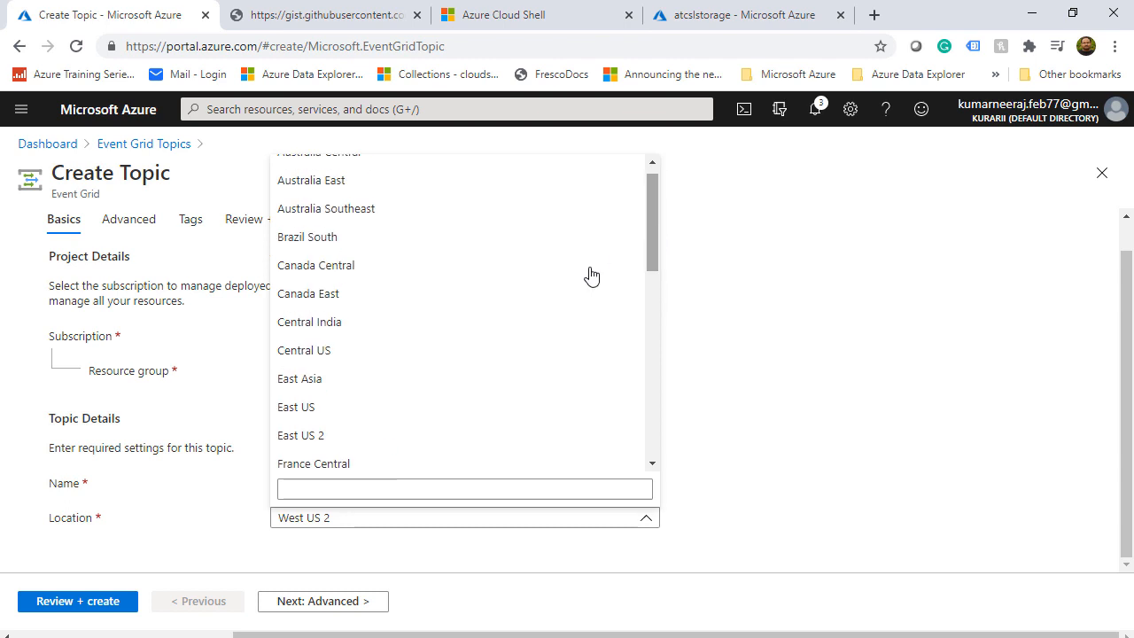
left_click(363, 407)
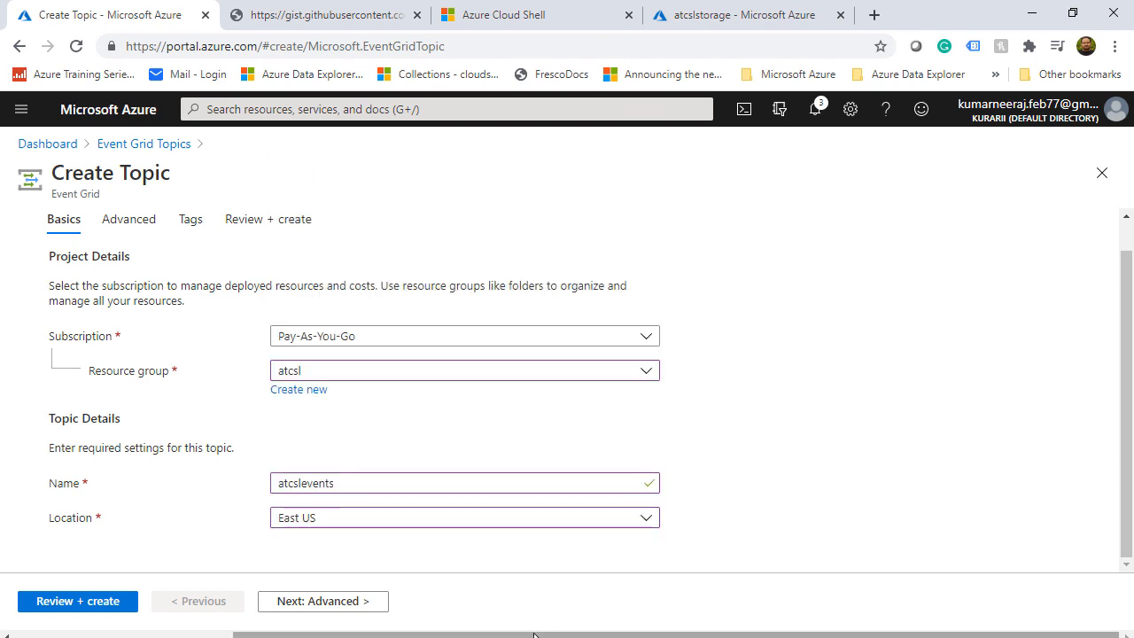
Keep Event Grid Schema in the advanced settings, then review and create the topic
left_click(294, 608)
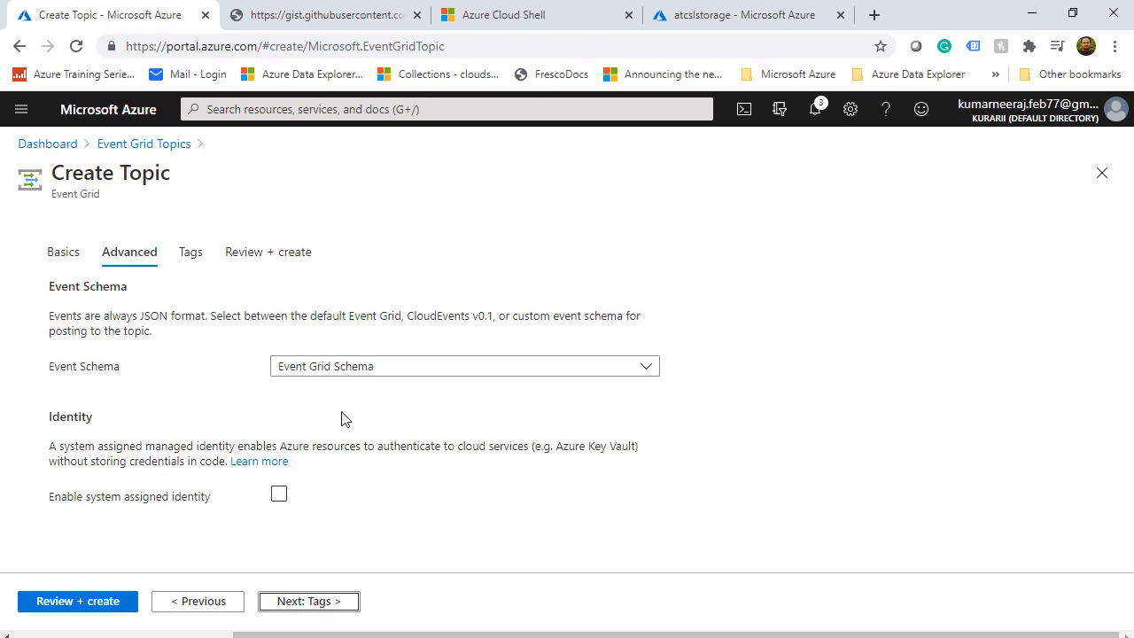
left_click(371, 371)
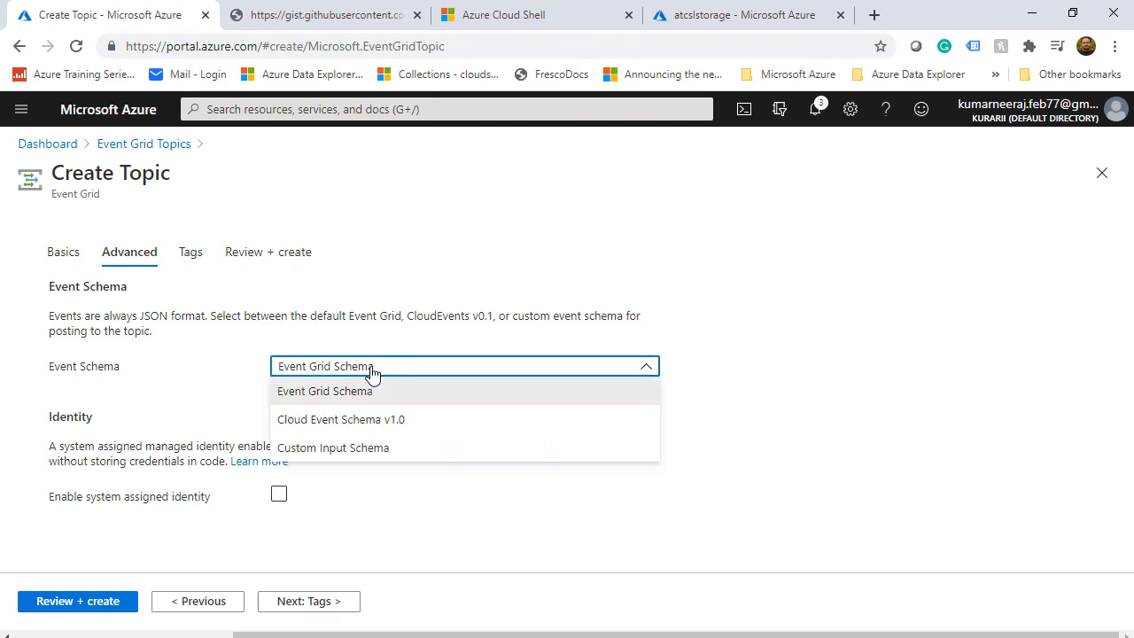
left_click(372, 372)
left_click(86, 602)
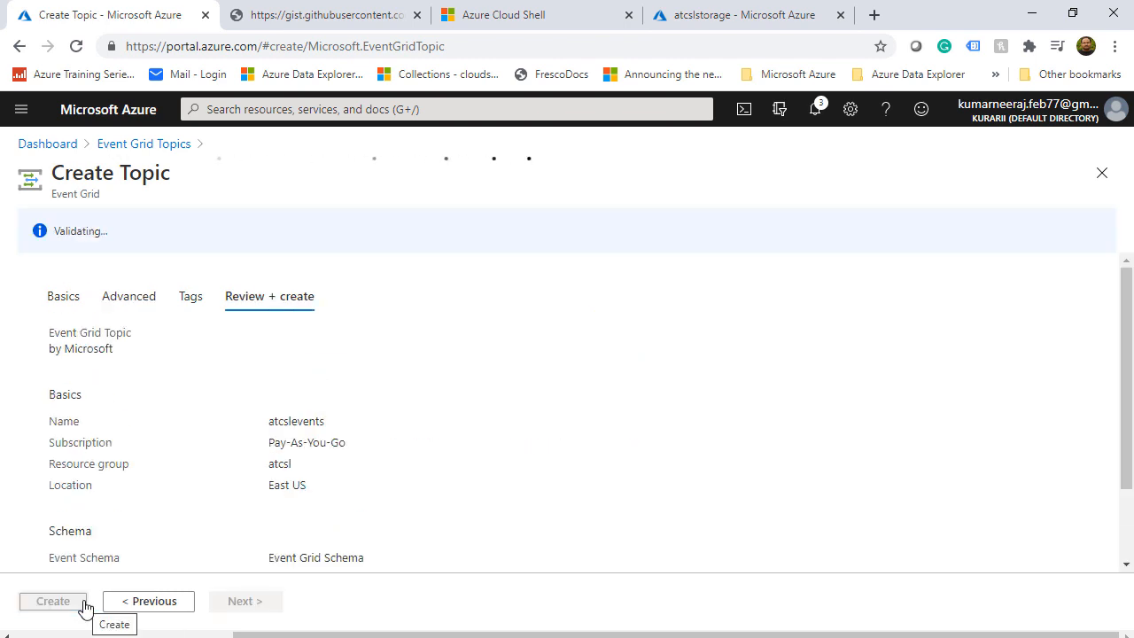
left_click(61, 605)
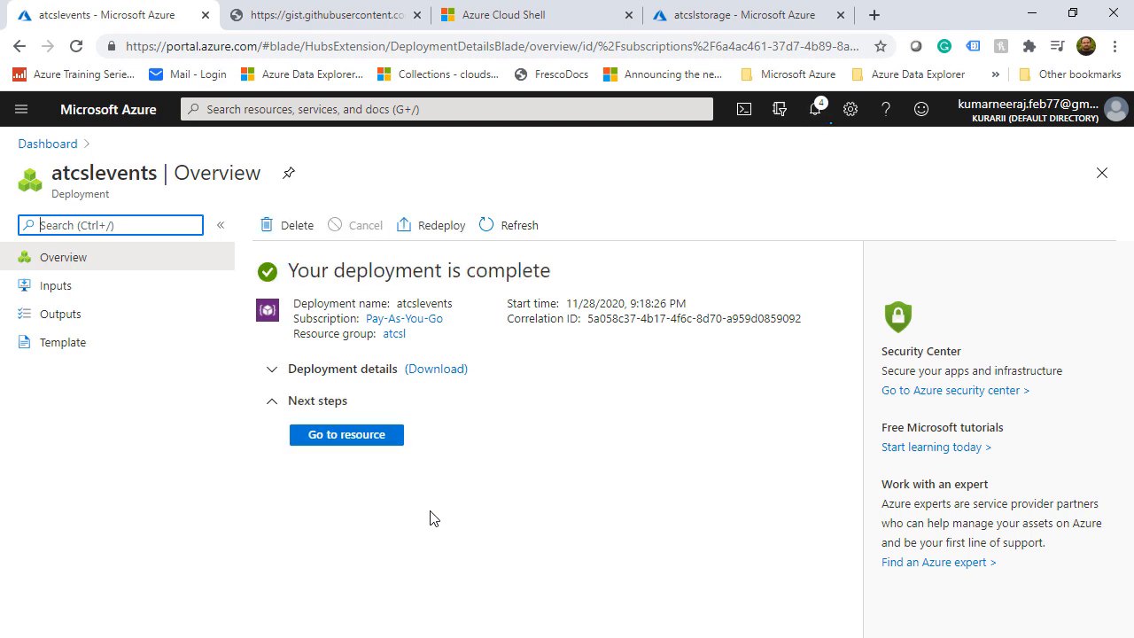
Go to the deployed atcslevents topic and look over its overview
left_click(370, 438)
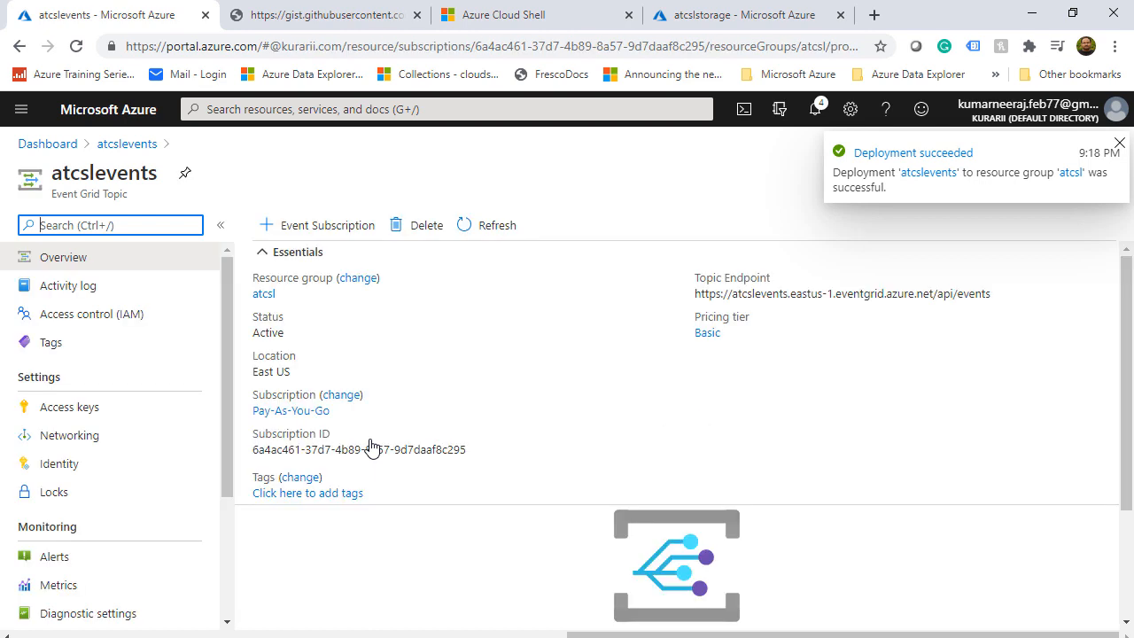
scroll(403, 576, "down", 3)
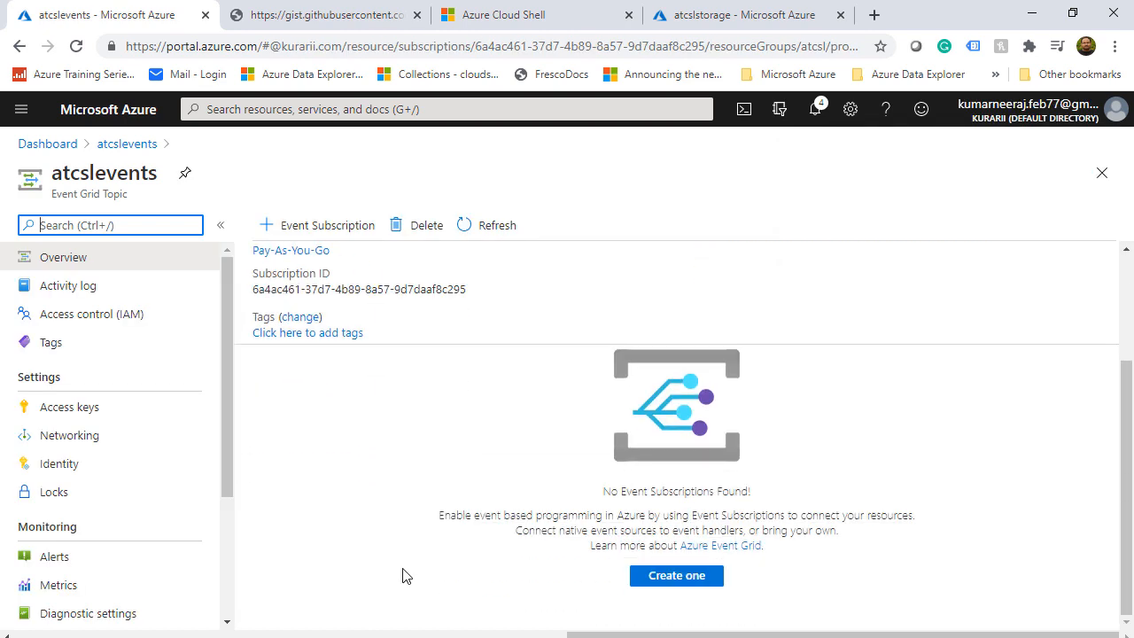
scroll(403, 576, "up", 3)
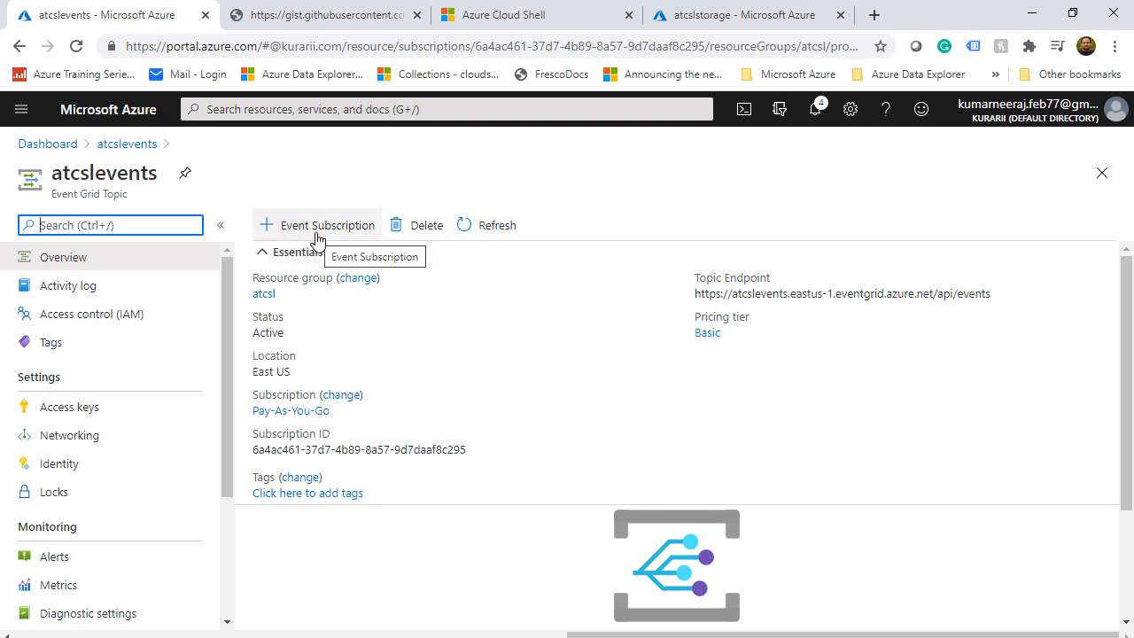
Open the Runbooks list of the atcslautomation automation account
left_click(308, 104)
left_click(493, 359)
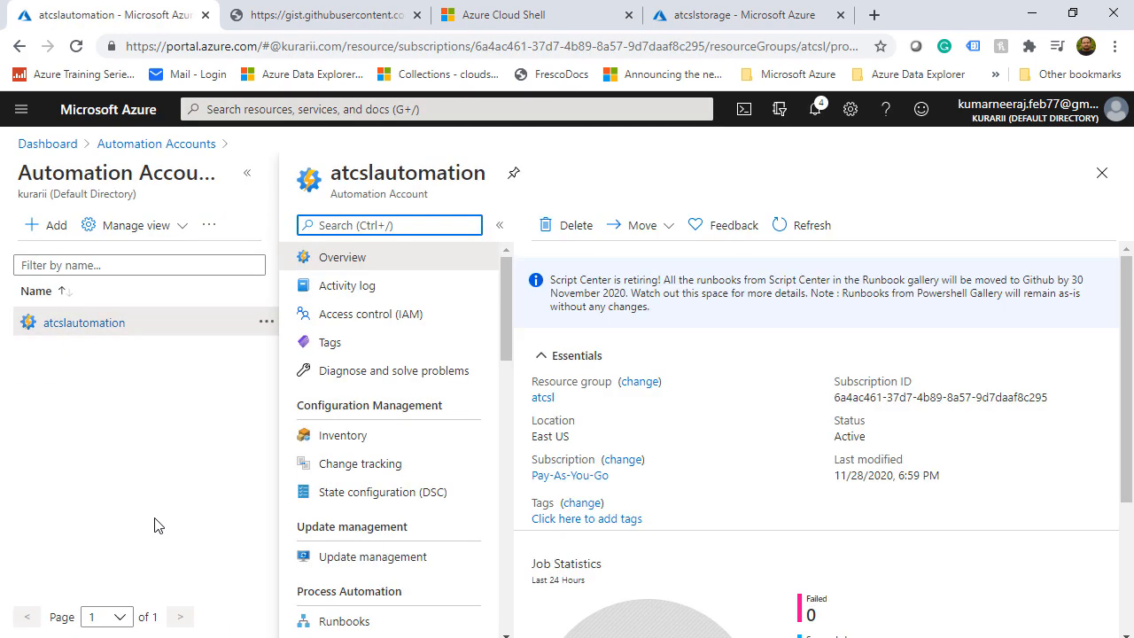
left_click(249, 173)
left_click_drag(256, 270, 256, 348)
left_click(153, 312)
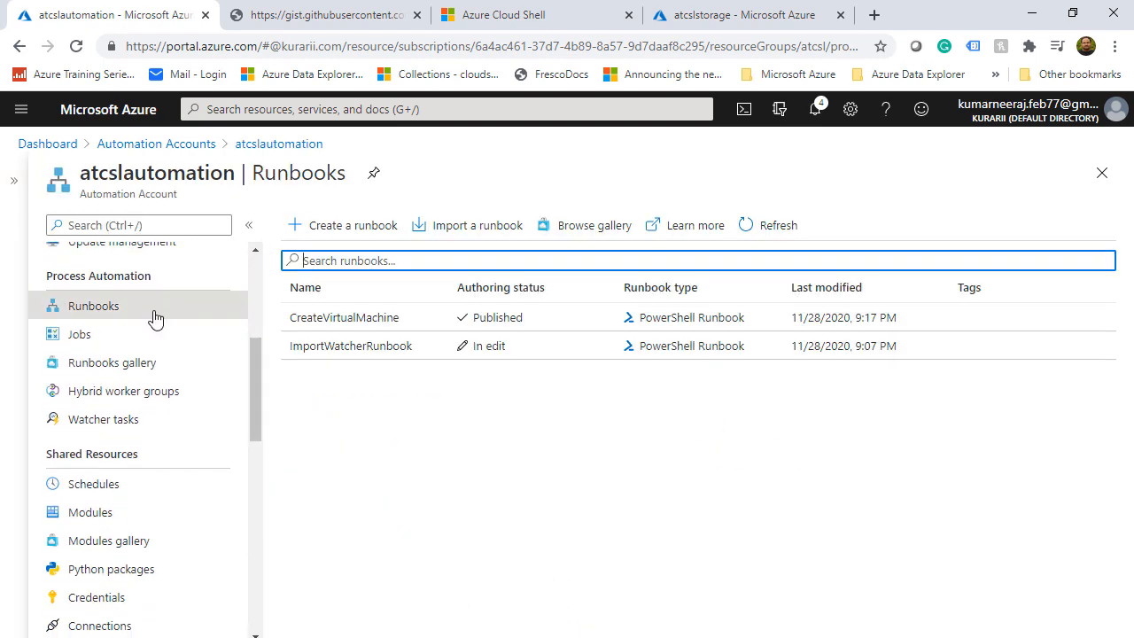
Start a new webhook named WatcherHook on ImportWatcherRunbook
left_click(351, 348)
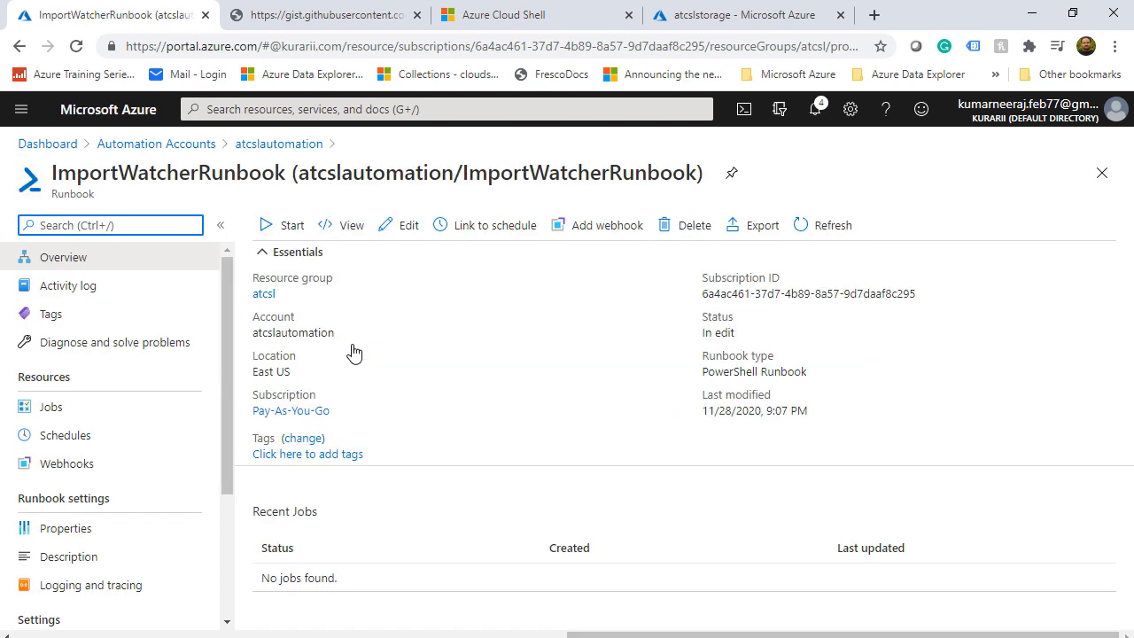
left_click(611, 232)
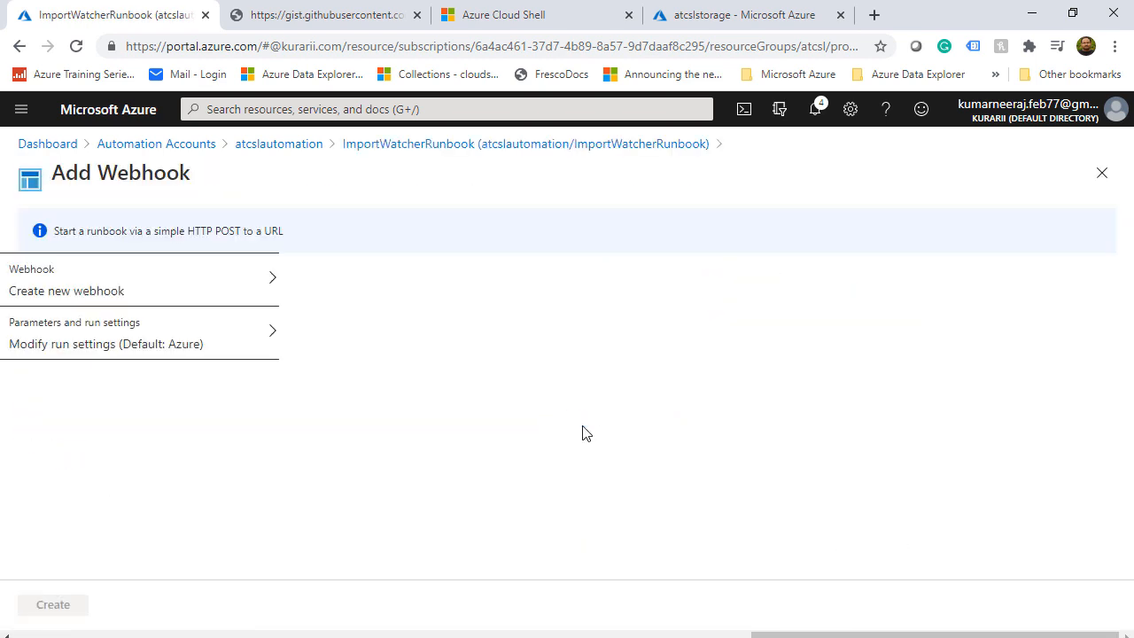
left_click(211, 292)
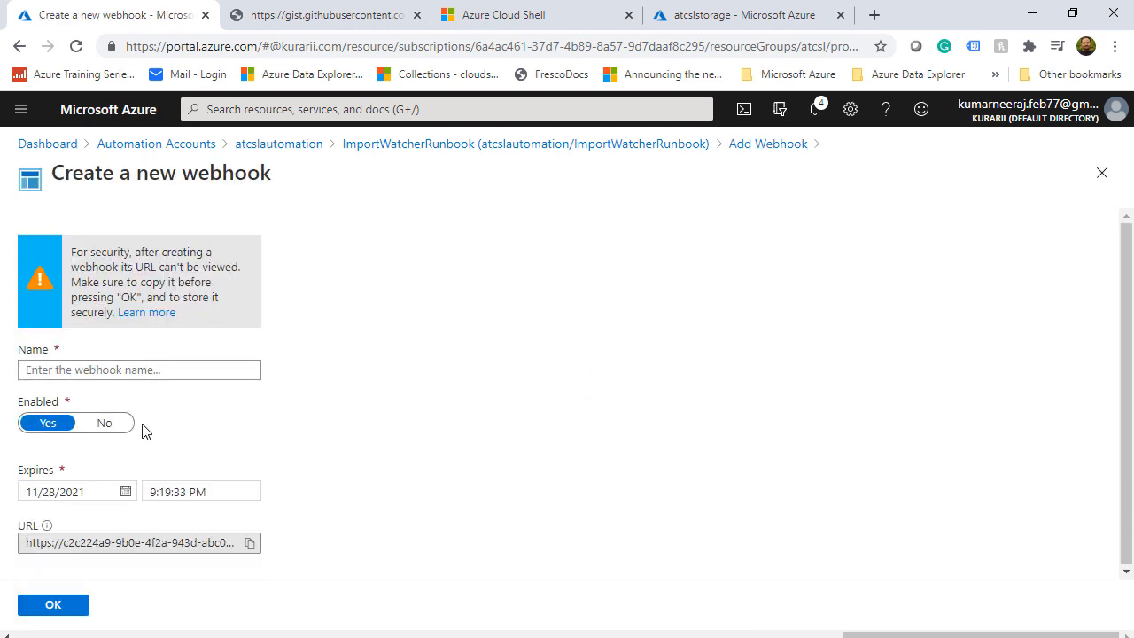
left_click(164, 370)
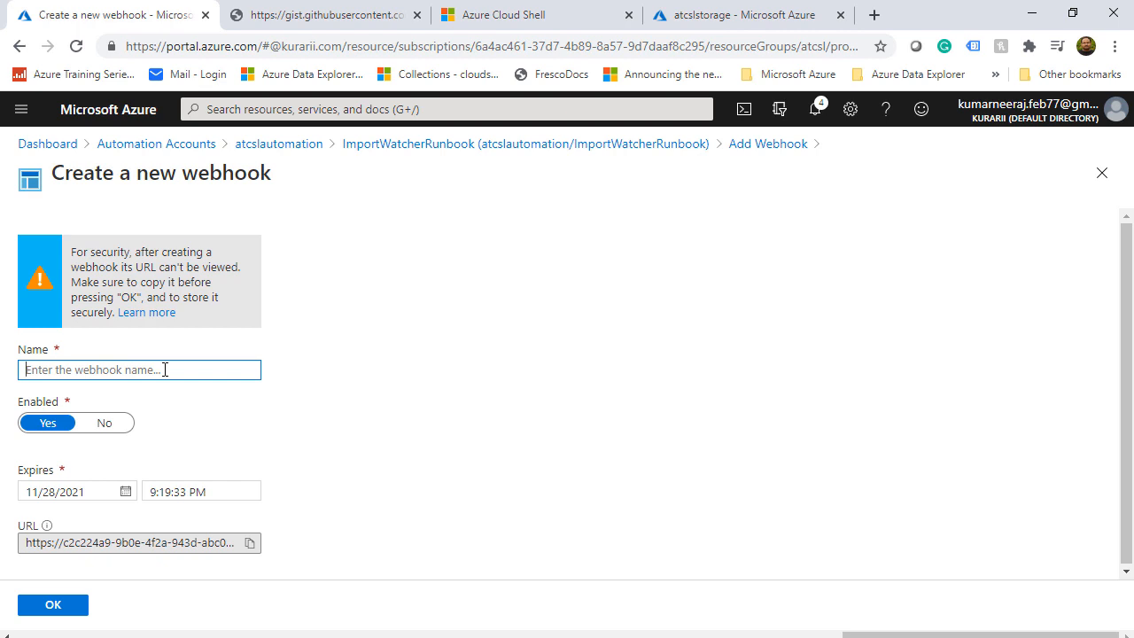
type("Wat")
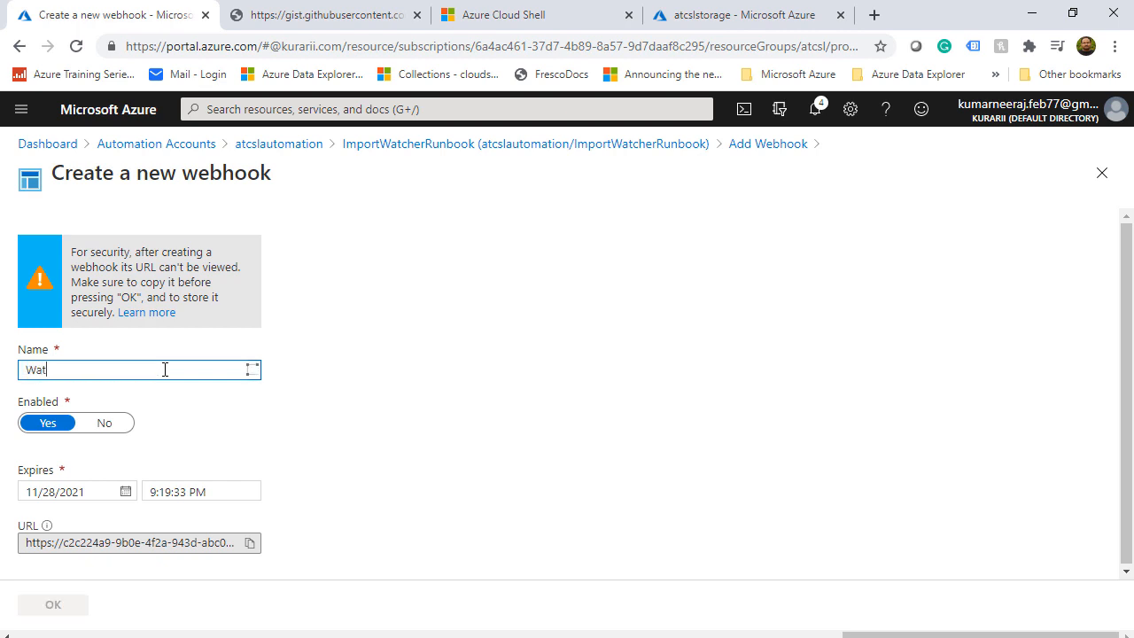
type("cherH")
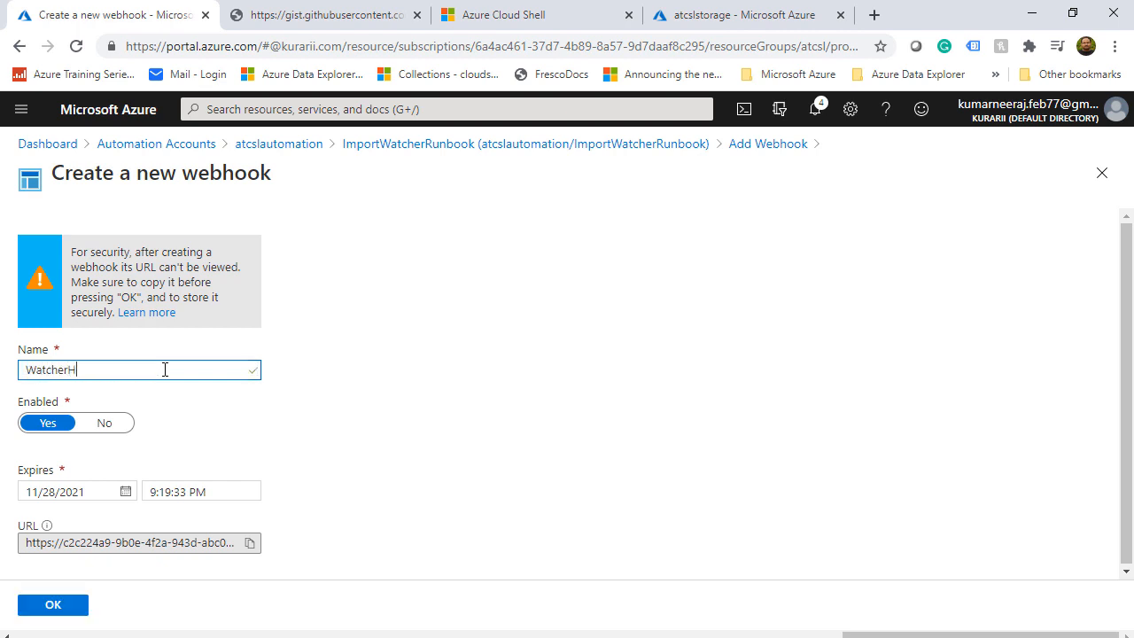
type("ook")
Copy the webhook URL into a new Notepad window, then confirm and create WatcherHook
left_click(251, 544)
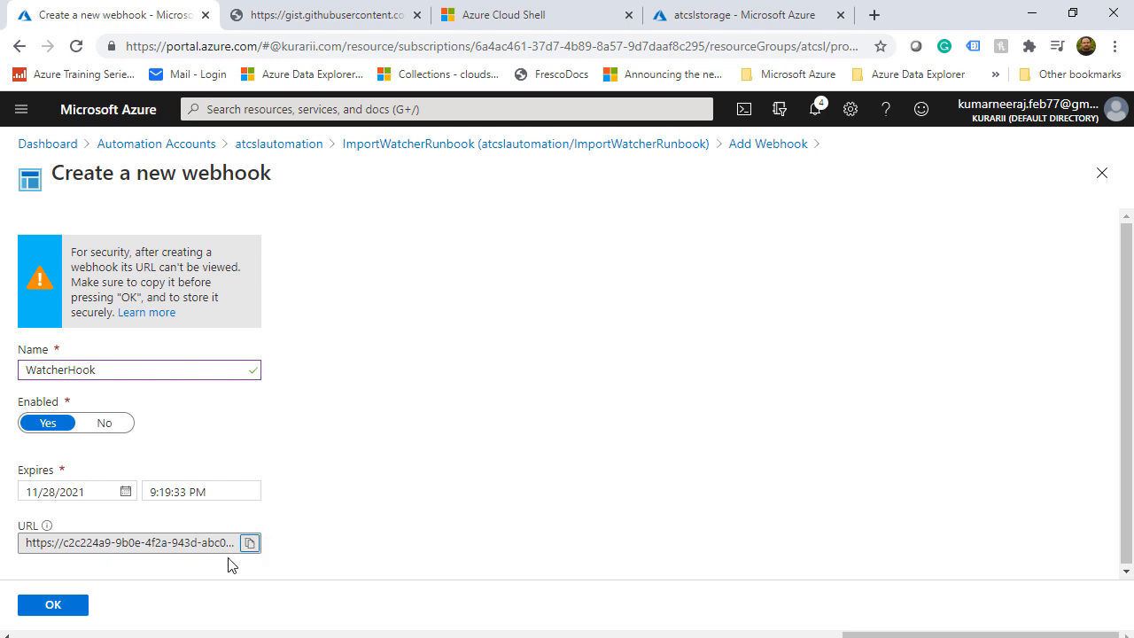
right_click(629, 637)
left_click(614, 566)
left_click_drag(597, 213, 704, 205)
right_click(453, 240)
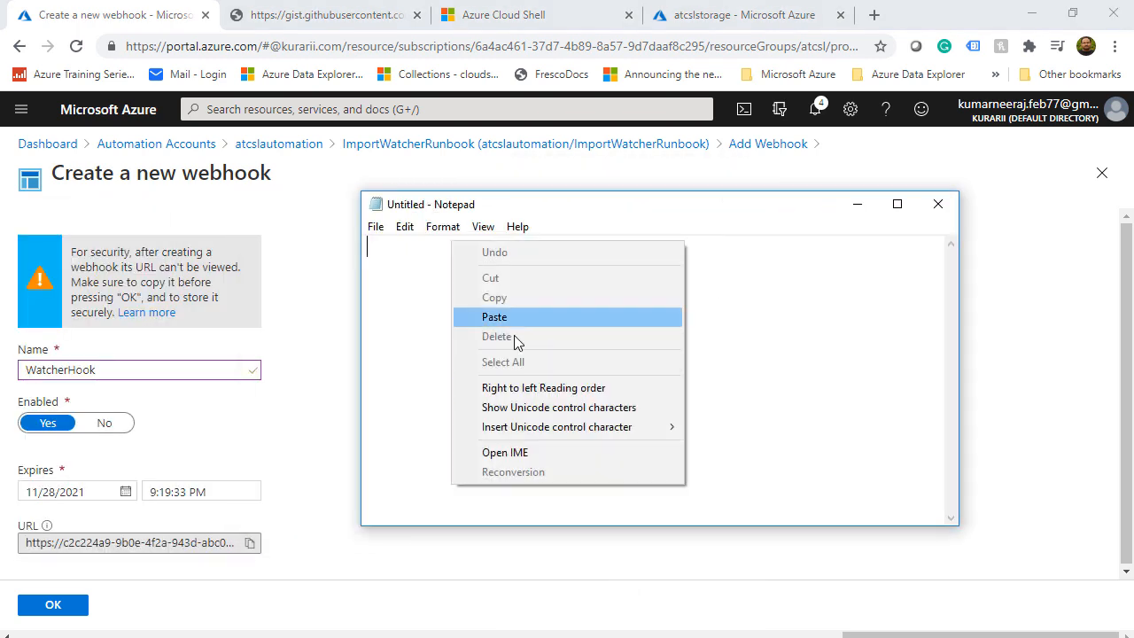
left_click(511, 318)
left_click(857, 205)
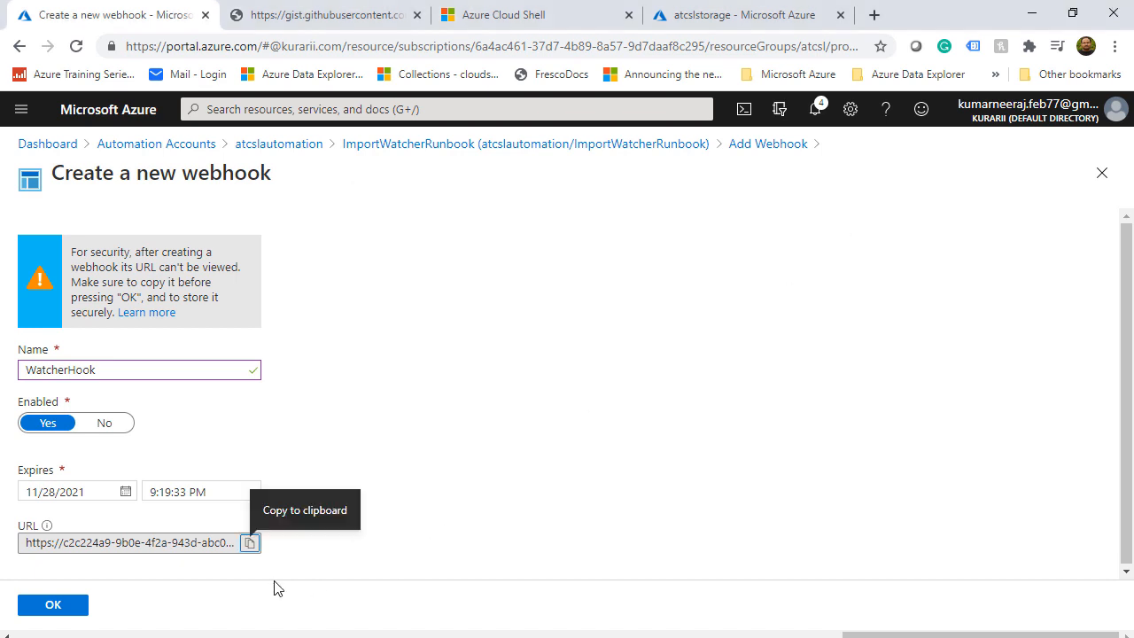
left_click(76, 604)
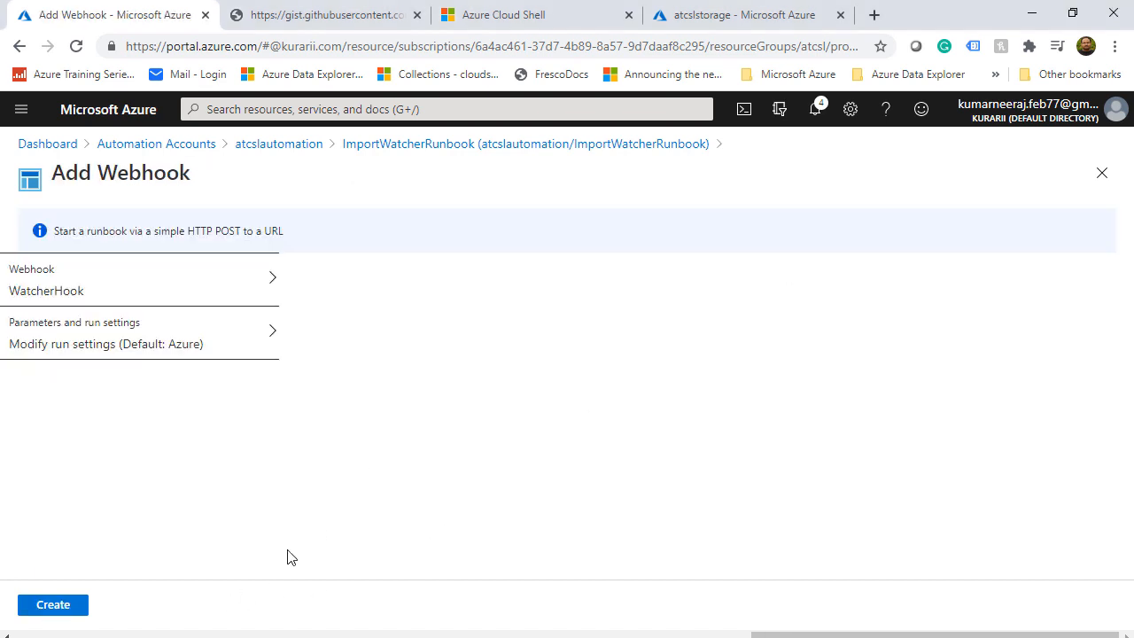
left_click(55, 605)
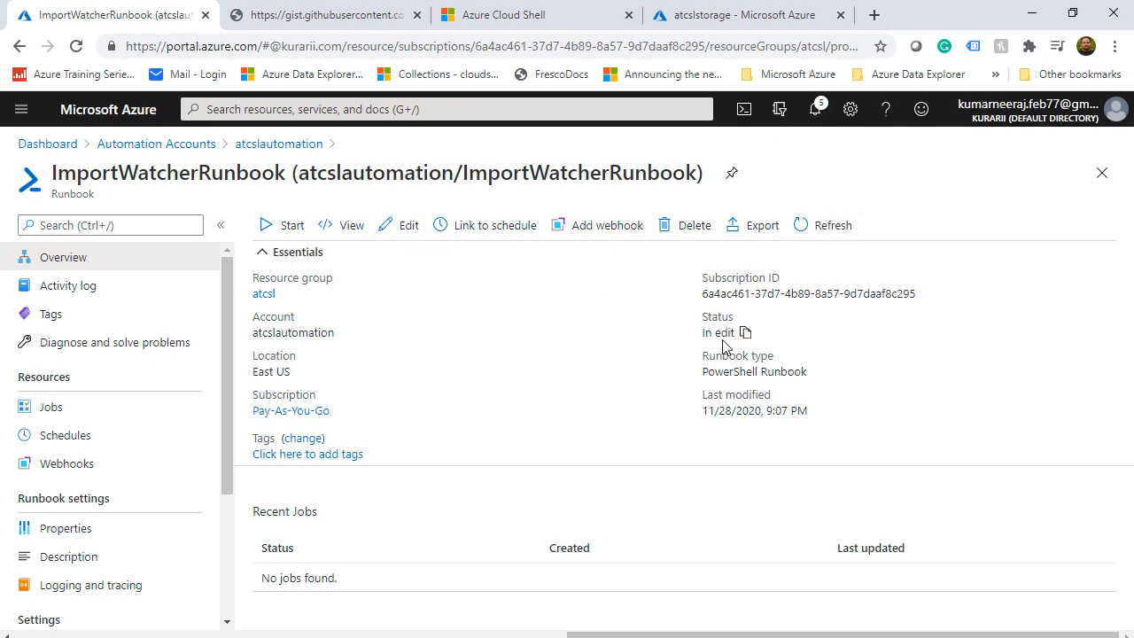
Publish ImportWatcherRunbook from its editor, confirming with Yes
left_click(403, 227)
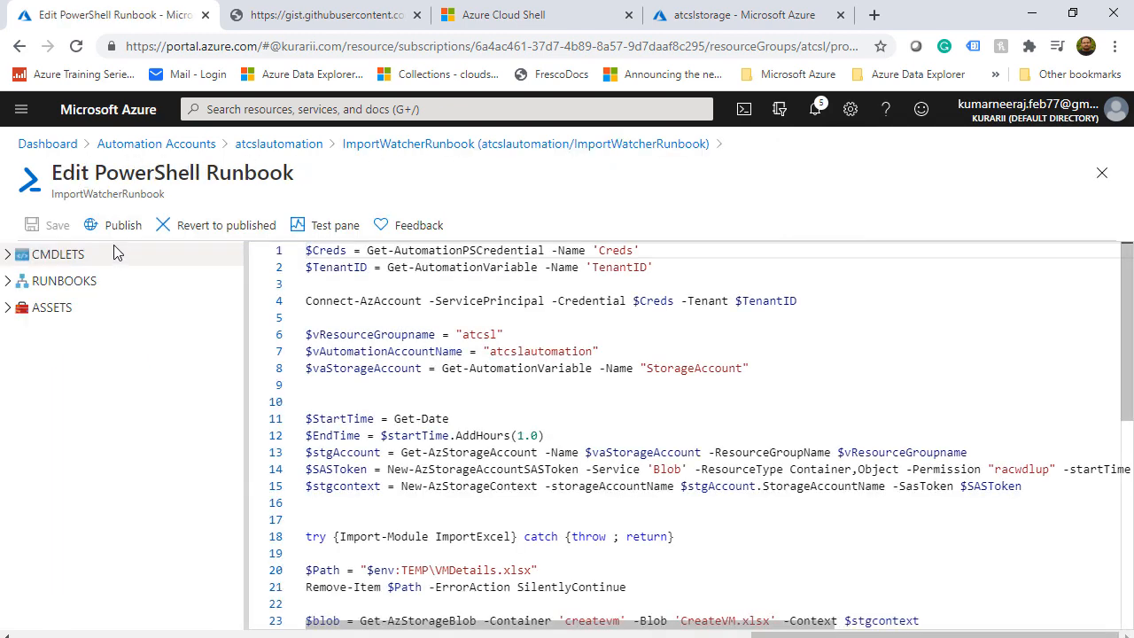
left_click(121, 226)
left_click(62, 321)
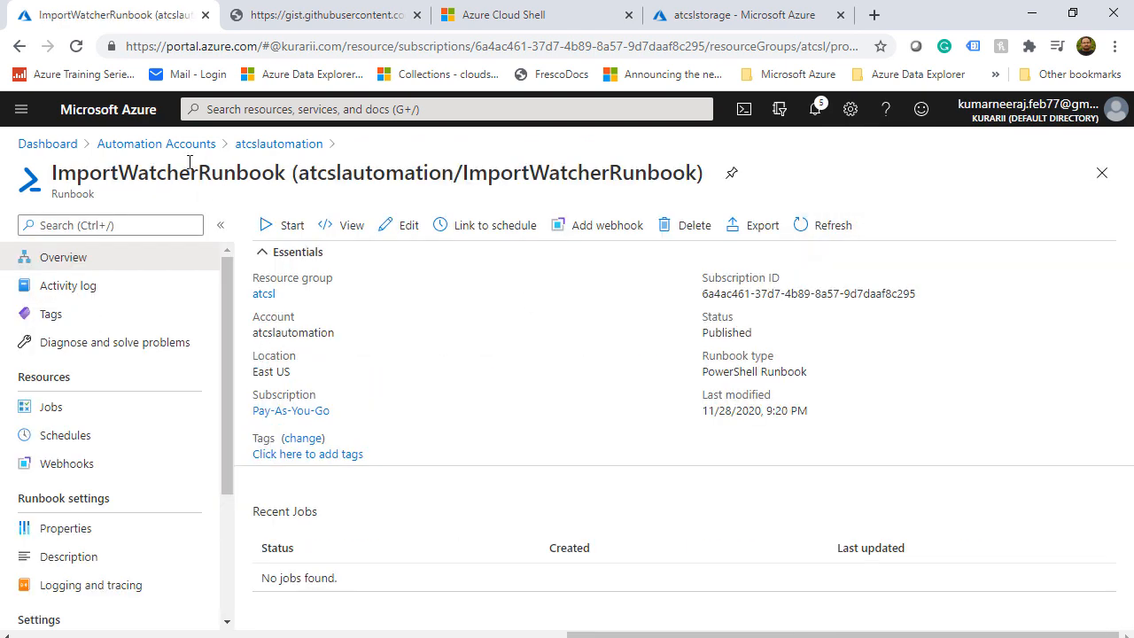
Return to atcslautomation and open its Event grid page
left_click(265, 143)
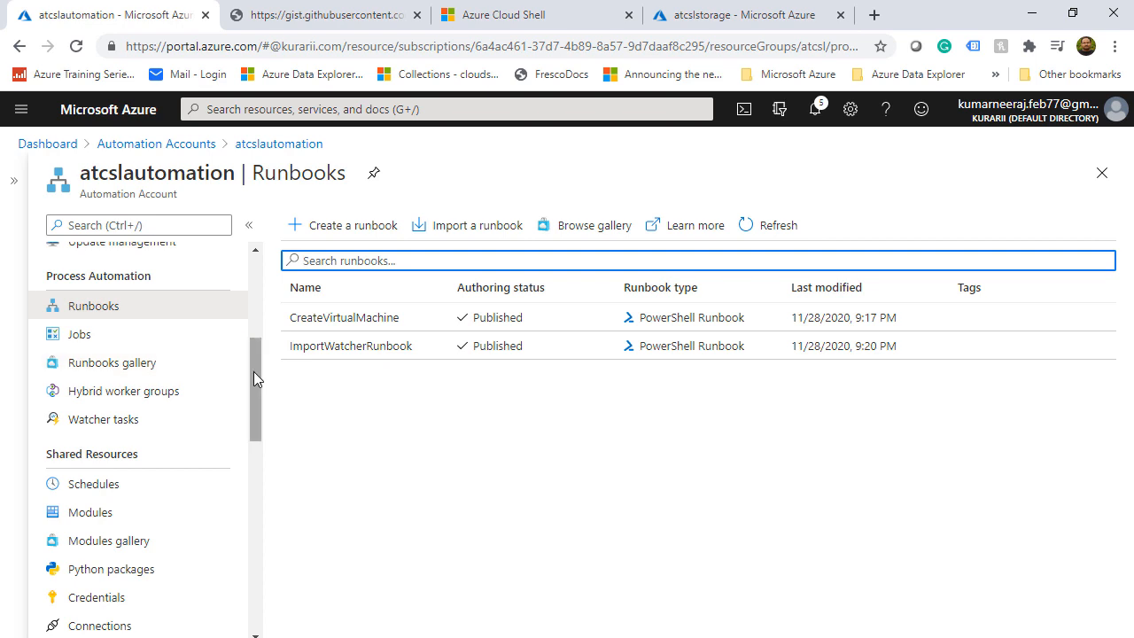
left_click_drag(253, 376, 249, 447)
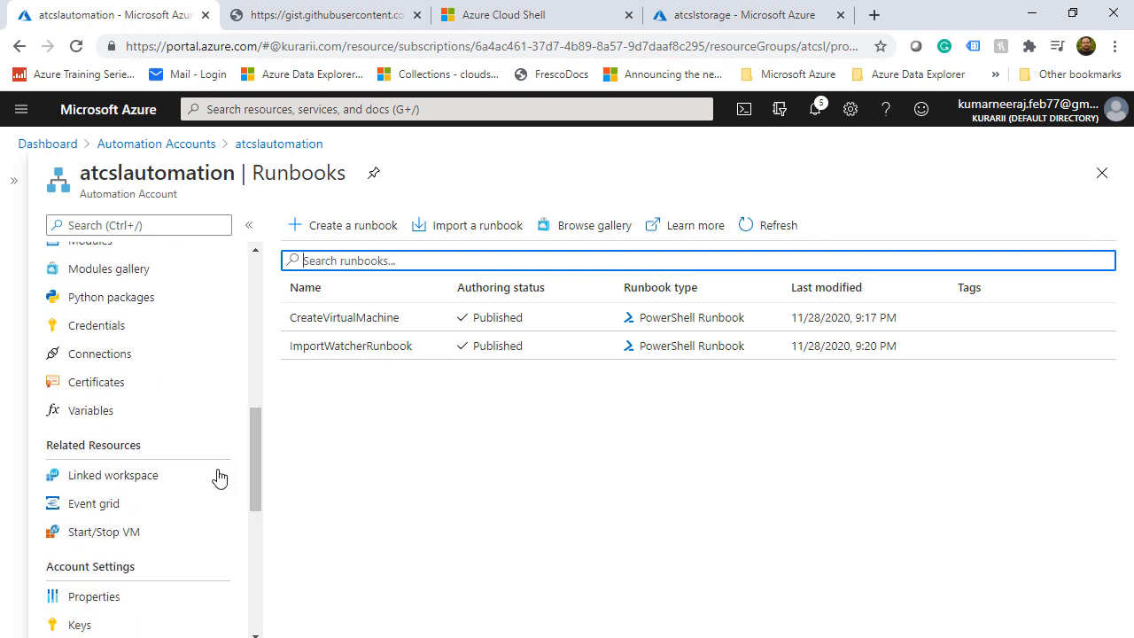
left_click(90, 502)
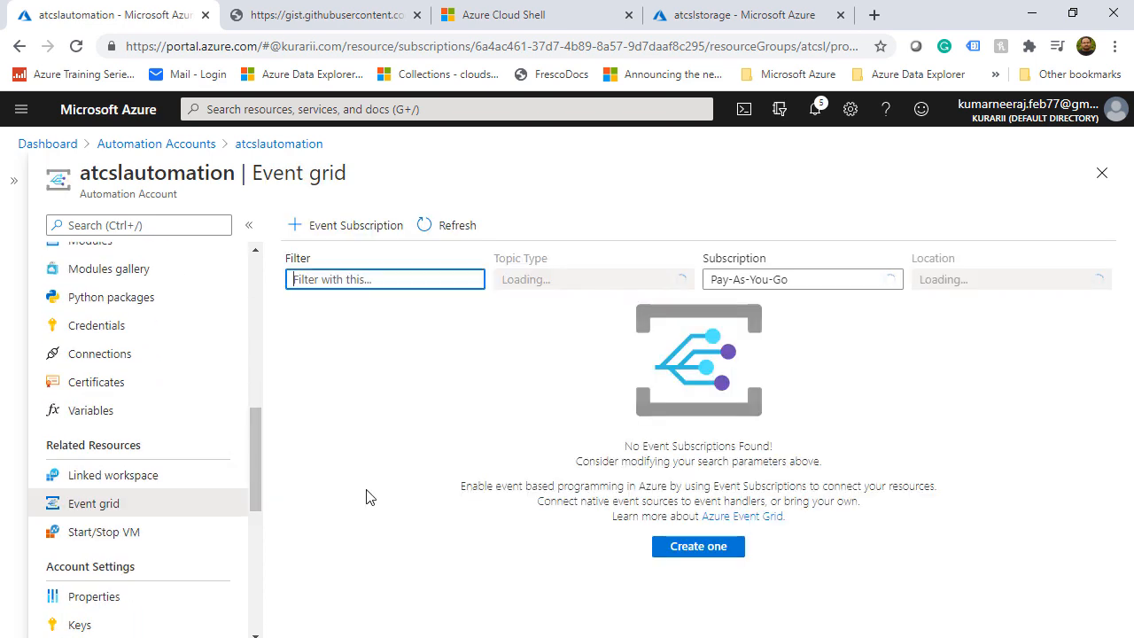
Start event subscription automationsubscription with topic type Storage Accounts (Blob & GPv2)
left_click(361, 232)
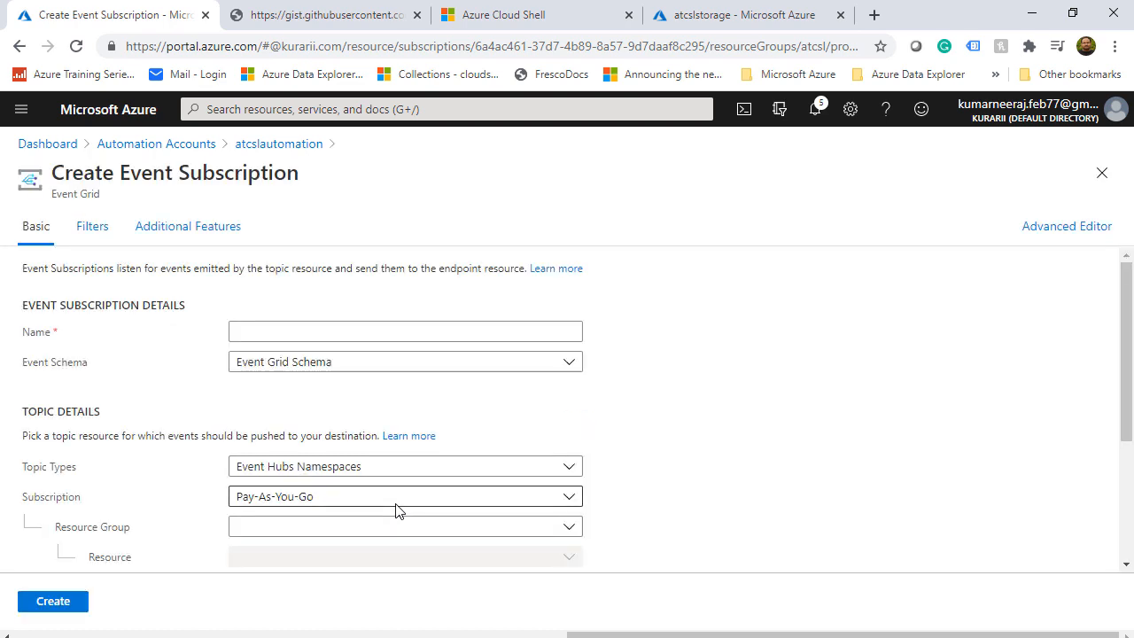
left_click(350, 331)
type("auro")
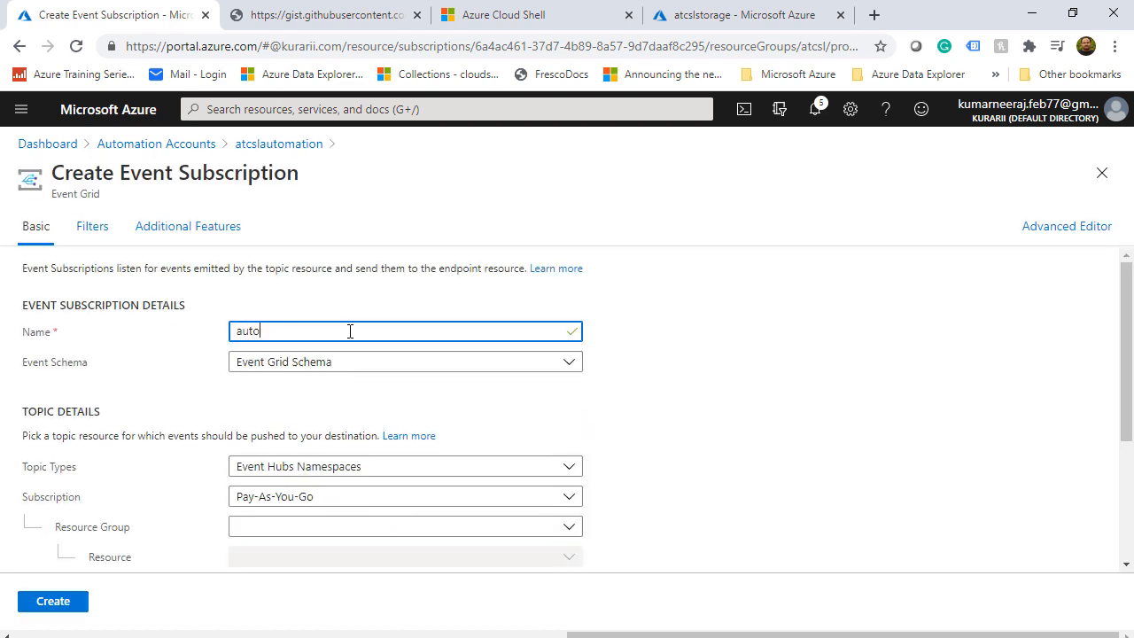
type("mationsubscription")
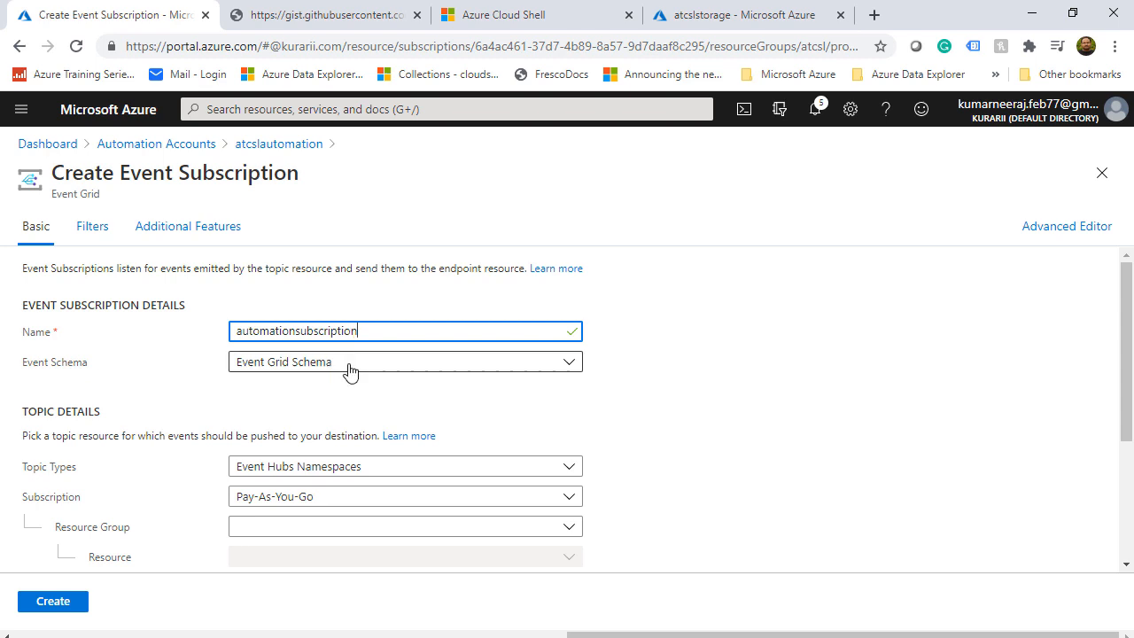
left_click(431, 469)
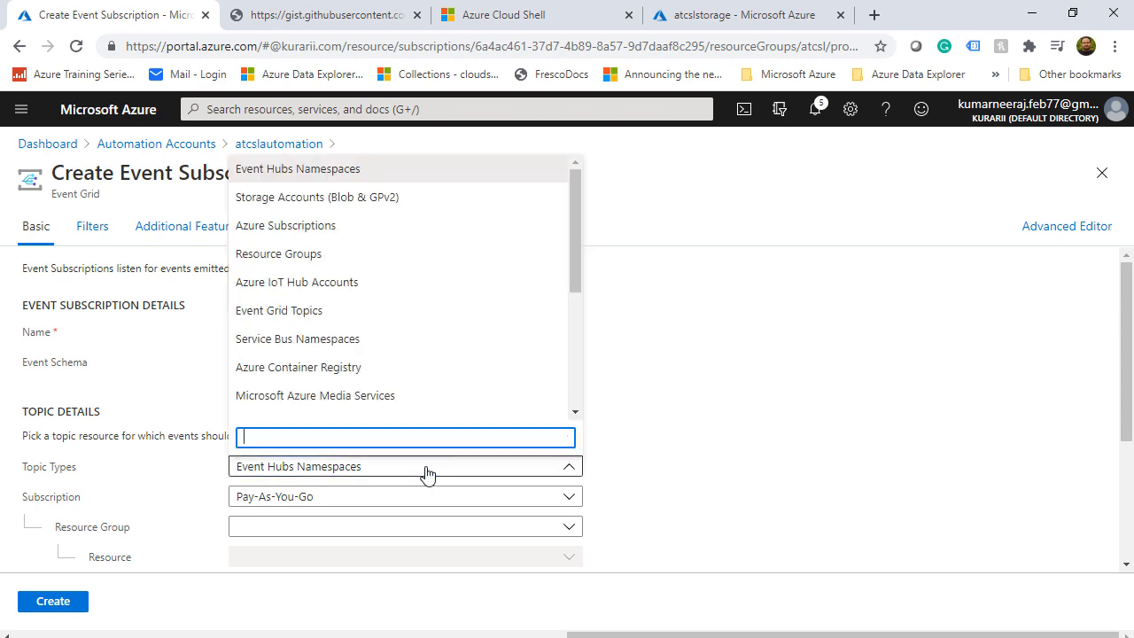
left_click(368, 200)
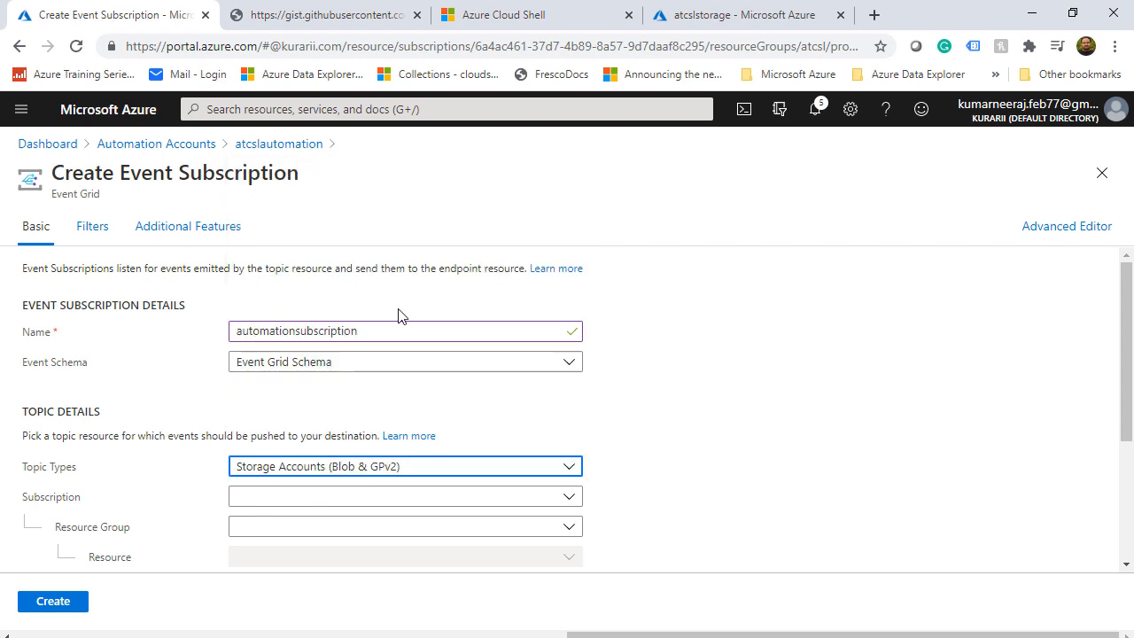
Select subscription Pay-As-You-Go, resource group atcsl and resource atcslstorage as the source
scroll(734, 467, "down", 2)
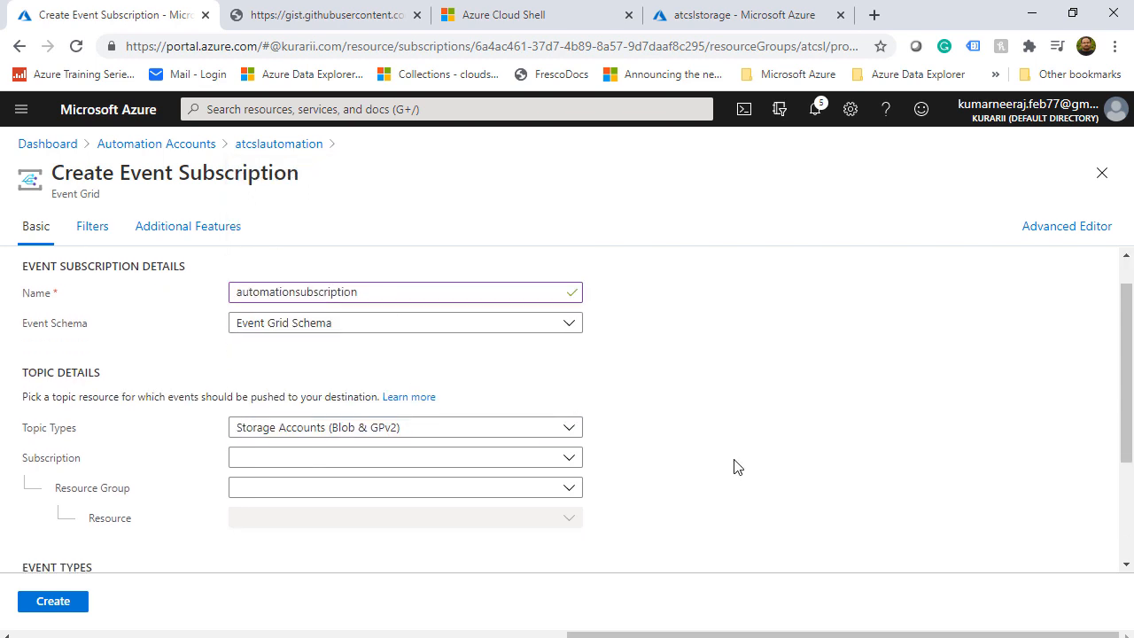
left_click(567, 409)
left_click(276, 468)
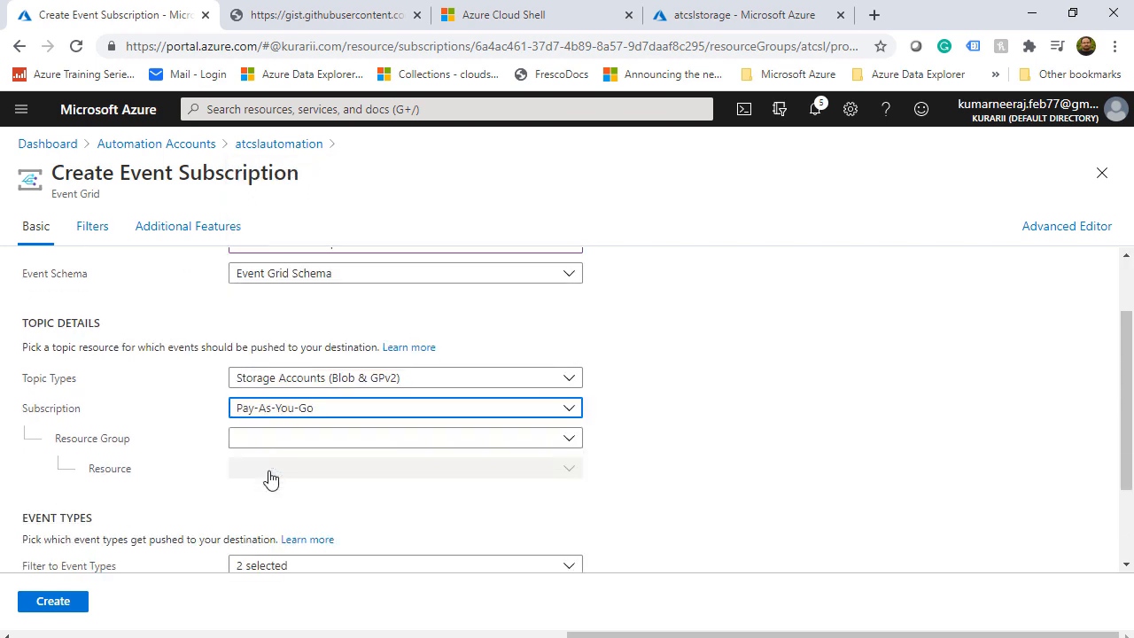
left_click(268, 439)
left_click(258, 498)
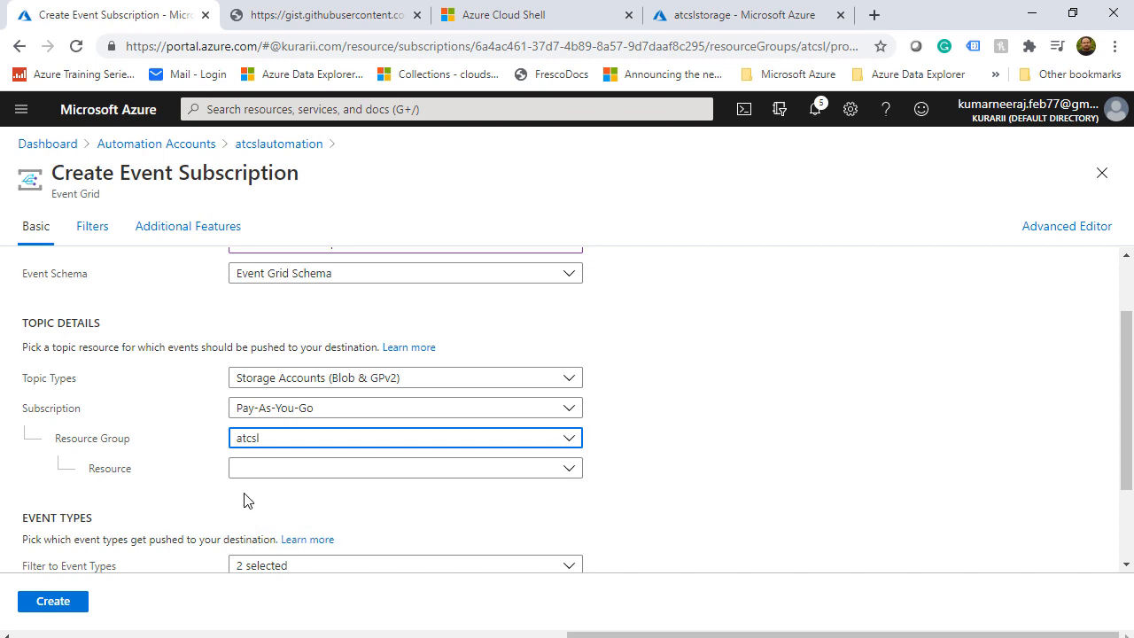
left_click(574, 468)
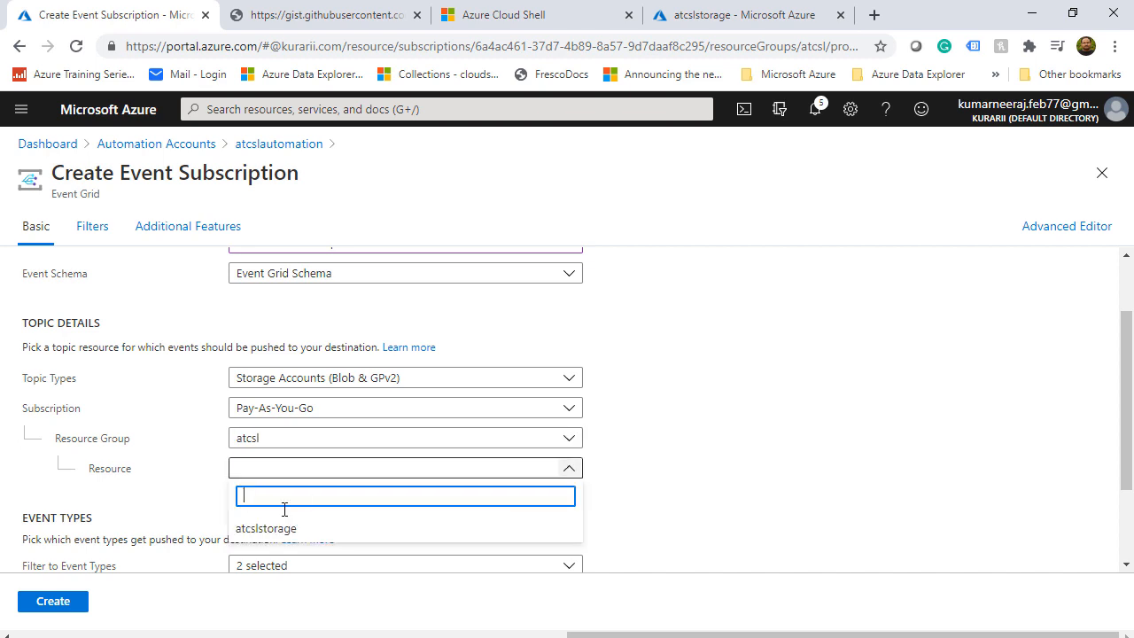
left_click(257, 529)
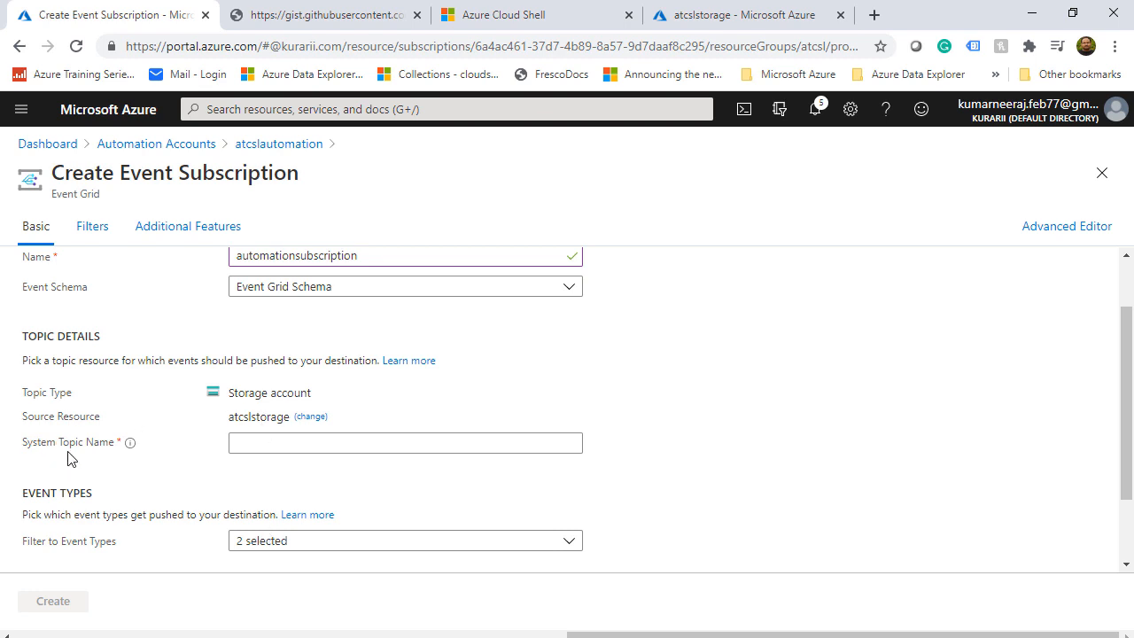
Name the system topic topicsforwatcher and untick Blob Deleted so only Blob Created is sent
left_click(316, 443)
type("topicsfor")
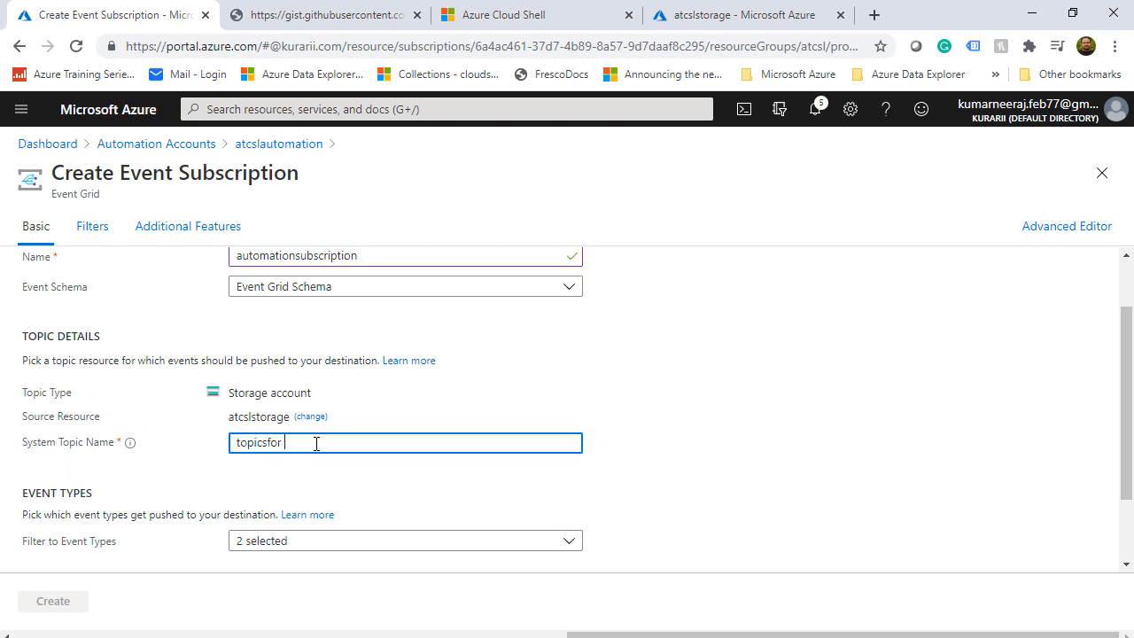
type("watcher")
left_click(669, 458)
scroll(668, 531, "down", 1)
left_click(321, 453)
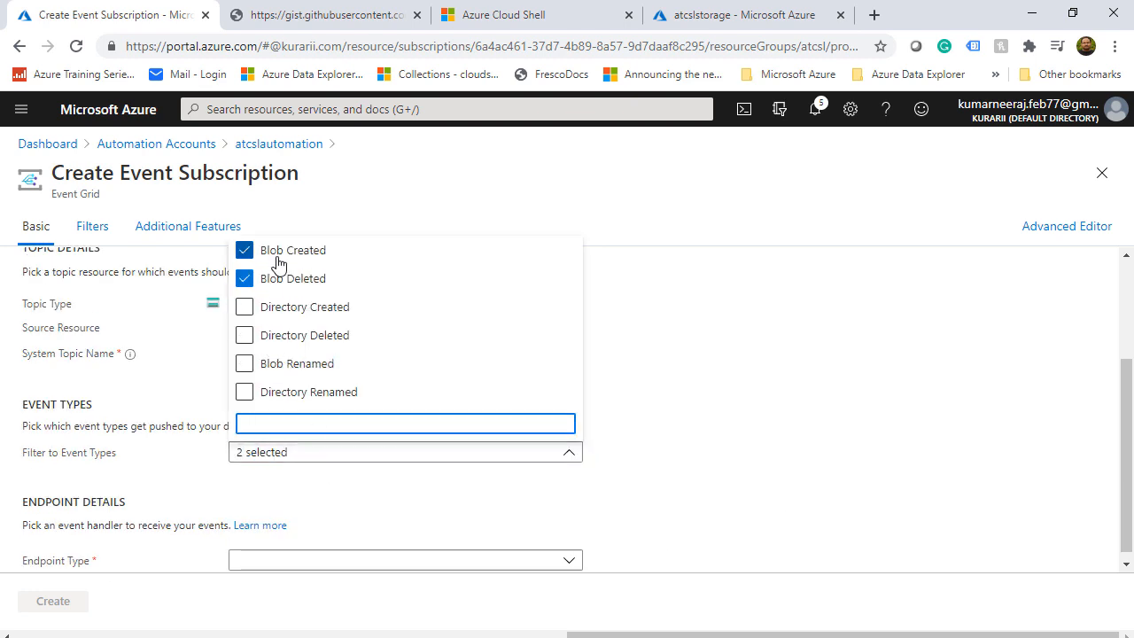
left_click(245, 280)
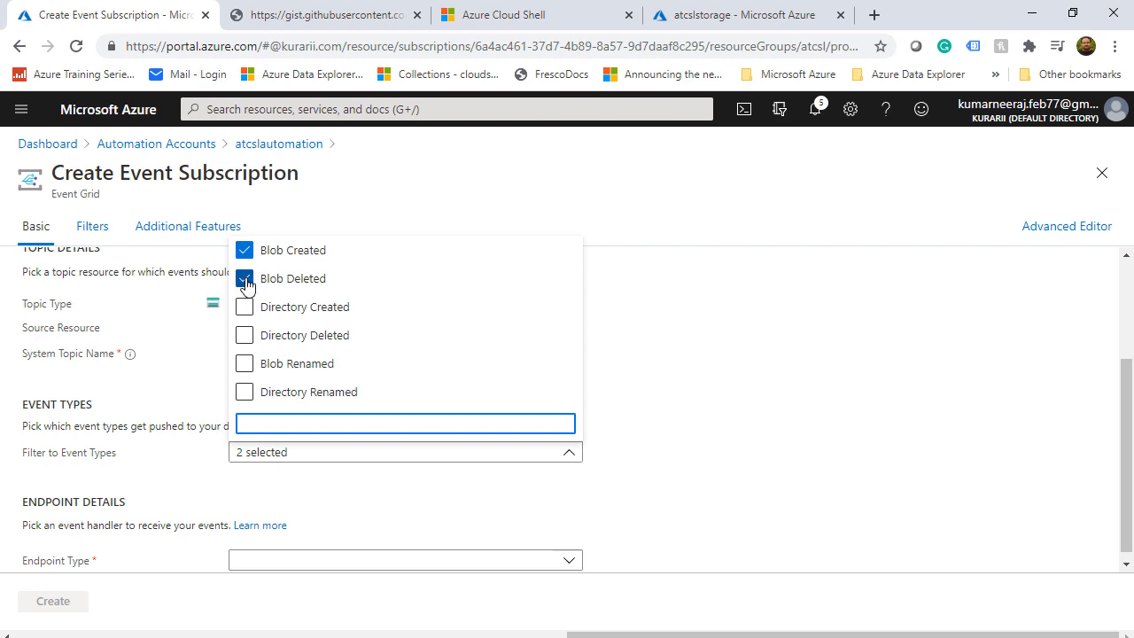
Choose Web Hook as the endpoint type
scroll(222, 412, "down", 1)
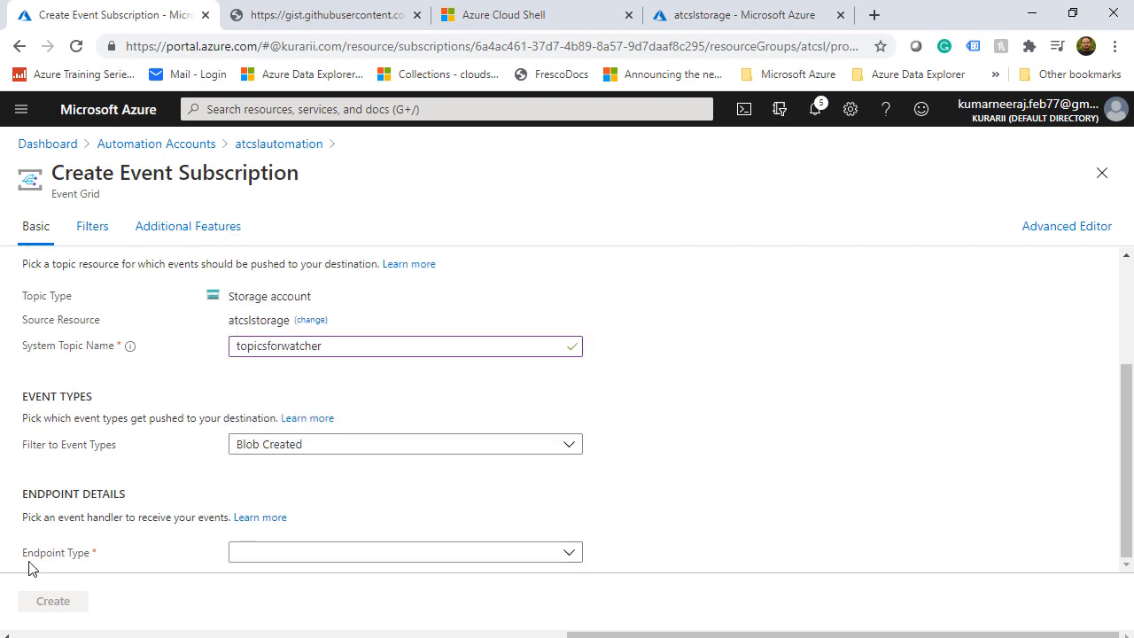
left_click(315, 558)
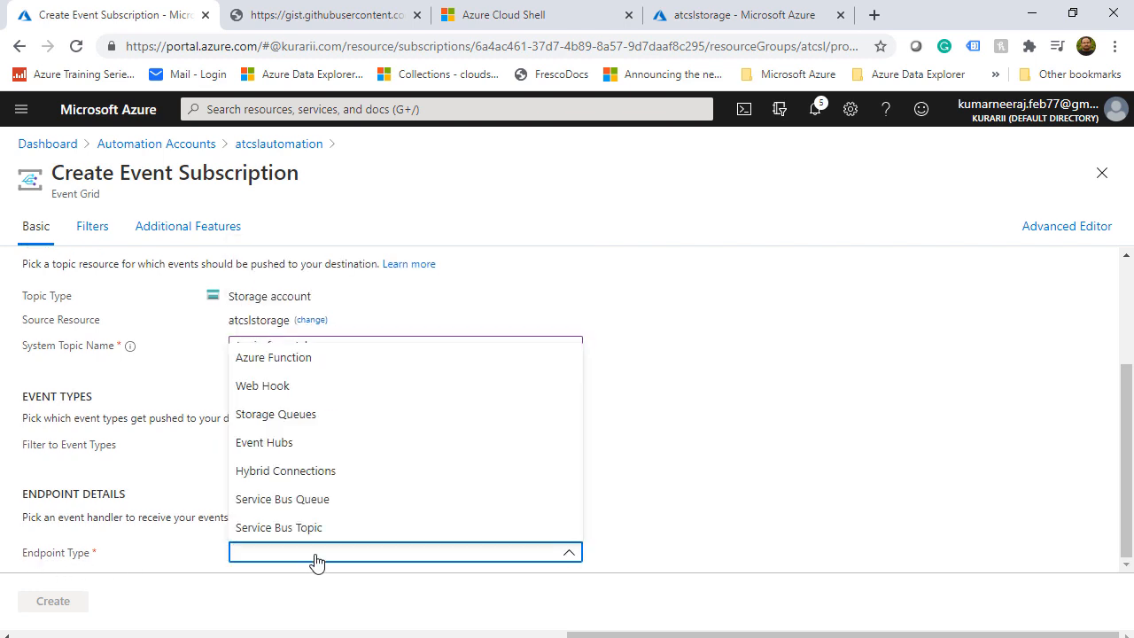
left_click(287, 388)
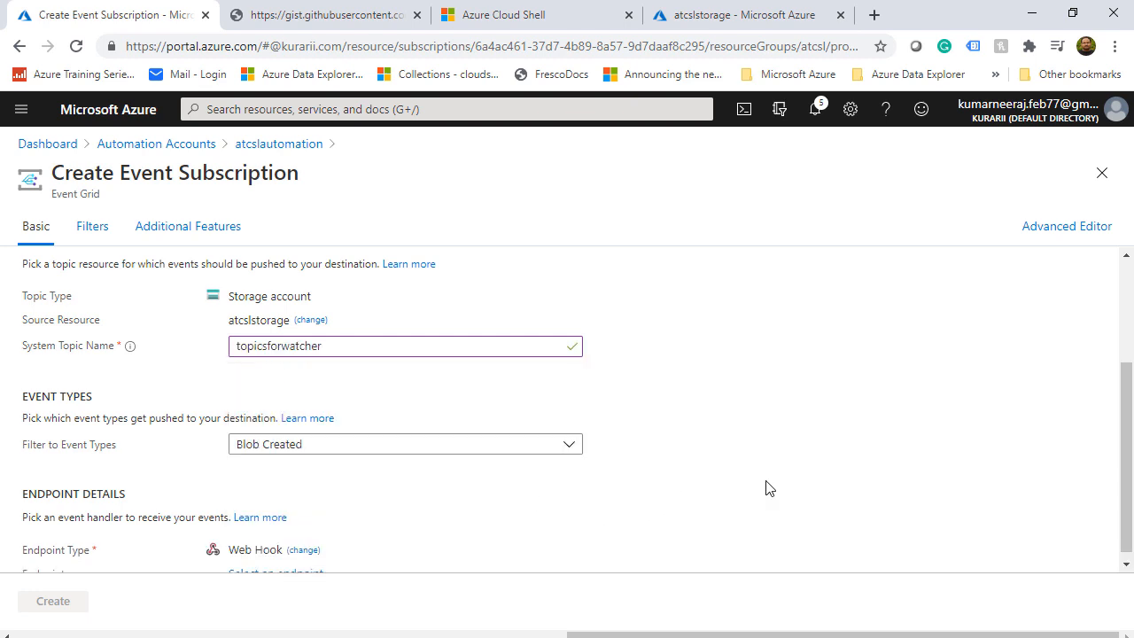
scroll(769, 487, "down", 1)
Paste the saved webhook URL as the subscriber endpoint, confirm it and create the subscription
left_click(285, 567)
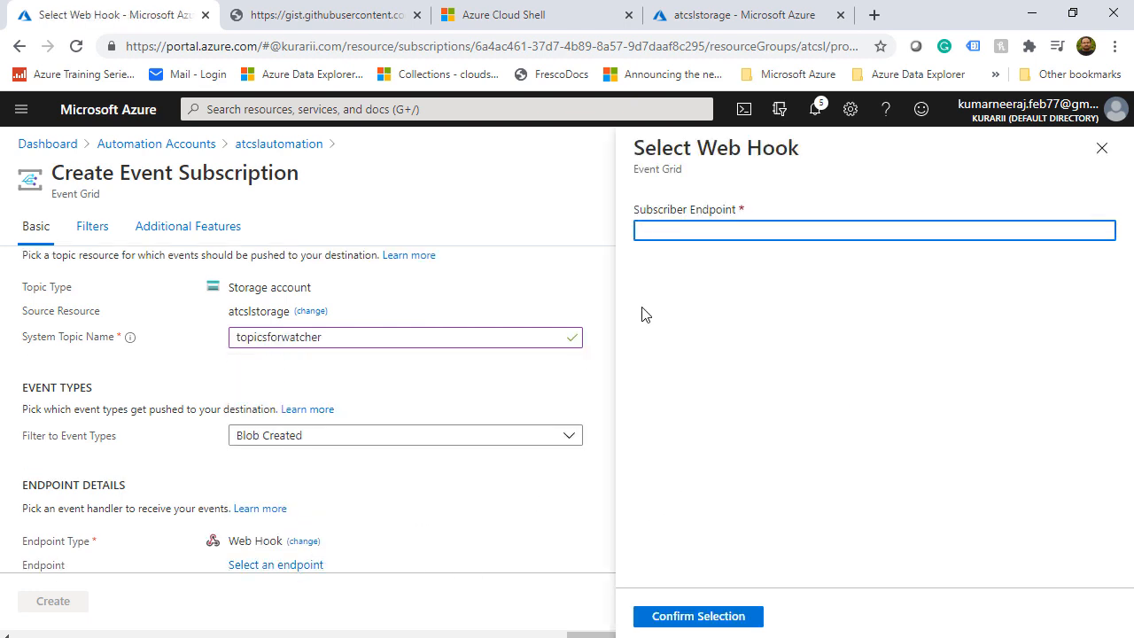
right_click(666, 230)
left_click(741, 373)
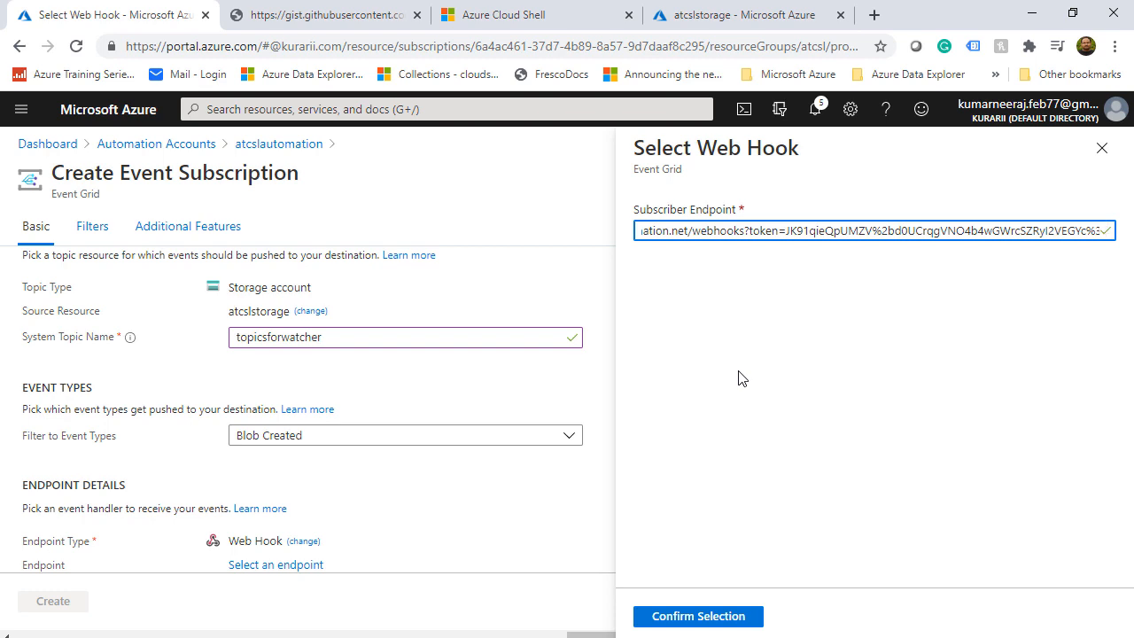
left_click(704, 617)
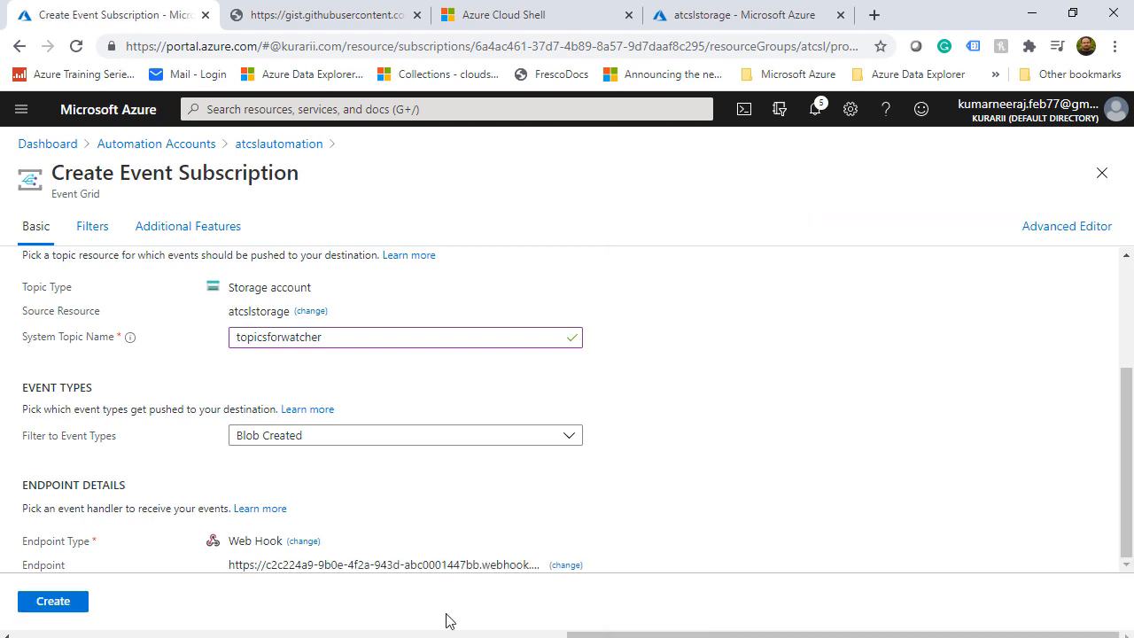
left_click(55, 607)
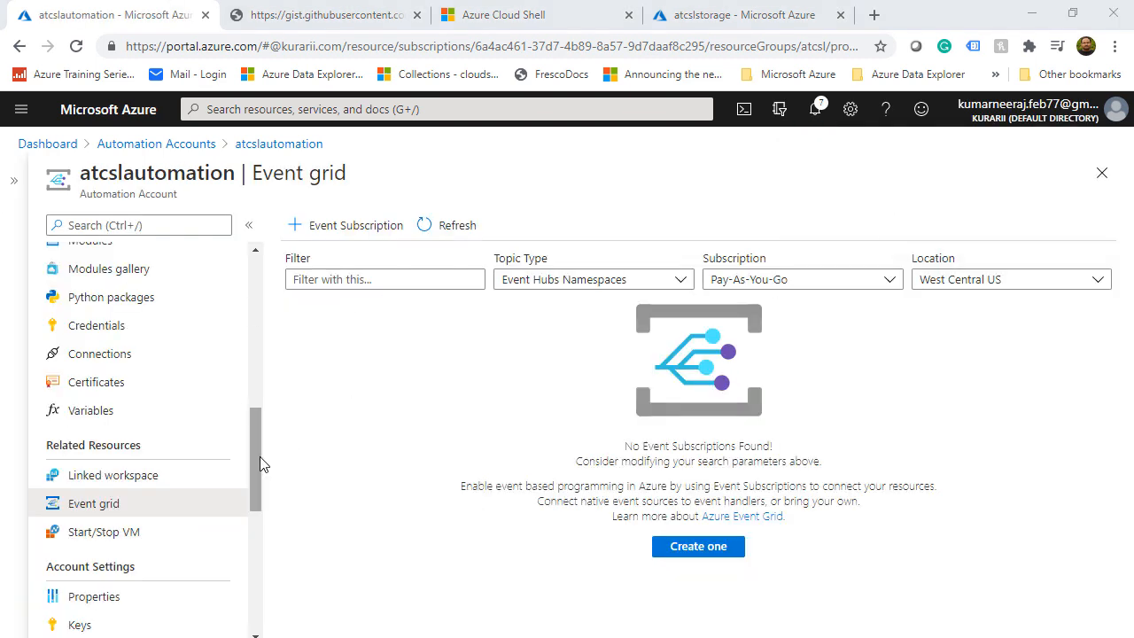
Open the atcslvnet virtual network and scroll through its Subnets table
left_click_drag(256, 453, 260, 400)
left_click(93, 253)
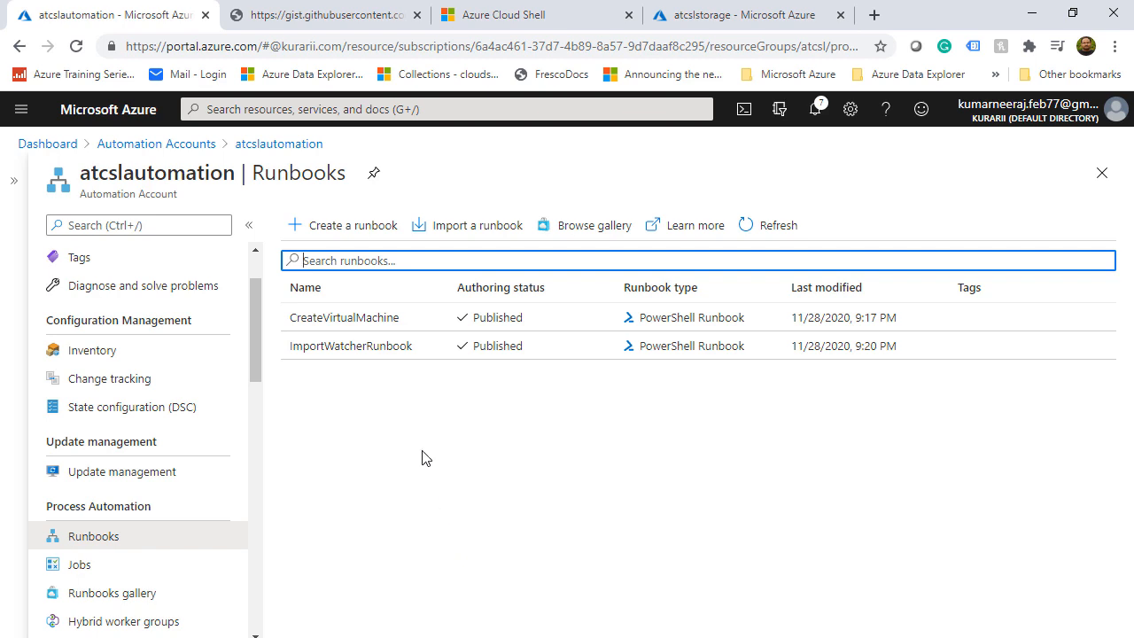
left_click(363, 106)
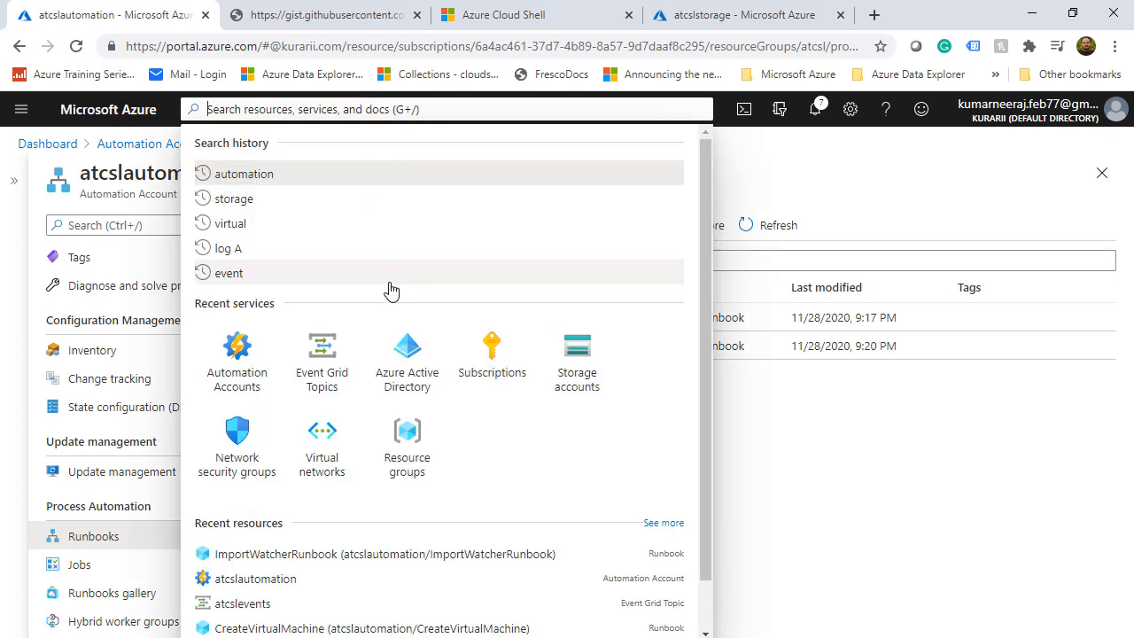
left_click(326, 447)
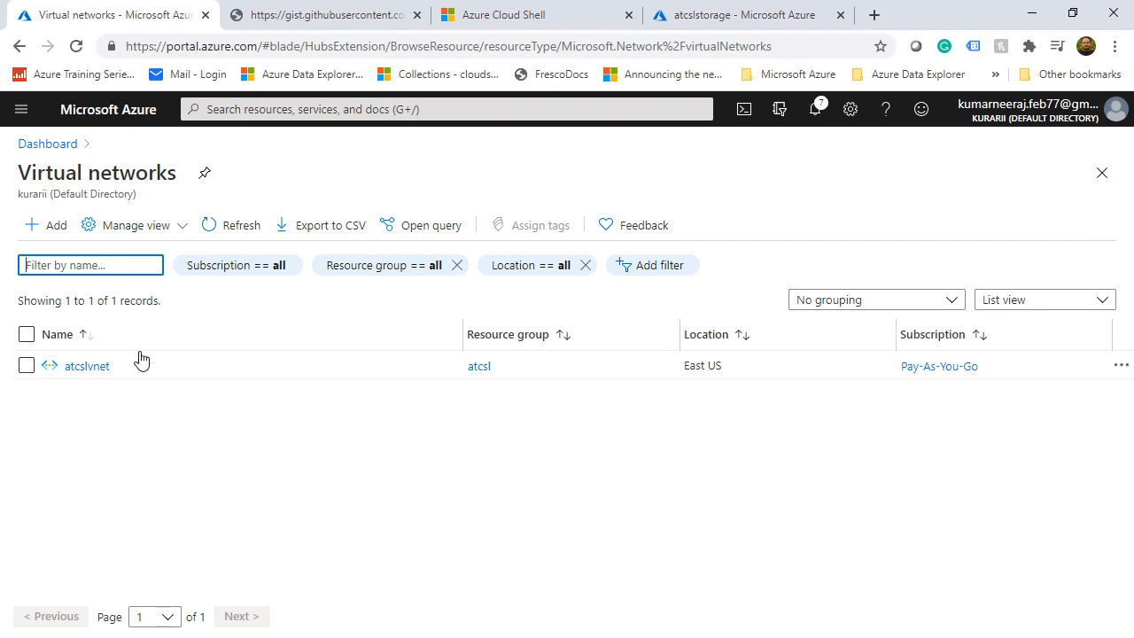
left_click(97, 366)
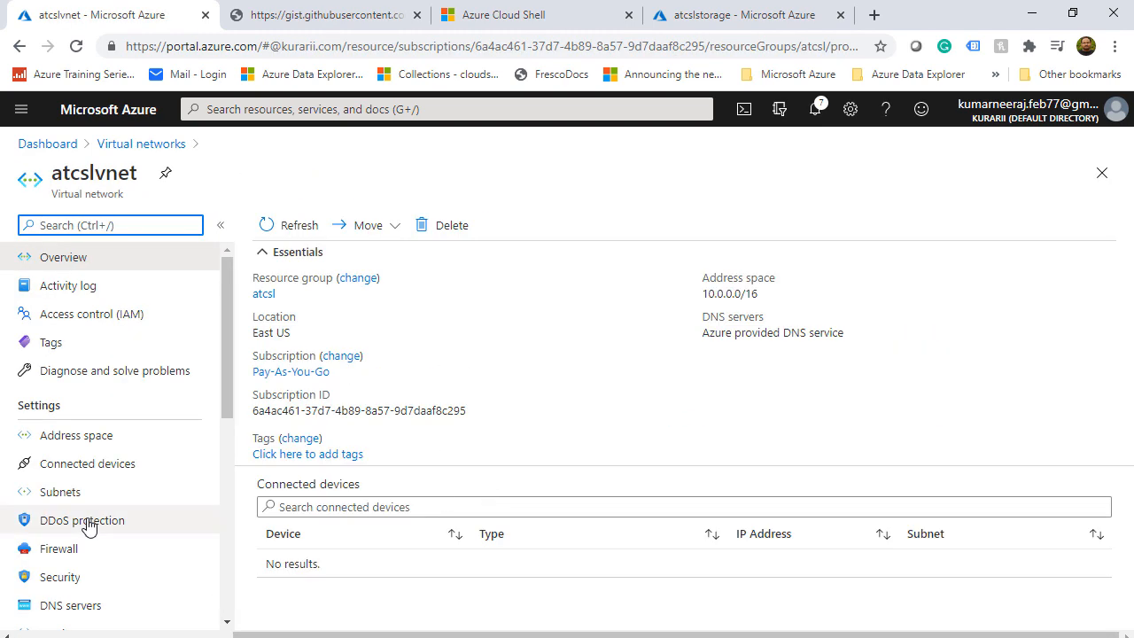
left_click(89, 493)
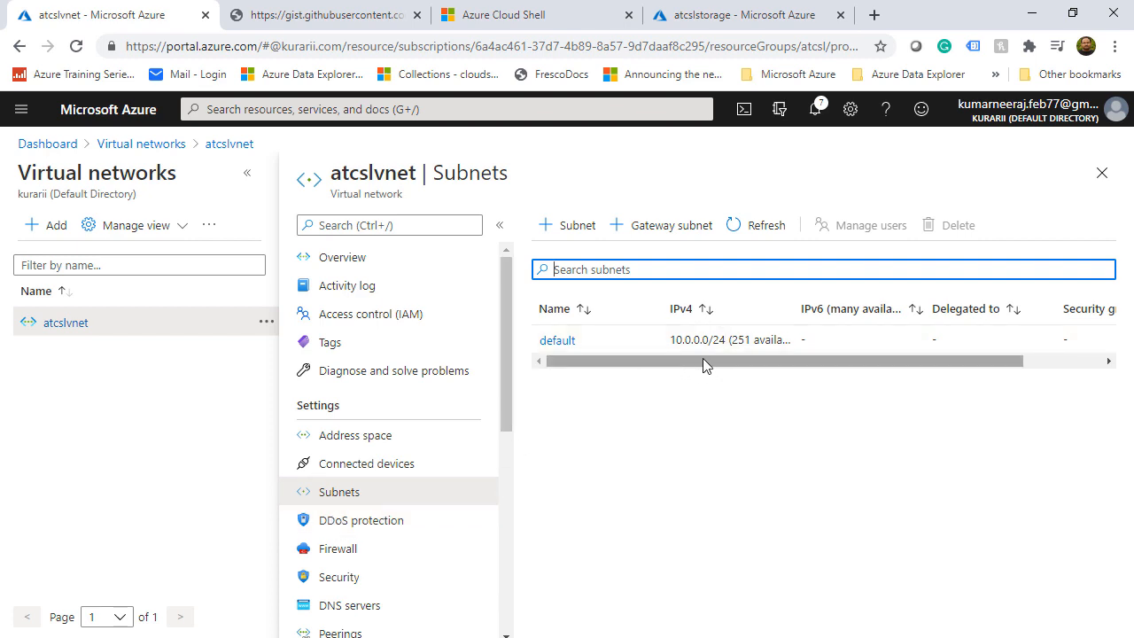
left_click_drag(703, 360, 755, 361)
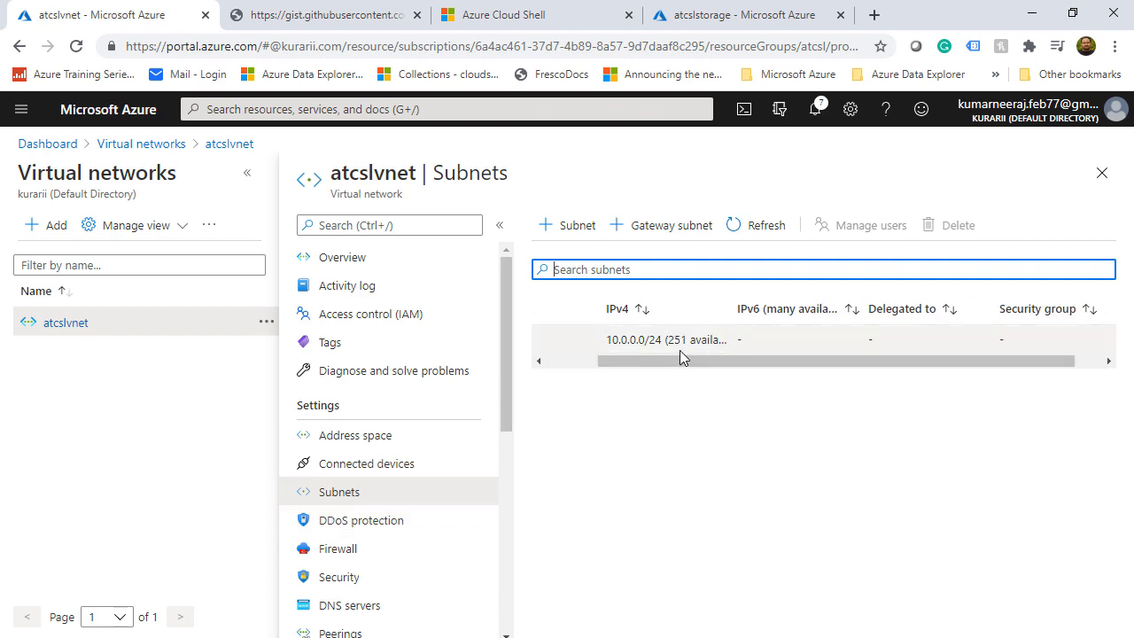
left_click_drag(679, 361, 627, 363)
Search 'virt' and open the empty Virtual machines list
left_click(365, 109)
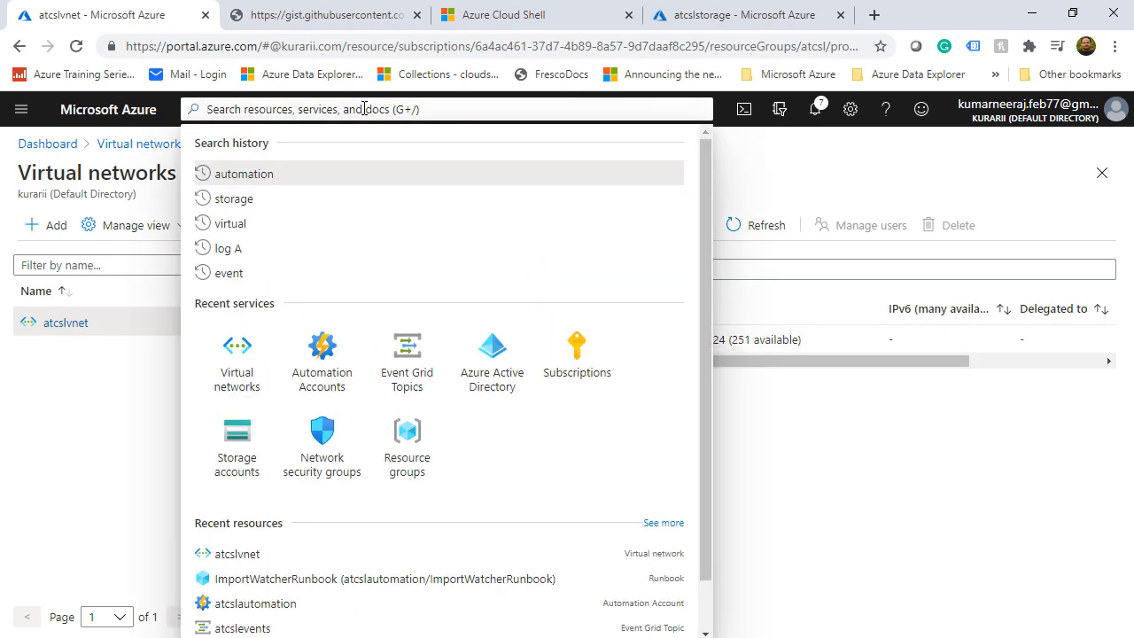
type("virt")
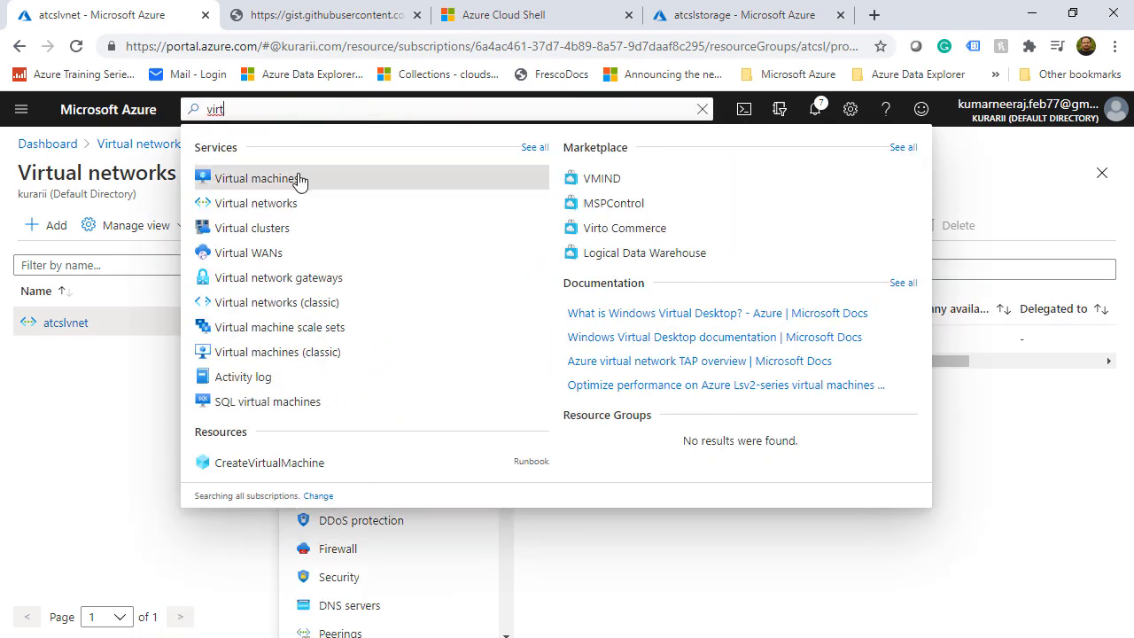
left_click(298, 181)
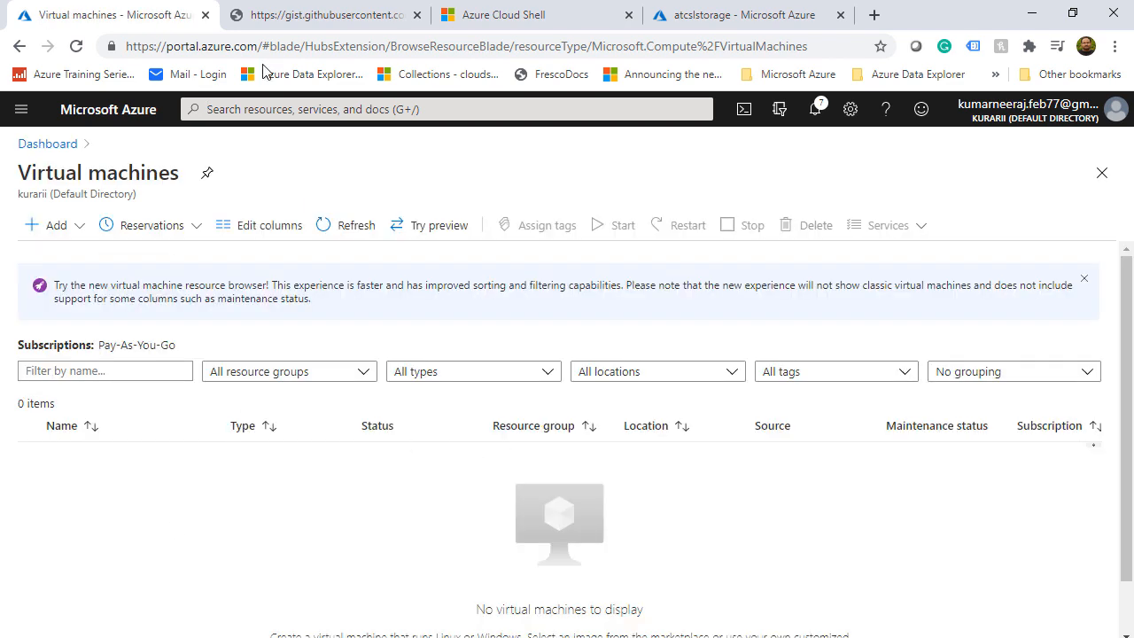
Open the createvm container under atcslstorage's Containers and begin an upload
left_click(262, 107)
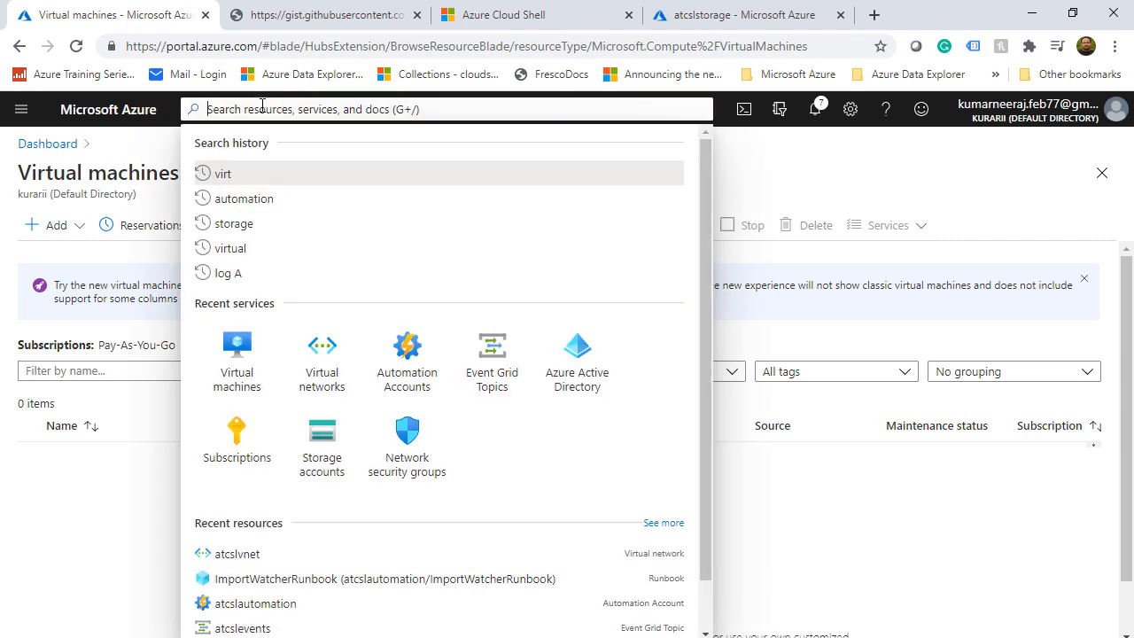
left_click(307, 450)
left_click(86, 368)
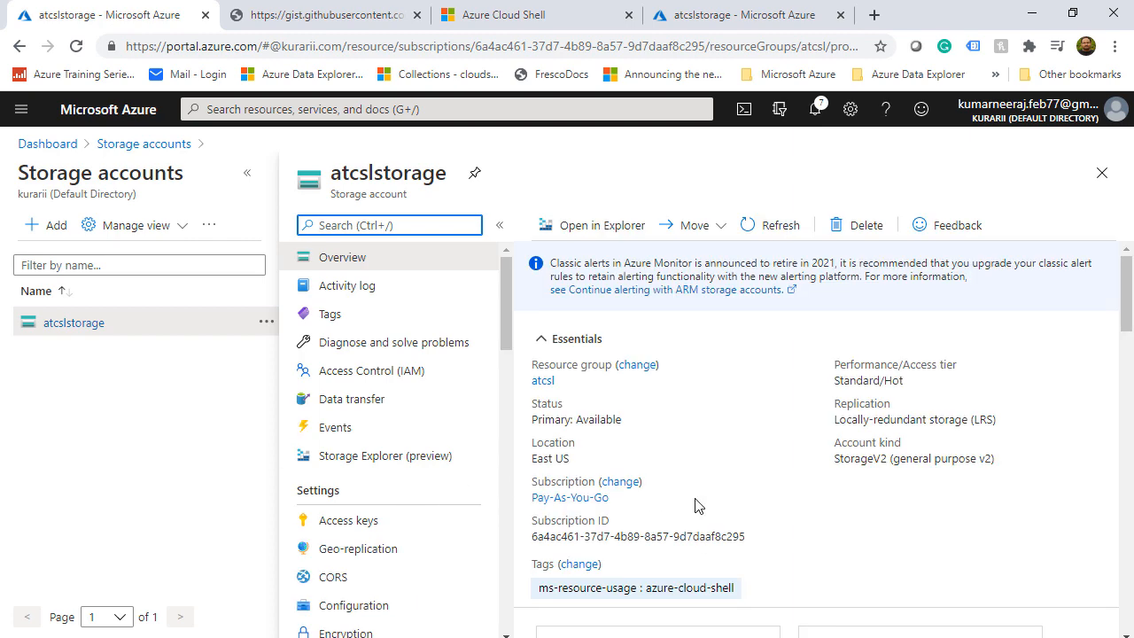
scroll(696, 504, "down", 3)
left_click(627, 467)
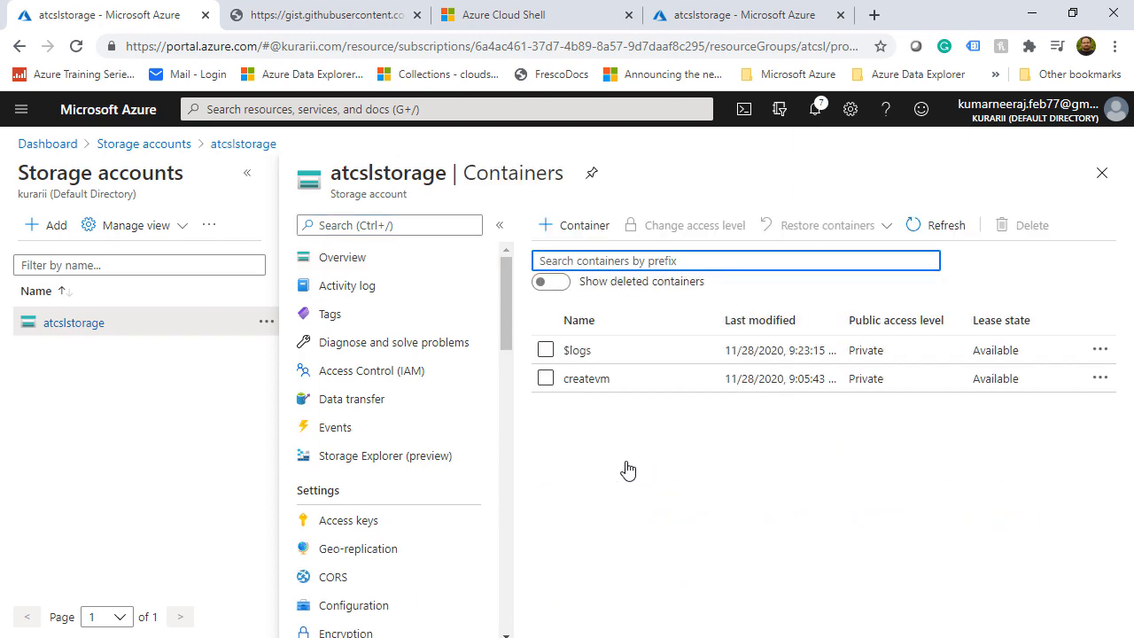
left_click(588, 381)
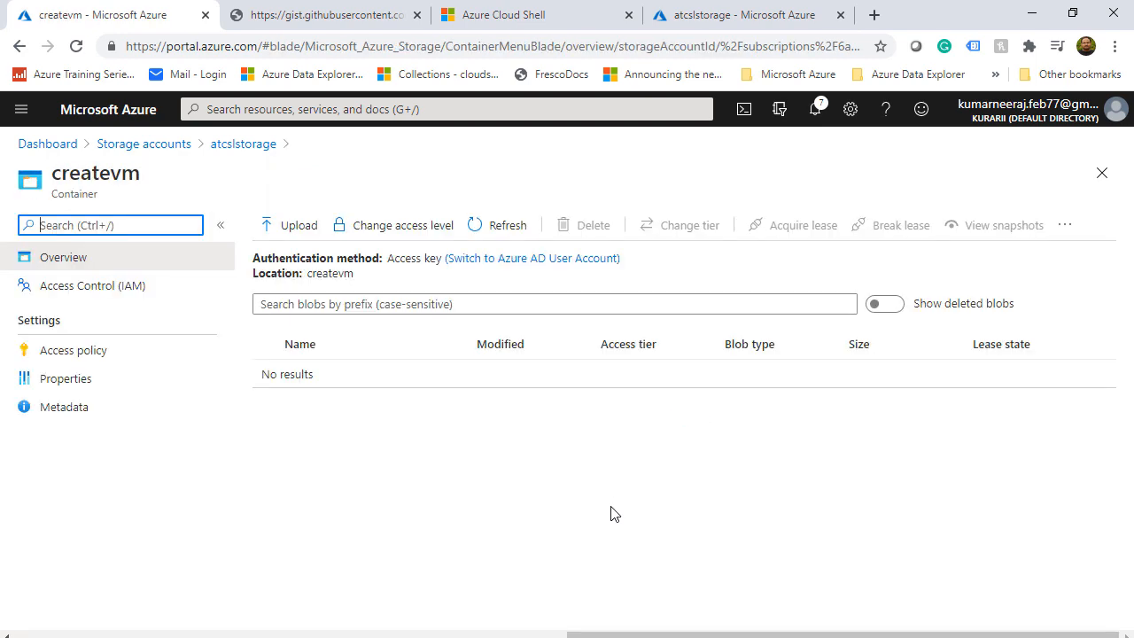
left_click(293, 225)
Upload CreateVM.xlsx into createvm with 'Overwrite if files already exist' ticked
left_click(1105, 221)
left_click(214, 160)
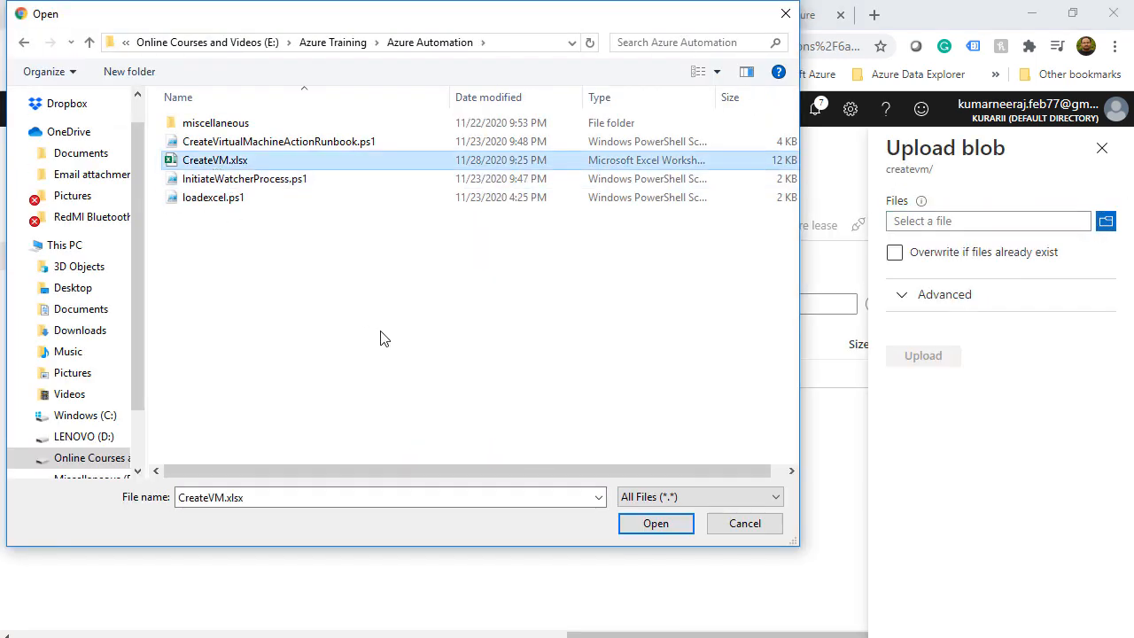
left_click(656, 524)
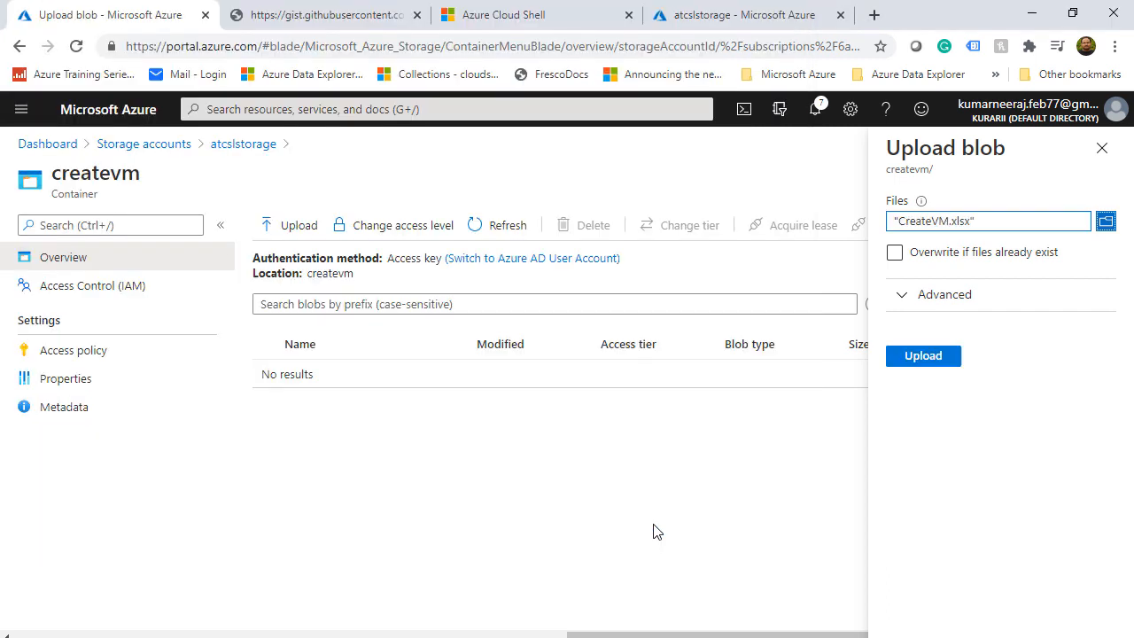
left_click(896, 254)
left_click(922, 357)
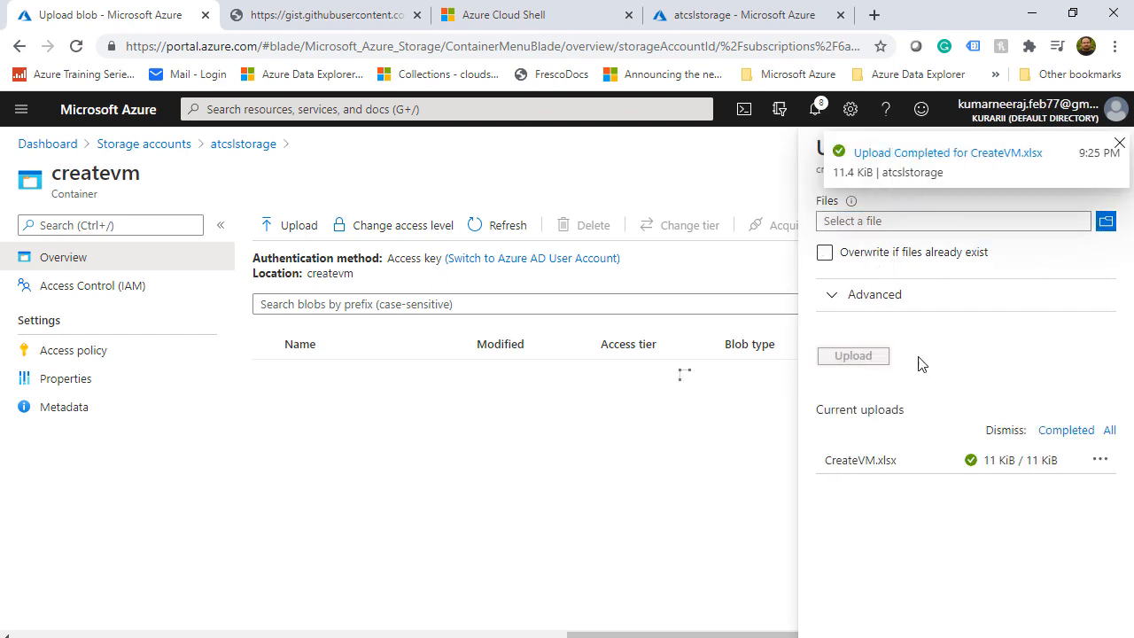
left_click(306, 110)
From atcslautomation's runbooks, open the running ImportWatcherRunbook job's details
left_click(491, 353)
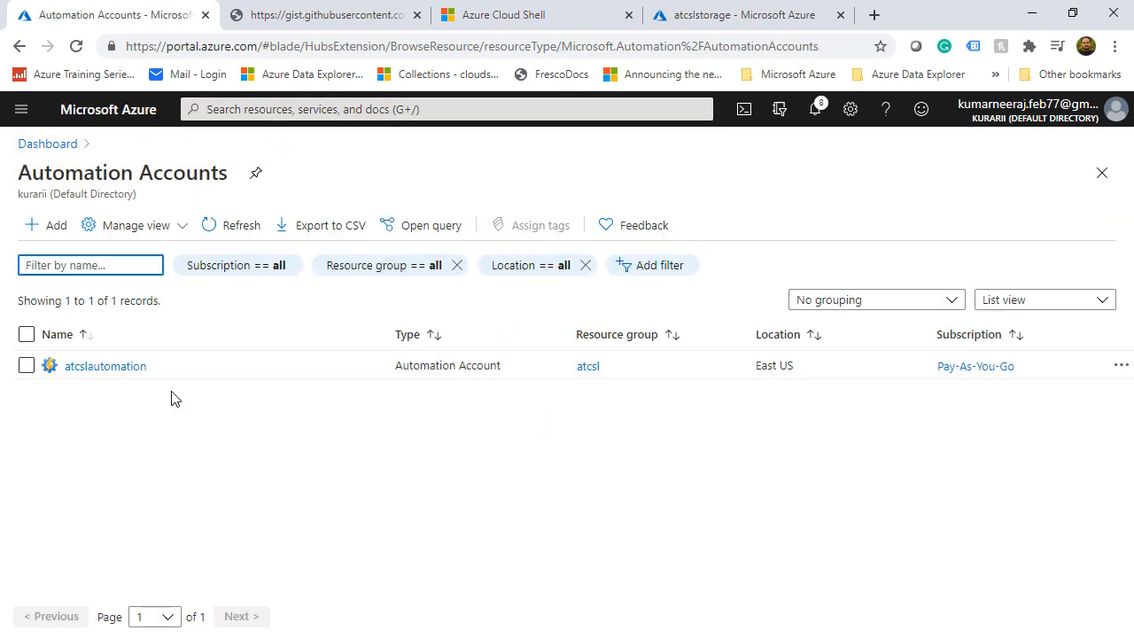
left_click(71, 364)
scroll(425, 531, "down", 2)
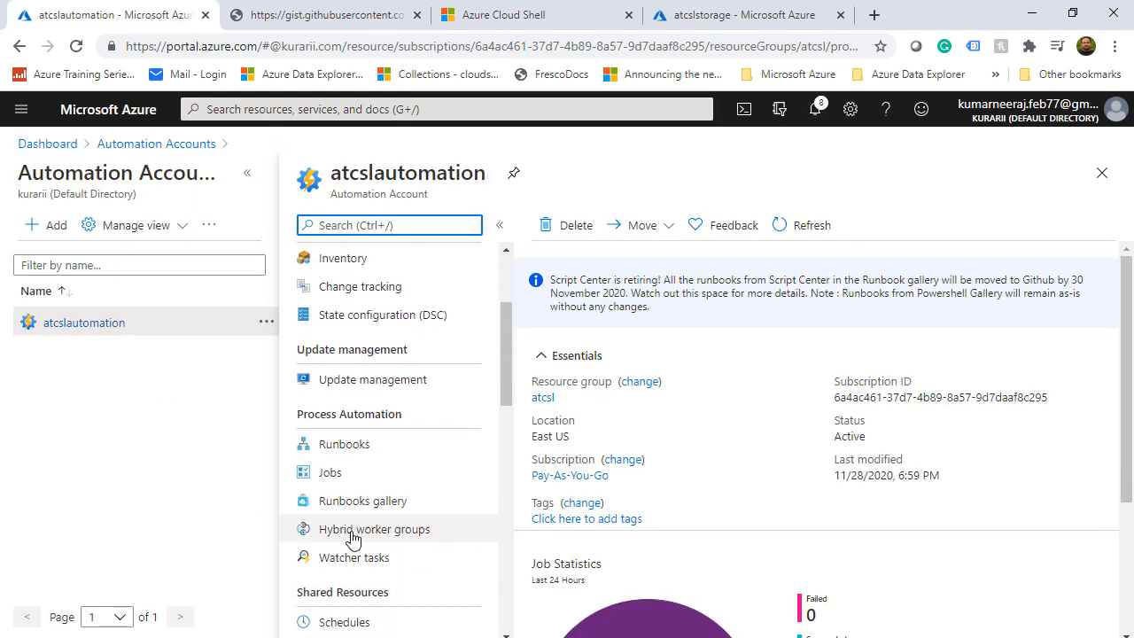
left_click(375, 444)
left_click(248, 173)
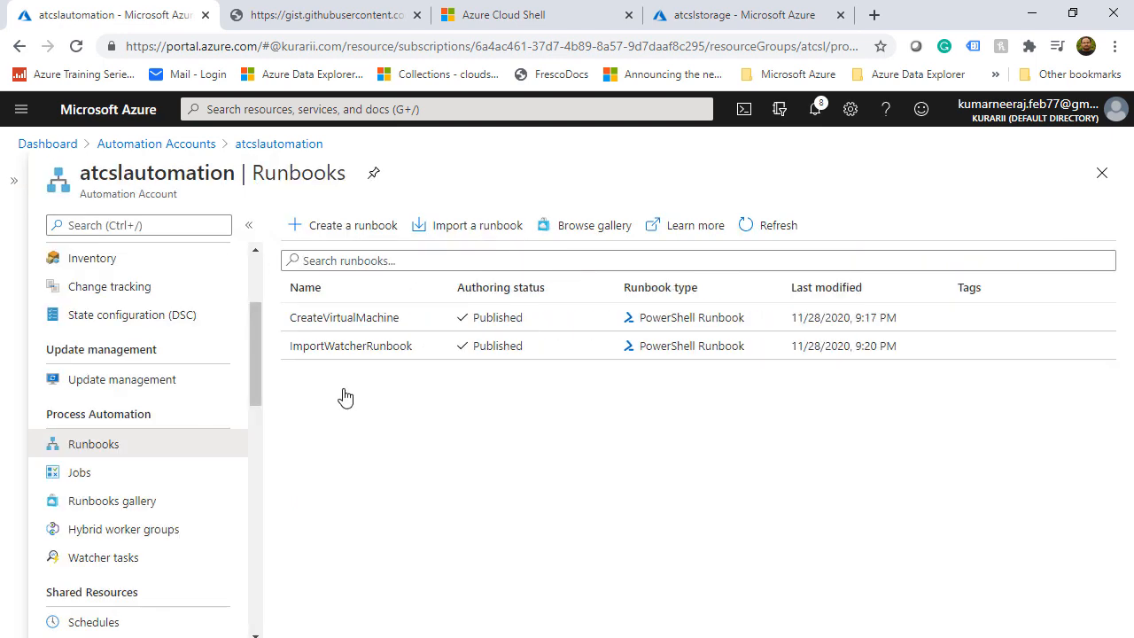
left_click(325, 351)
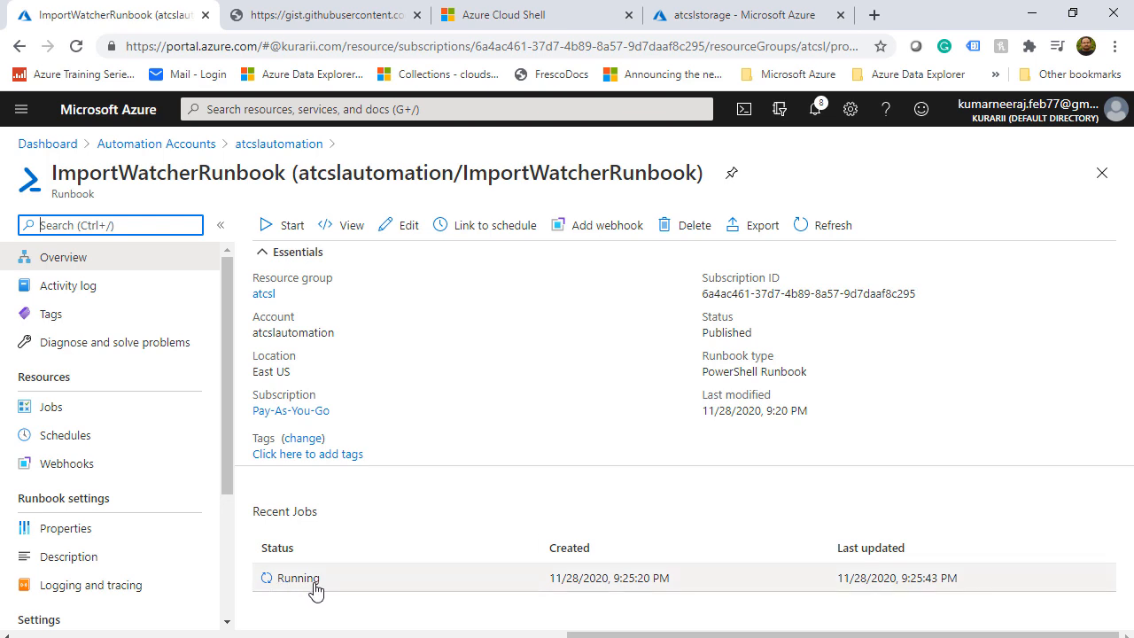
left_click(366, 586)
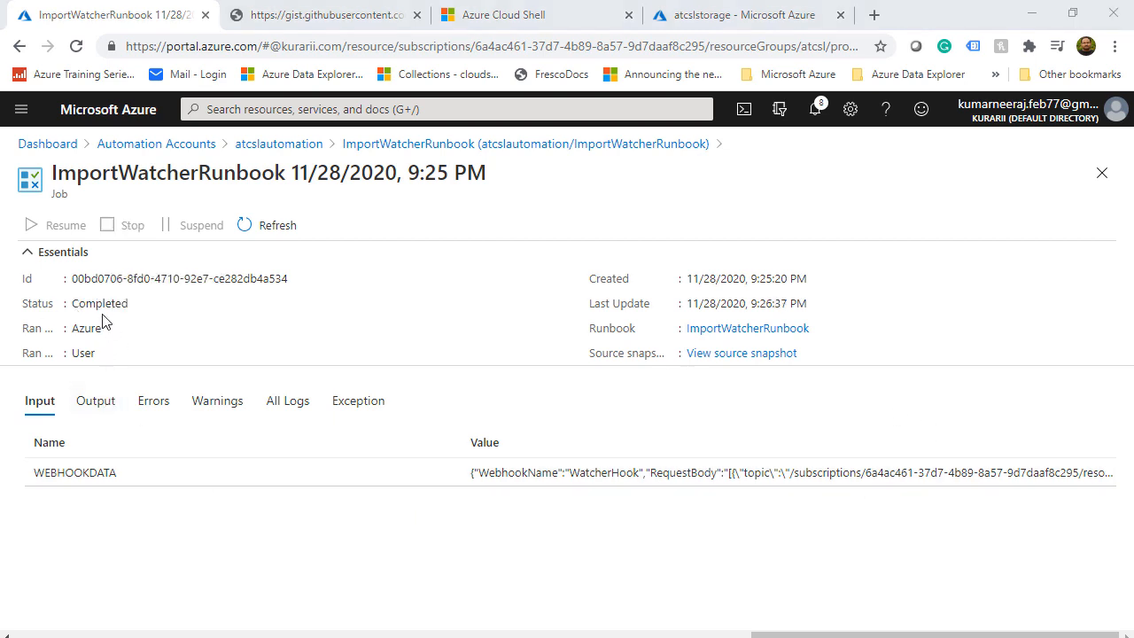
Check the job's output and six errors, read the full atcslnsg error, then switch to CreateVM.xlsx
left_click(96, 400)
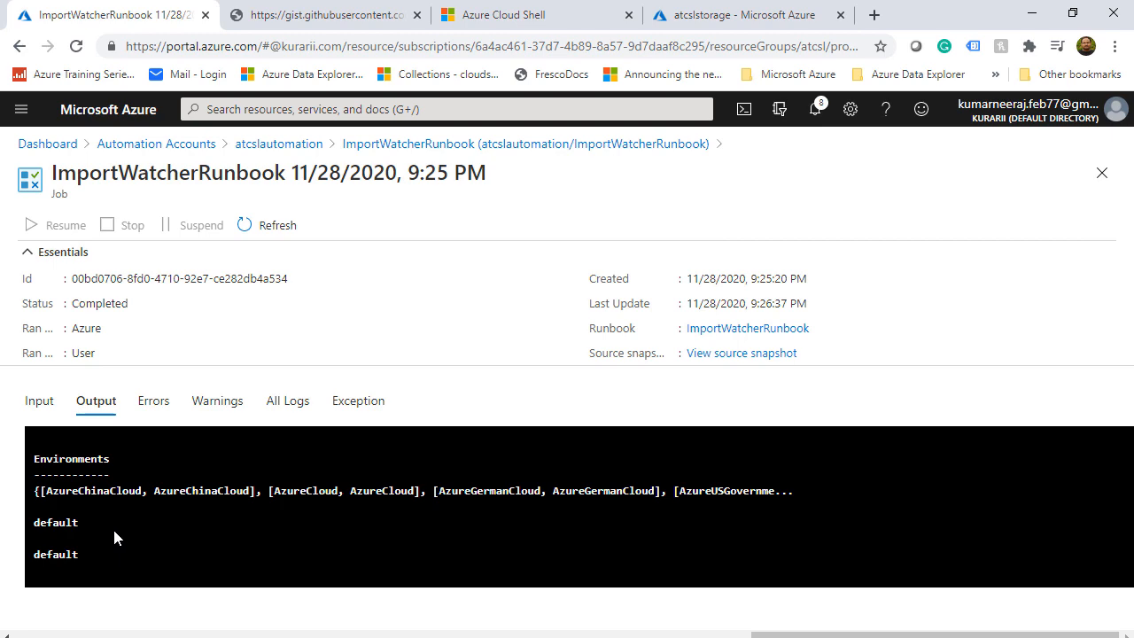
left_click(152, 412)
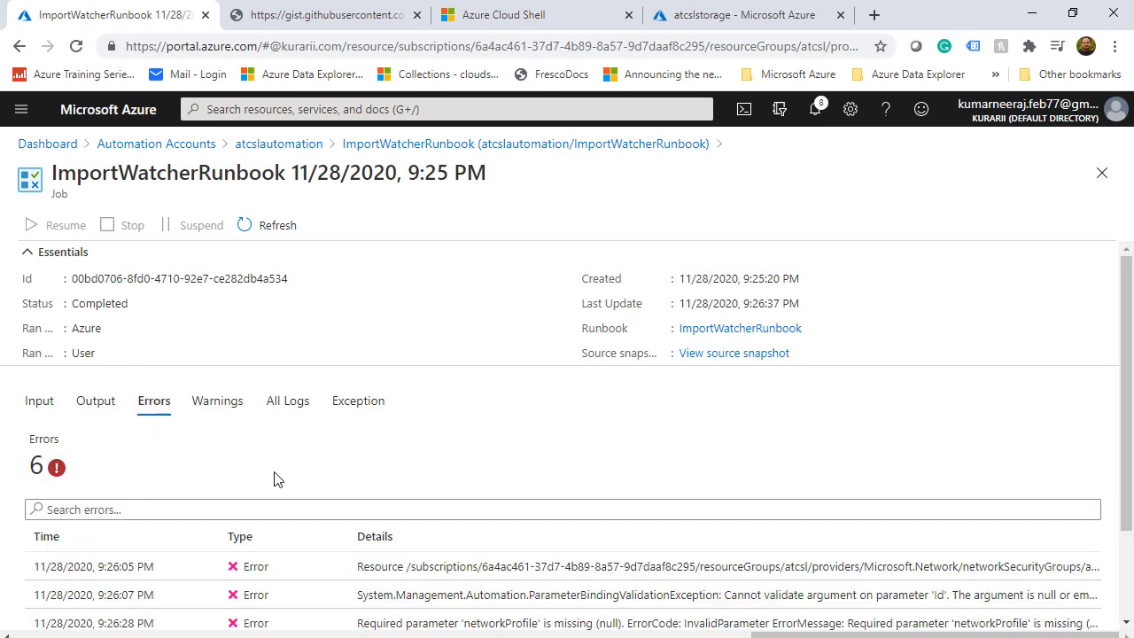
scroll(322, 531, "down", 3)
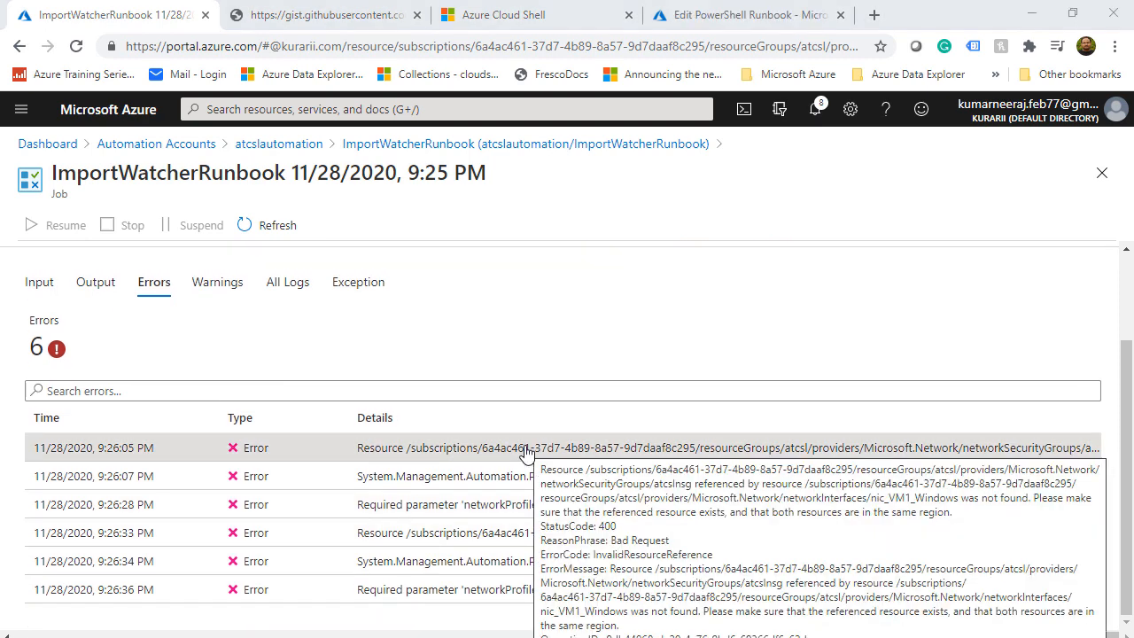
left_click(525, 453)
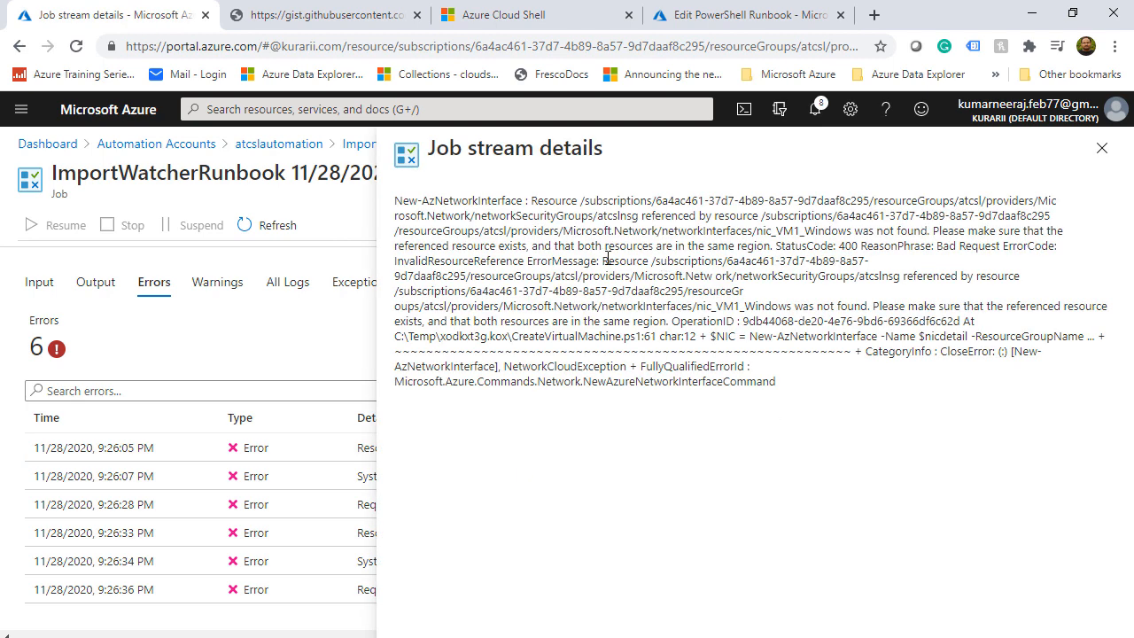
key("alt+Tab")
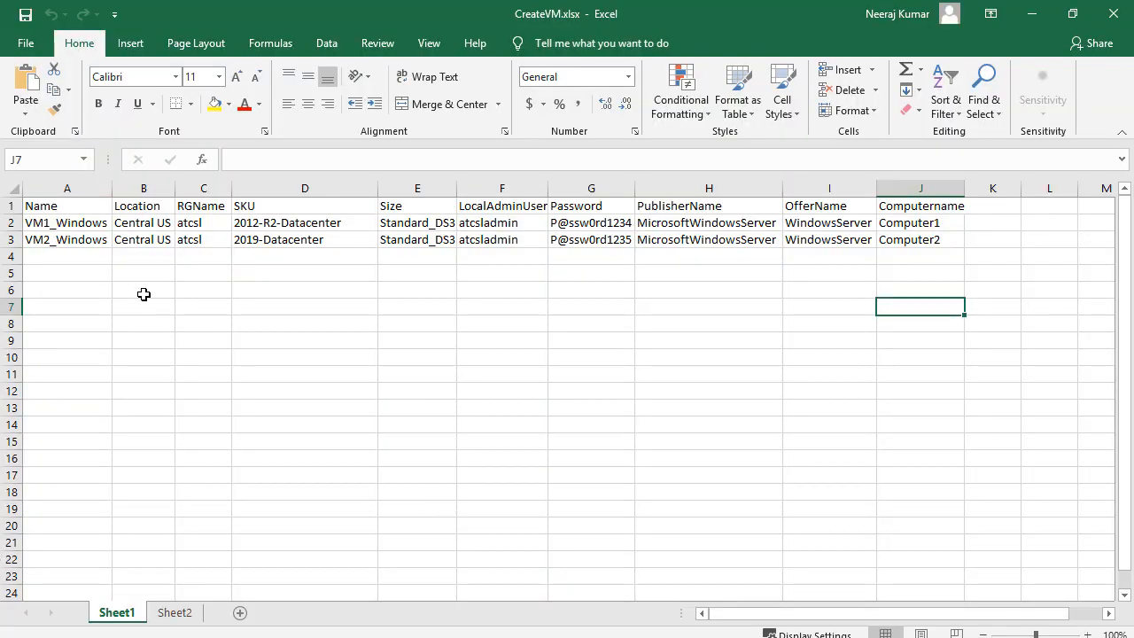
Replace 'Central' with 'East' in cell B2's location value
left_click(145, 222)
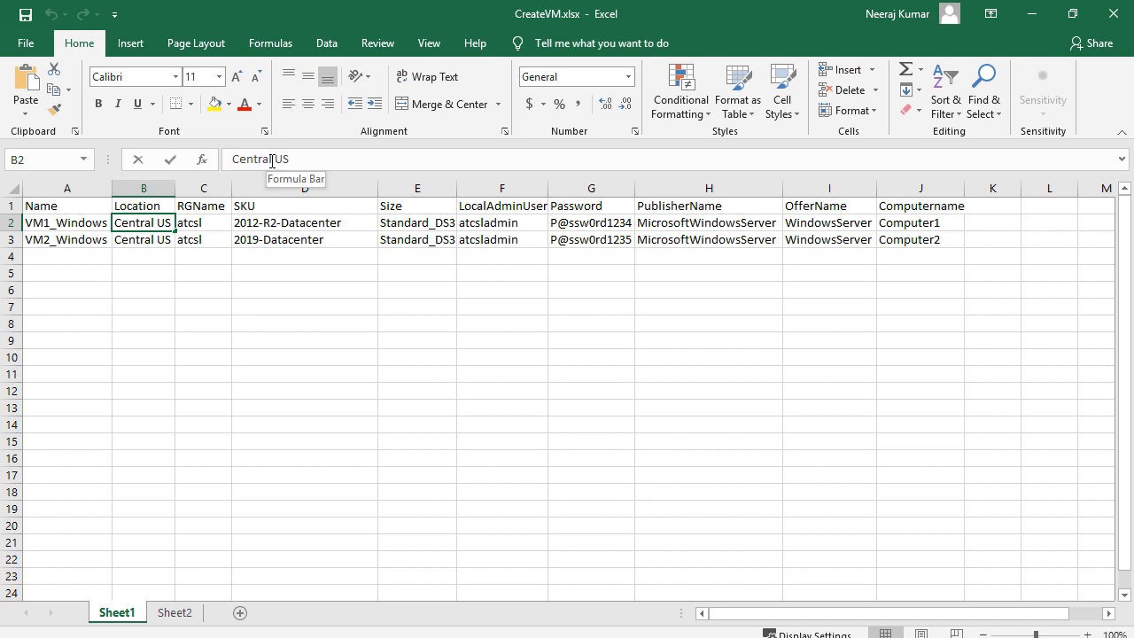
left_click_drag(271, 160, 187, 158)
key("BackSpace")
key("Delete")
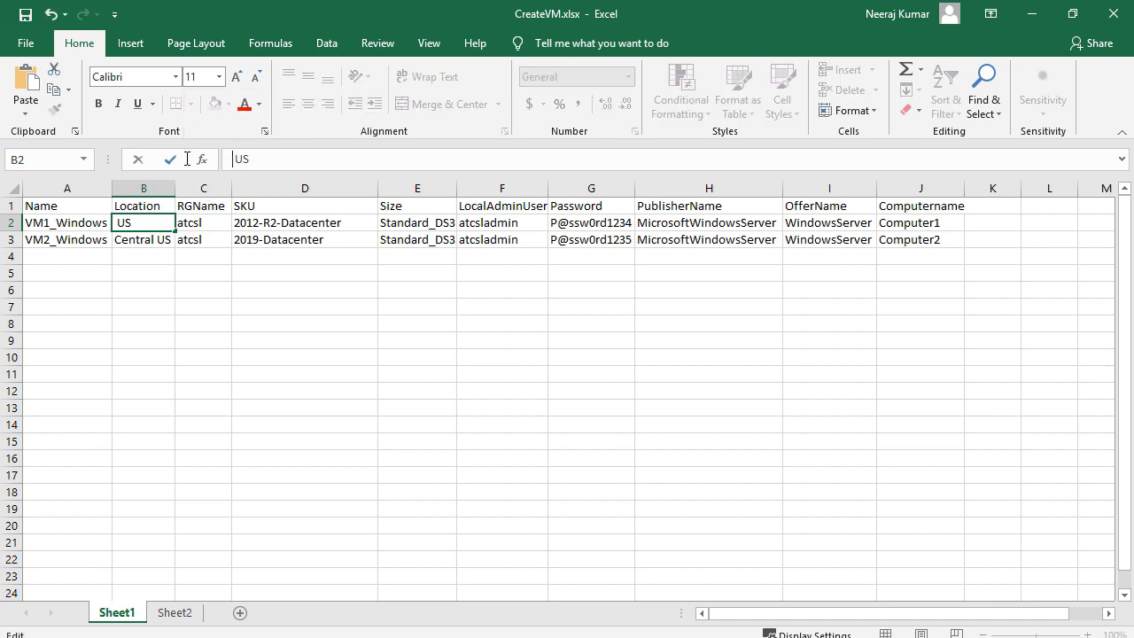
type("East")
Change VM2_Windows's location in B3 to East US, then save and close the workbook
left_click(144, 243)
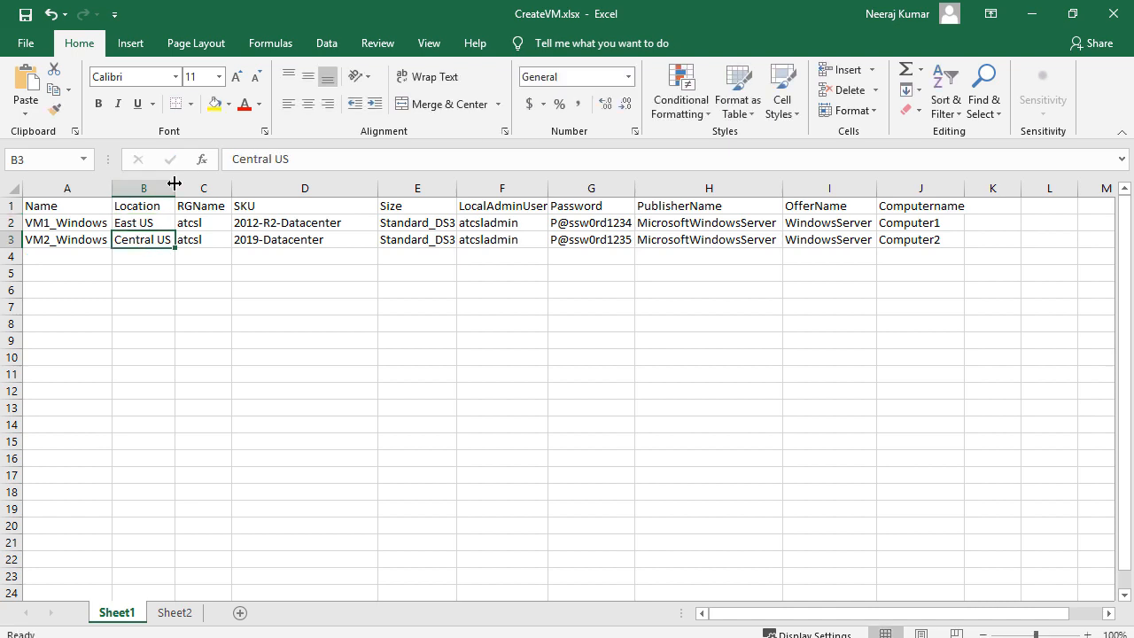
double_click(248, 158)
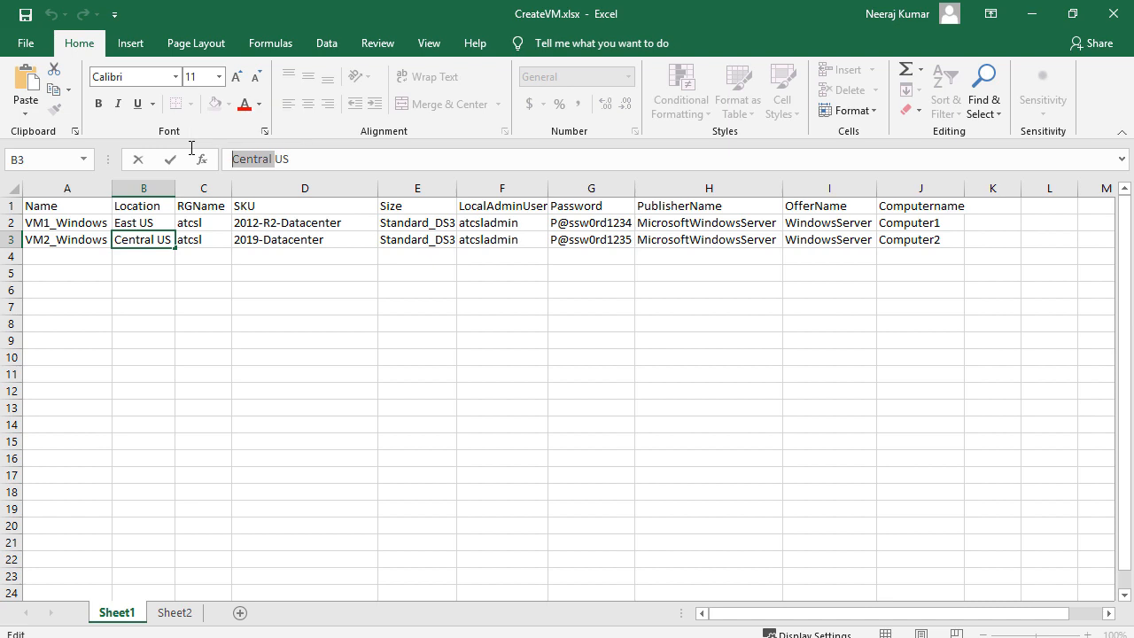
type("East")
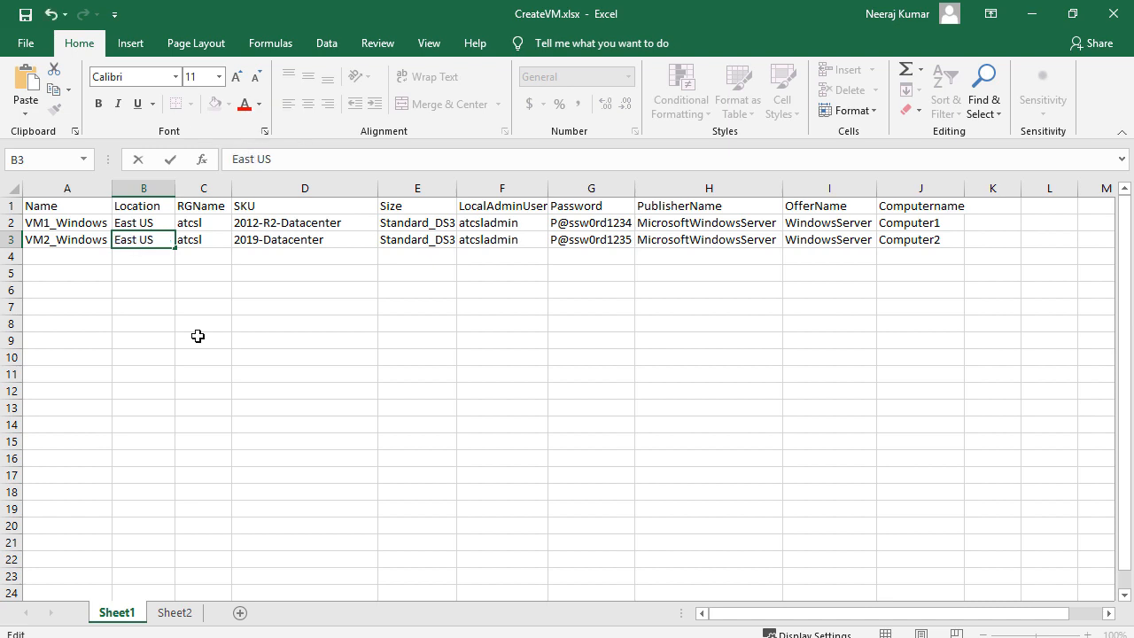
left_click(197, 337)
left_click(26, 16)
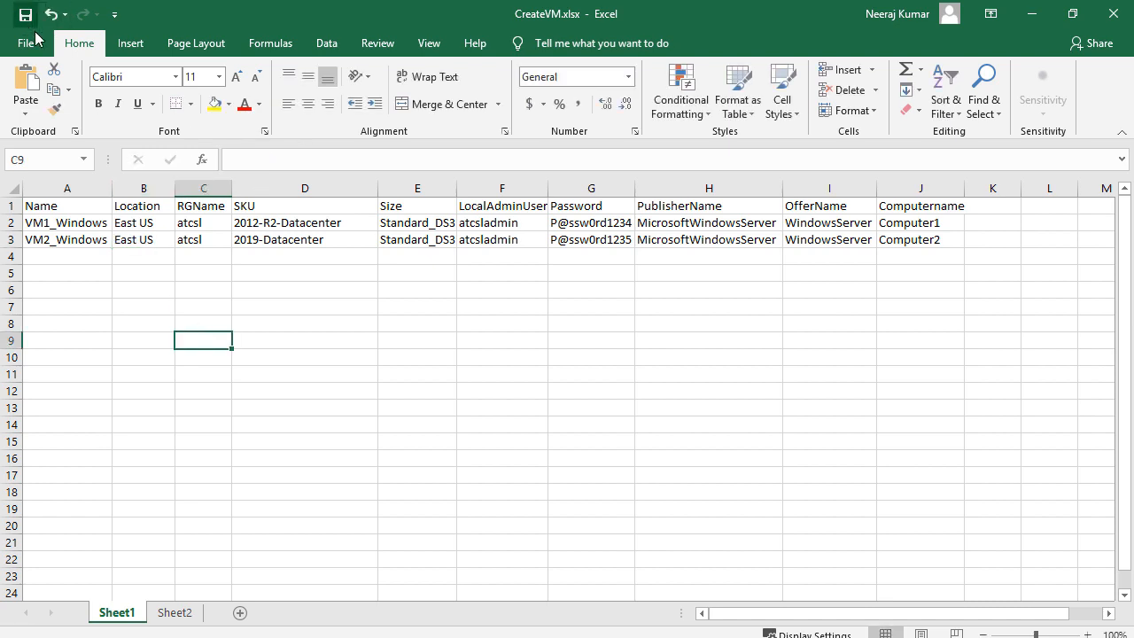
left_click(1115, 16)
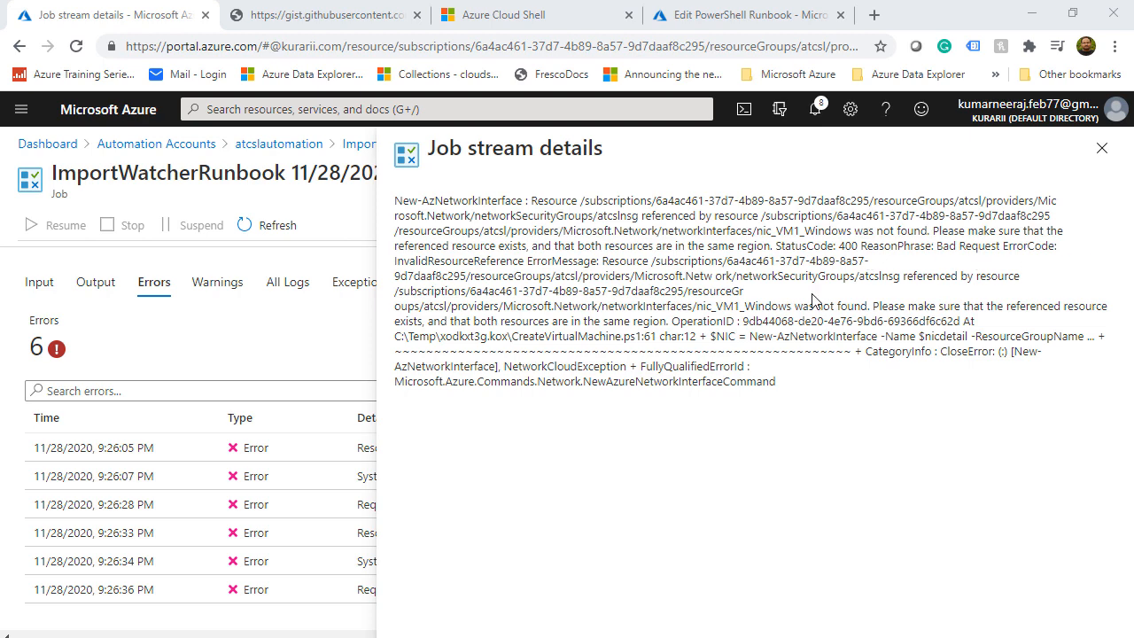
Close the error details and go to the createvm container in atcslstorage
left_click(1101, 147)
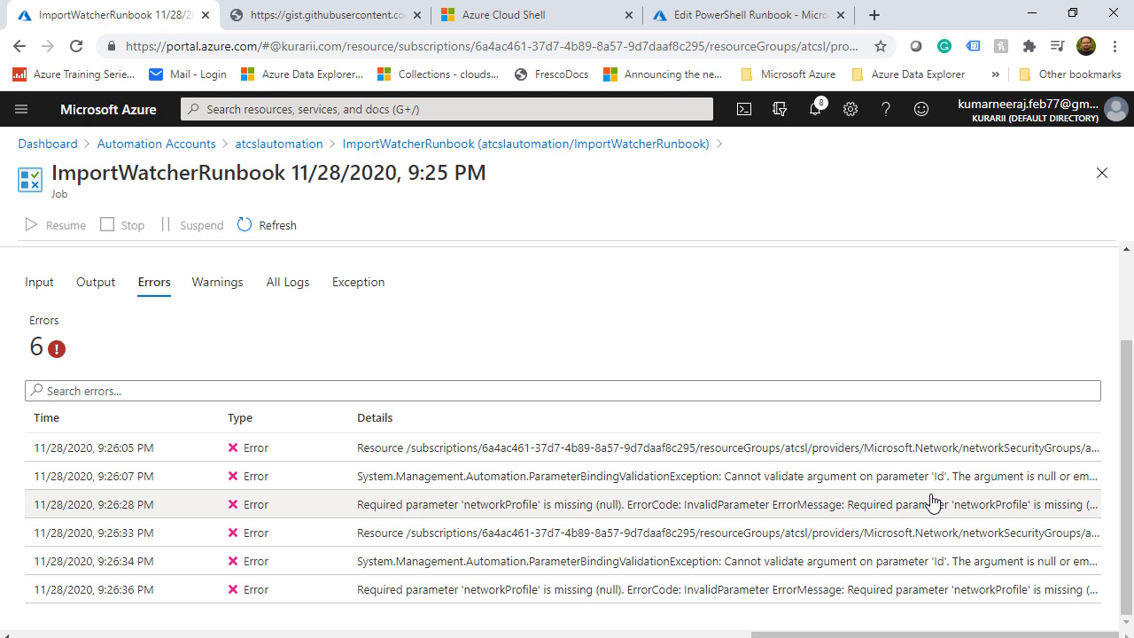
left_click(419, 109)
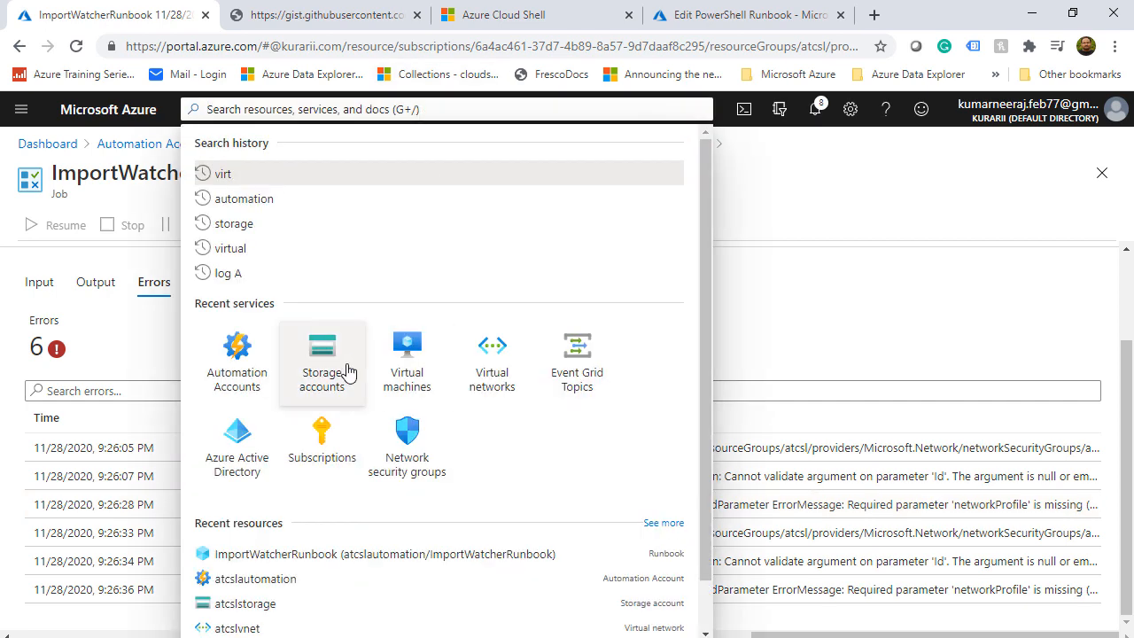
left_click(322, 355)
left_click(114, 372)
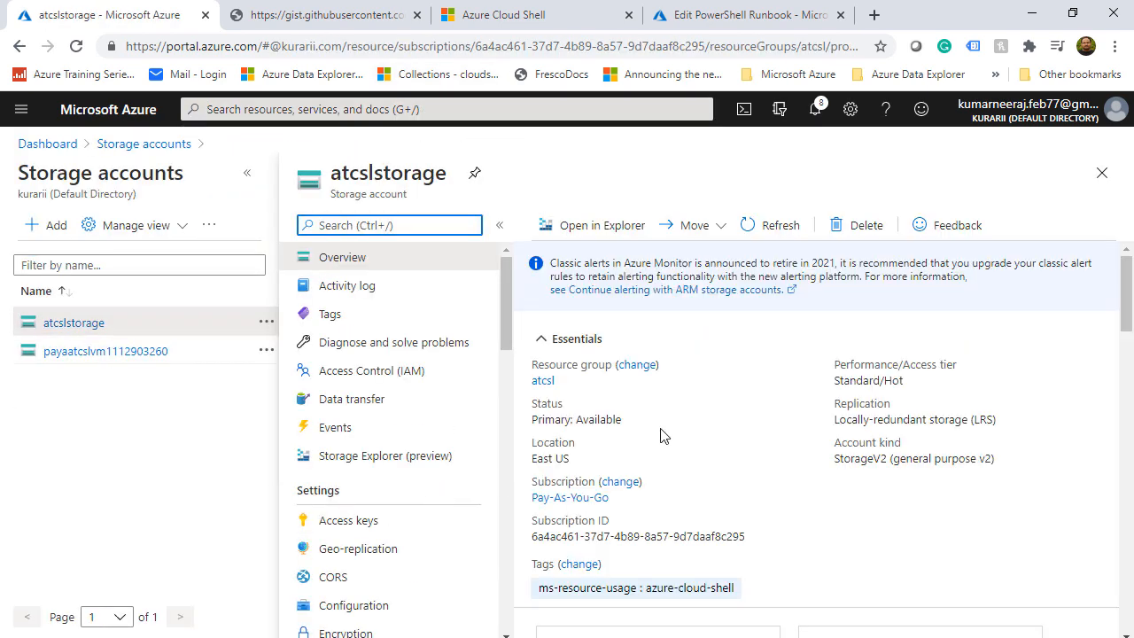
scroll(663, 430, "down", 5)
left_click(650, 358)
left_click(605, 379)
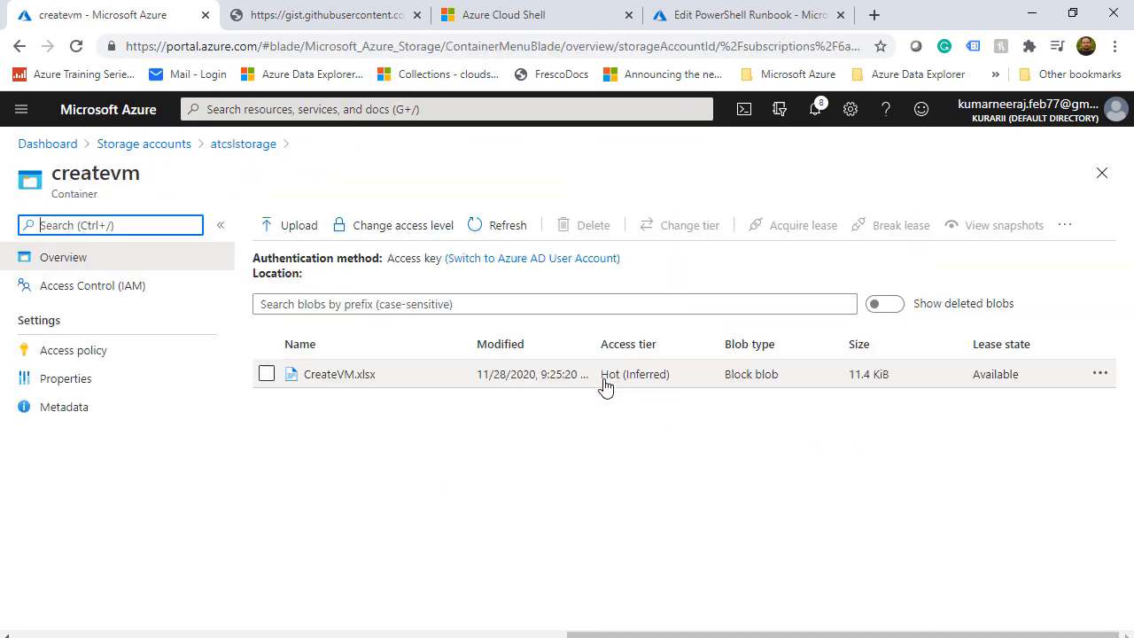
Upload CreateVM.xlsx to createvm with Overwrite enabled to replace the existing copy
left_click(288, 225)
left_click(1105, 221)
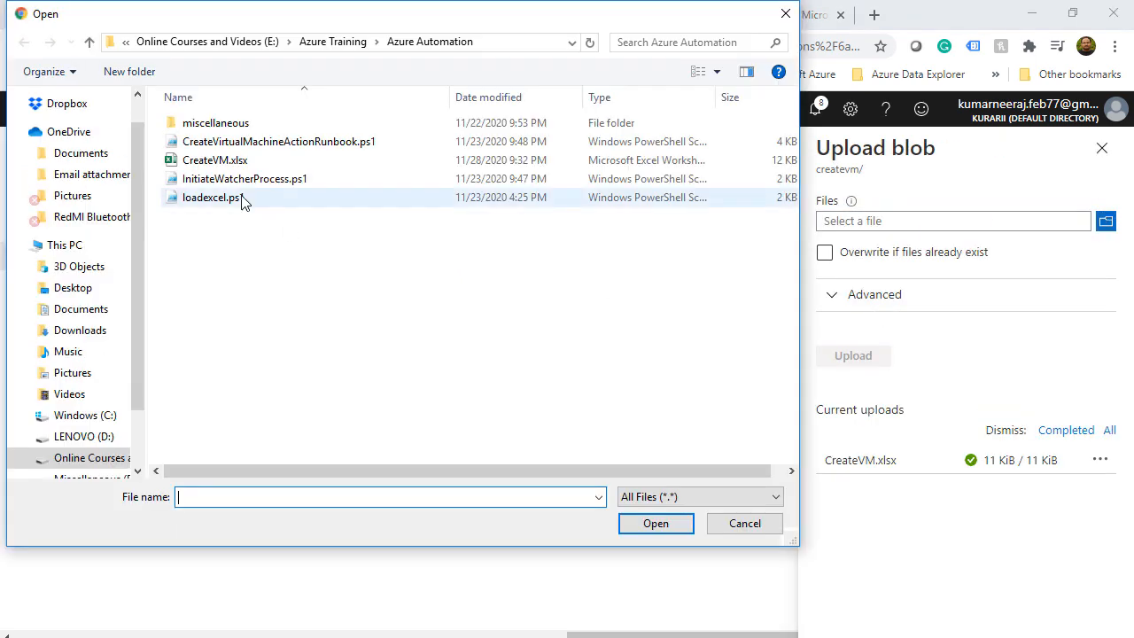
left_click(248, 162)
left_click(653, 523)
left_click(824, 271)
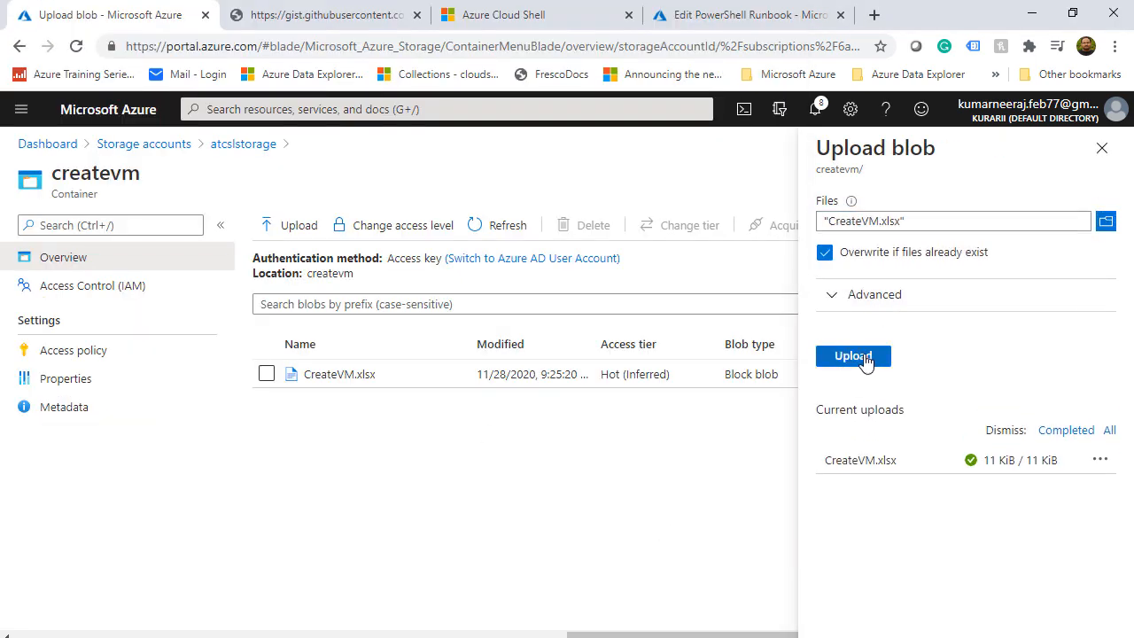
left_click(859, 356)
left_click(415, 109)
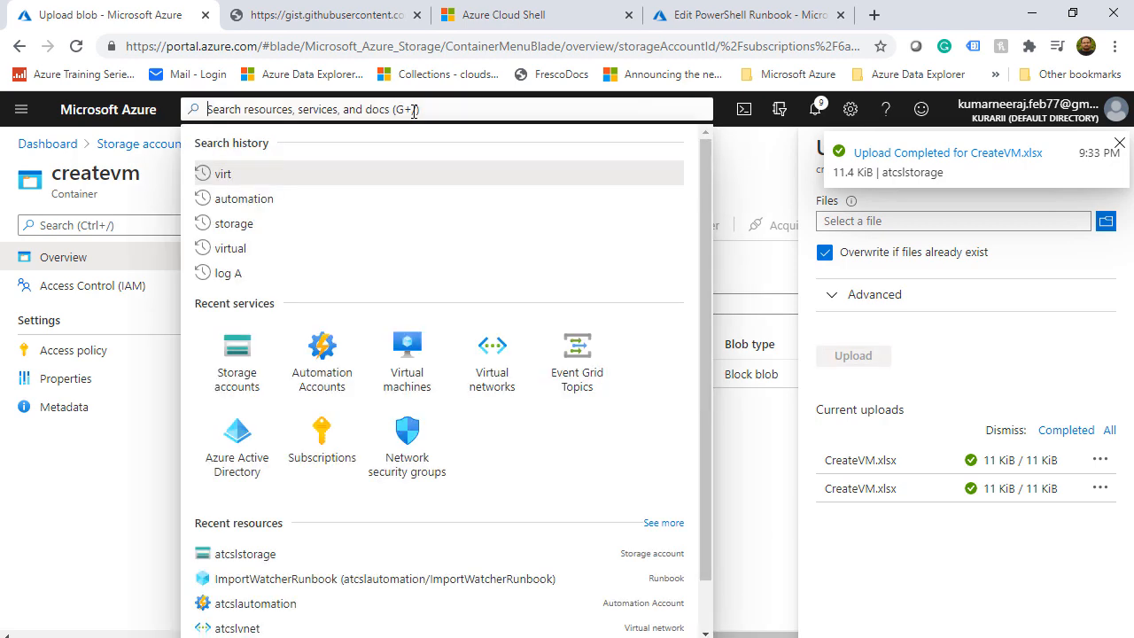
Open ImportWatcherRunbook's latest job in the atcslautomation account
left_click(316, 352)
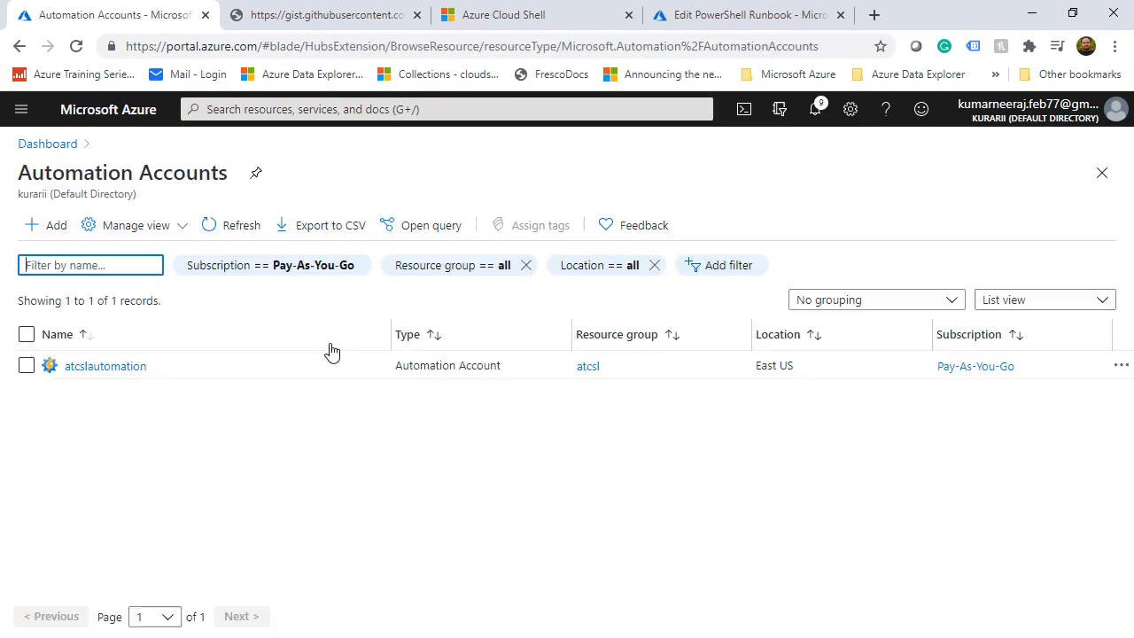
left_click(105, 365)
scroll(478, 476, "down", 2)
left_click(354, 535)
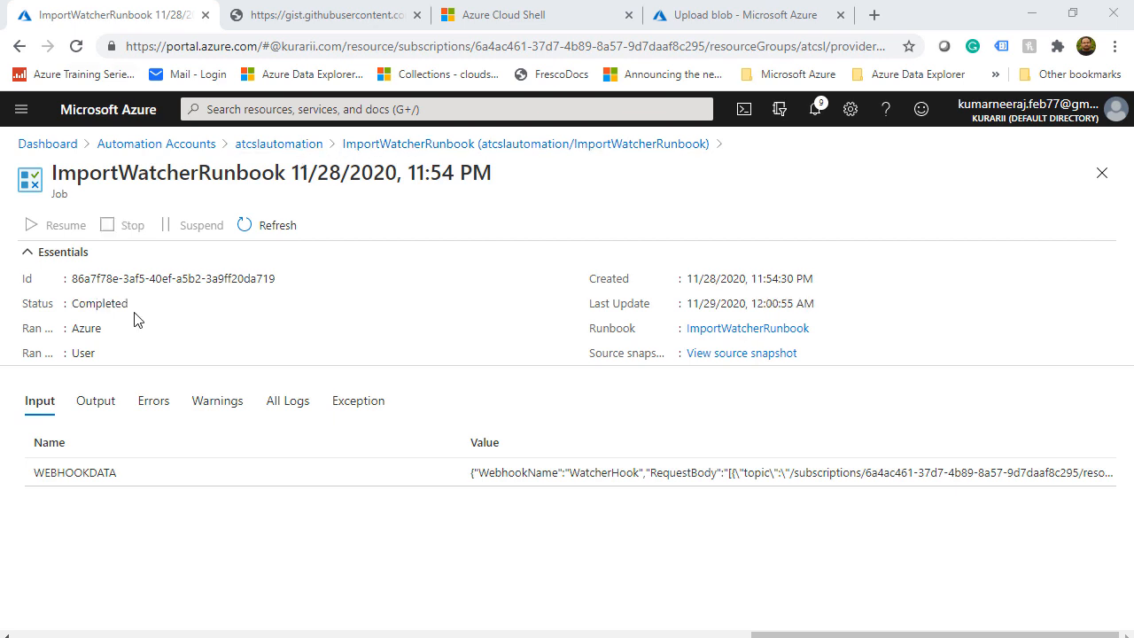
Confirm the job's output and empty Errors tab, then open the Virtual machines list
left_click(96, 401)
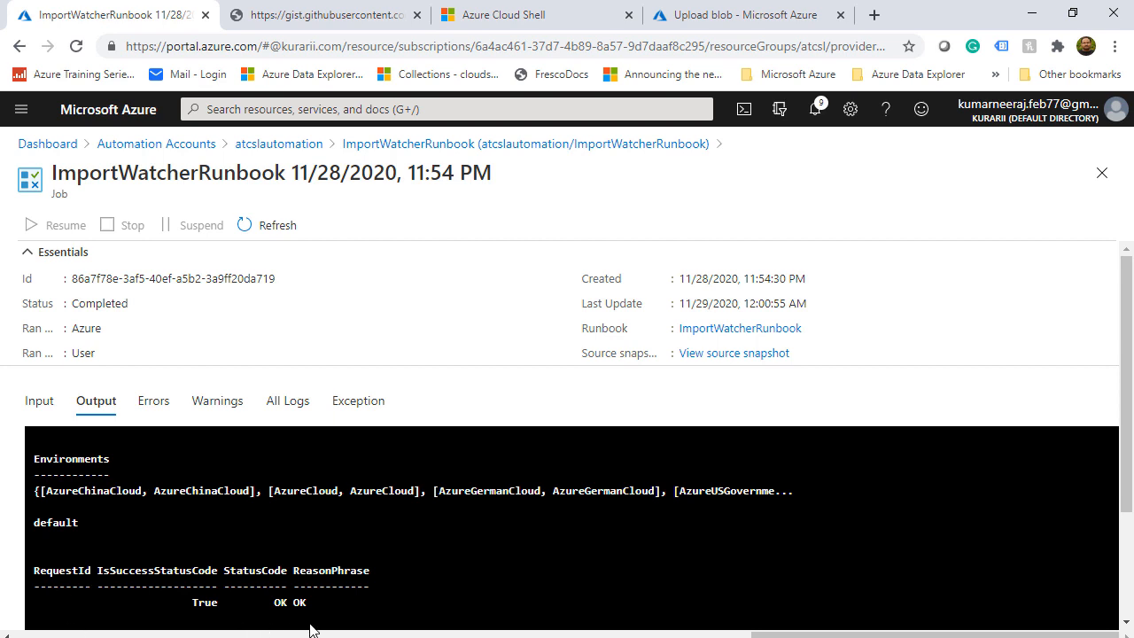
scroll(1026, 527, "down", 3)
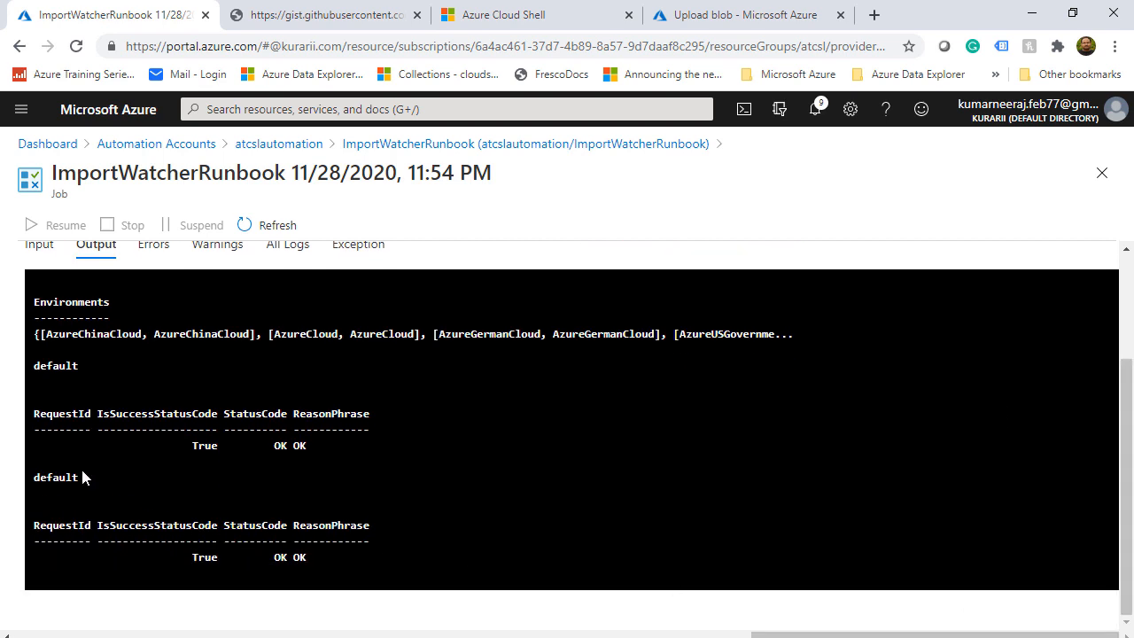
scroll(1113, 523, "up", 3)
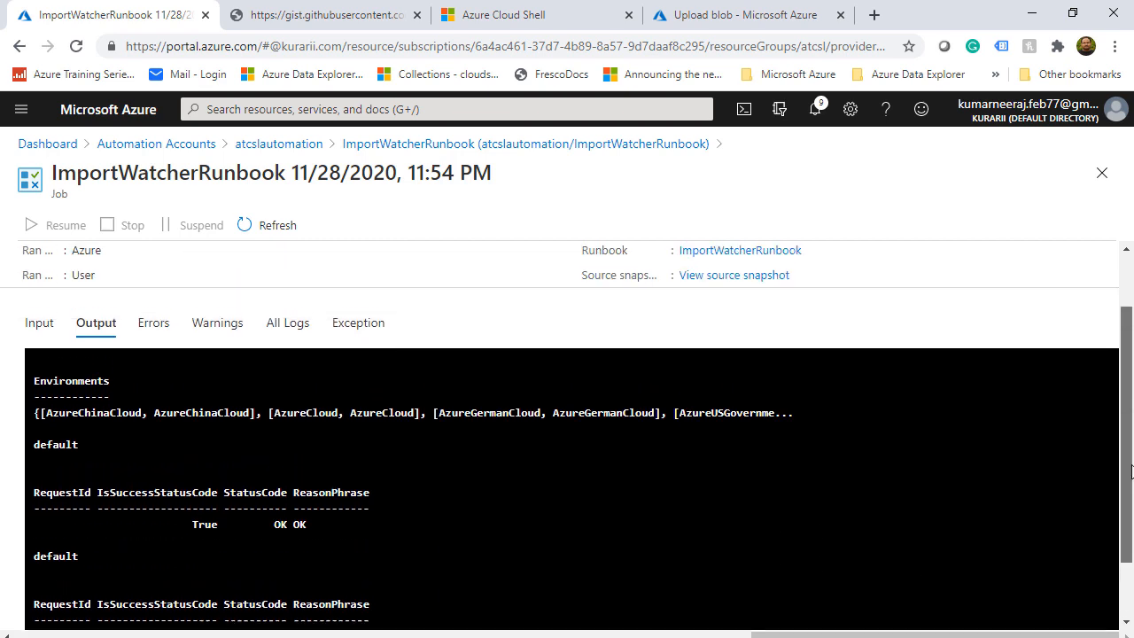
left_click(153, 401)
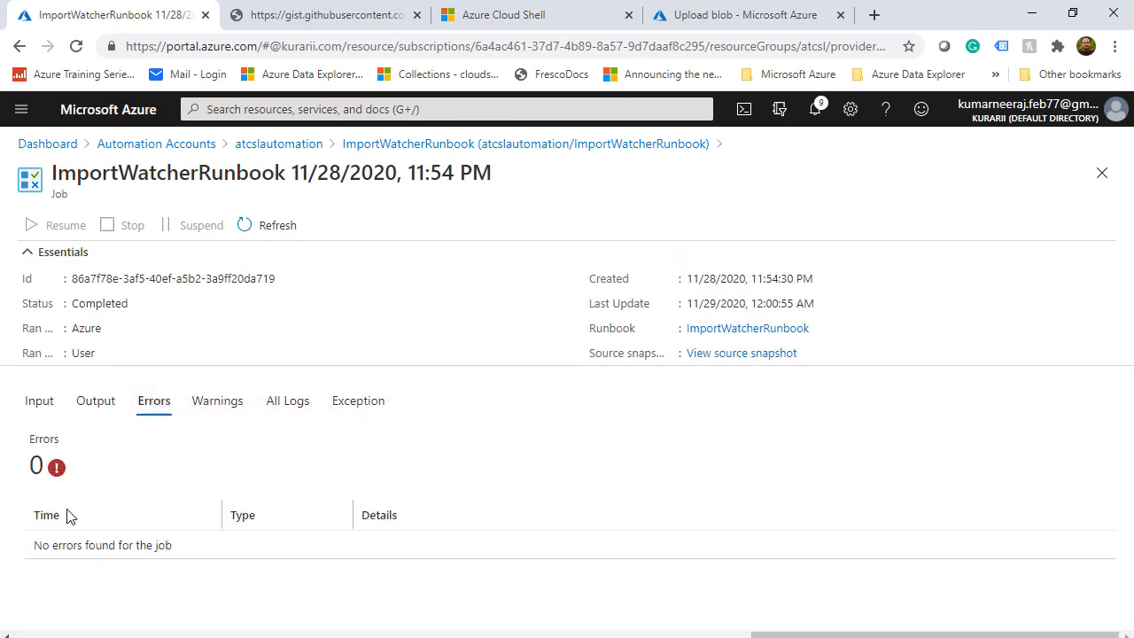
left_click(306, 108)
left_click(399, 354)
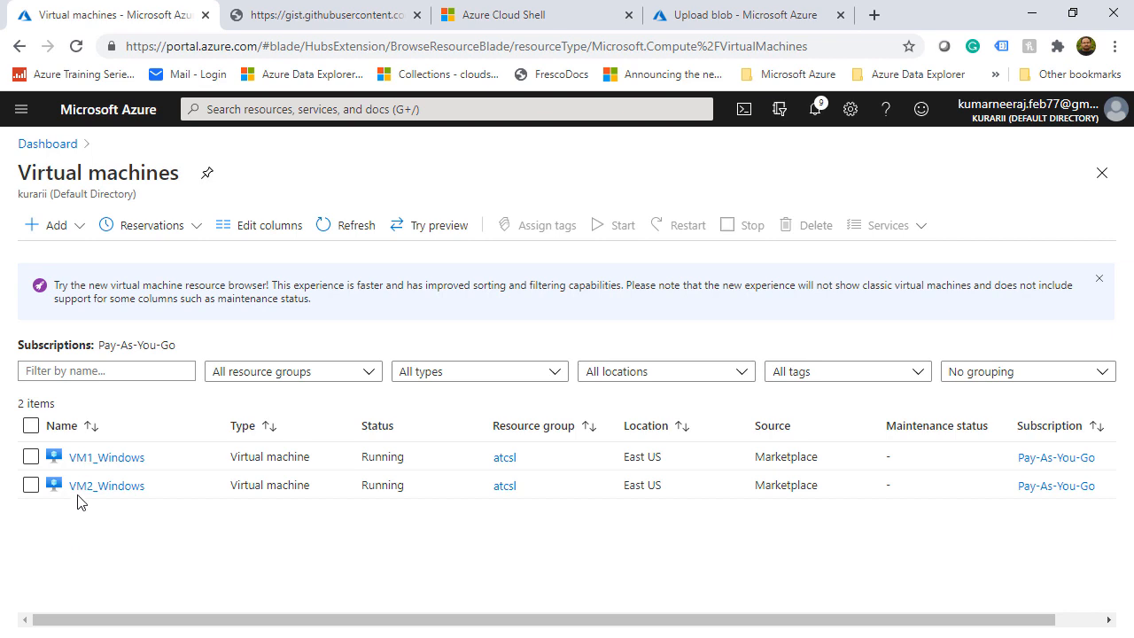
Review the Overview pages of VM1_Windows and VM2_Windows
left_click(99, 458)
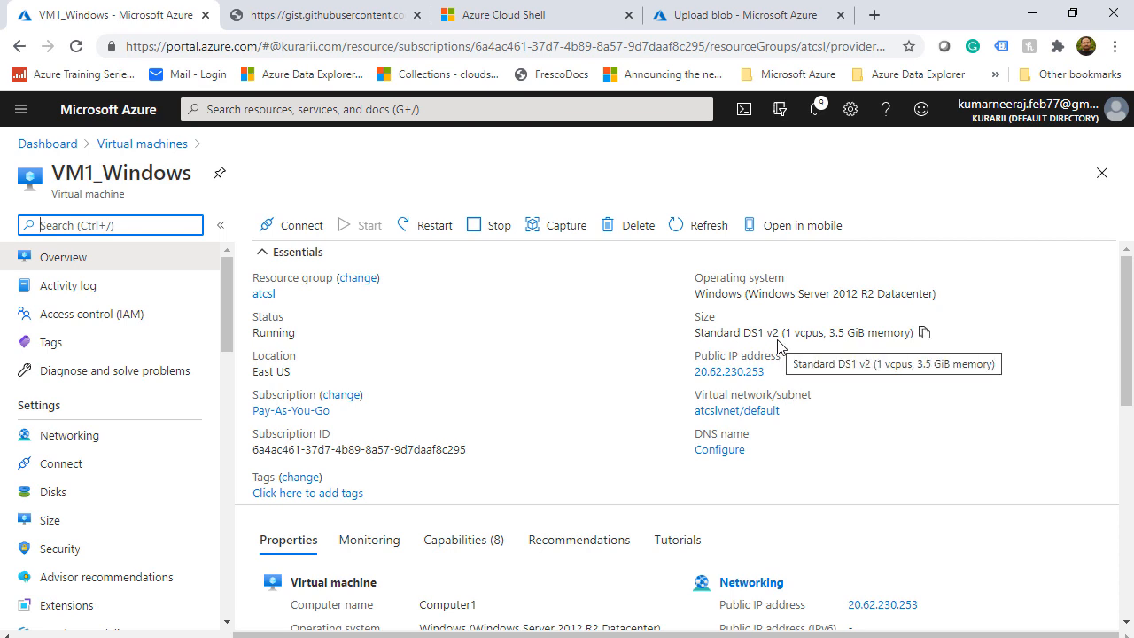
scroll(930, 473, "down", 1)
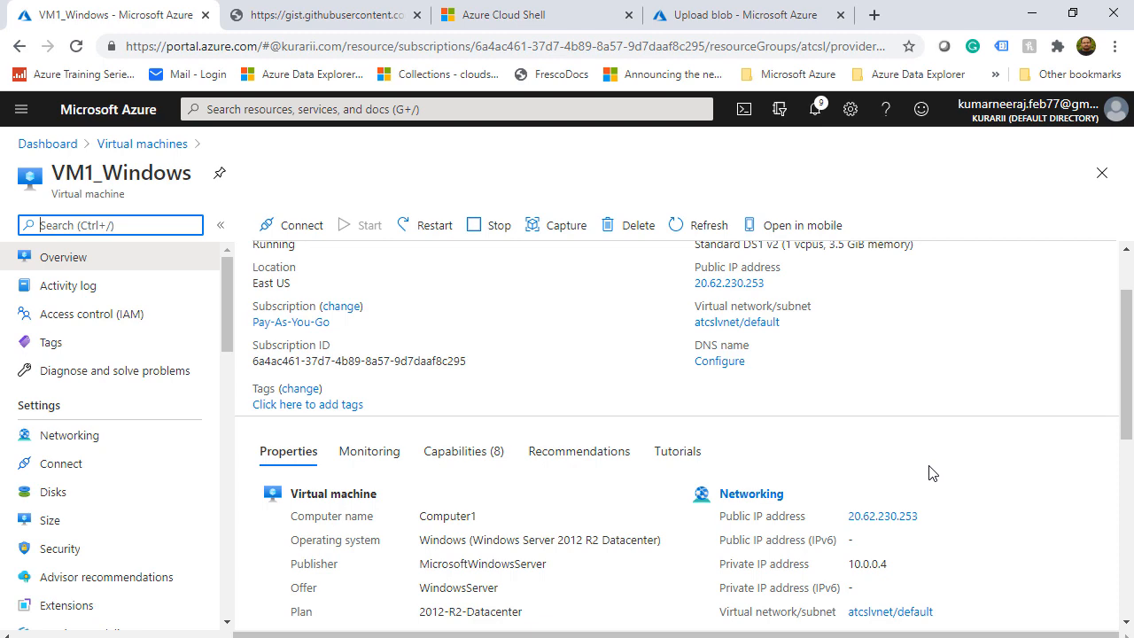
left_click(173, 144)
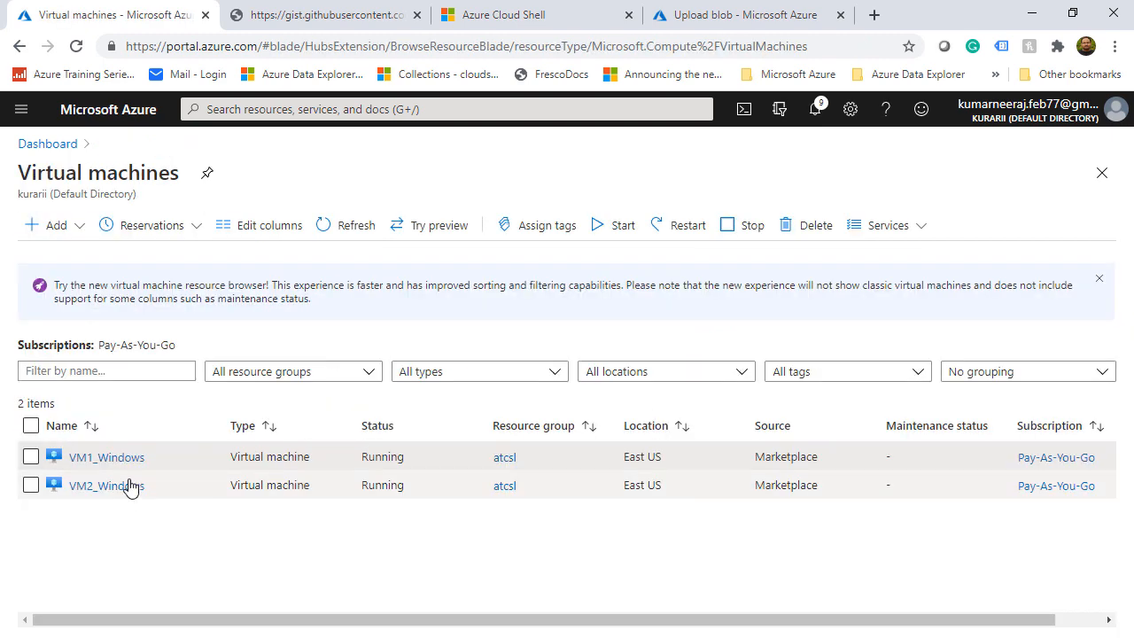
left_click(130, 486)
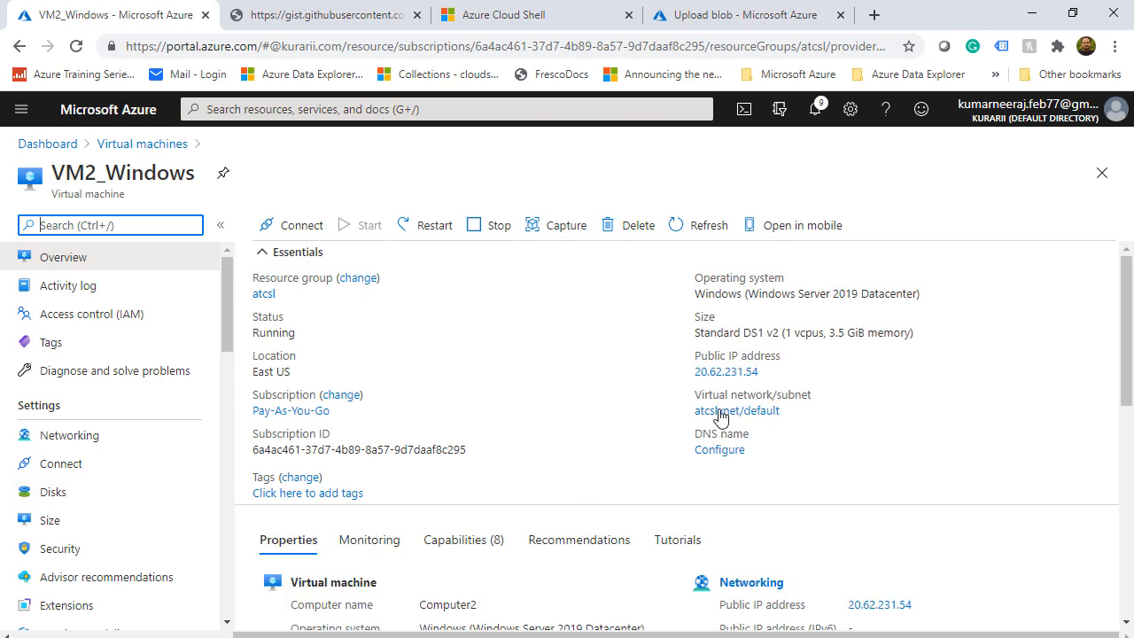
scroll(503, 526, "down", 2)
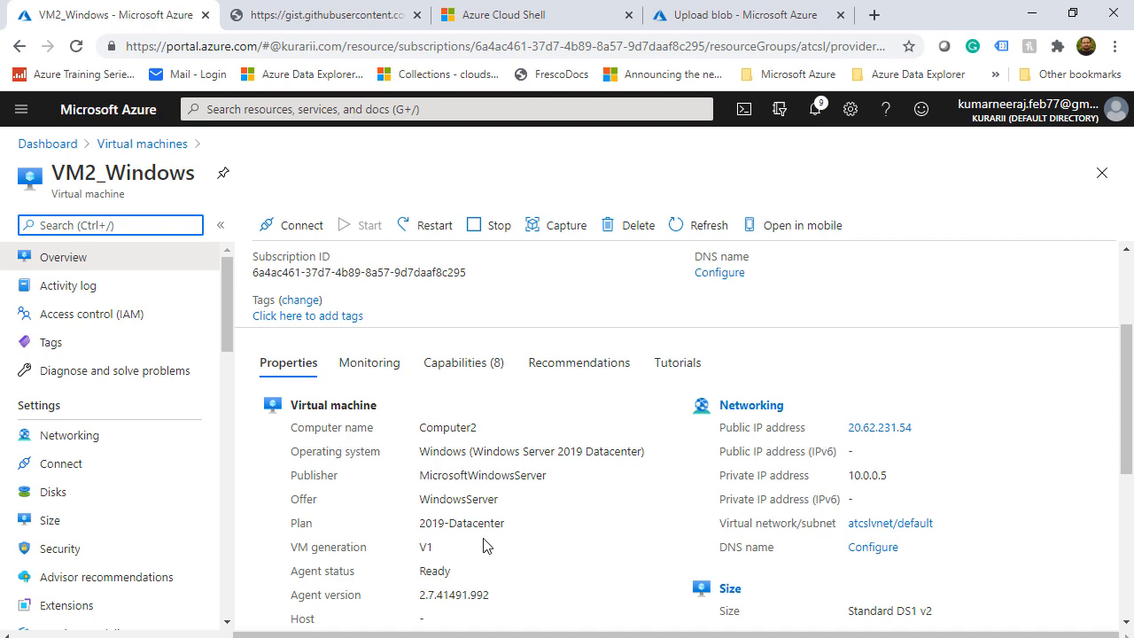
left_click(124, 144)
Recheck VM1_Windows's overview, then open the atcslautomation automation account
left_click(133, 458)
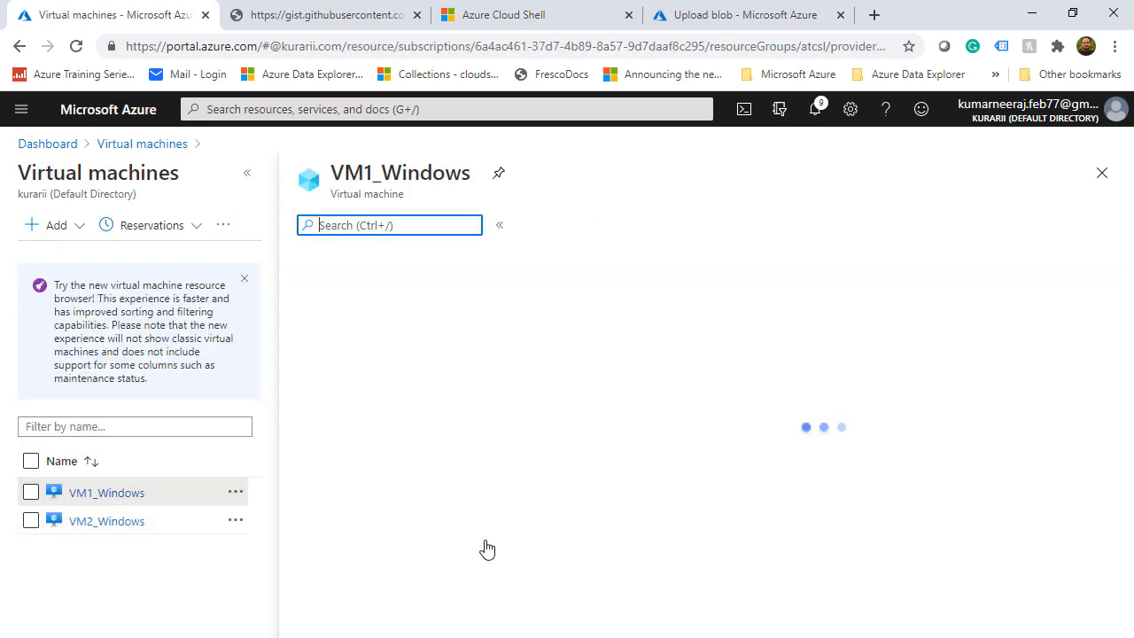
scroll(497, 554, "down", 1)
scroll(497, 553, "down", 1)
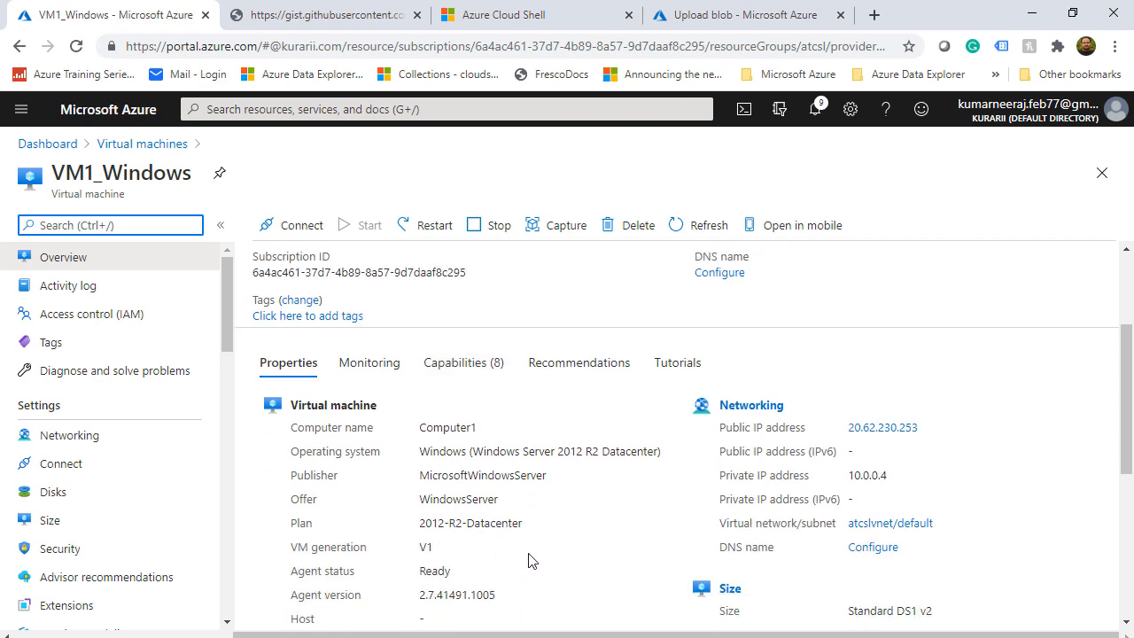
scroll(529, 560, "up", 2)
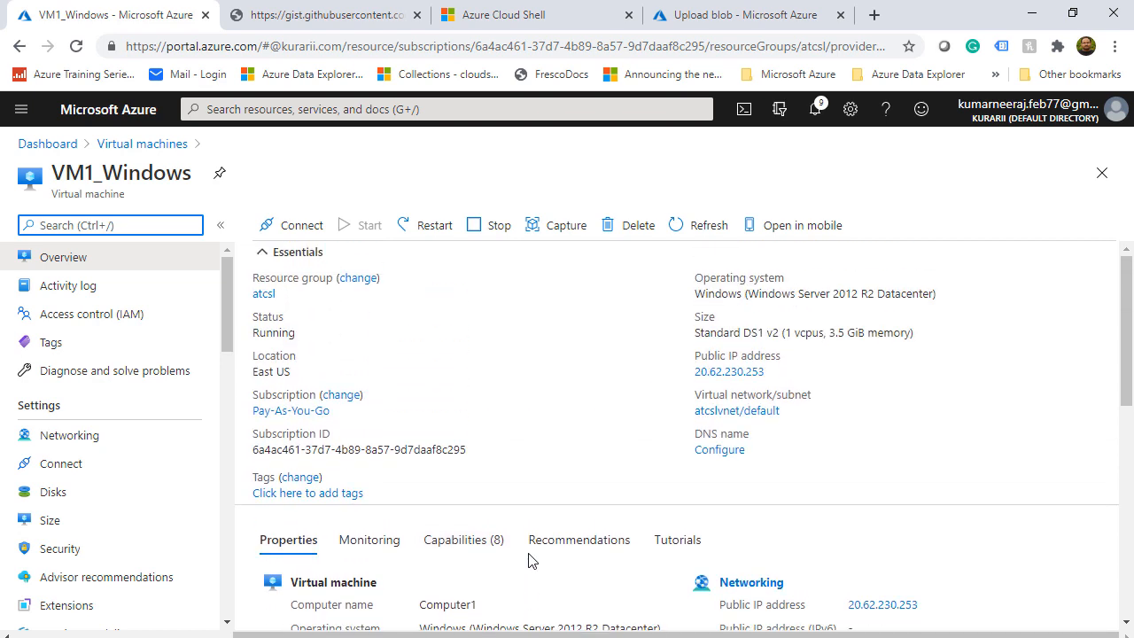
left_click(483, 109)
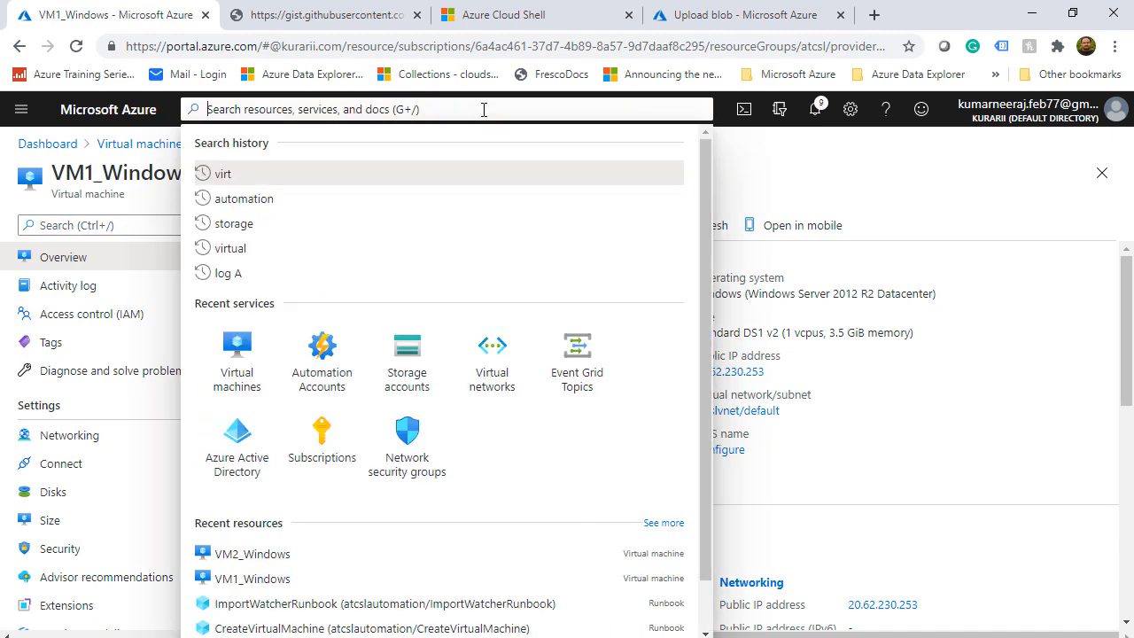
left_click(344, 347)
left_click(121, 371)
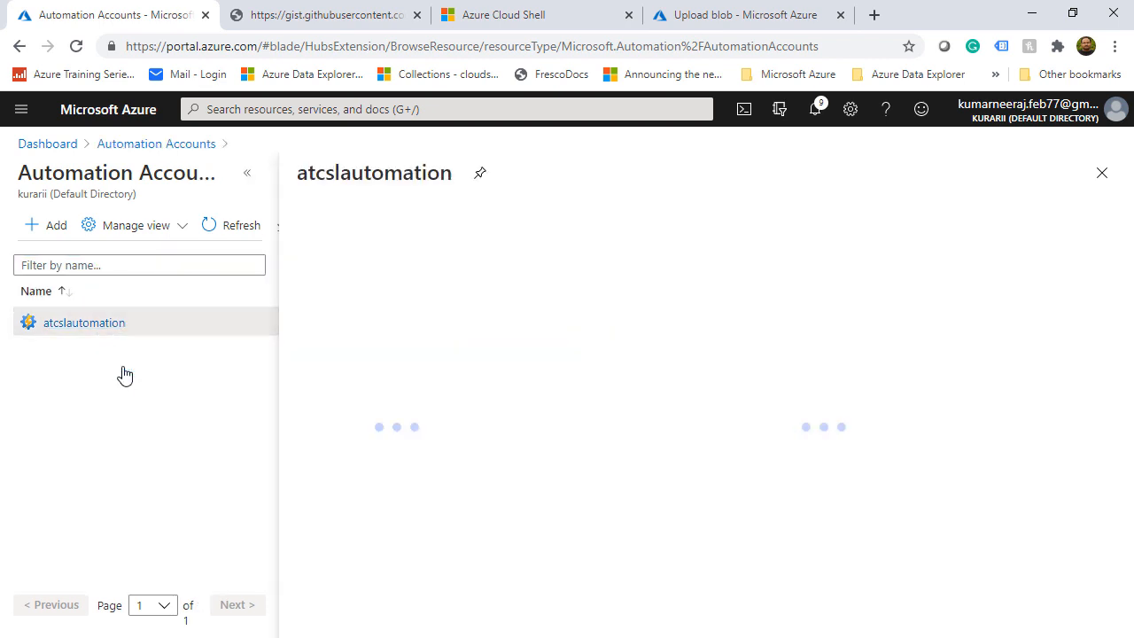